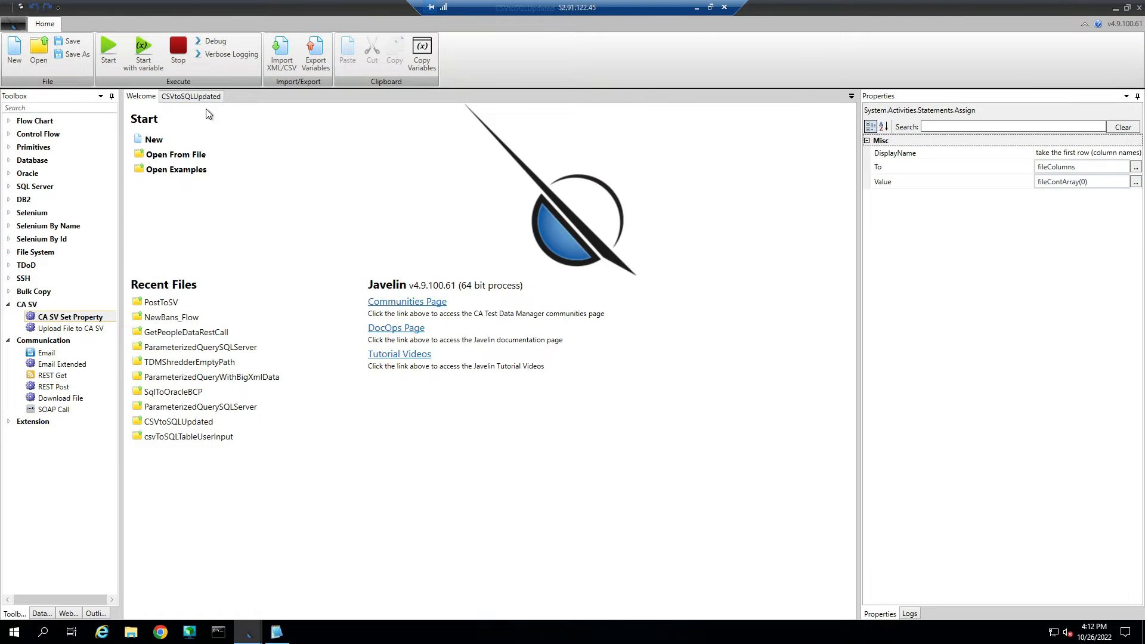
# - Create a new blank flow
pyautogui.click(158, 142)
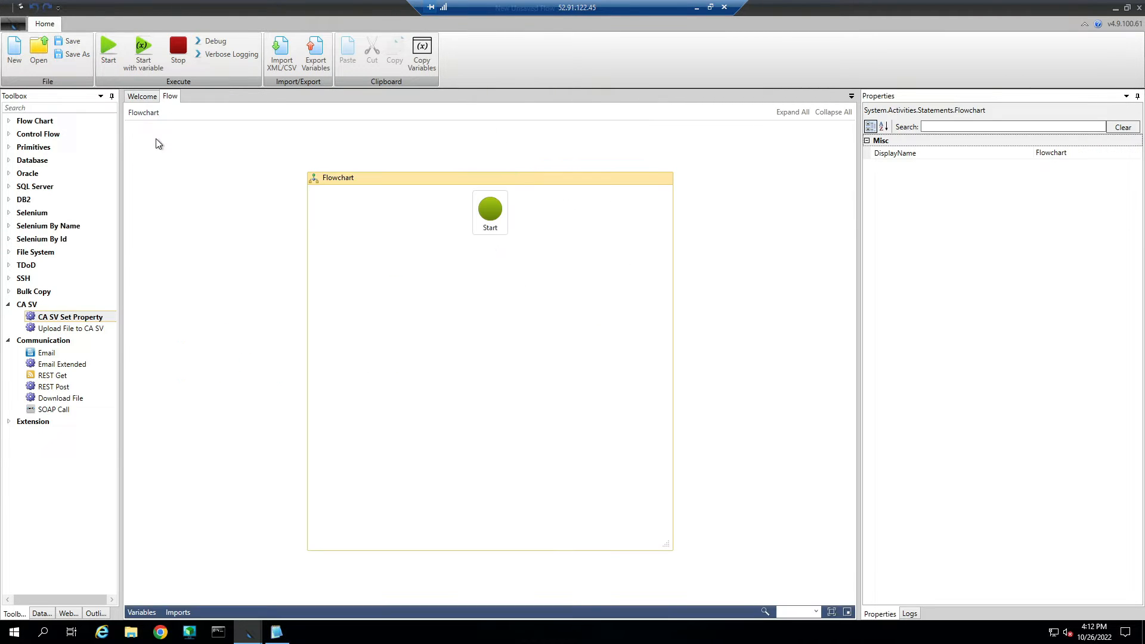
pyautogui.click(486, 213)
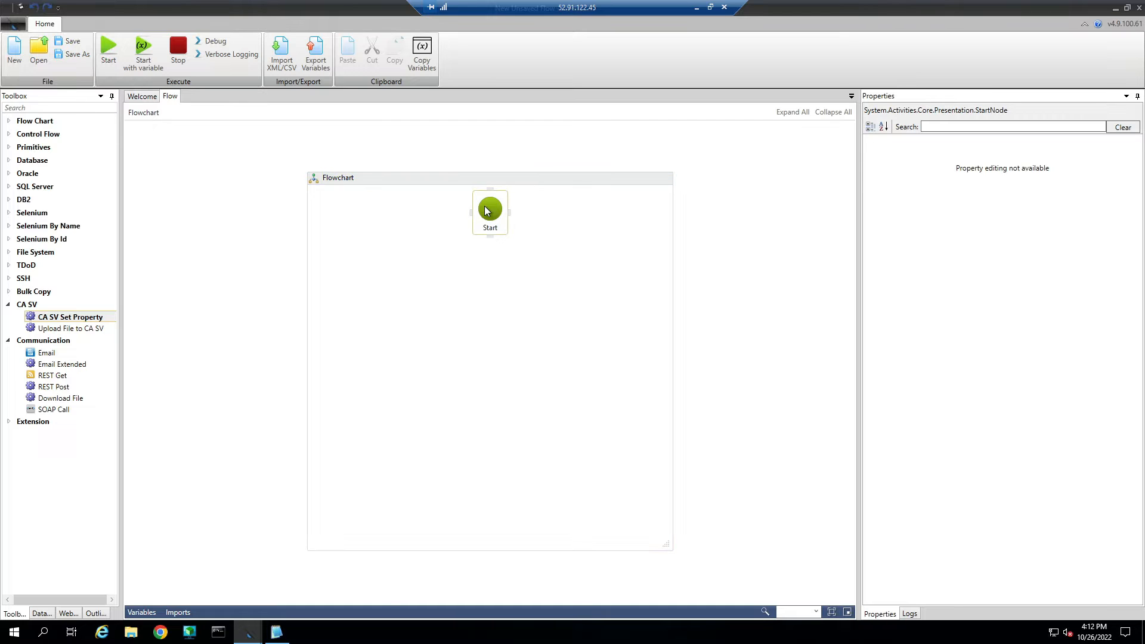
# - Examine the available activities in the toolbox categories, including Control Flow, Primitives, Database, Oracle, SQL Server, DB2, Selenium and Bulk Copy
pyautogui.click(8, 134)
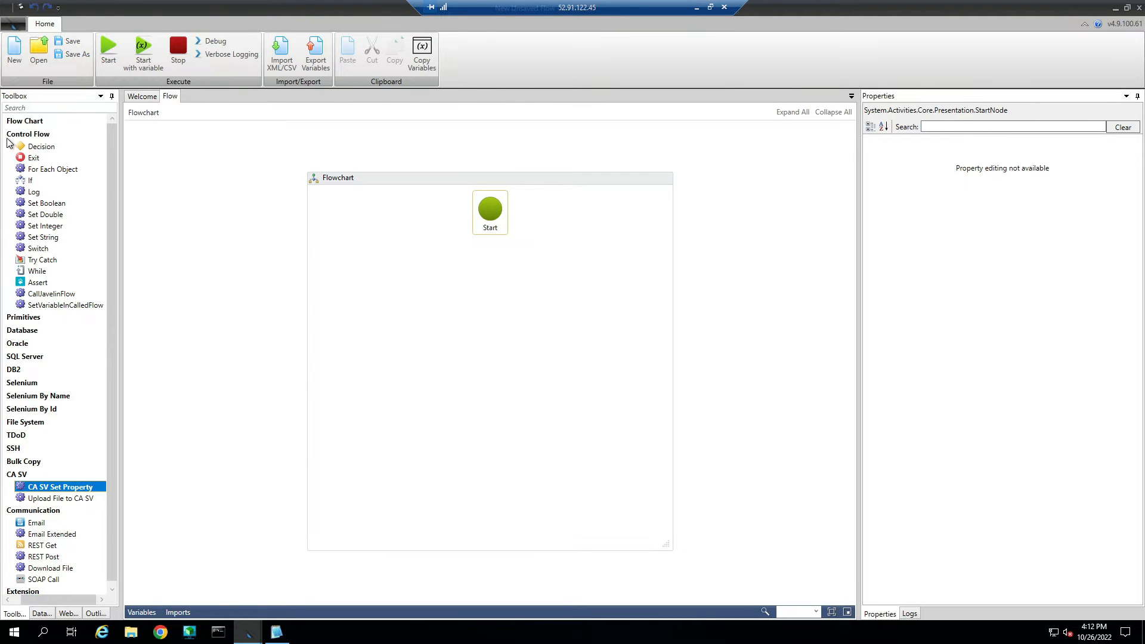
pyautogui.click(8, 137)
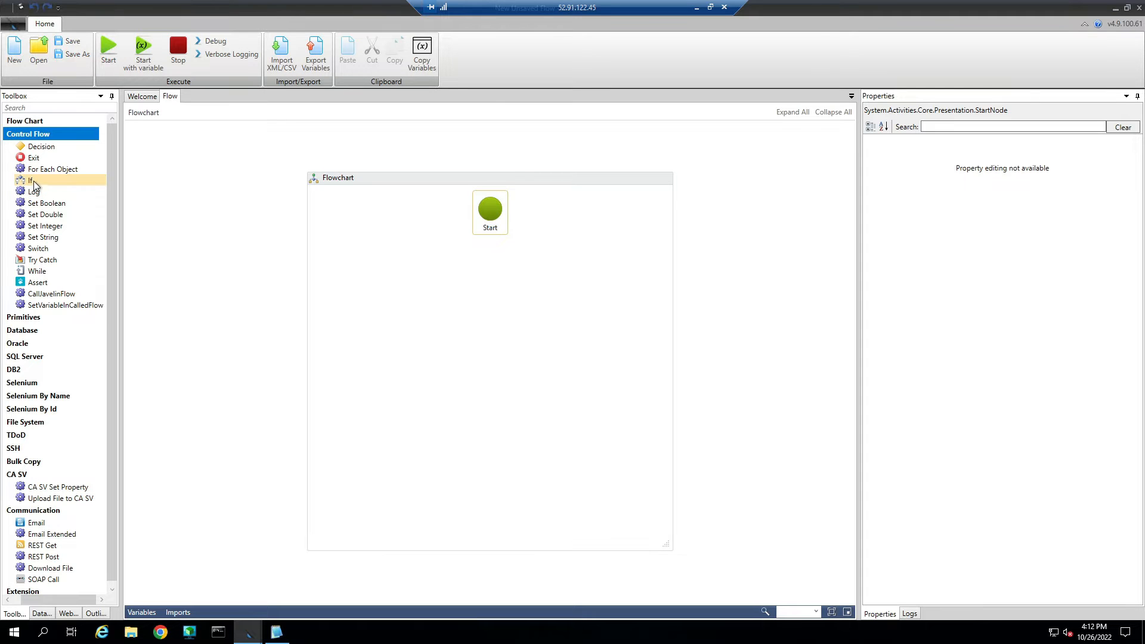
pyautogui.click(29, 318)
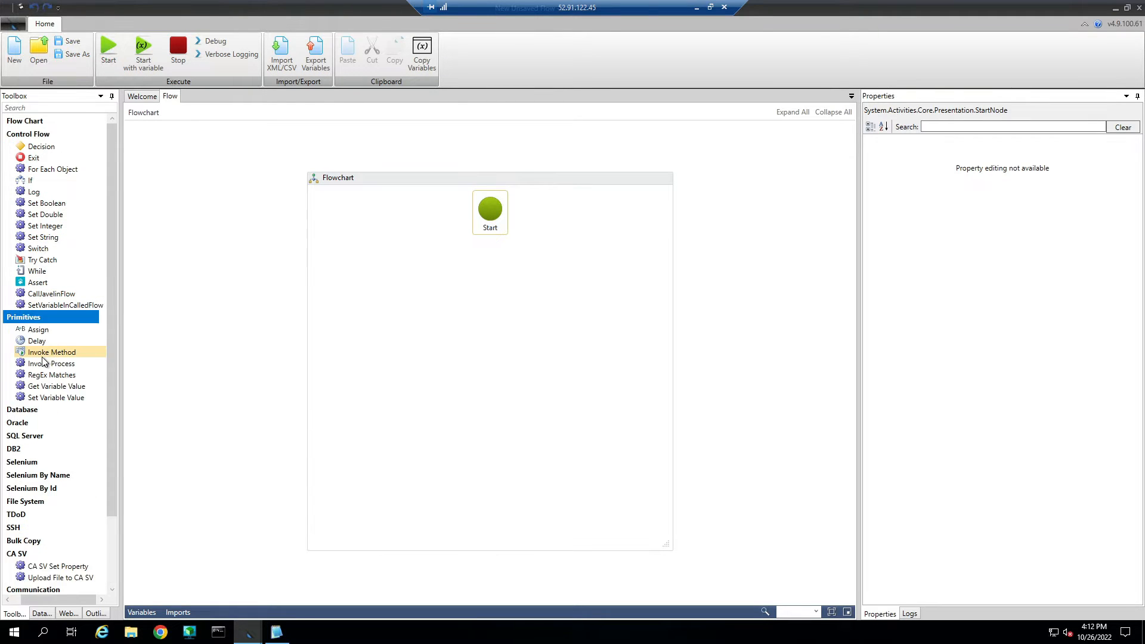
pyautogui.click(35, 409)
pyautogui.scroll(-1, 69, 413)
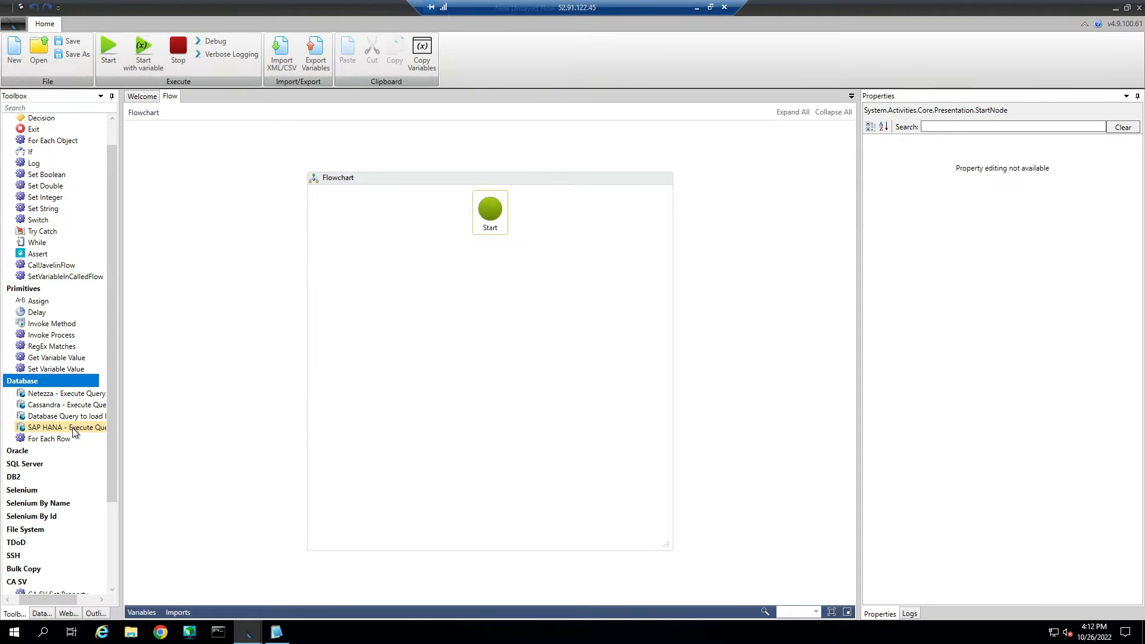
pyautogui.click(28, 452)
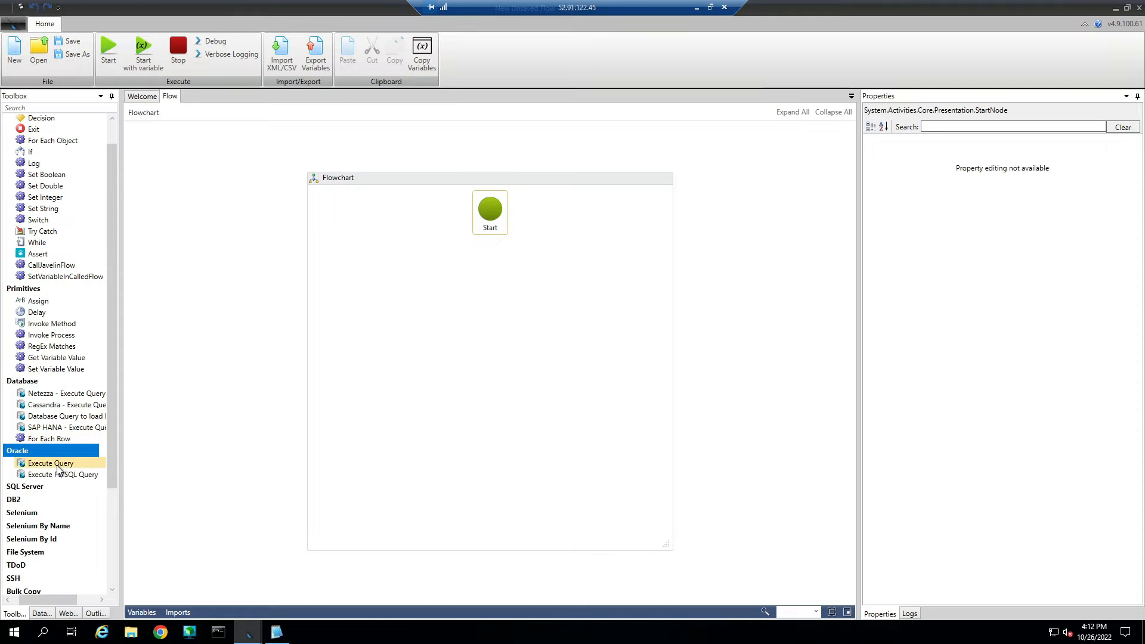
pyautogui.scroll(-1, 44, 463)
pyautogui.click(36, 458)
pyautogui.scroll(-1, 42, 468)
pyautogui.click(27, 465)
pyautogui.scroll(-3, 84, 477)
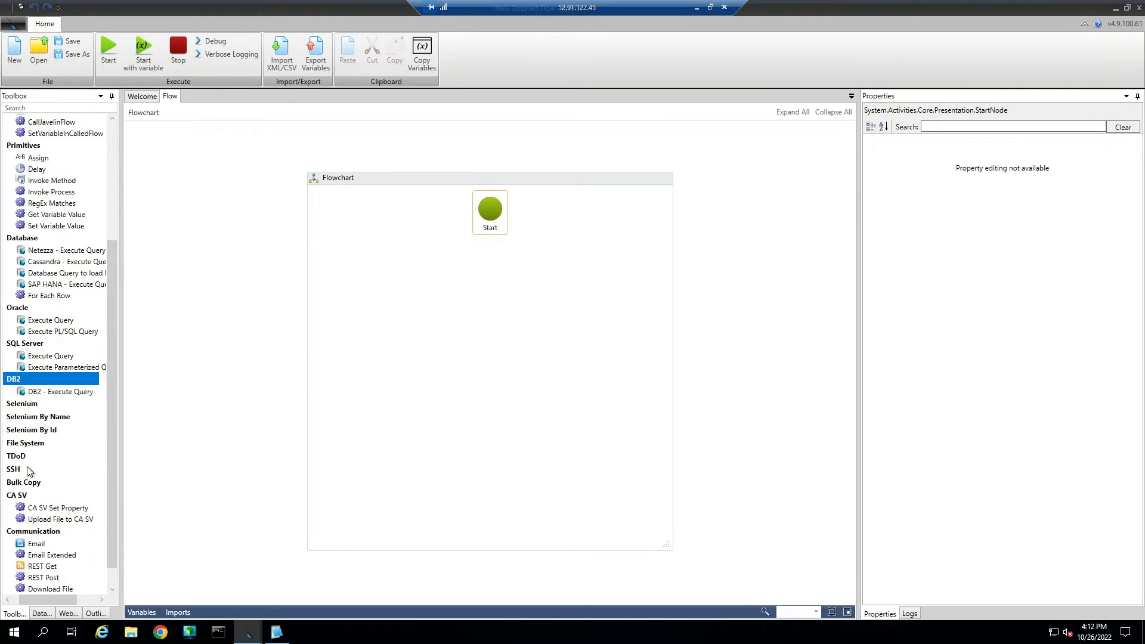
pyautogui.click(24, 405)
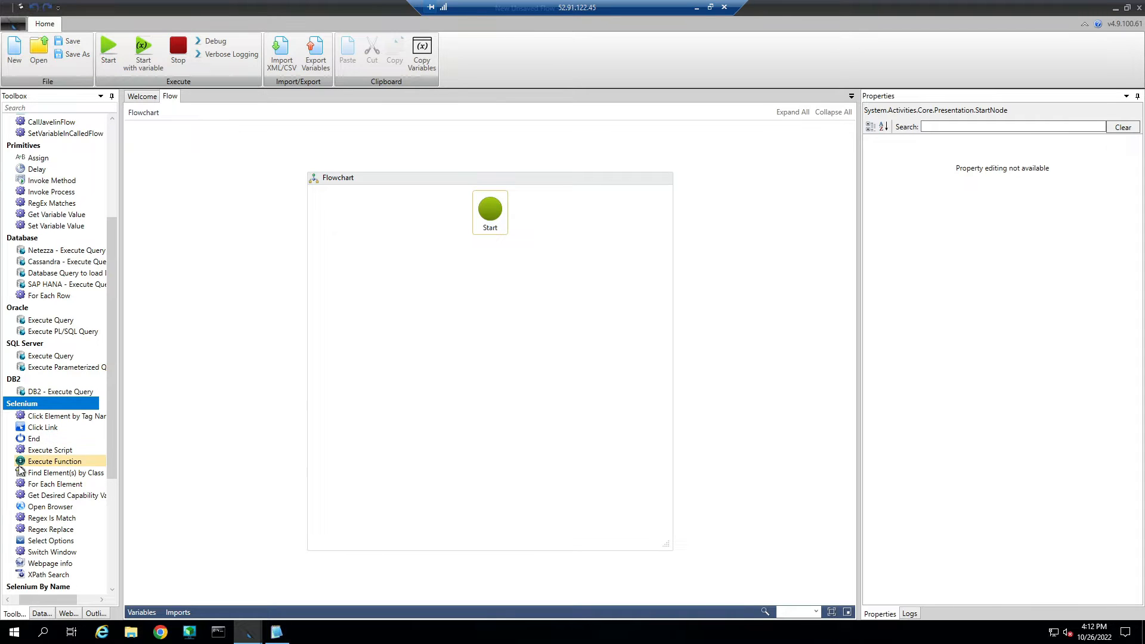
pyautogui.scroll(-4, 41, 495)
pyautogui.scroll(-3, 41, 483)
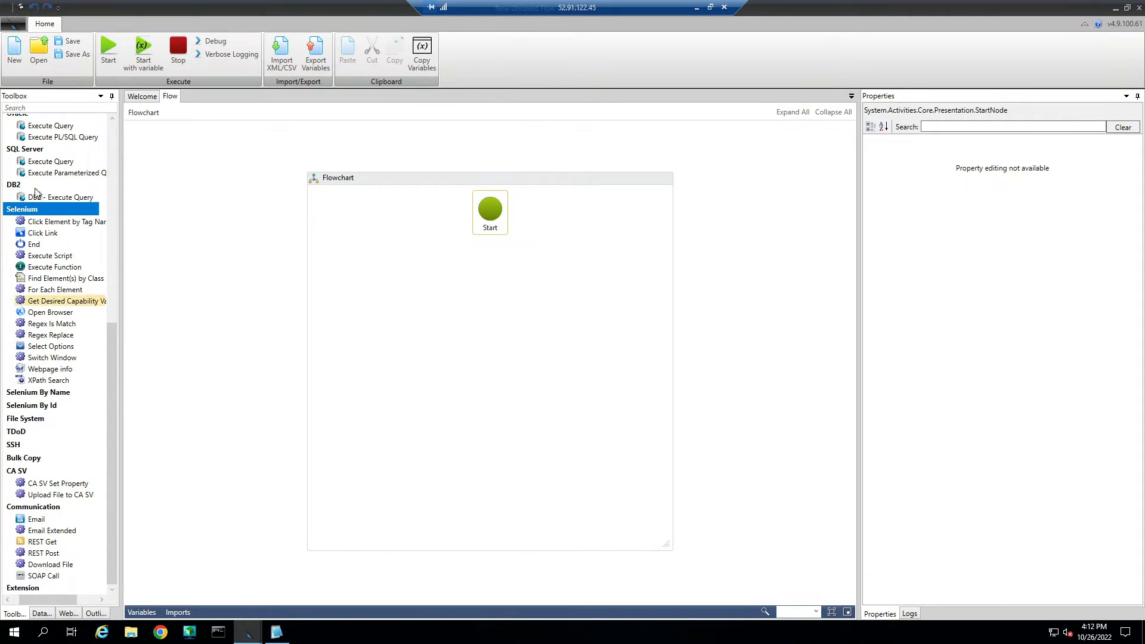
pyautogui.click(55, 210)
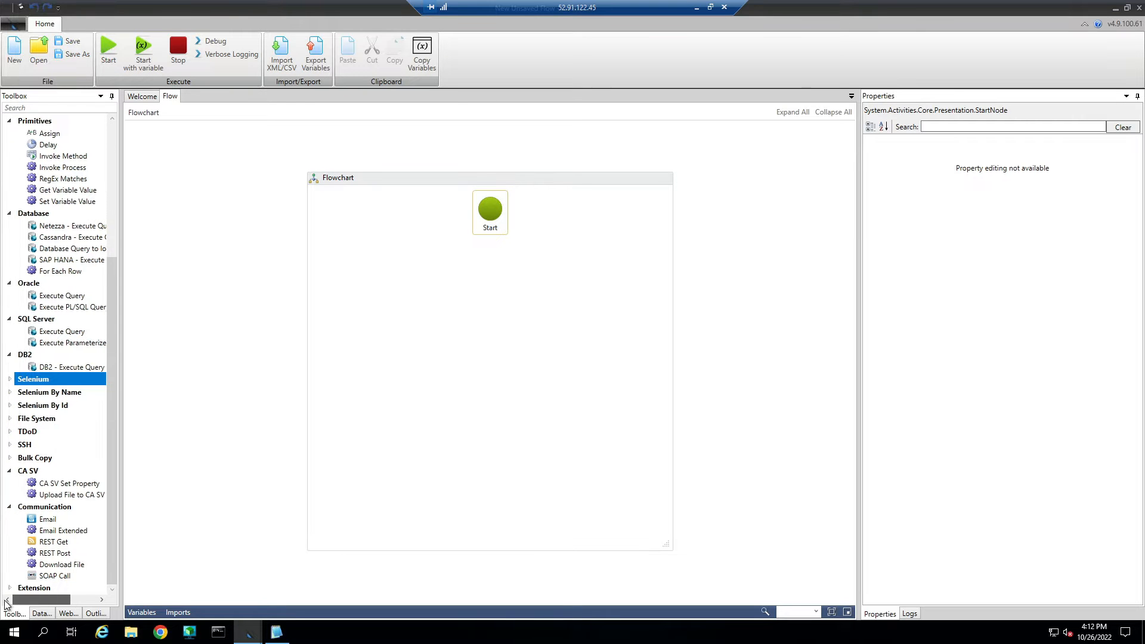
pyautogui.click(39, 458)
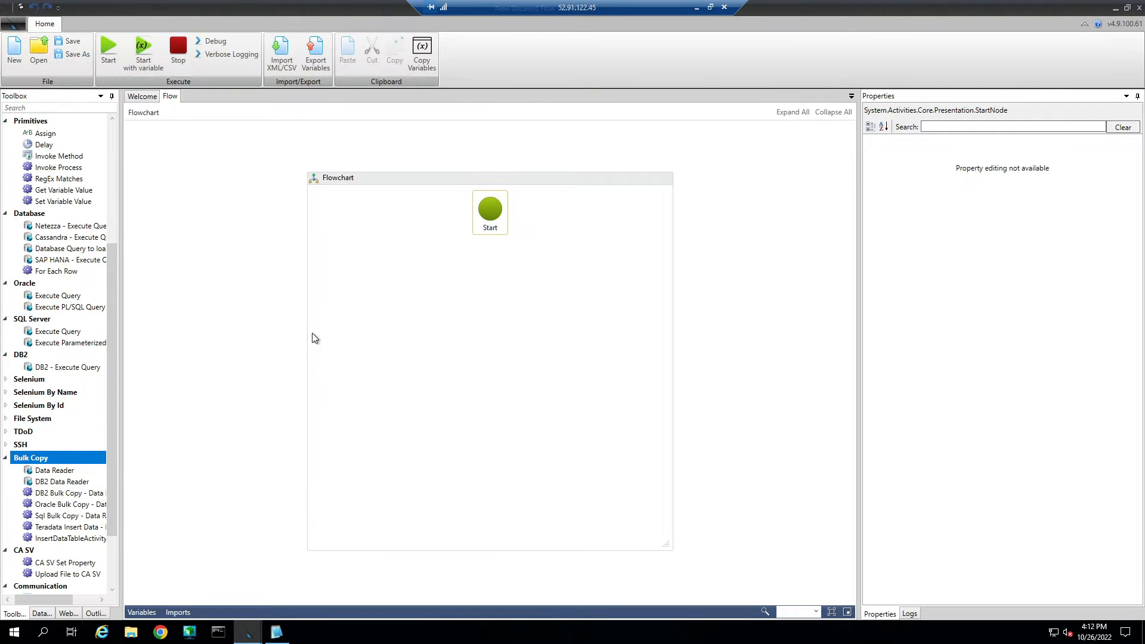
# - Collapse all expanded toolbox categories, from Control Flow through Communication
pyautogui.scroll(6, 71, 304)
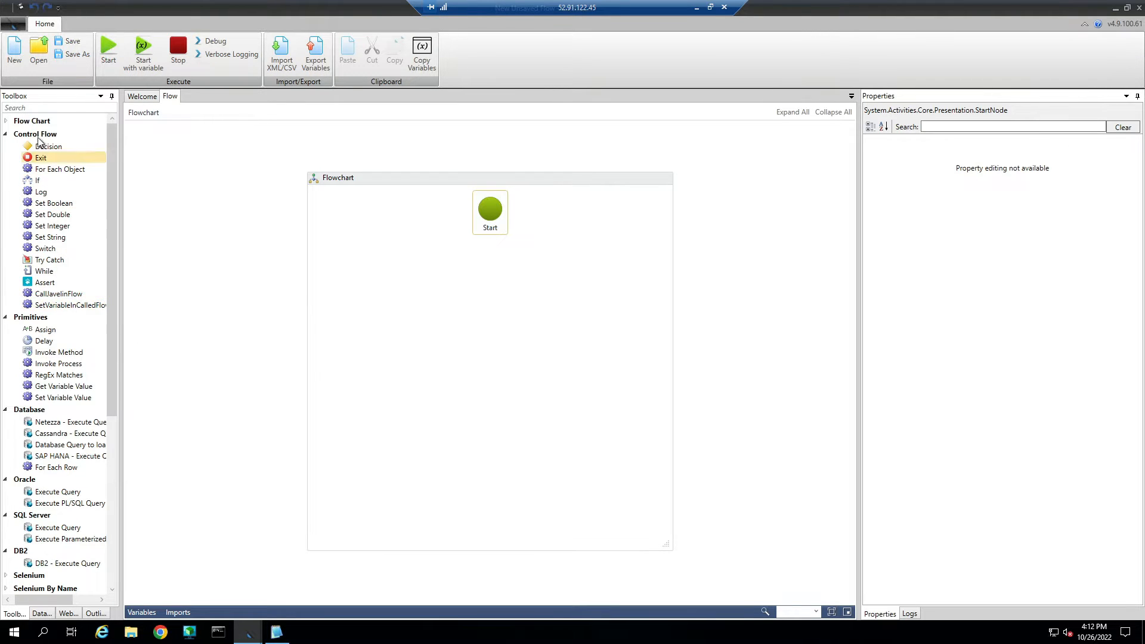
pyautogui.click(5, 135)
pyautogui.click(6, 147)
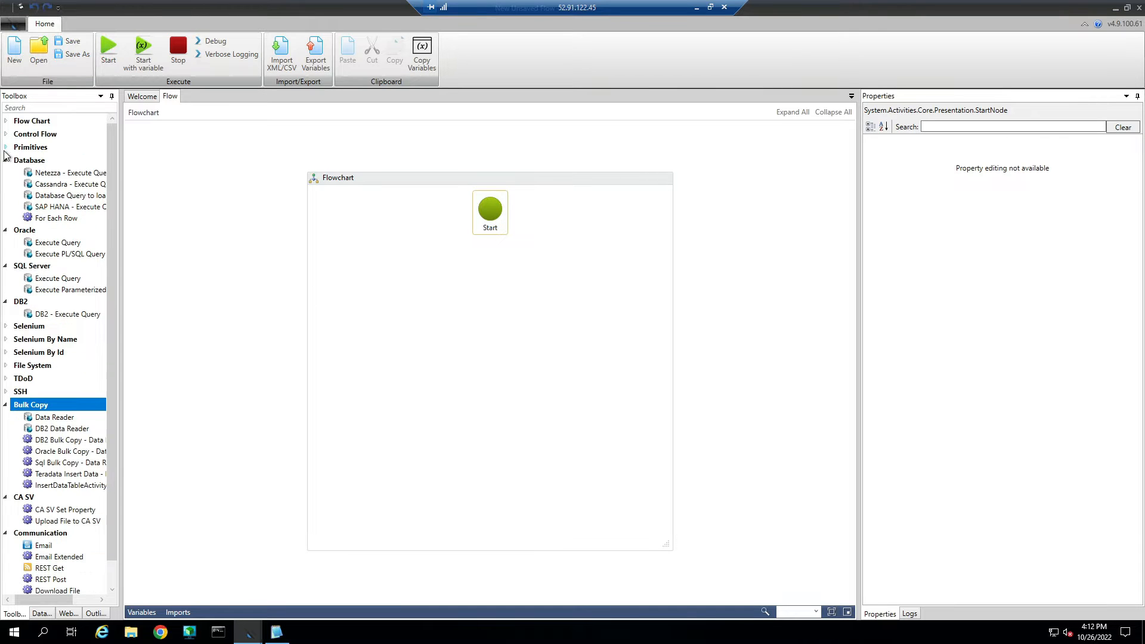
pyautogui.click(5, 161)
pyautogui.click(5, 174)
pyautogui.click(5, 186)
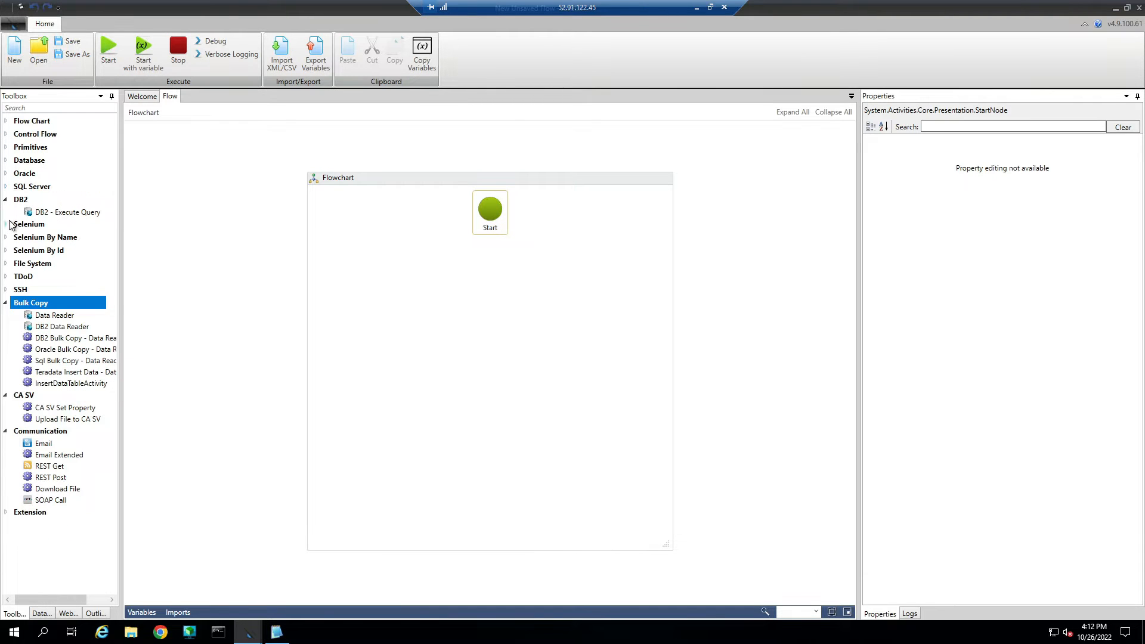
pyautogui.click(6, 200)
pyautogui.click(5, 292)
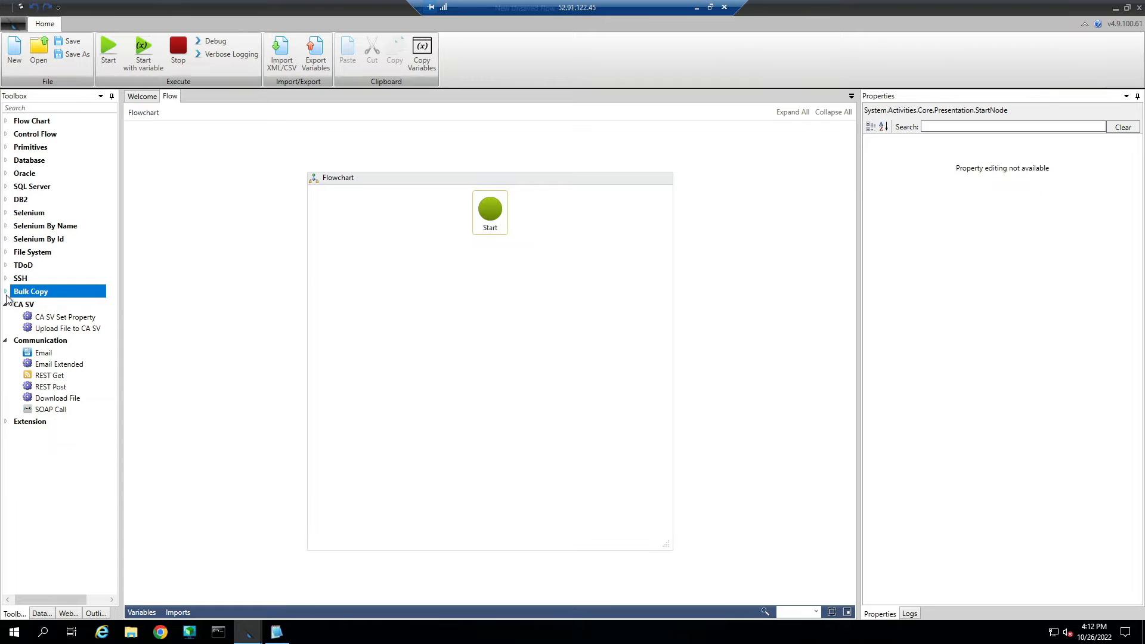
pyautogui.click(6, 305)
pyautogui.click(7, 318)
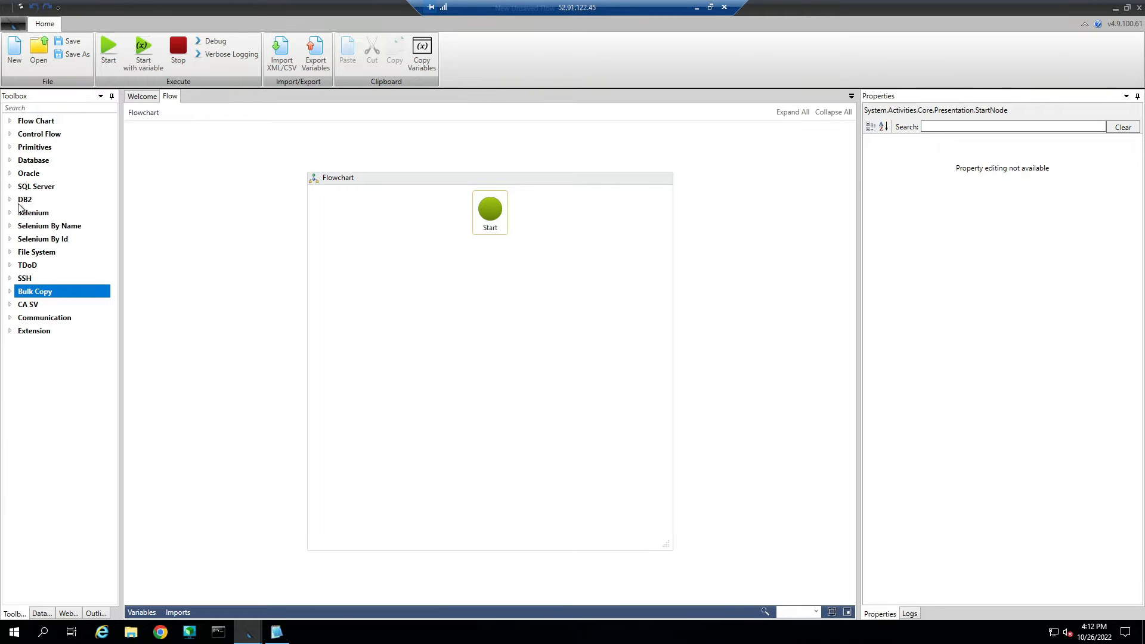
# - Add a Decision from the Control Flow activities below Start and connect Start to it
pyautogui.doubleClick(31, 122)
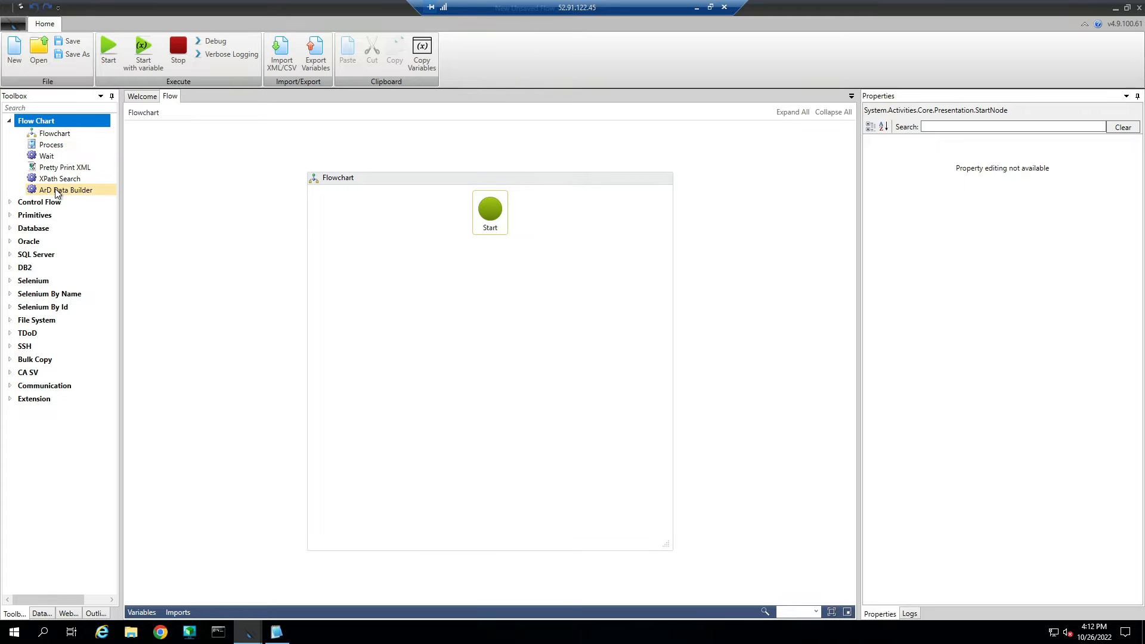
pyautogui.doubleClick(58, 205)
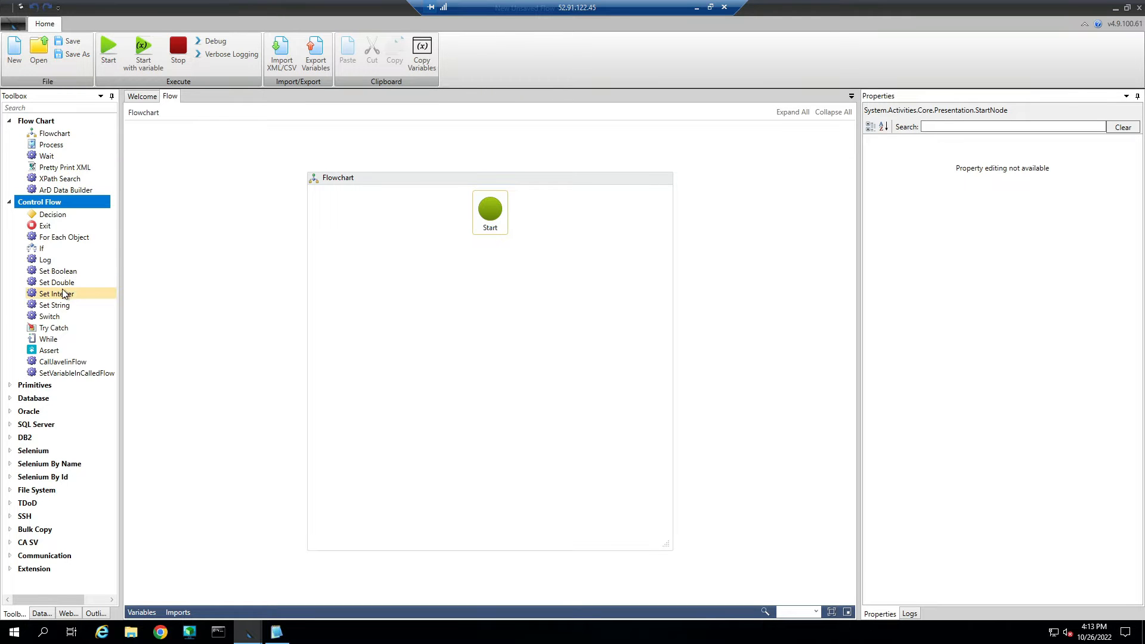
pyautogui.moveTo(68, 213); pyautogui.dragTo(489, 303)
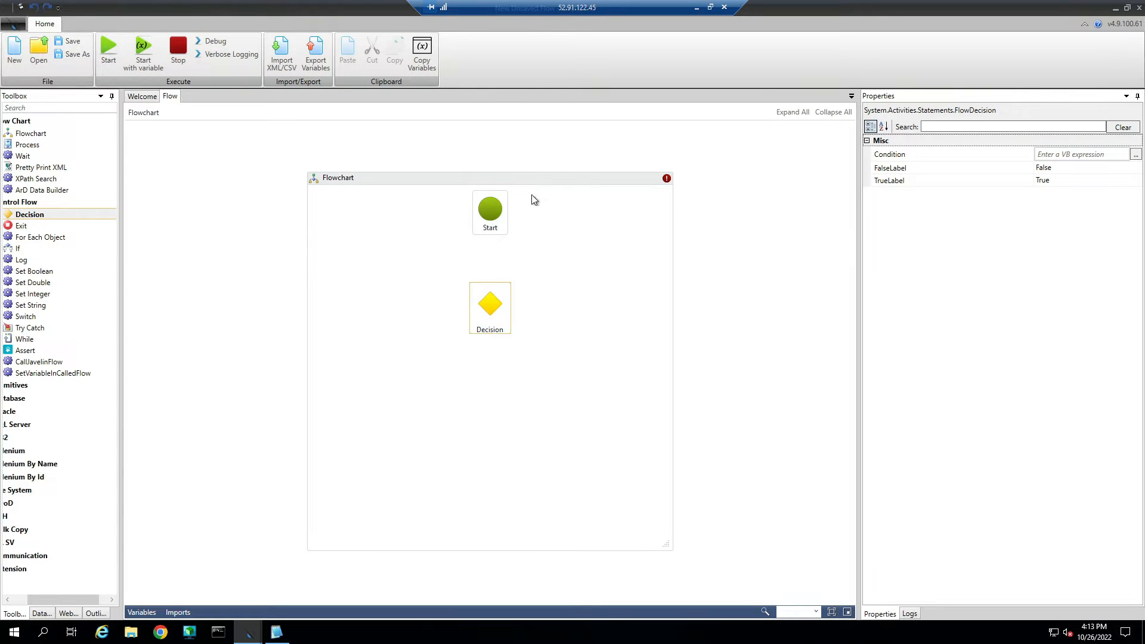
pyautogui.moveTo(491, 235); pyautogui.dragTo(492, 307)
# - Add a SQL Server Execute Query activity below the Decision and connect it to the Decision's True branch
pyautogui.moveTo(62, 599); pyautogui.dragTo(47, 599)
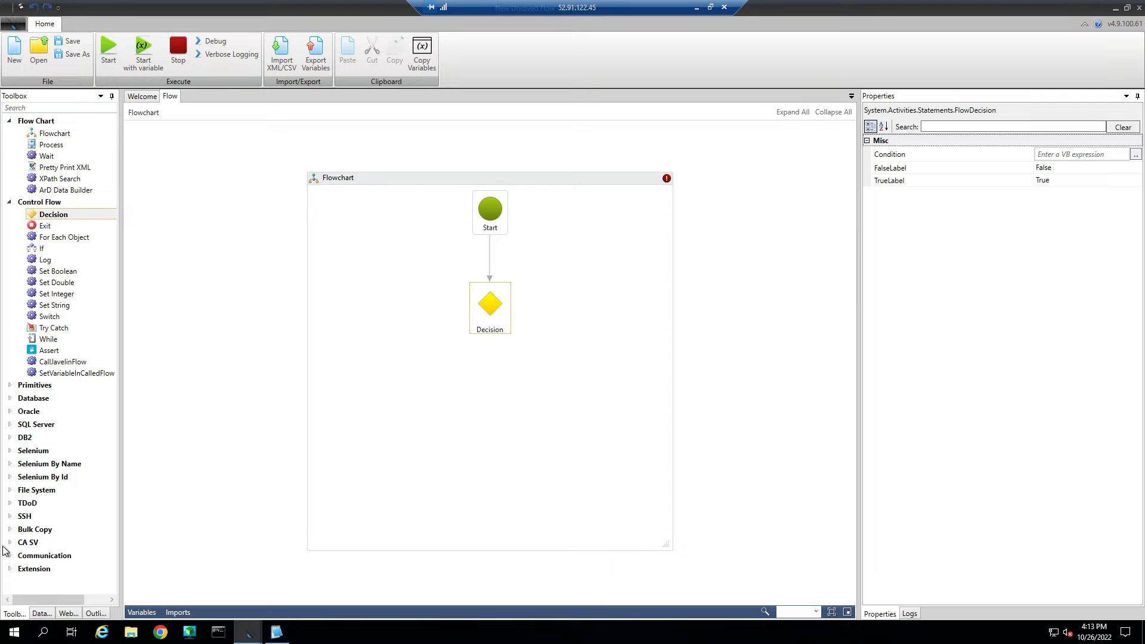
pyautogui.click(9, 397)
pyautogui.moveTo(58, 595); pyautogui.dragTo(37, 598)
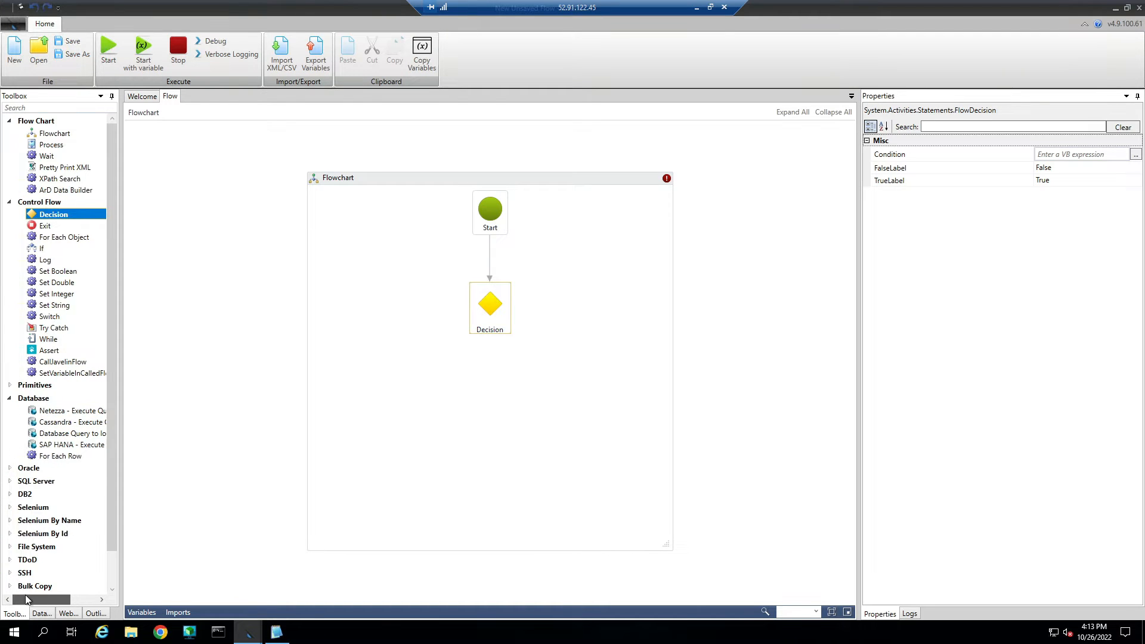
pyautogui.doubleClick(31, 483)
pyautogui.moveTo(58, 495); pyautogui.dragTo(438, 382)
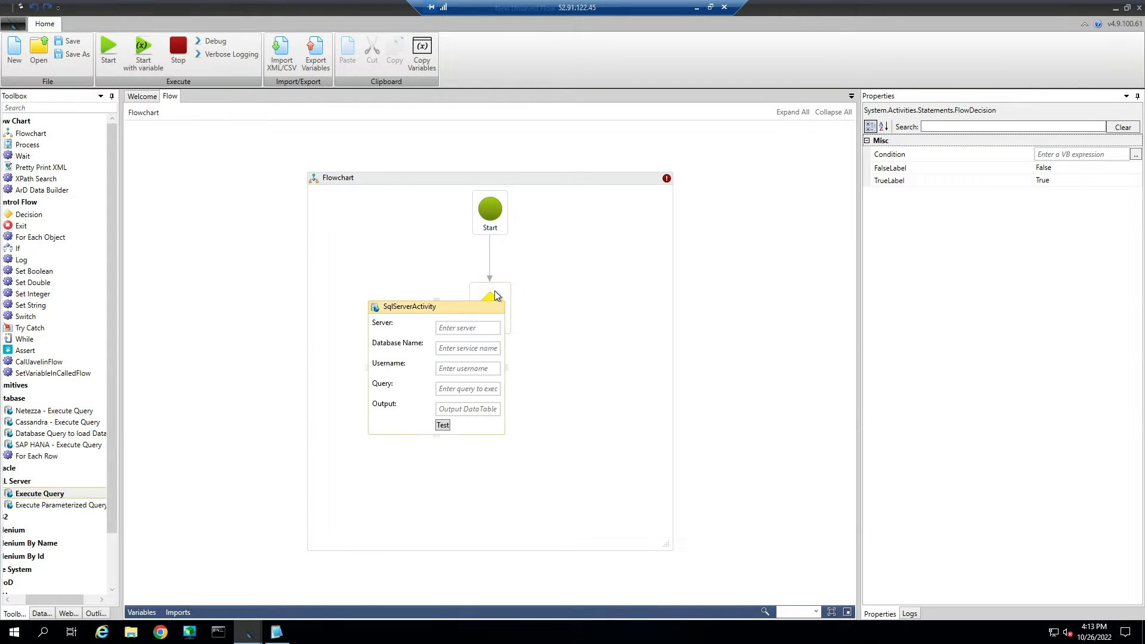
pyautogui.moveTo(444, 302); pyautogui.dragTo(422, 396)
pyautogui.moveTo(470, 308)
pyautogui.mouseDown()
pyautogui.moveTo(412, 309)
pyautogui.moveTo(413, 395)
pyautogui.mouseUp()
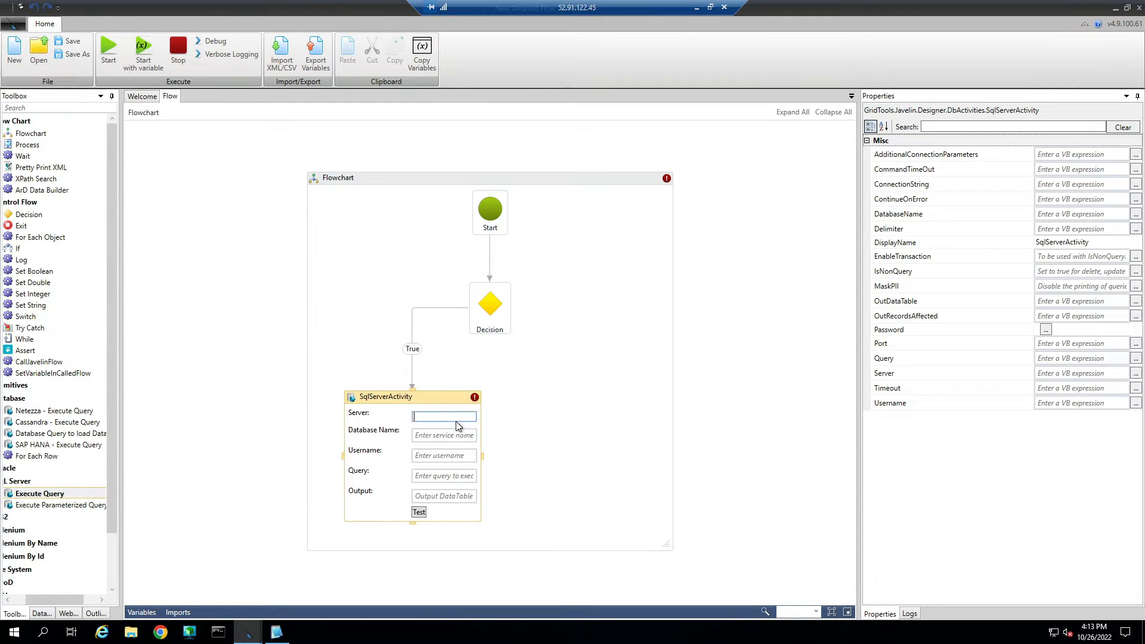
# - Move the SQL Server activity slightly upward, closer to the Decision
pyautogui.click(446, 435)
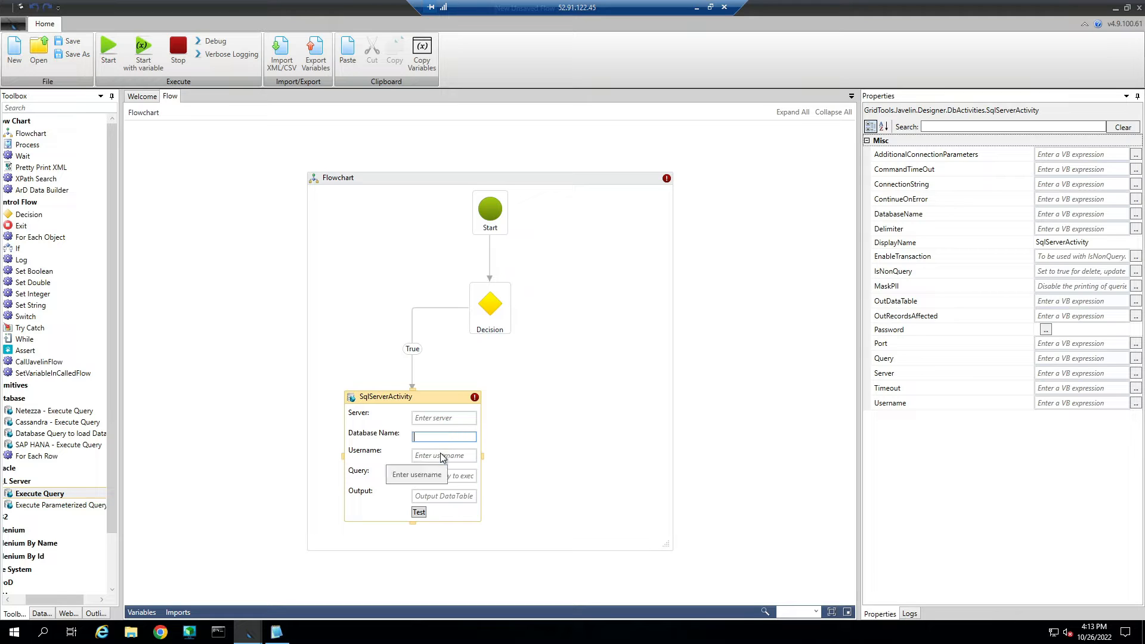
pyautogui.click(445, 448)
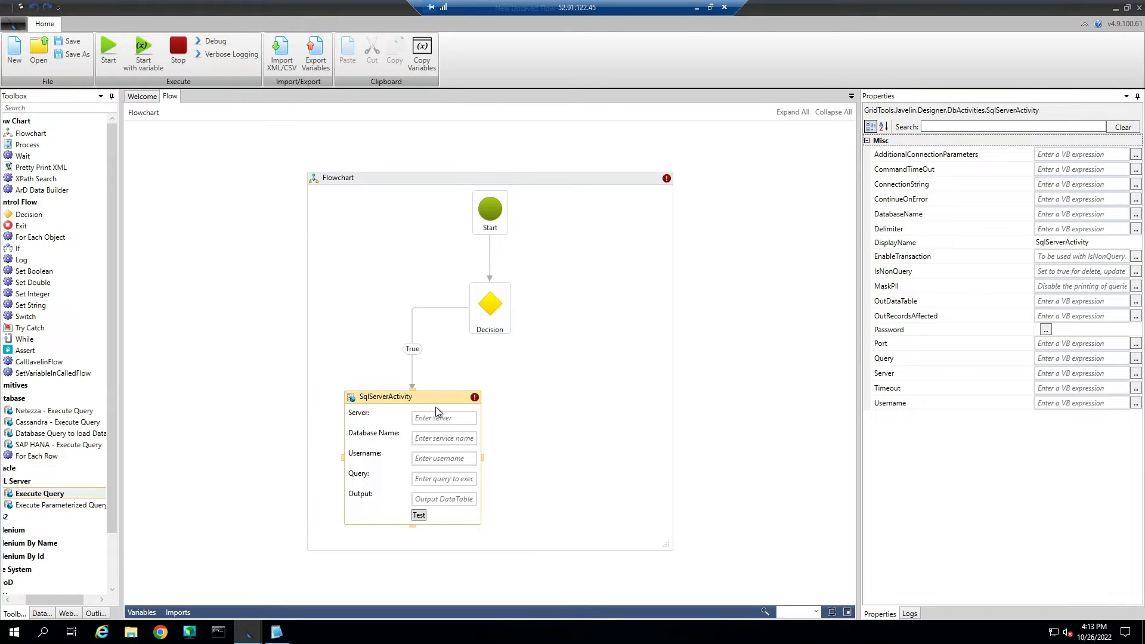
pyautogui.moveTo(435, 395); pyautogui.dragTo(438, 371)
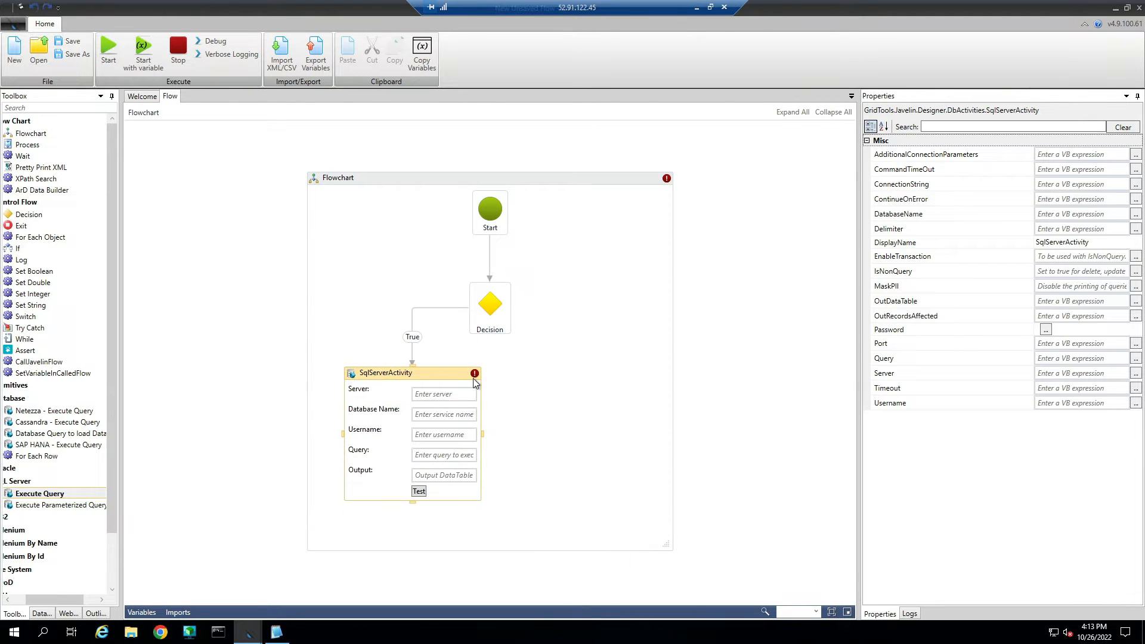
# - Review the properties of the Decision and the SQL Server activity, widening the property area to read the SQL settings
pyautogui.moveTo(477, 378)
pyautogui.click(483, 307)
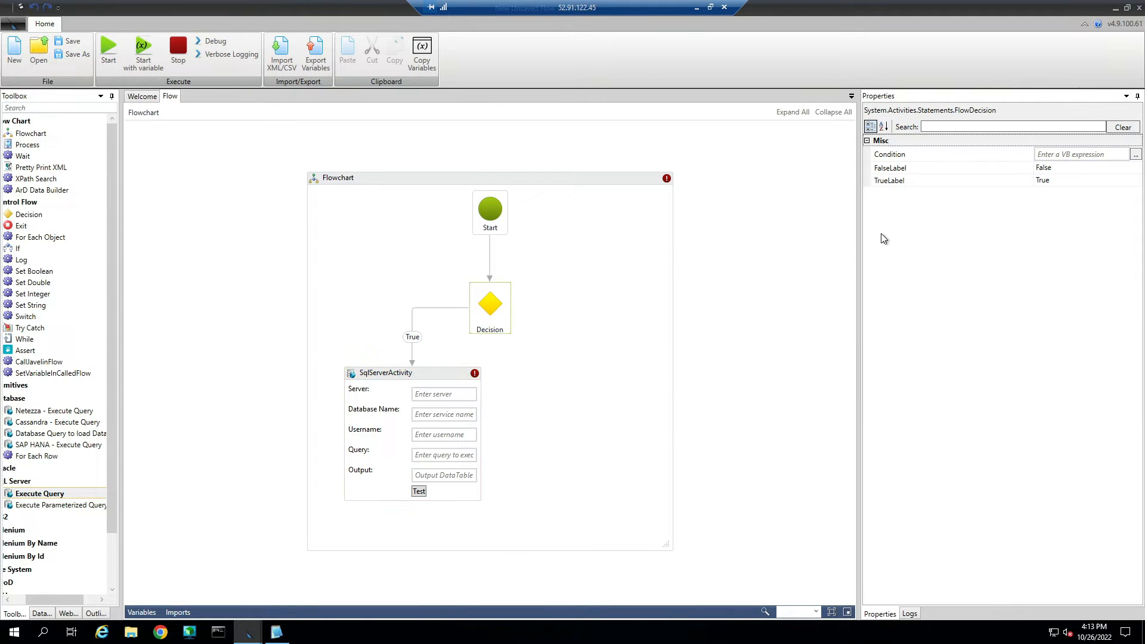
pyautogui.click(430, 370)
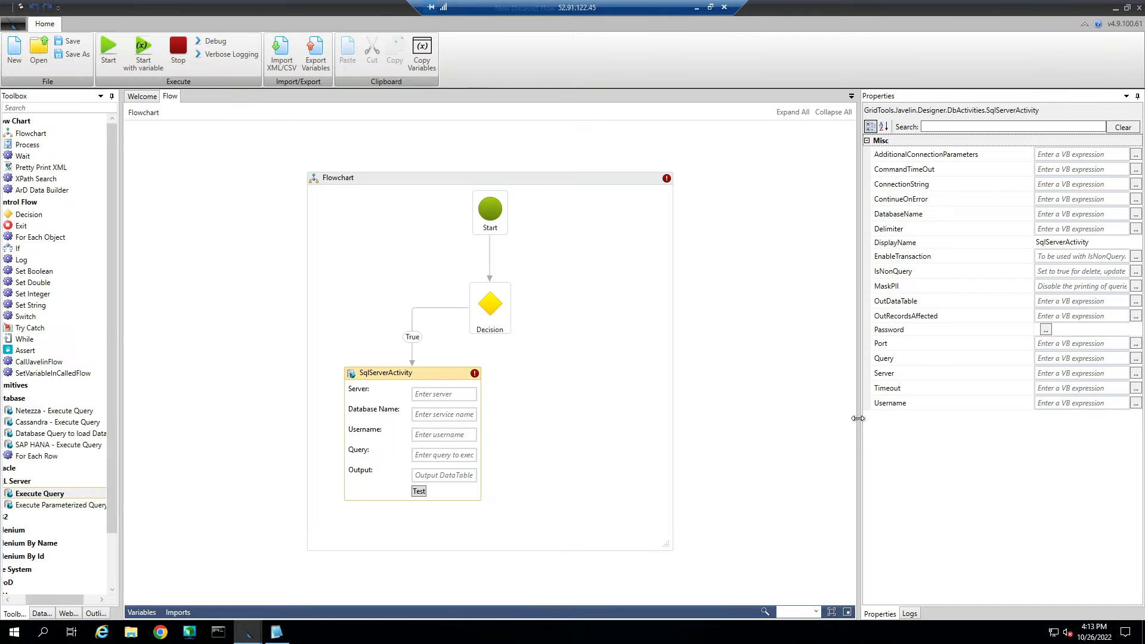
pyautogui.moveTo(861, 420); pyautogui.dragTo(769, 298)
pyautogui.click(842, 172)
pyautogui.click(835, 199)
pyautogui.click(830, 229)
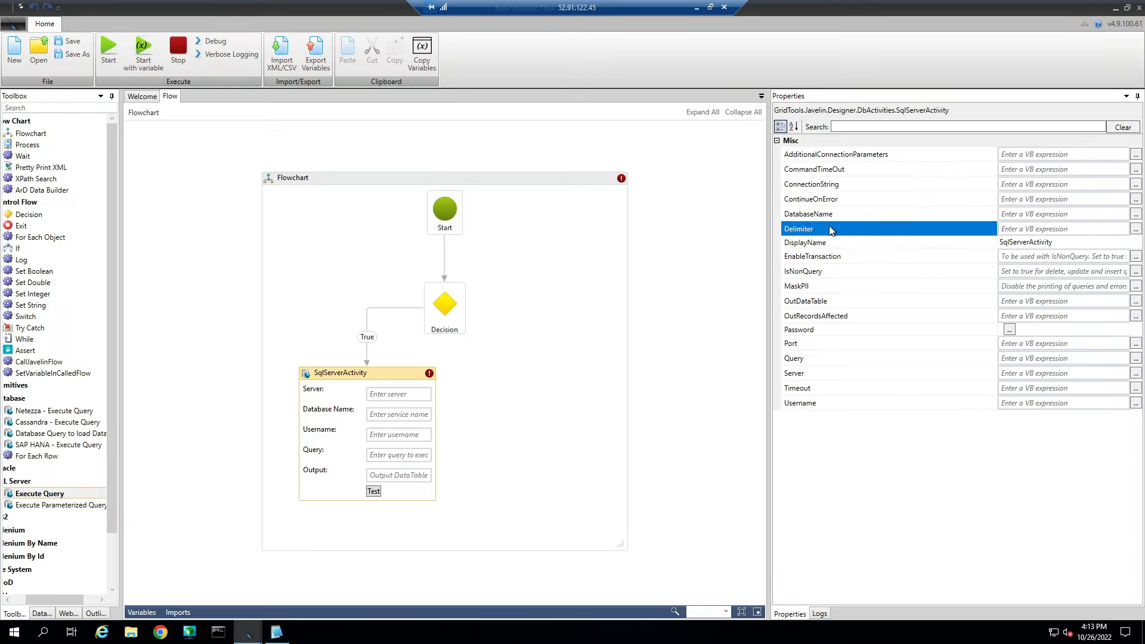
pyautogui.click(827, 244)
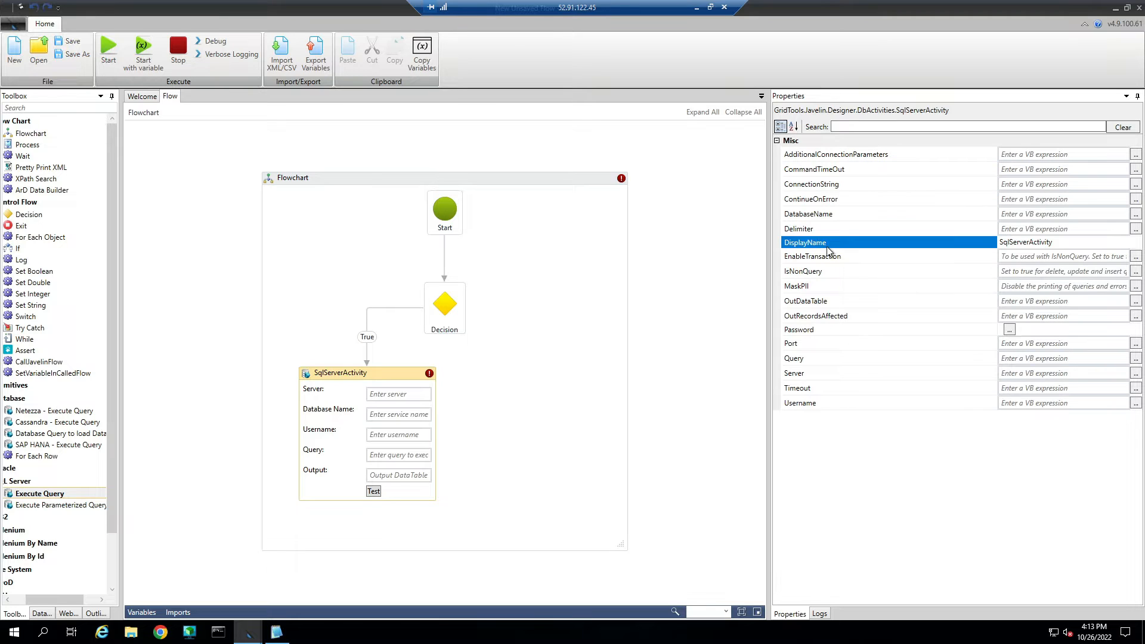
# - Inspect the SQL Server activity's password entry, close it without entering anything, and select the activity again
pyautogui.click(833, 331)
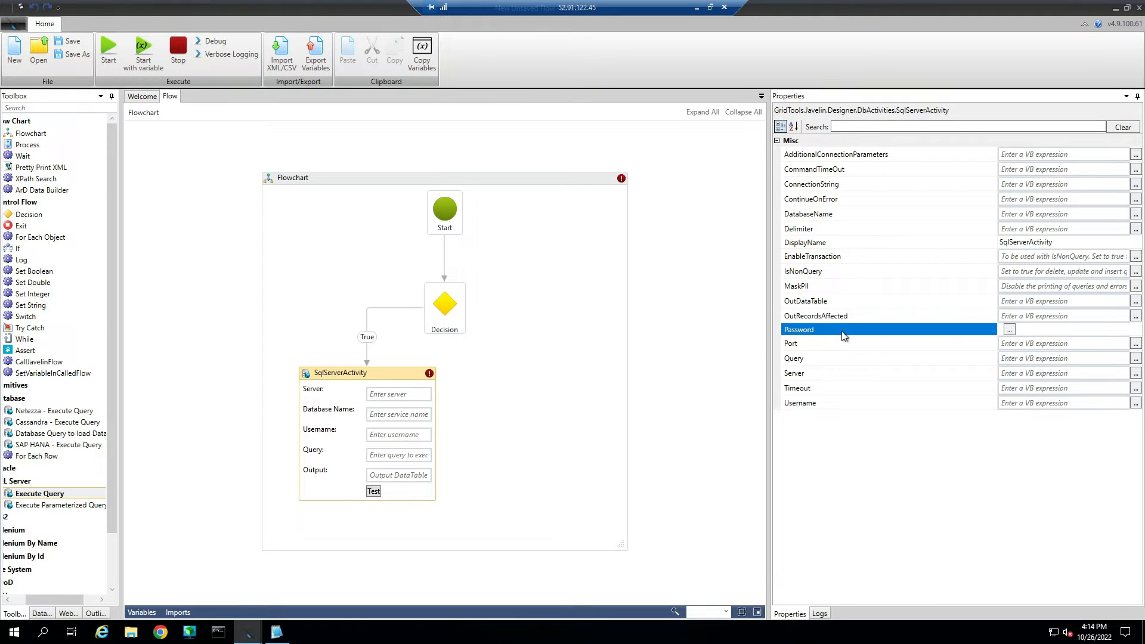
pyautogui.click(1009, 330)
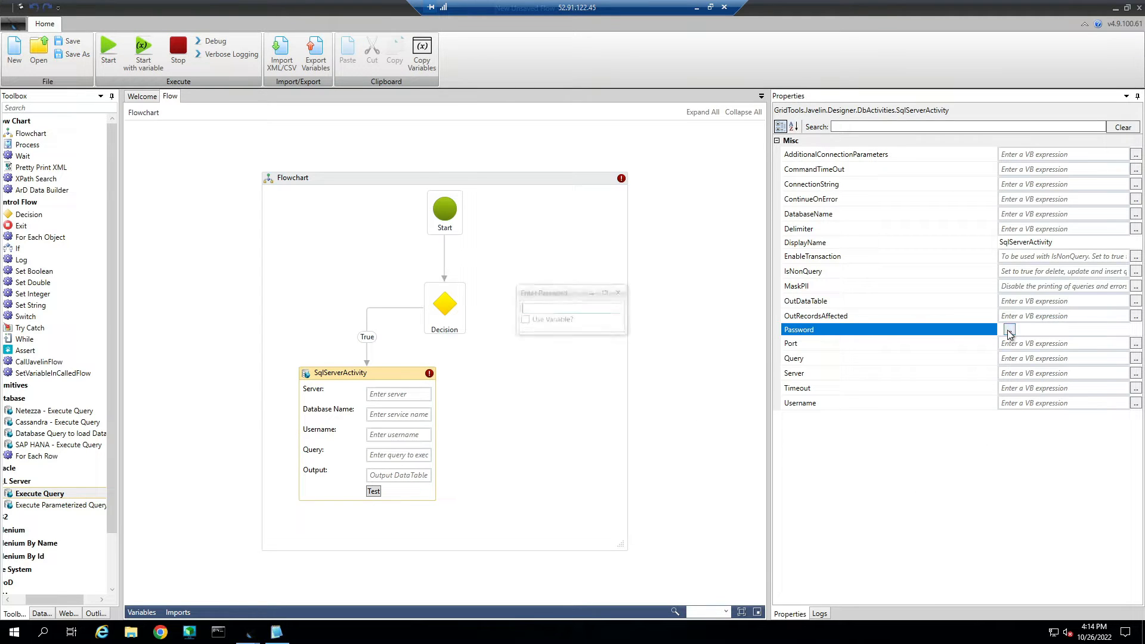
pyautogui.click(614, 294)
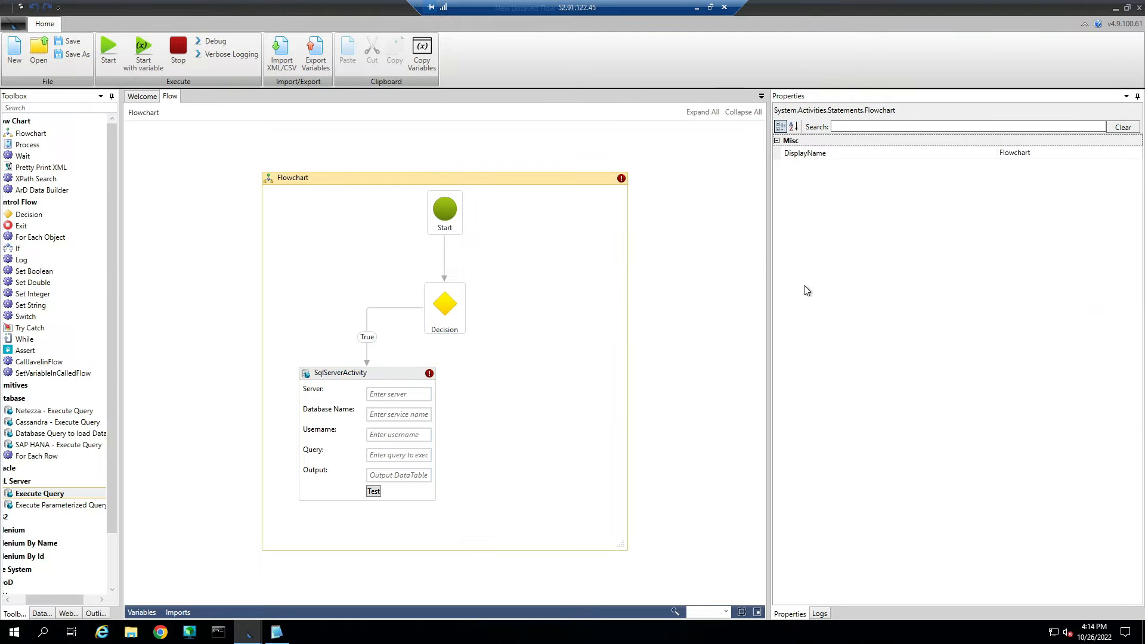
pyautogui.click(382, 374)
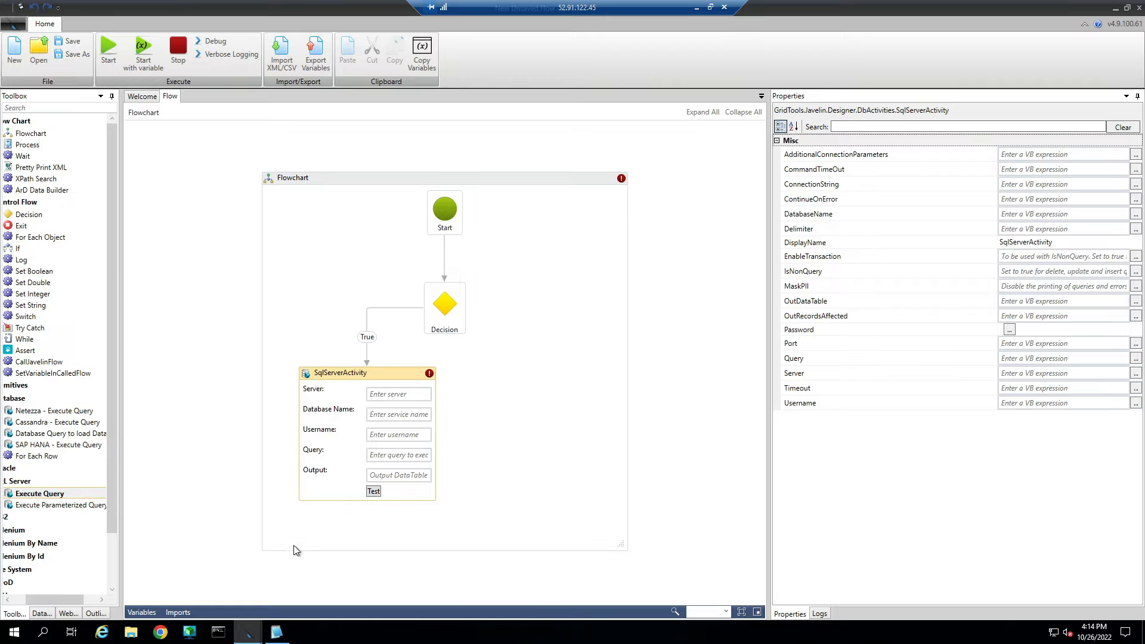
# - Show the flow's variables and create a variable named db_name
pyautogui.click(144, 612)
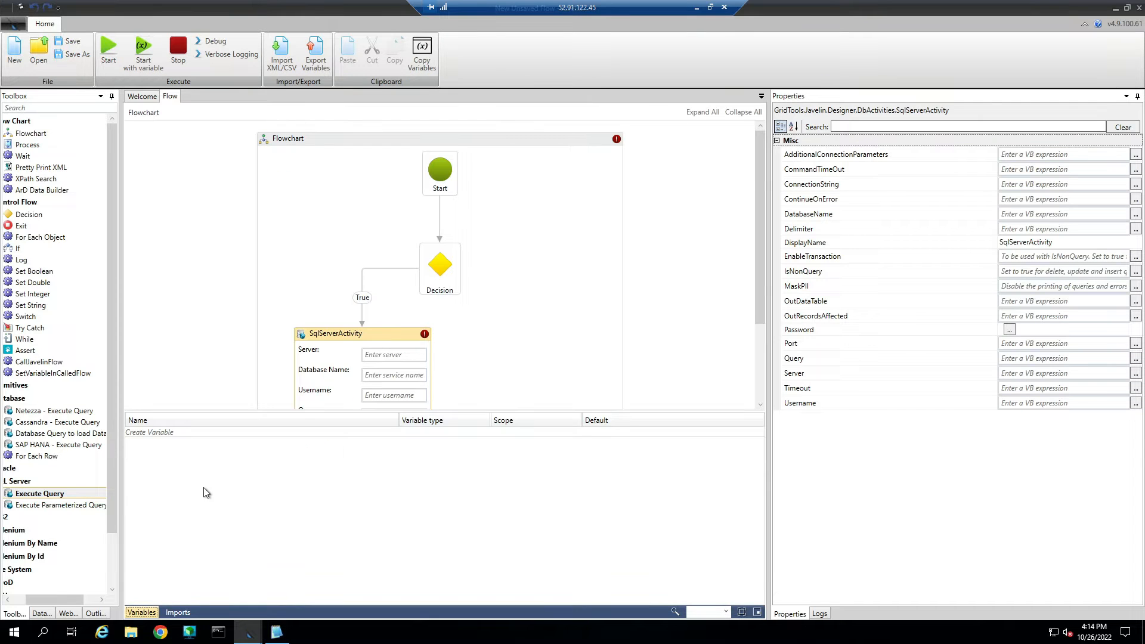
pyautogui.click(248, 433)
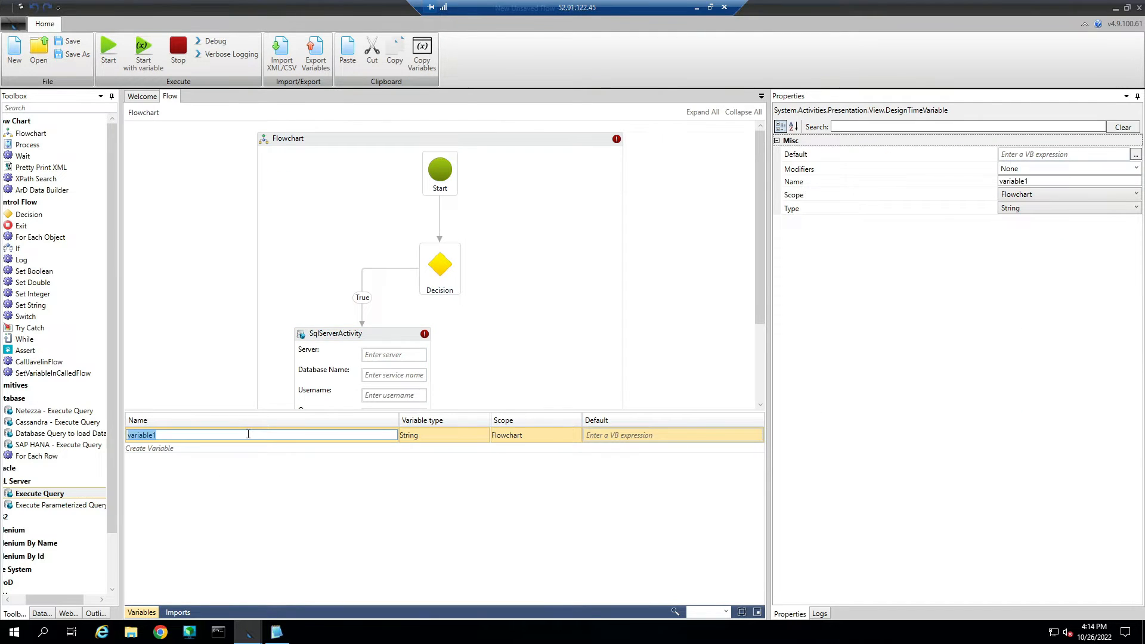
pyautogui.write('db_nam')
# - Browse .NET types for the db_name variable, shift the type dialog aside and search for row
pyautogui.click(466, 438)
pyautogui.click(466, 438)
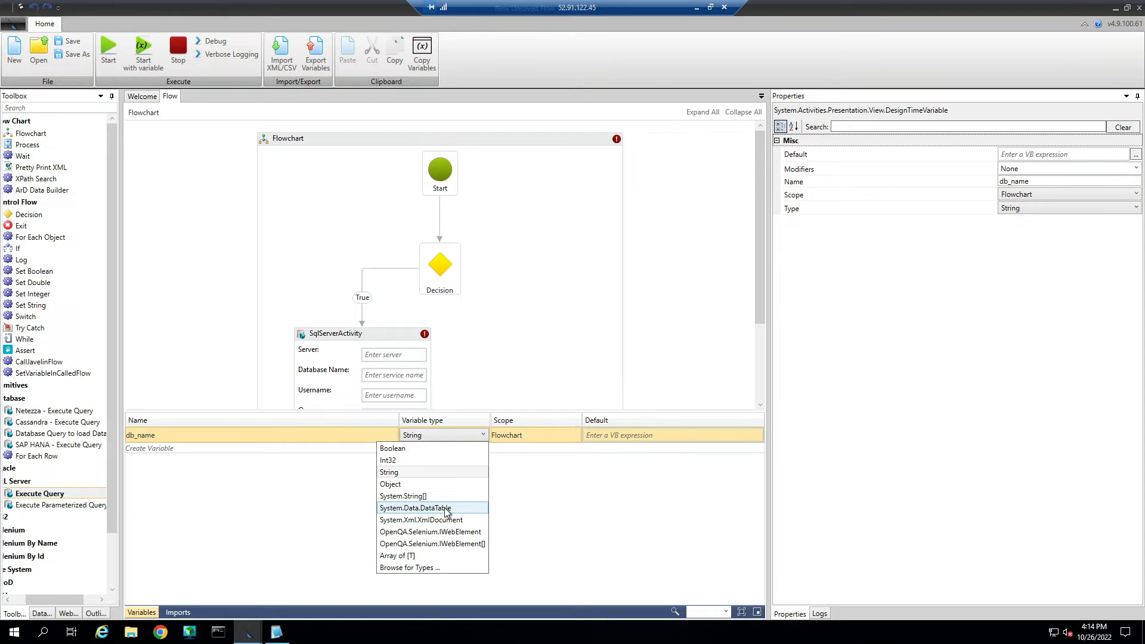
pyautogui.click(449, 575)
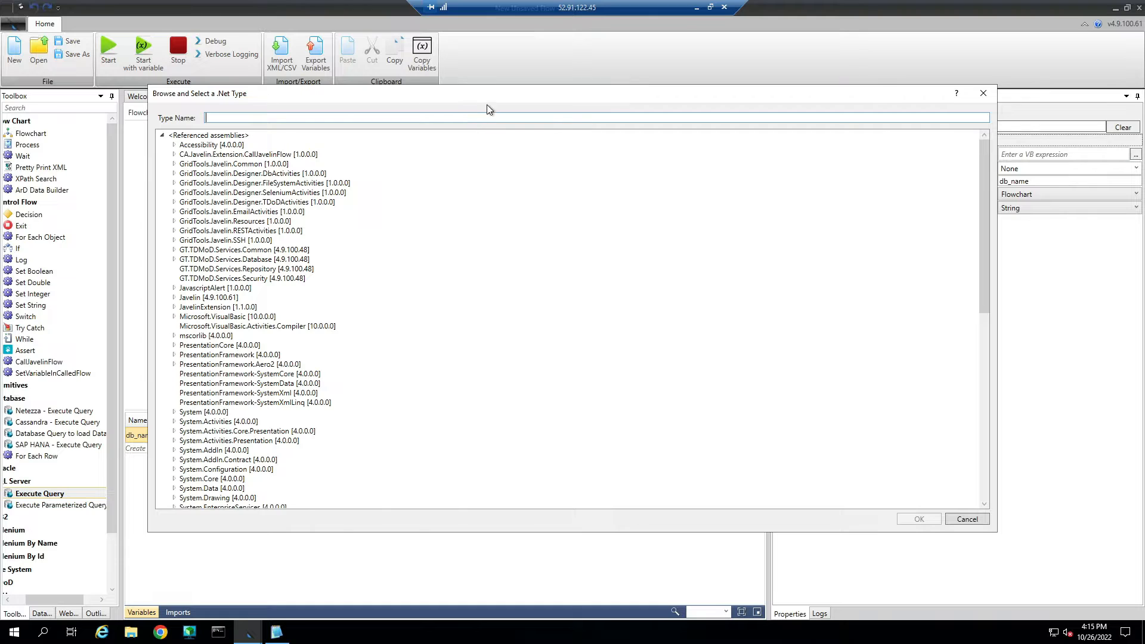
pyautogui.moveTo(502, 98); pyautogui.dragTo(803, 100)
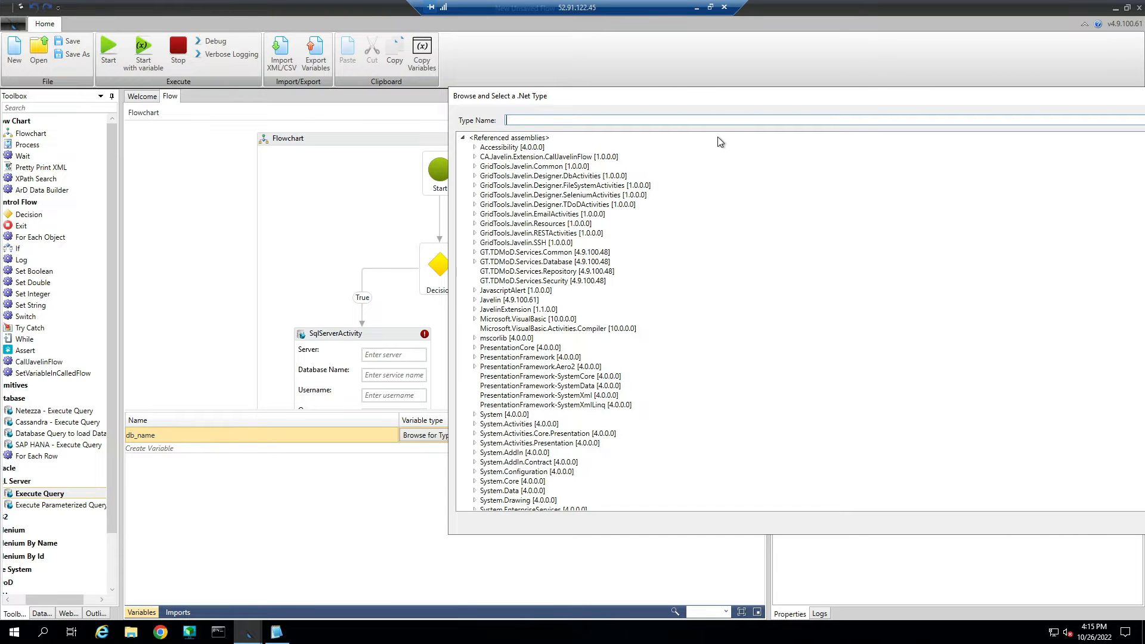
pyautogui.write('r')
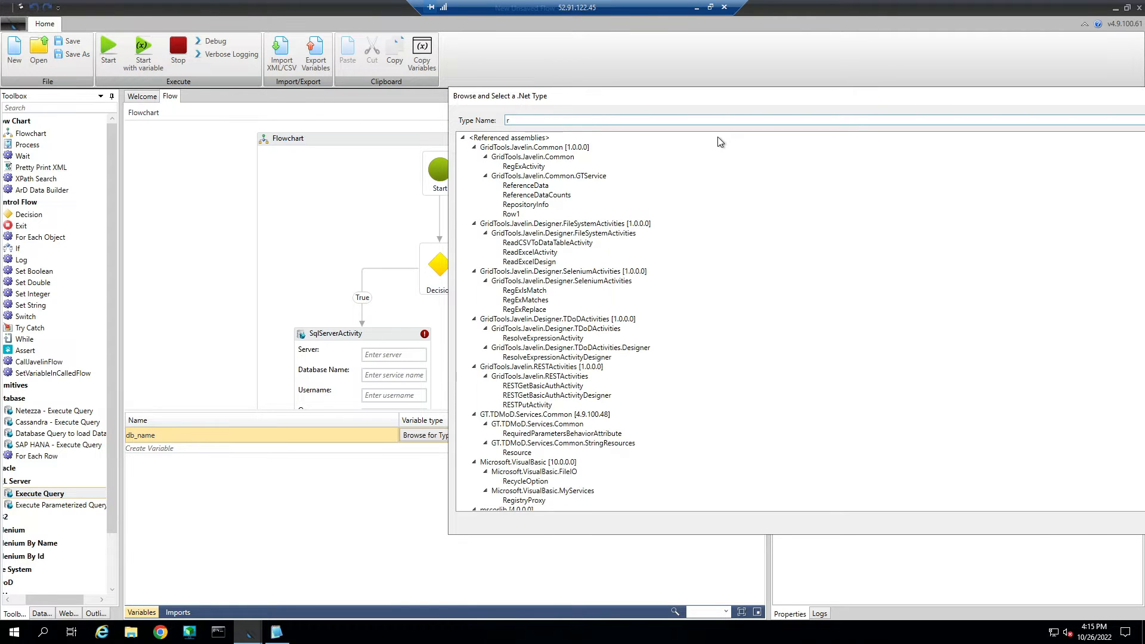
pyautogui.write('a')
pyautogui.press('BackSpace')
pyautogui.write('ow')
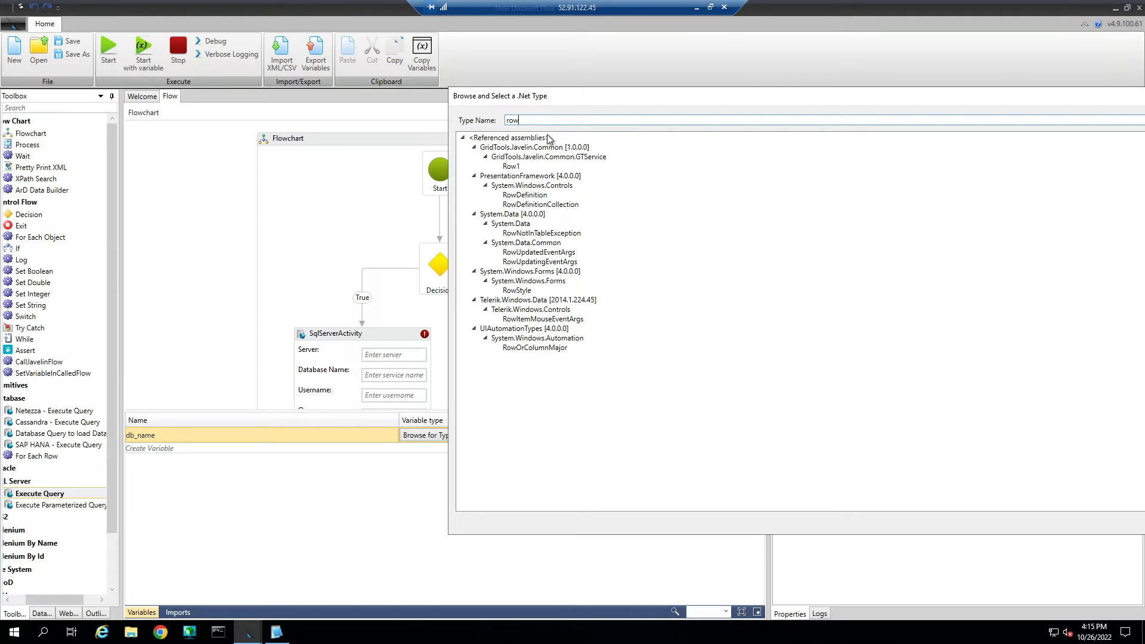
# - Change the .NET type search to datarow
pyautogui.hotkey('ctrl', 'a')
pyautogui.write('data')
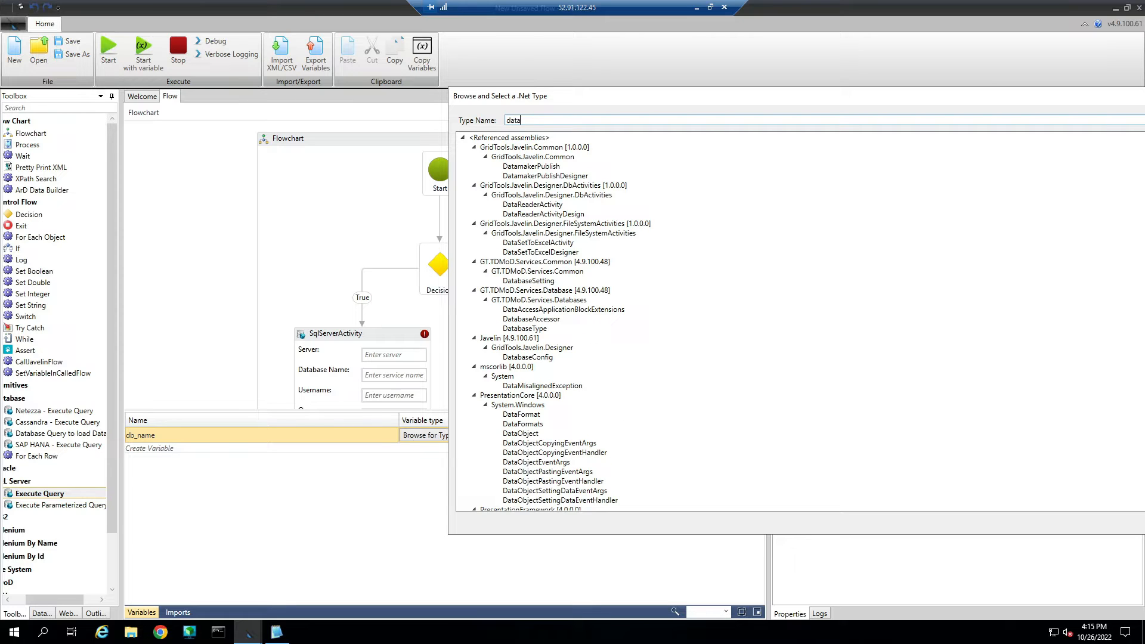
pyautogui.write('row')
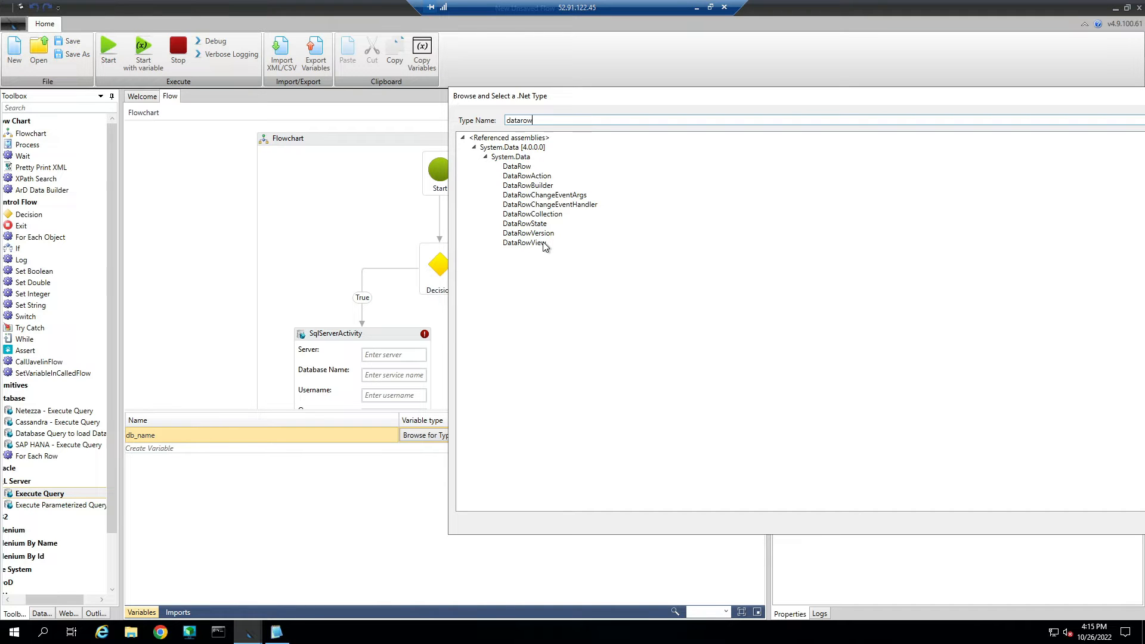
# - Switch from the remote session to Chrome, search for system.data.datarow and open the Microsoft Learn page on the DataRow class
pyautogui.click(697, 9)
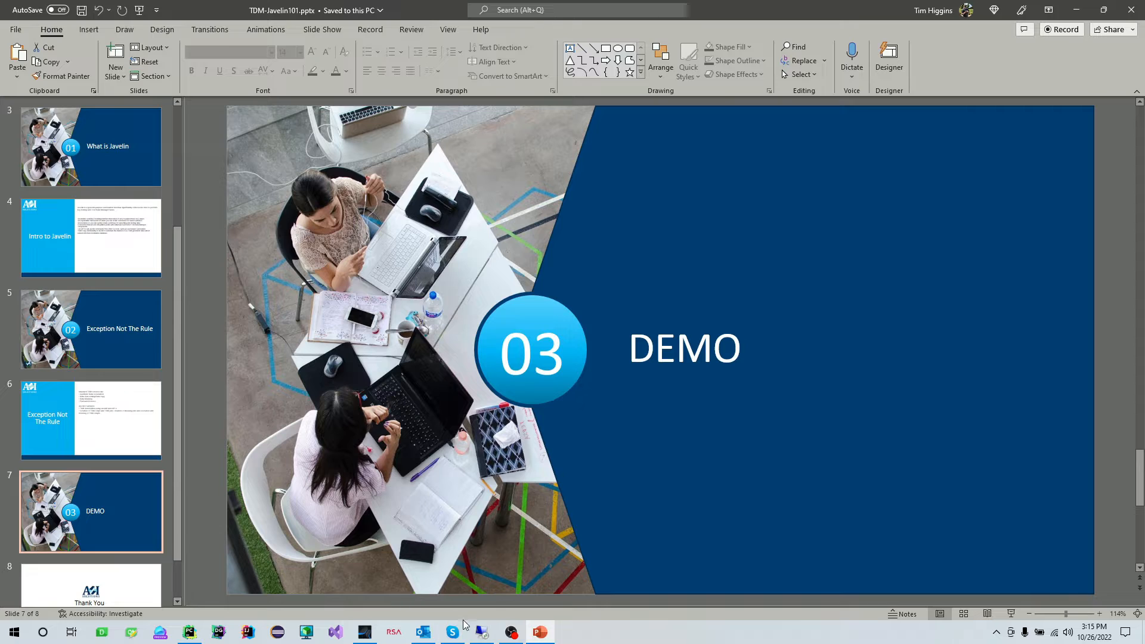
pyautogui.press('super')
pyautogui.write('cmd')
pyautogui.press('Return')
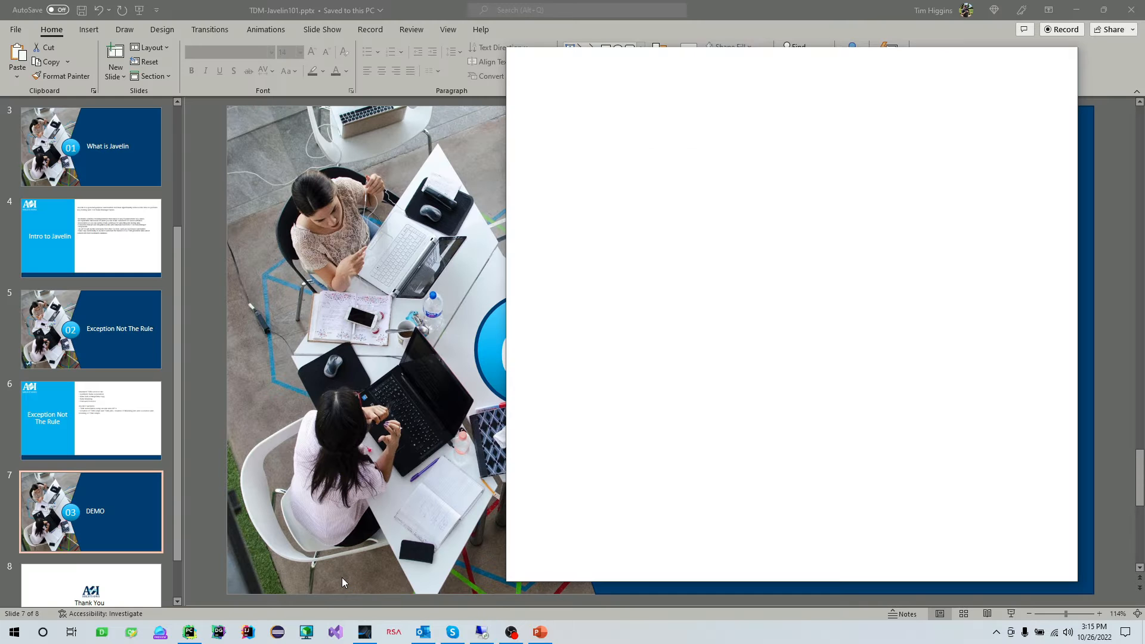
pyautogui.write('system.')
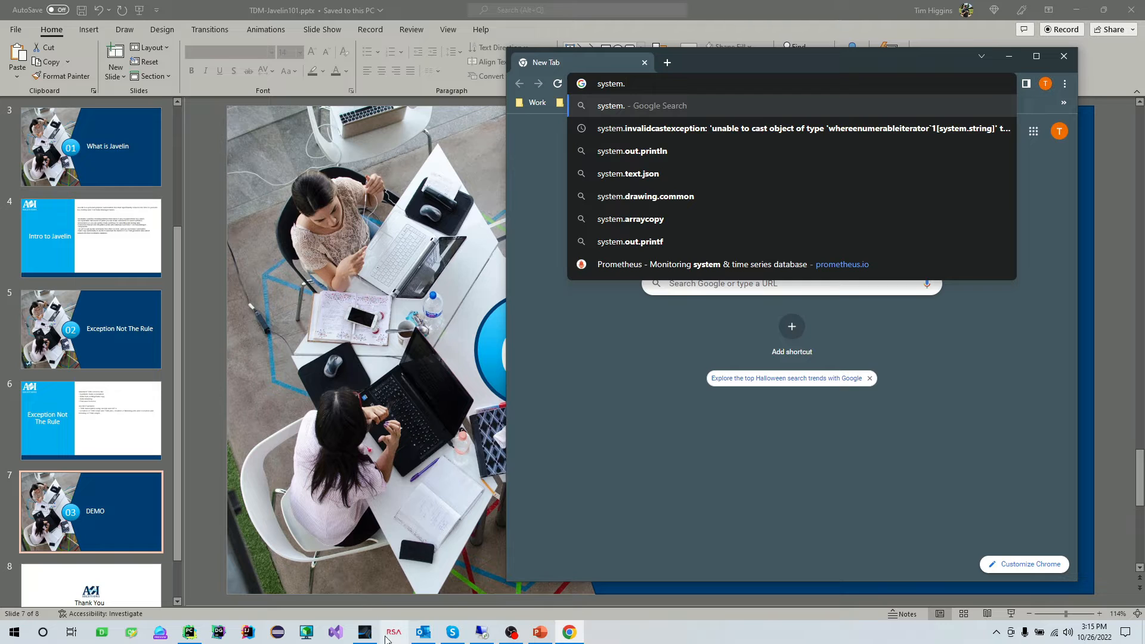
pyautogui.click(488, 634)
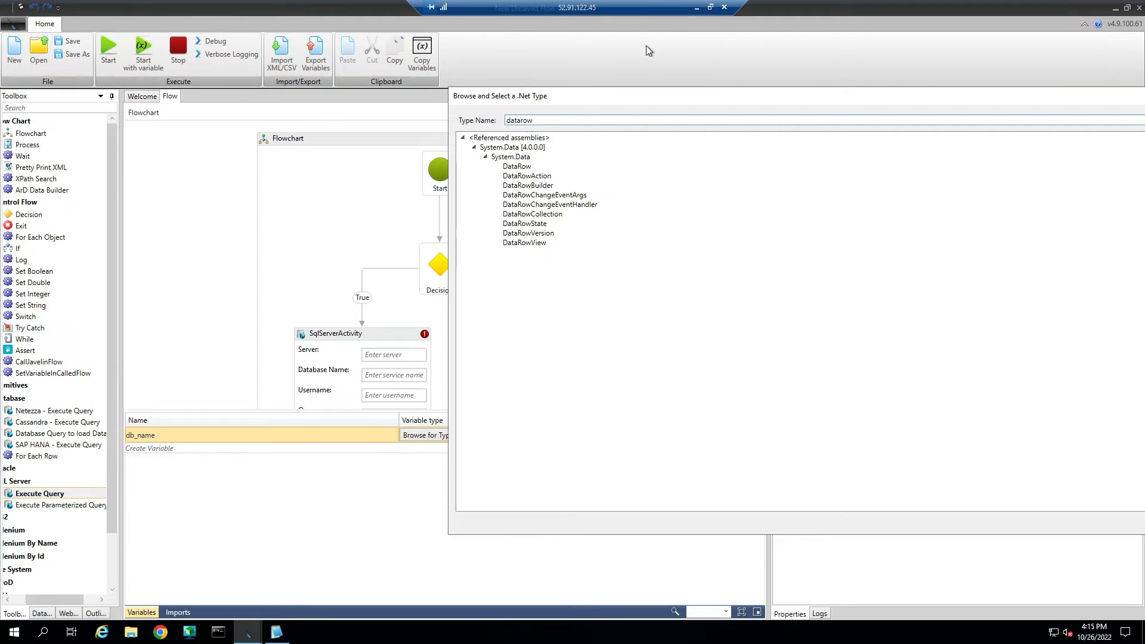
pyautogui.click(697, 10)
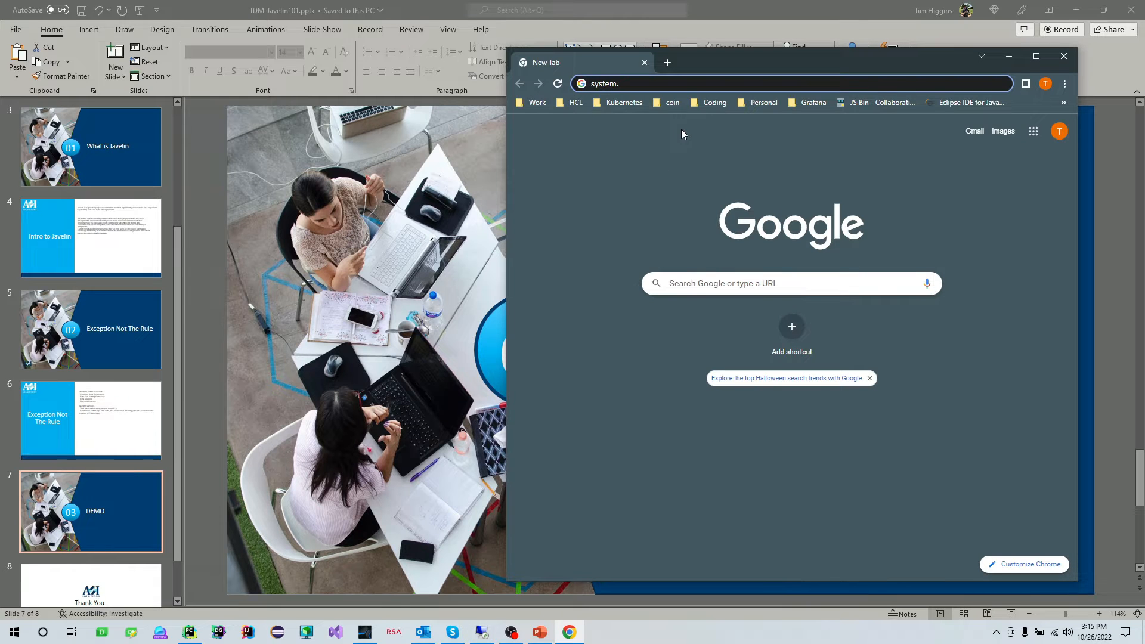
pyautogui.write('datarow')
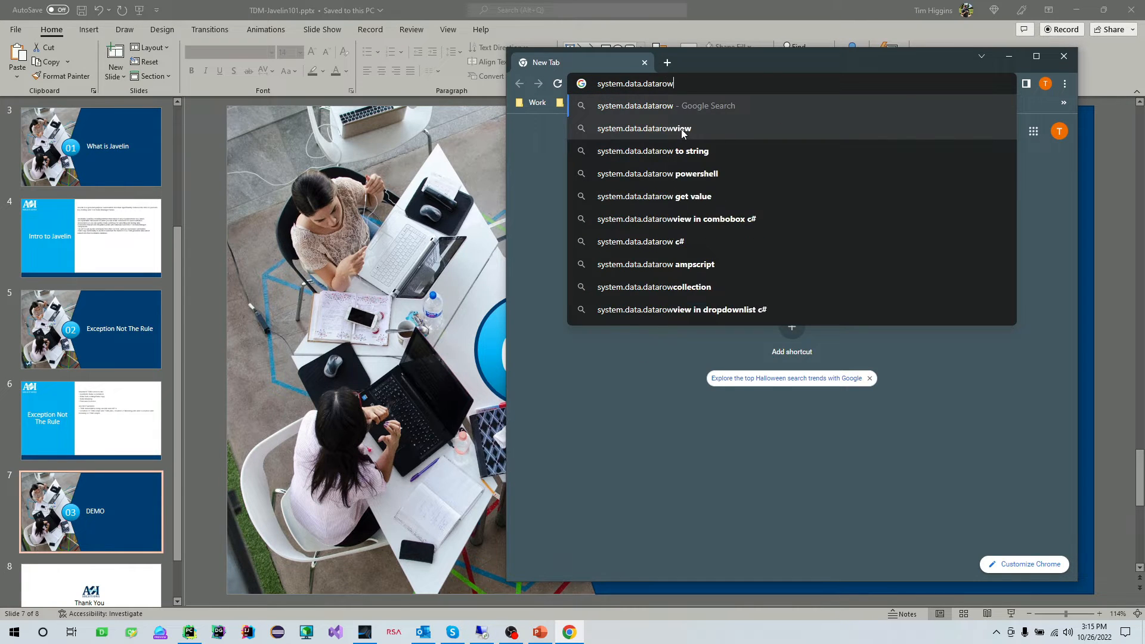
pyautogui.press('Return')
pyautogui.click(633, 247)
# - Examine the C# example on the DataRow page, highlighting the lines that assign the row's fName and lName values
pyautogui.scroll(-12, 825, 393)
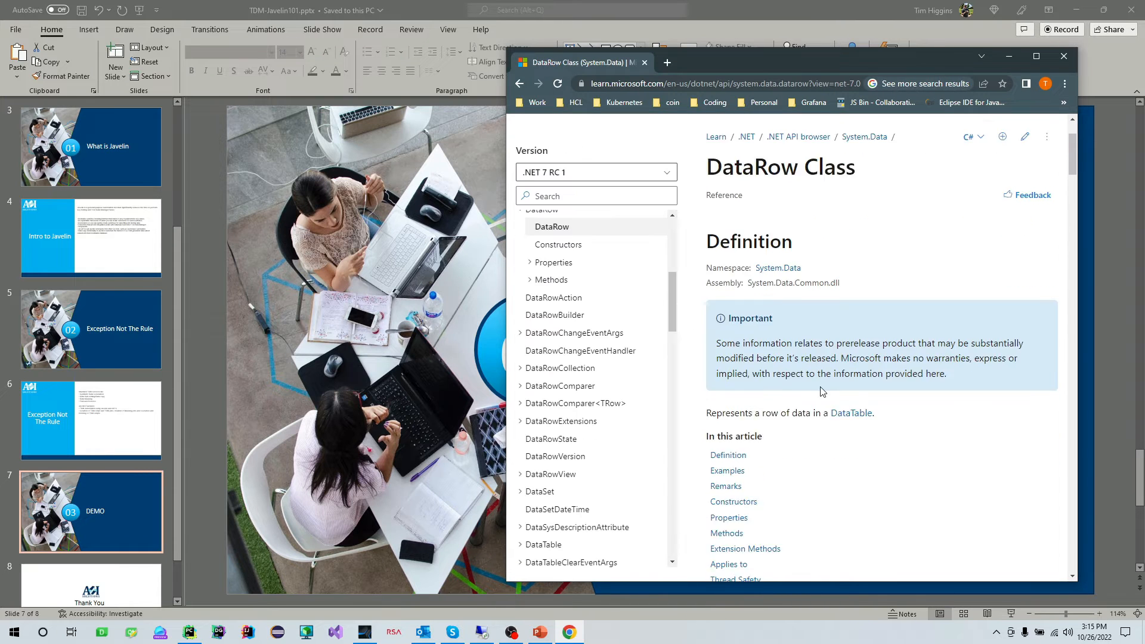
pyautogui.scroll(-1, 824, 394)
pyautogui.moveTo(772, 245); pyautogui.dragTo(723, 238)
pyautogui.scroll(-2, 793, 306)
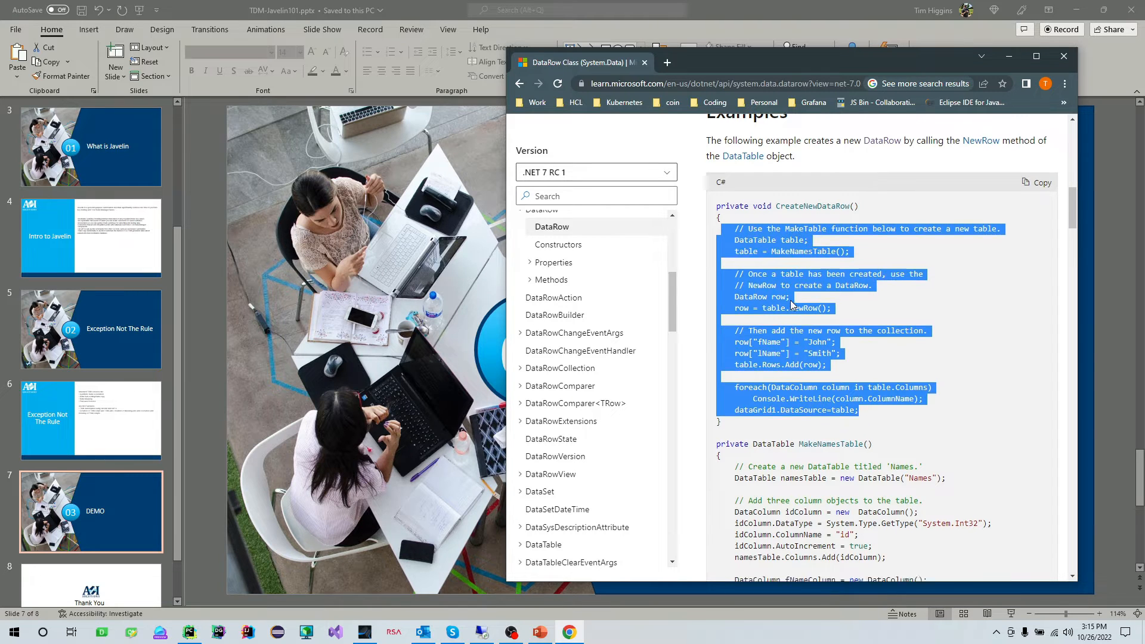
pyautogui.scroll(4, 823, 315)
pyautogui.scroll(3, 823, 316)
pyautogui.scroll(-2, 823, 316)
pyautogui.click(788, 389)
pyautogui.doubleClick(813, 376)
pyautogui.click(799, 450)
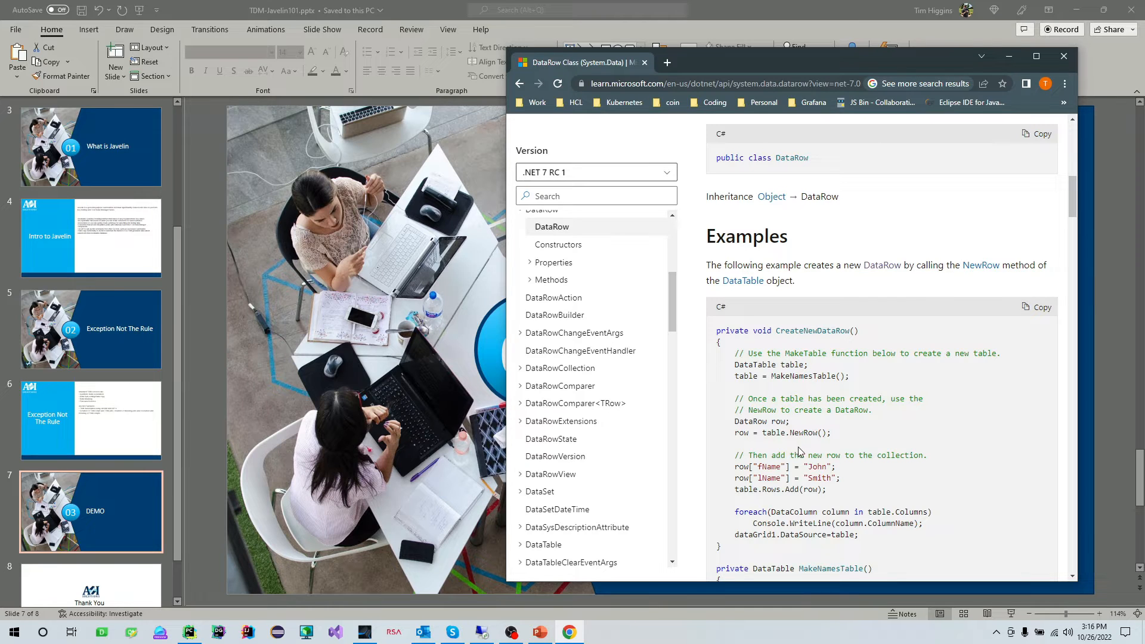
pyautogui.moveTo(733, 468); pyautogui.dragTo(864, 480)
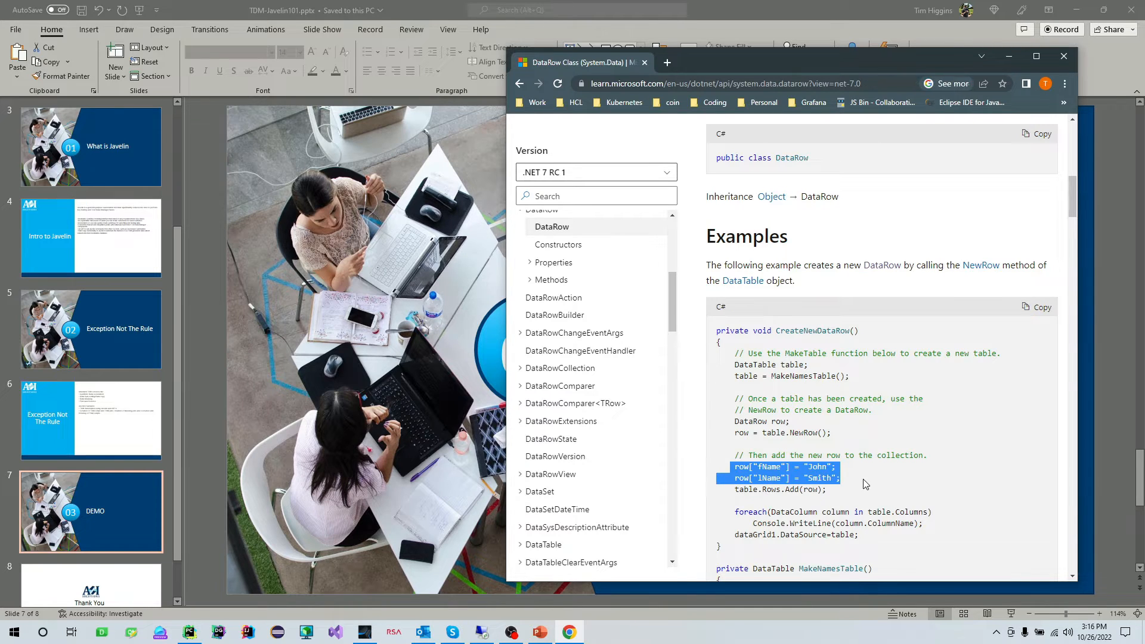
# - Search the web for microsoft workflow in a new browser tab
pyautogui.click(1008, 56)
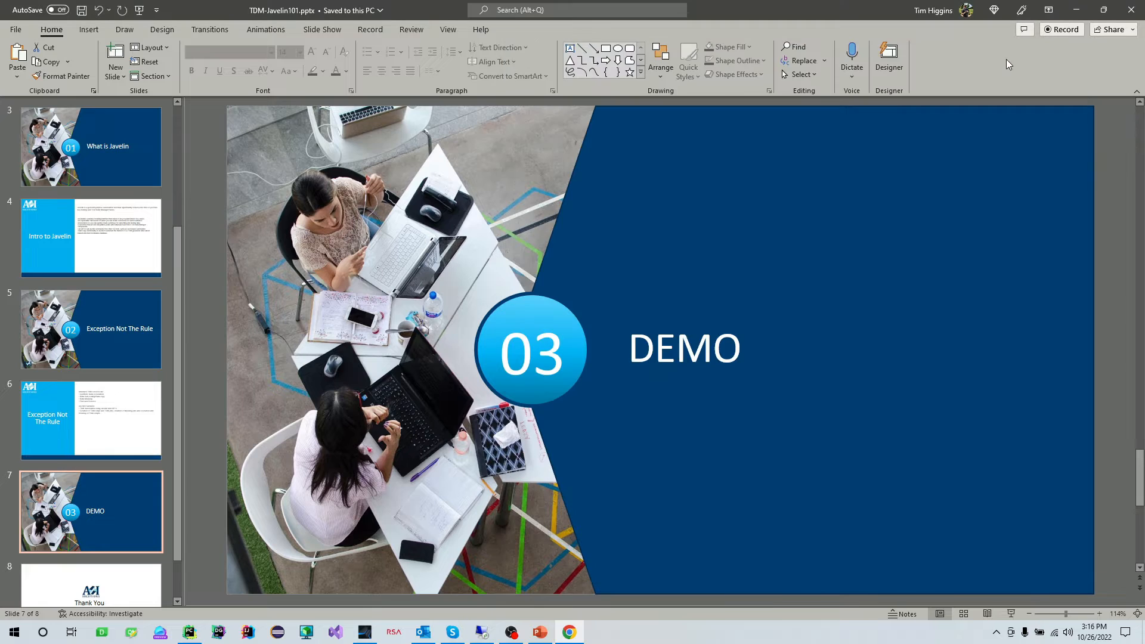
pyautogui.click(570, 632)
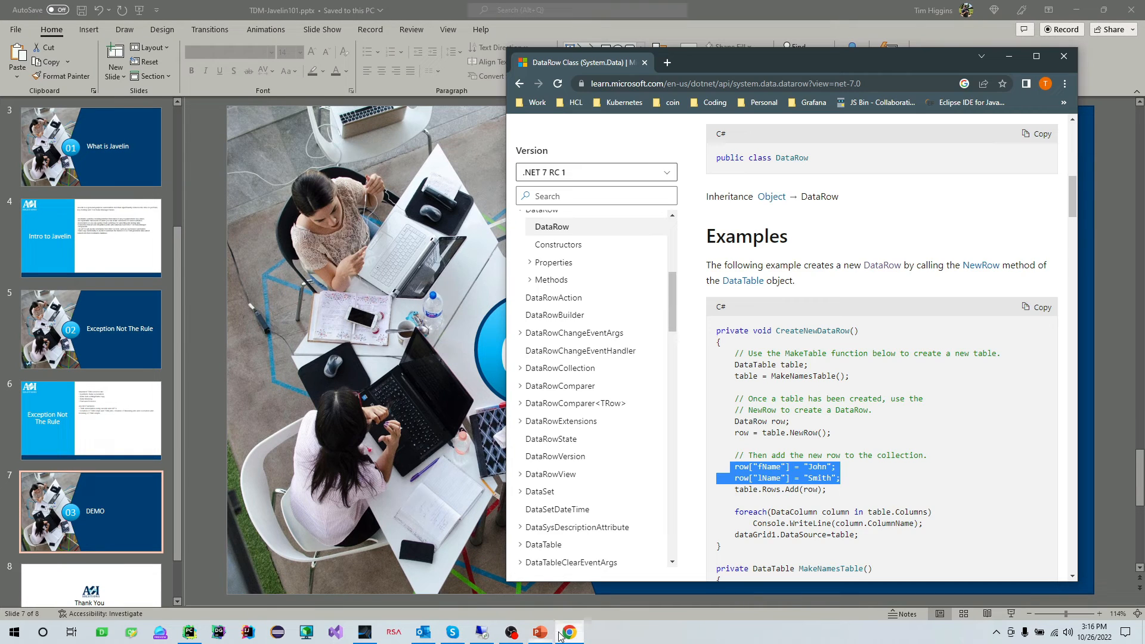
pyautogui.click(666, 62)
pyautogui.write('micros')
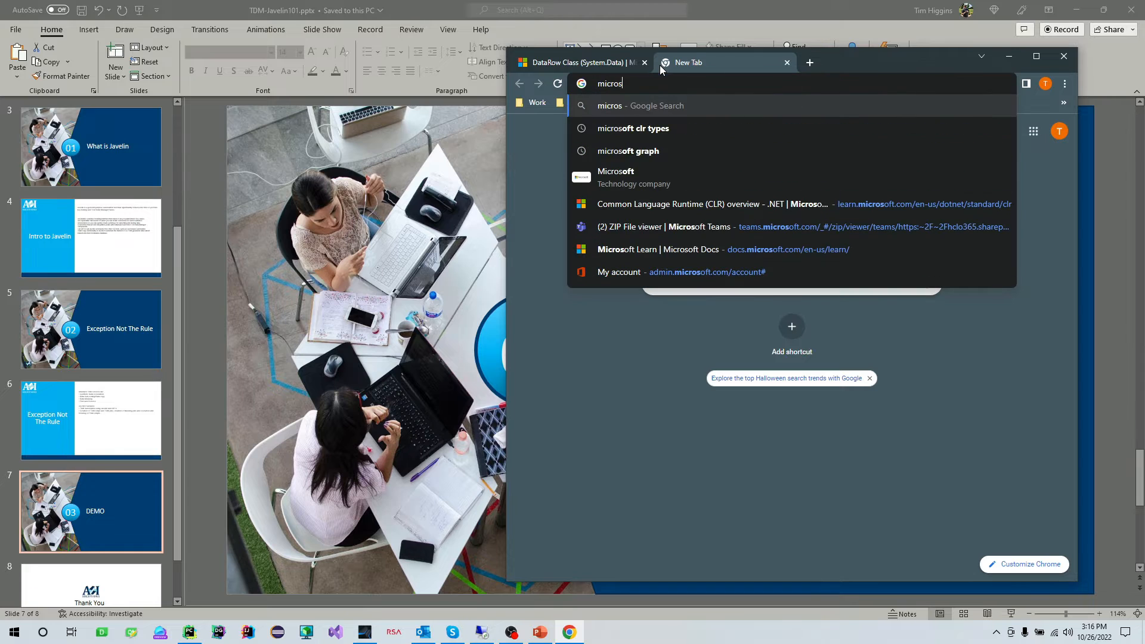
pyautogui.write('oft workflow')
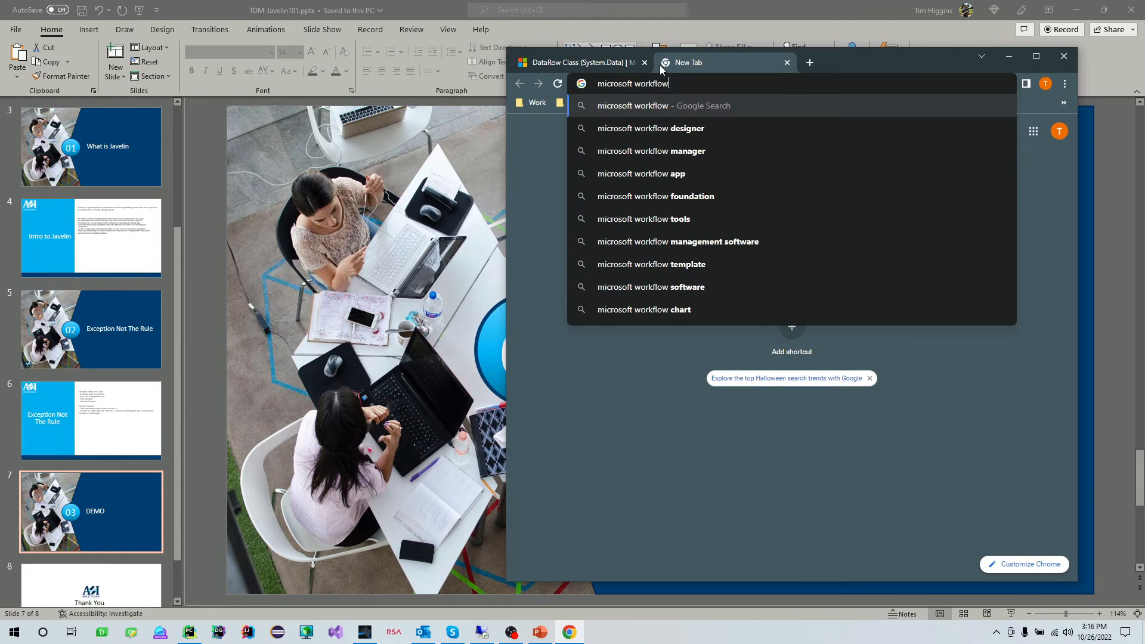
pyautogui.press('Return')
# - Maximize the browser, show the image results and preview the Getting Started with UCMA Workflows picture, then close the preview
pyautogui.doubleClick(889, 56)
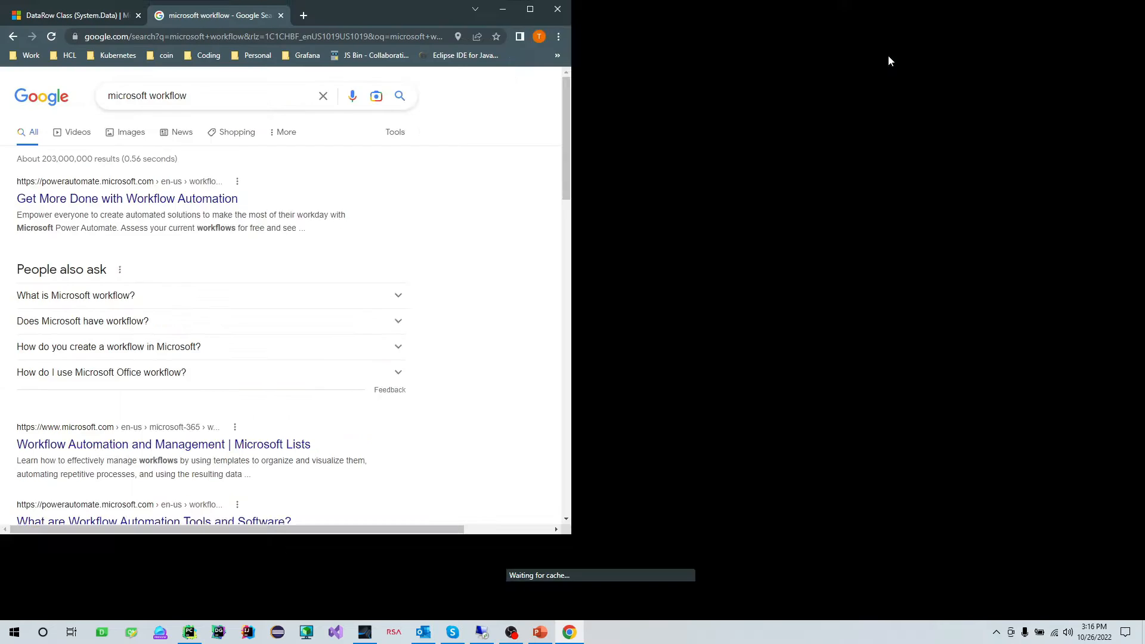
pyautogui.click(250, 127)
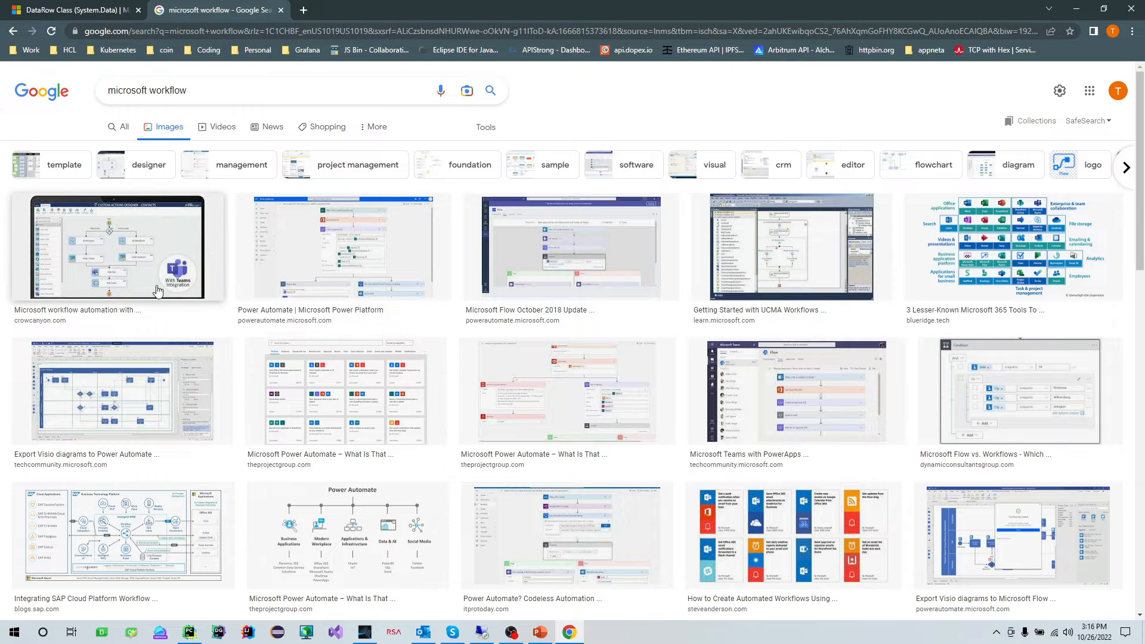
pyautogui.click(782, 258)
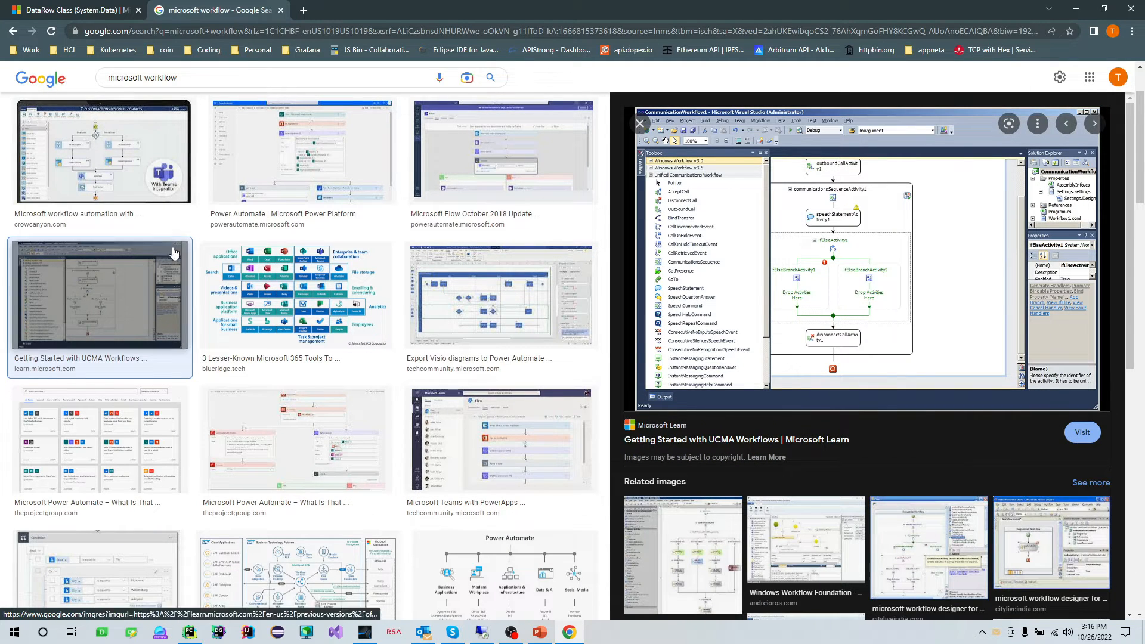
pyautogui.press('Escape')
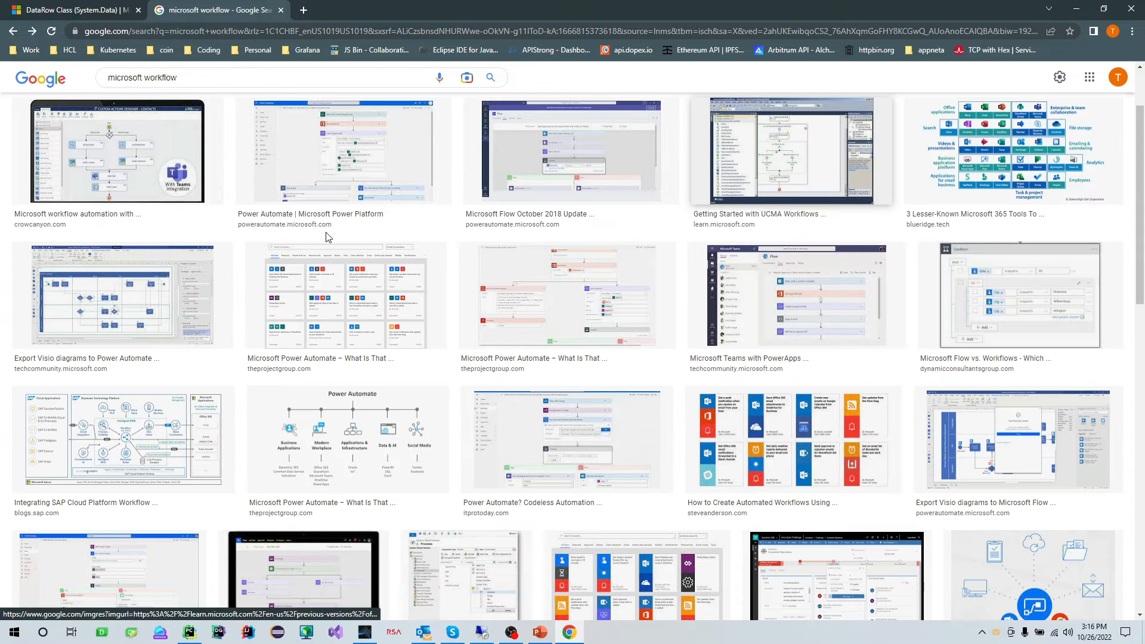
# - Change the image search to microsoft workflow designer
pyautogui.click(183, 77)
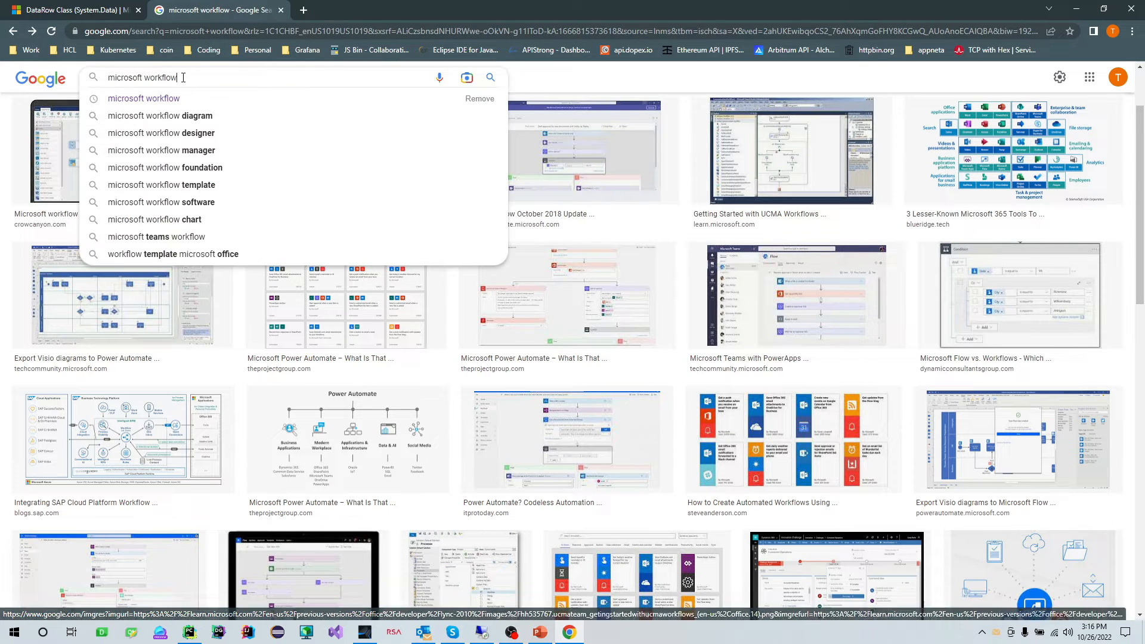
pyautogui.press('Down')
pyautogui.press('Down')
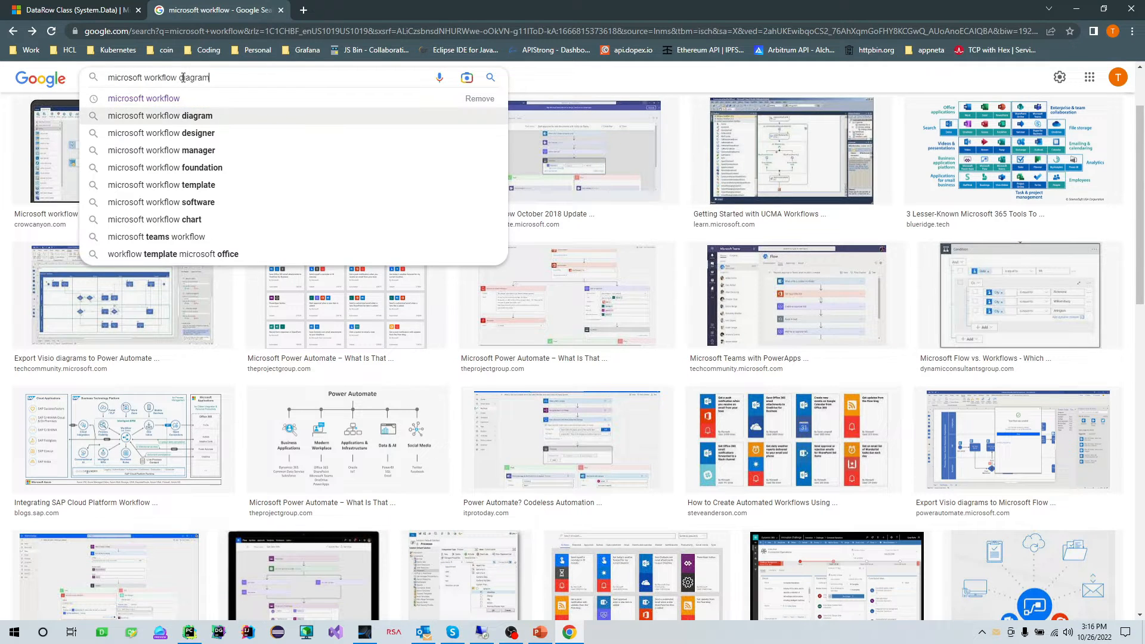
pyautogui.press('Return')
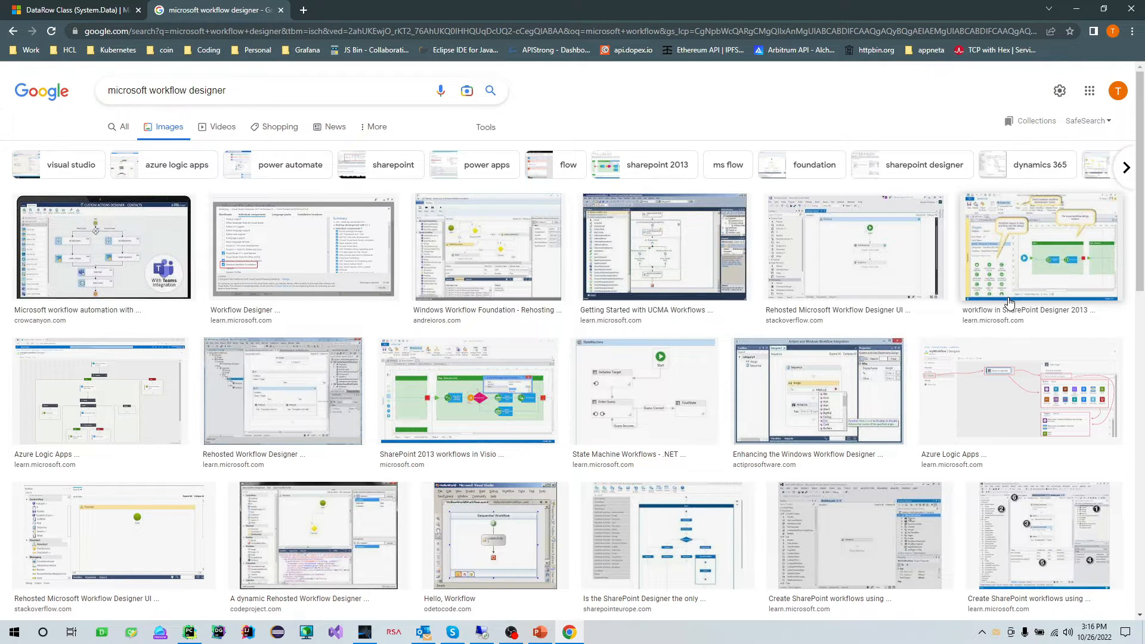
# - Preview several workflow designer screenshots, including the Actipro, Crow Canyon and rehosted designer images, to compare their interfaces
pyautogui.click(839, 419)
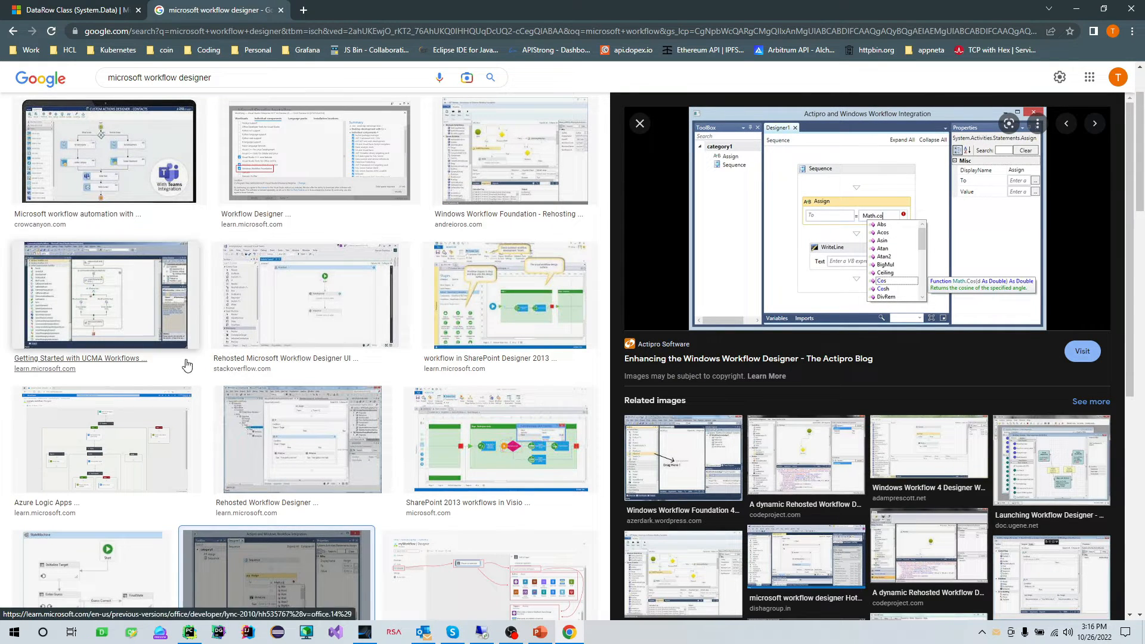
pyautogui.click(110, 155)
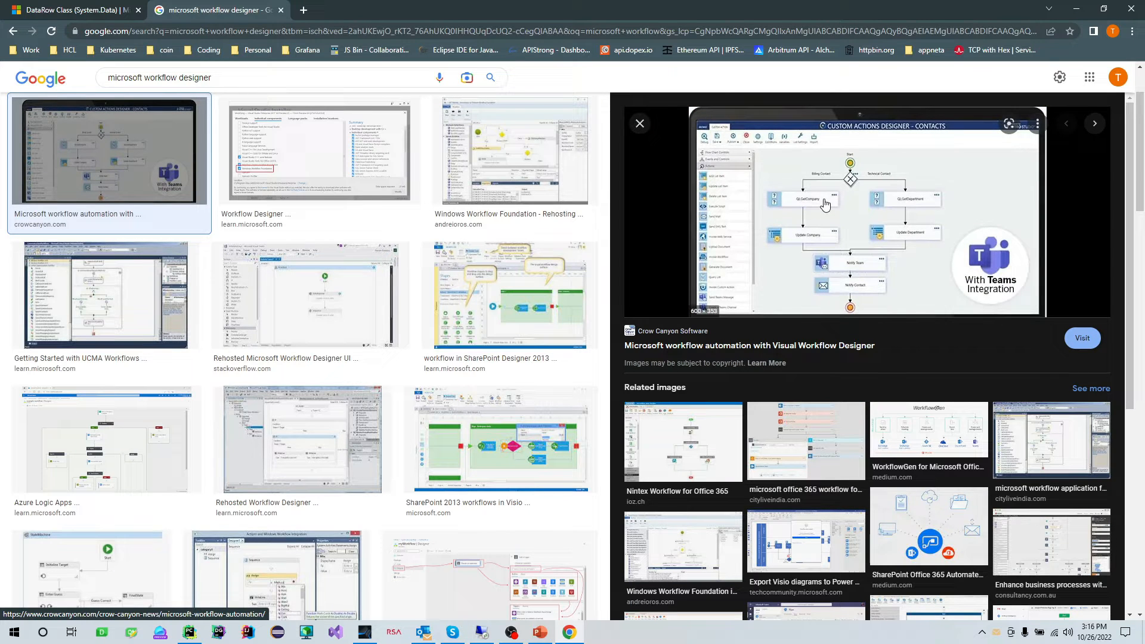
pyautogui.click(383, 197)
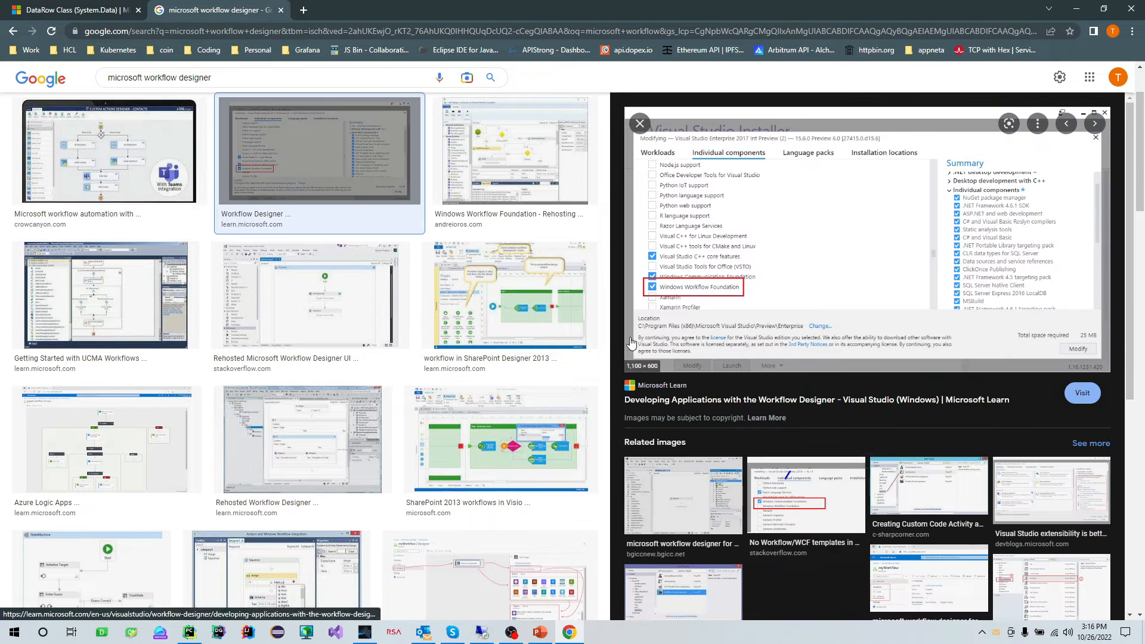
pyautogui.click(315, 315)
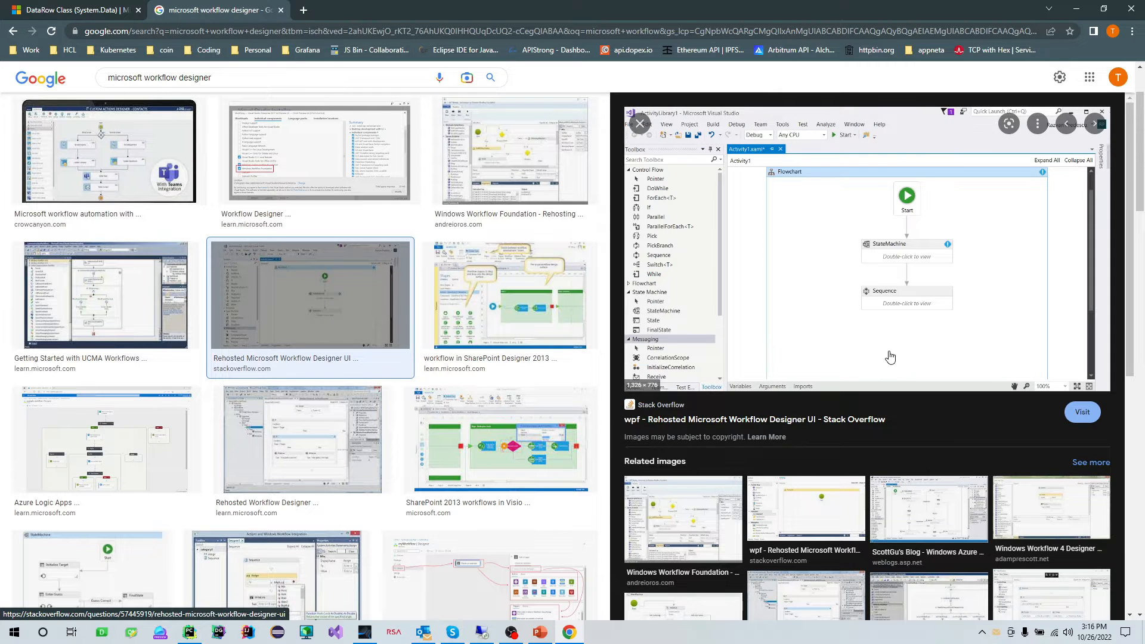
pyautogui.click(304, 429)
pyautogui.scroll(-4, 304, 417)
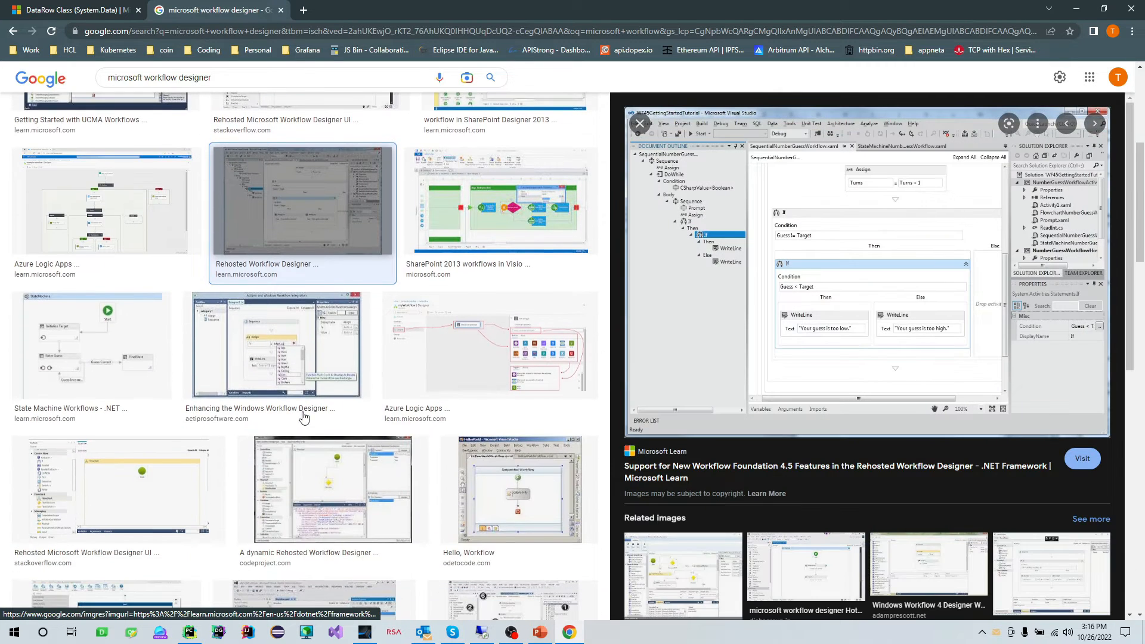
# - Look through the remaining workflow designer images and open the related image search for windows workflow foundation
pyautogui.scroll(-3, 303, 417)
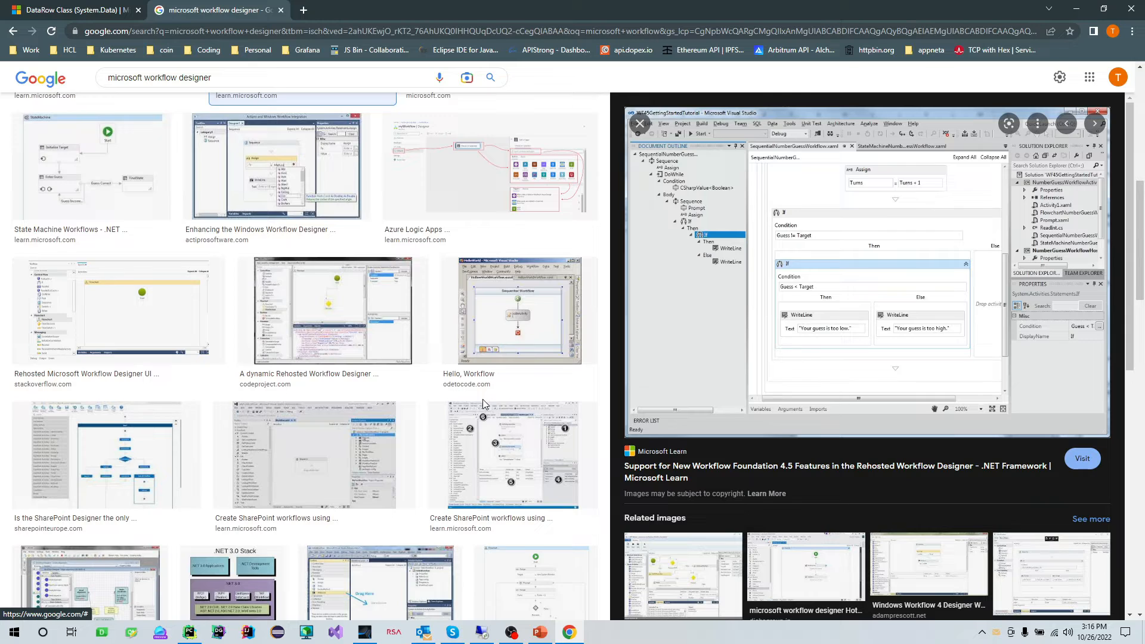
pyautogui.scroll(-3, 483, 405)
pyautogui.scroll(-1, 372, 448)
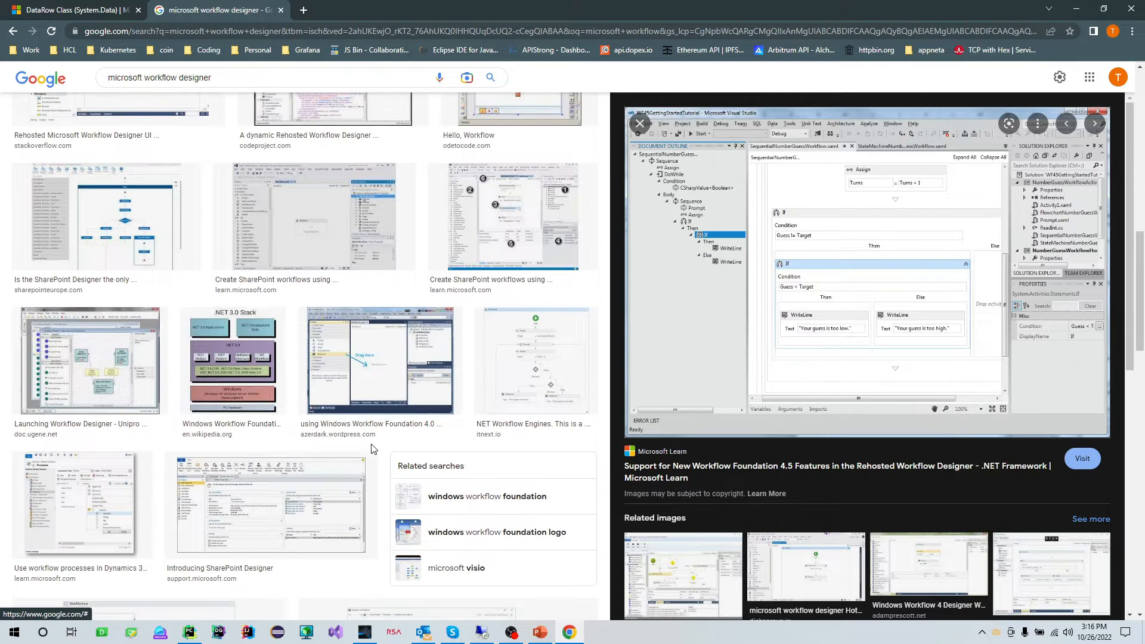
pyautogui.scroll(-2, 372, 449)
pyautogui.click(540, 384)
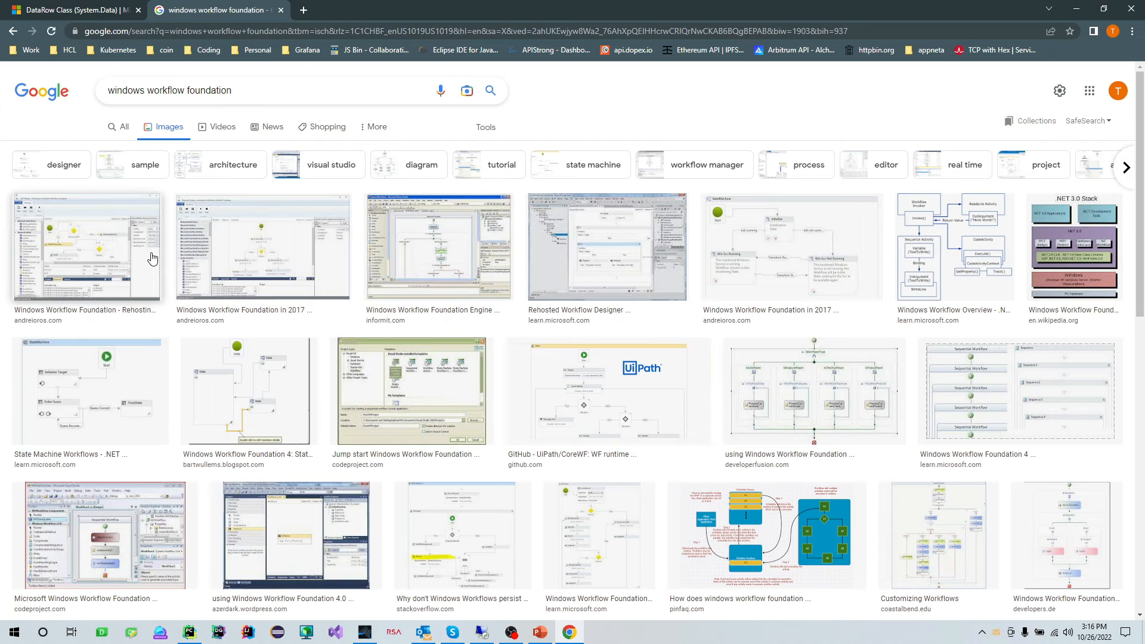
# - Preview the Windows Workflow Foundation rehosted designer, 2017 and state machine images to compare their interfaces
pyautogui.click(152, 258)
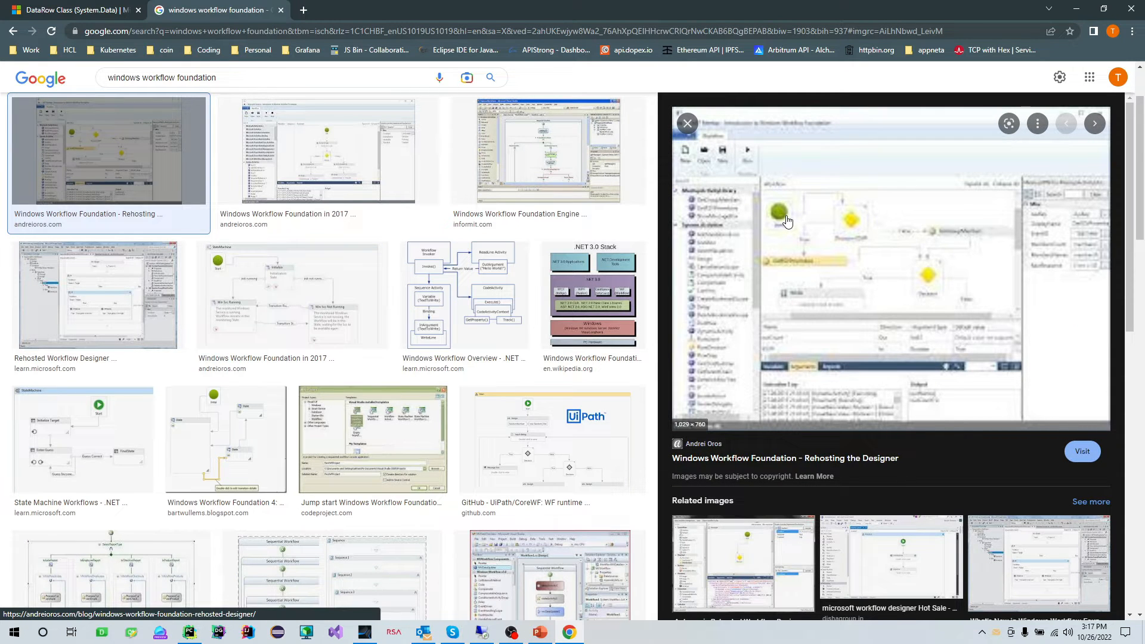
pyautogui.click(354, 154)
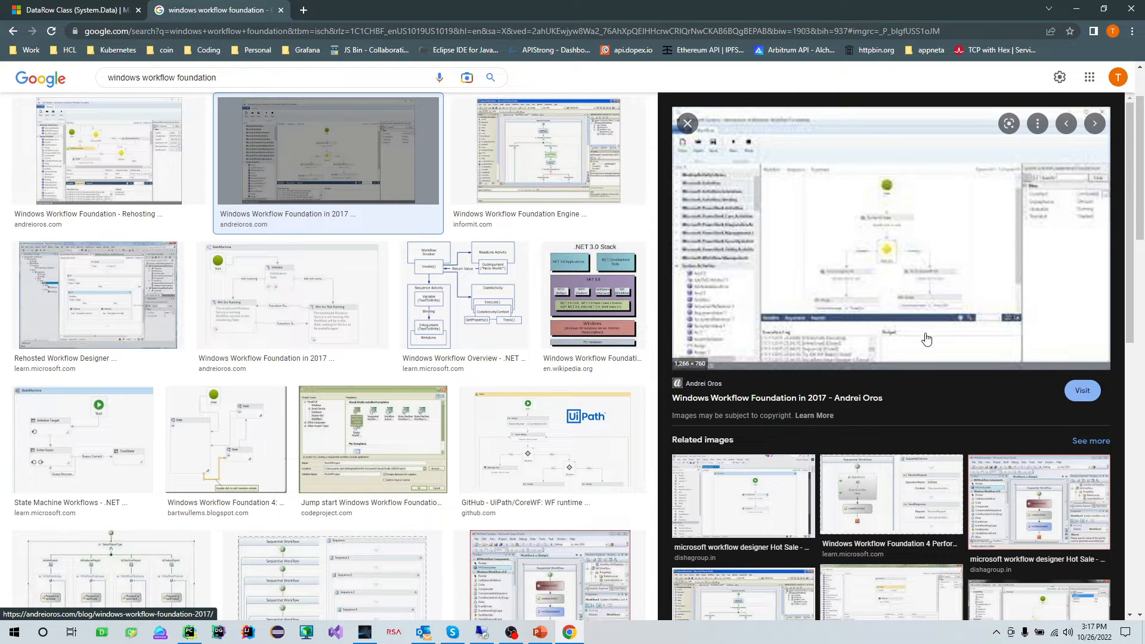
pyautogui.click(159, 213)
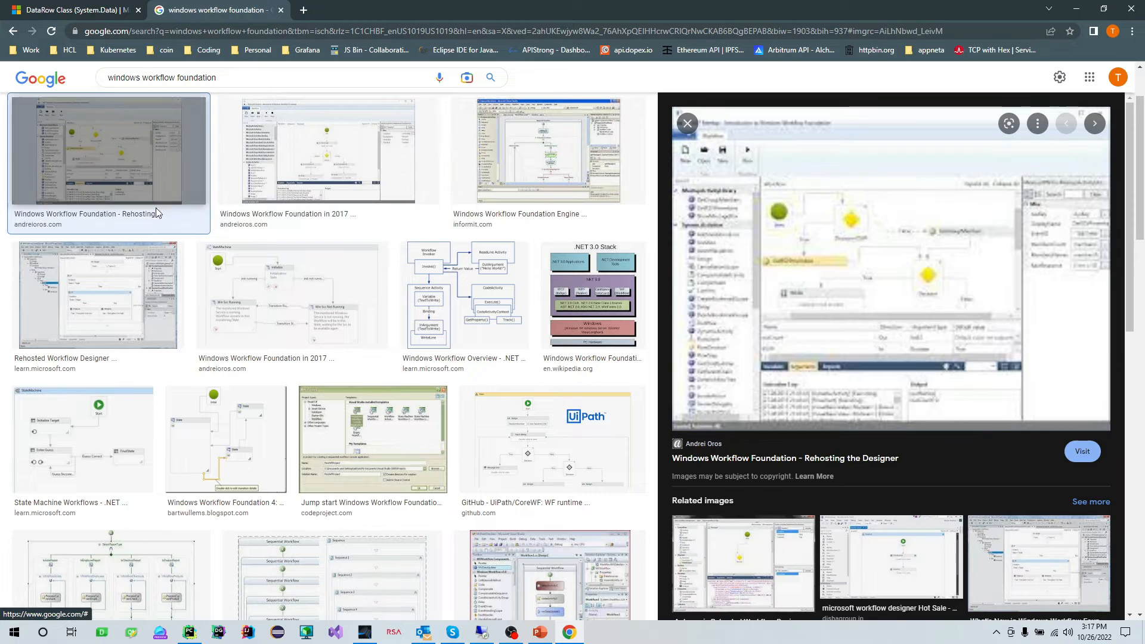
pyautogui.click(226, 263)
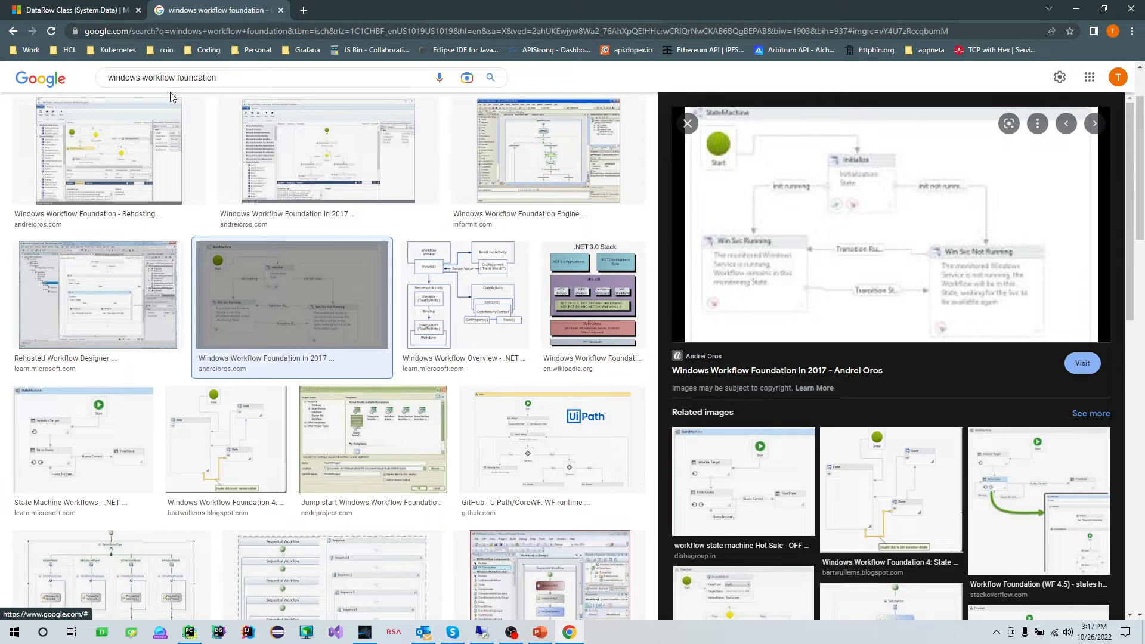
pyautogui.moveTo(218, 78); pyautogui.dragTo(107, 77)
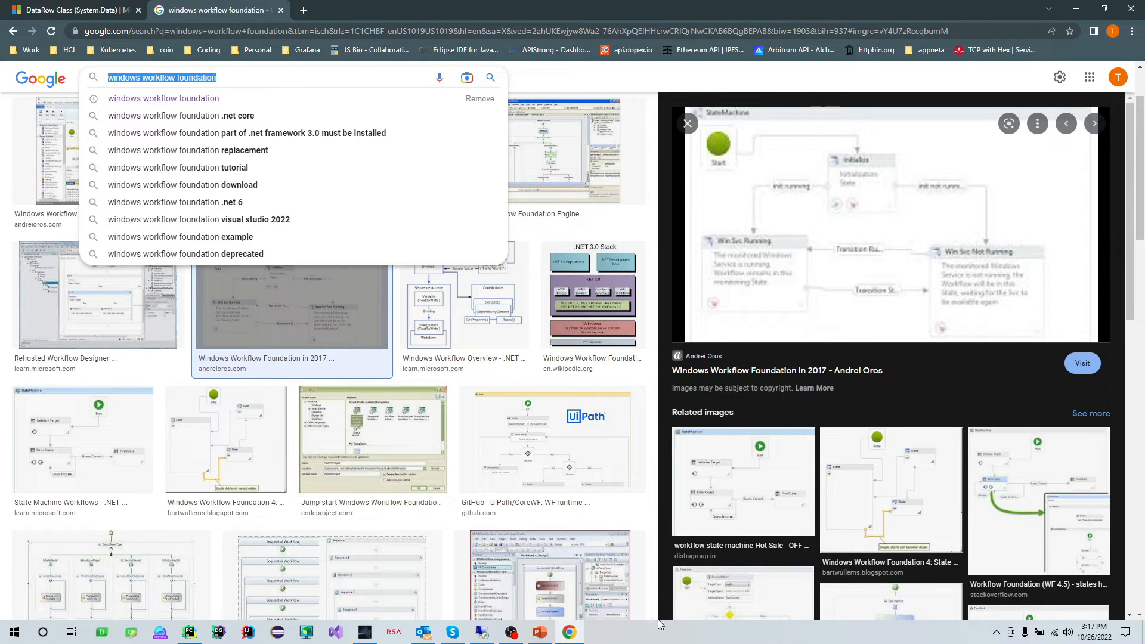
# - Switch back to the Javelin remote session, dismiss the .NET type browser, and inspect the db_name variable's name and default value
pyautogui.click(482, 632)
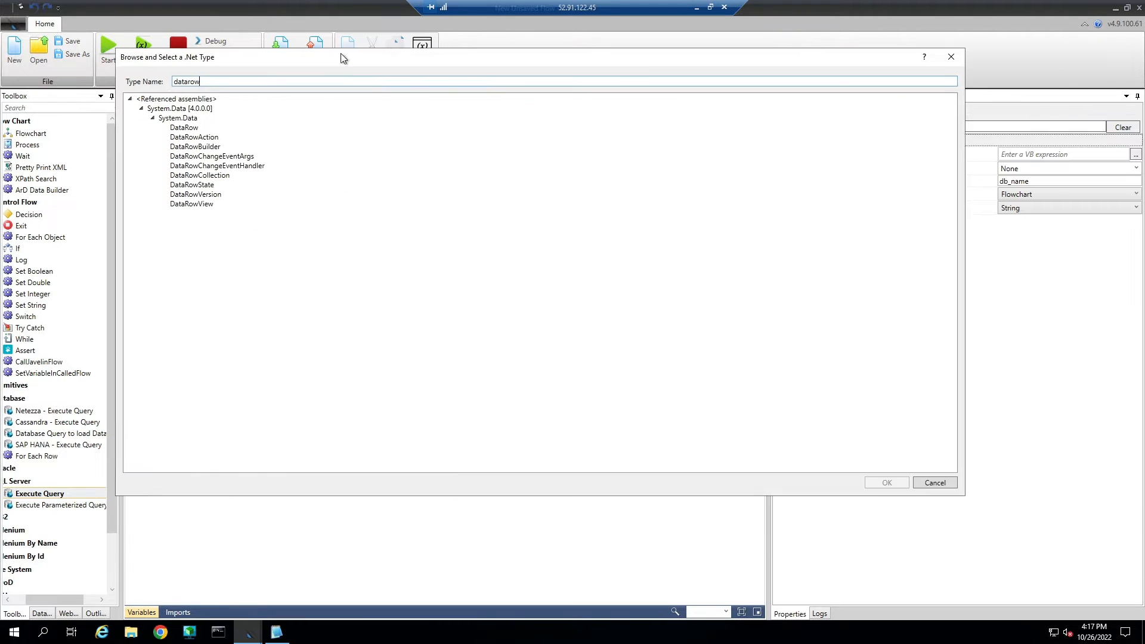
pyautogui.click(927, 52)
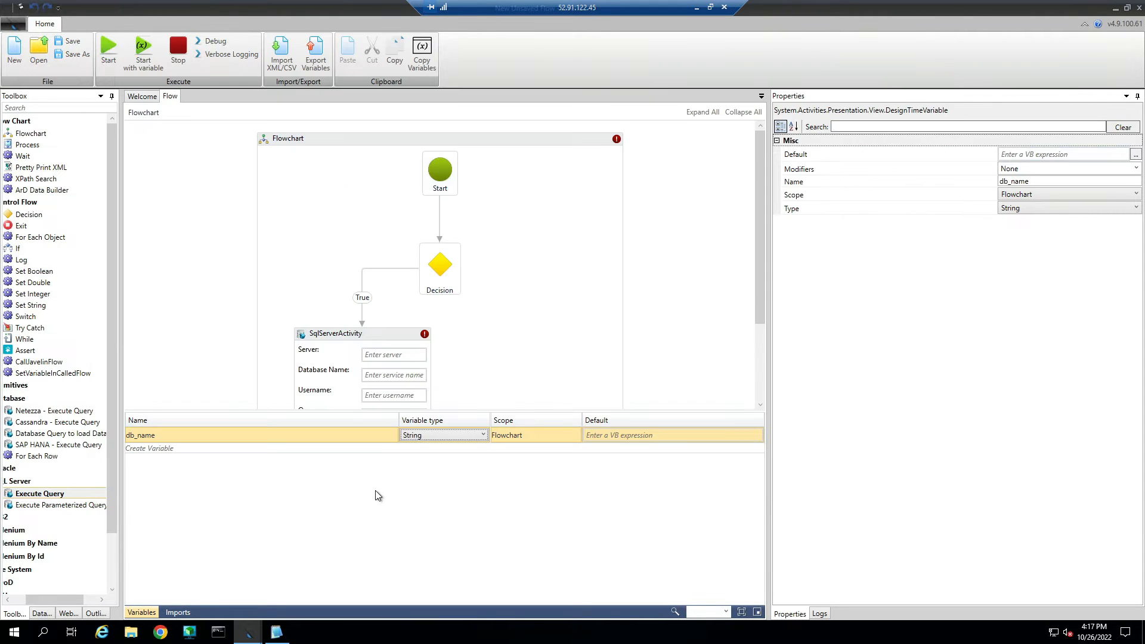
pyautogui.doubleClick(250, 433)
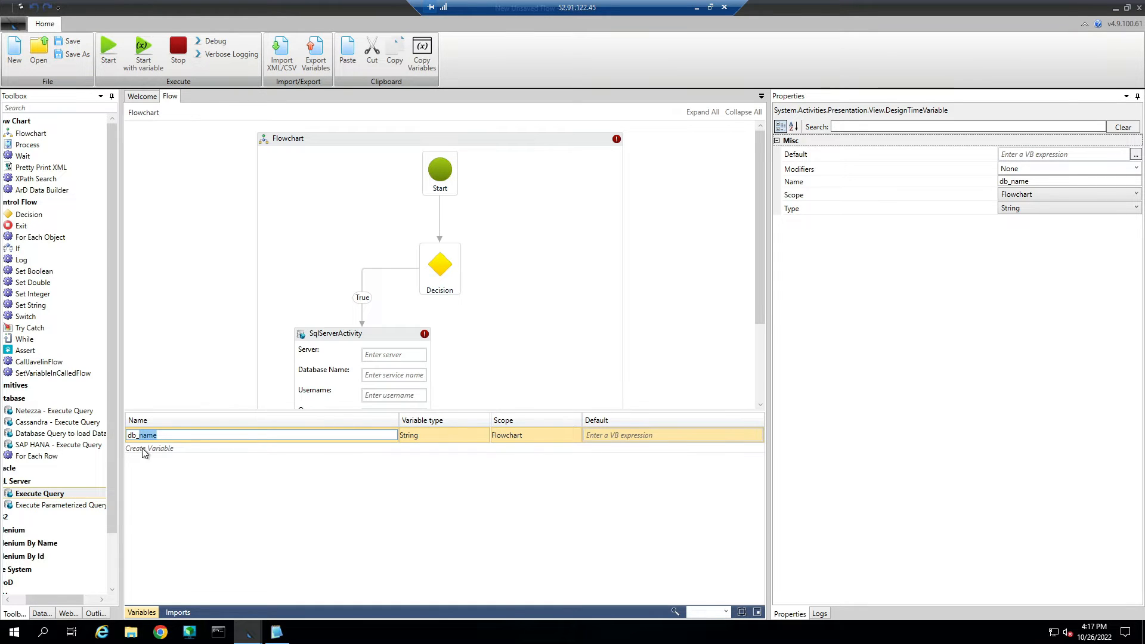
pyautogui.moveTo(160, 435); pyautogui.dragTo(107, 438)
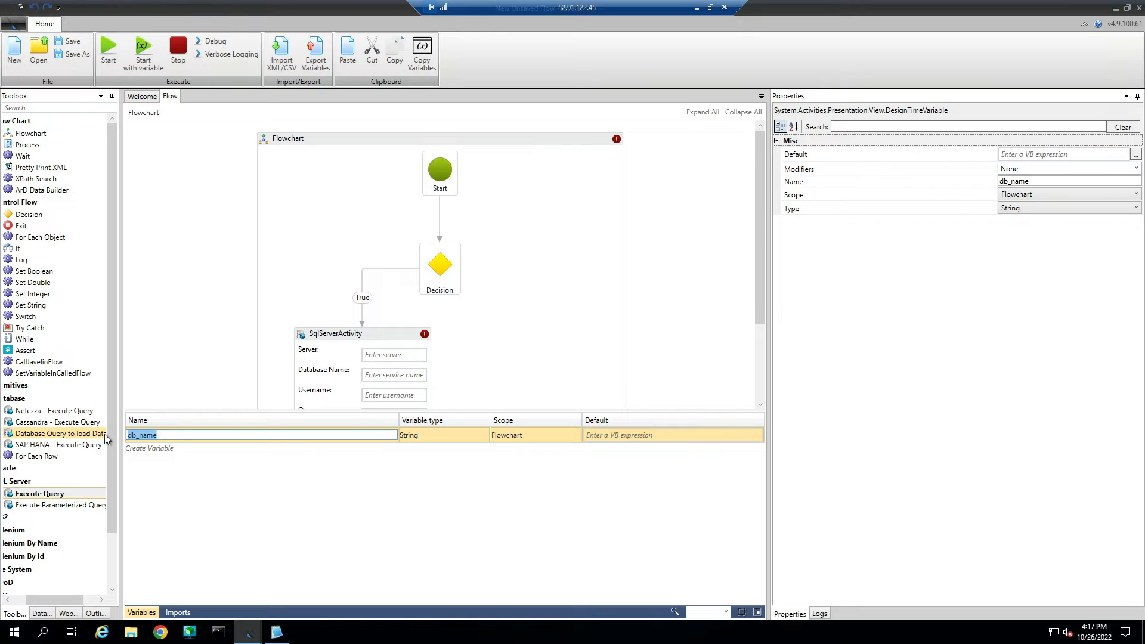
pyautogui.click(660, 439)
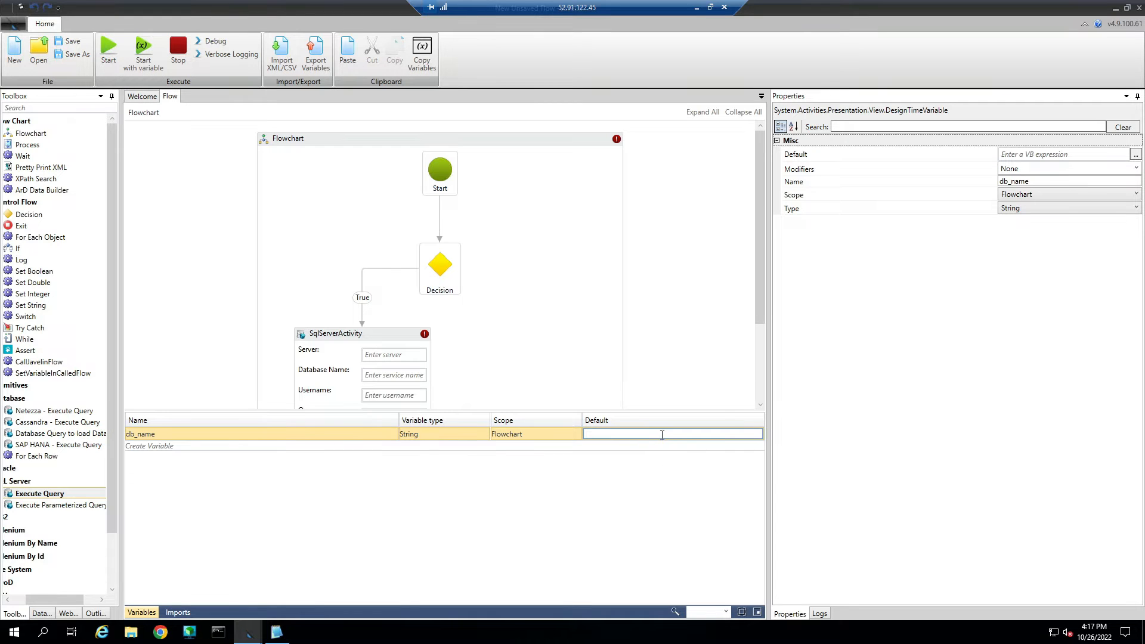
# - Set the SqlServerActivity's database name to the db_name variable
pyautogui.click(343, 336)
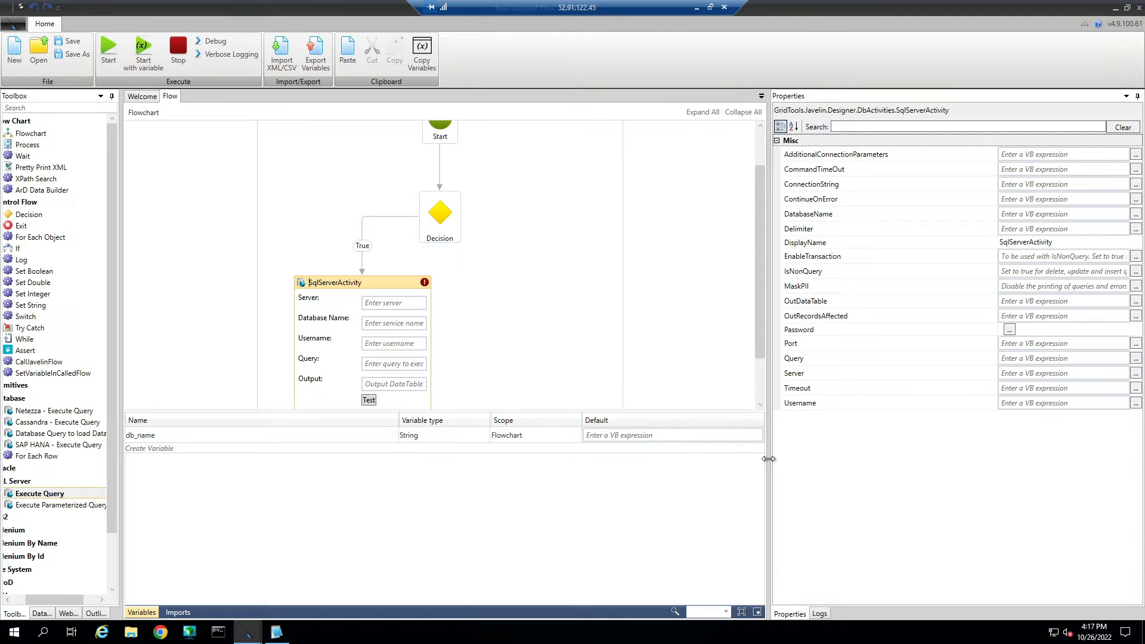
pyautogui.moveTo(768, 459)
pyautogui.mouseDown()
pyautogui.moveTo(1053, 470)
pyautogui.moveTo(757, 468)
pyautogui.moveTo(777, 468)
pyautogui.mouseUp()
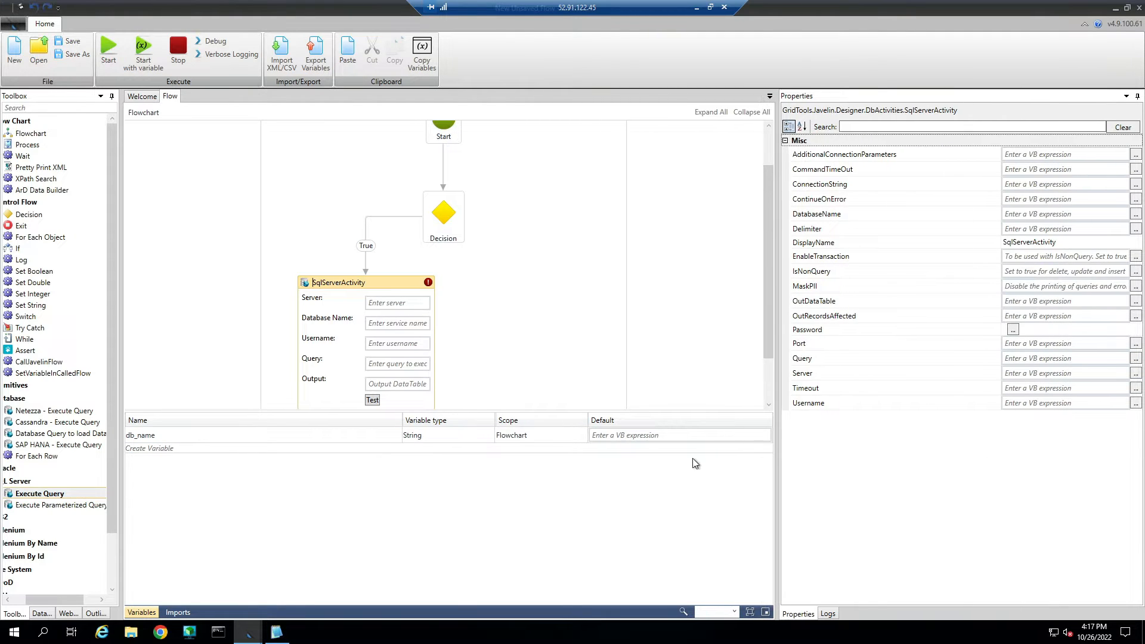
pyautogui.click(384, 323)
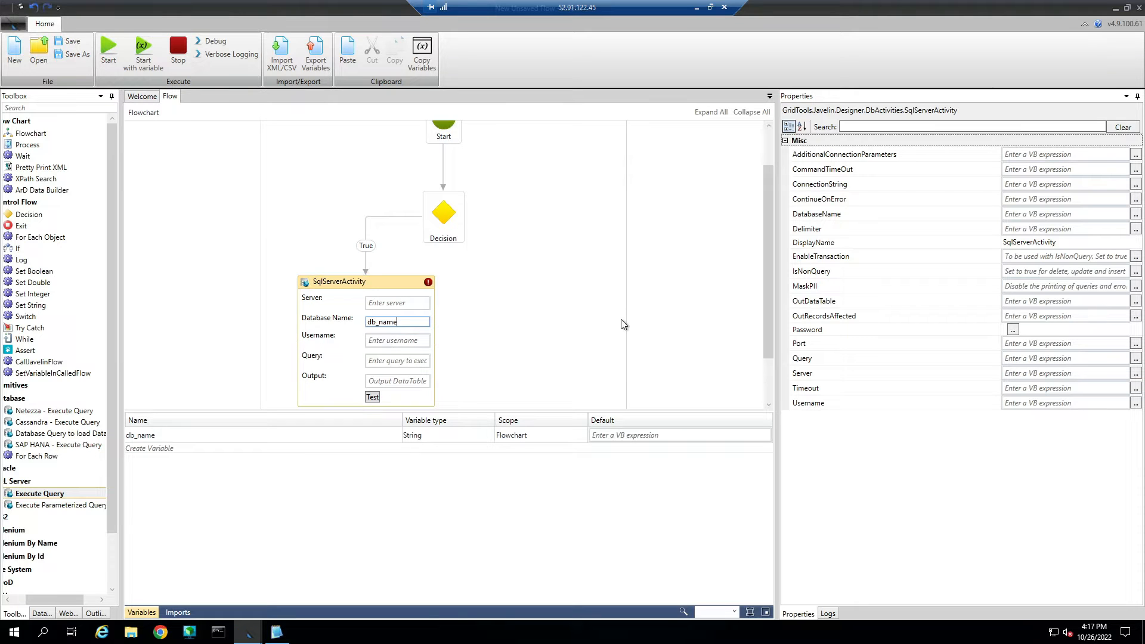
# - Add a For Each Object activity, connect the Decision's False branch to it, and open it
pyautogui.scroll(-2, 601, 332)
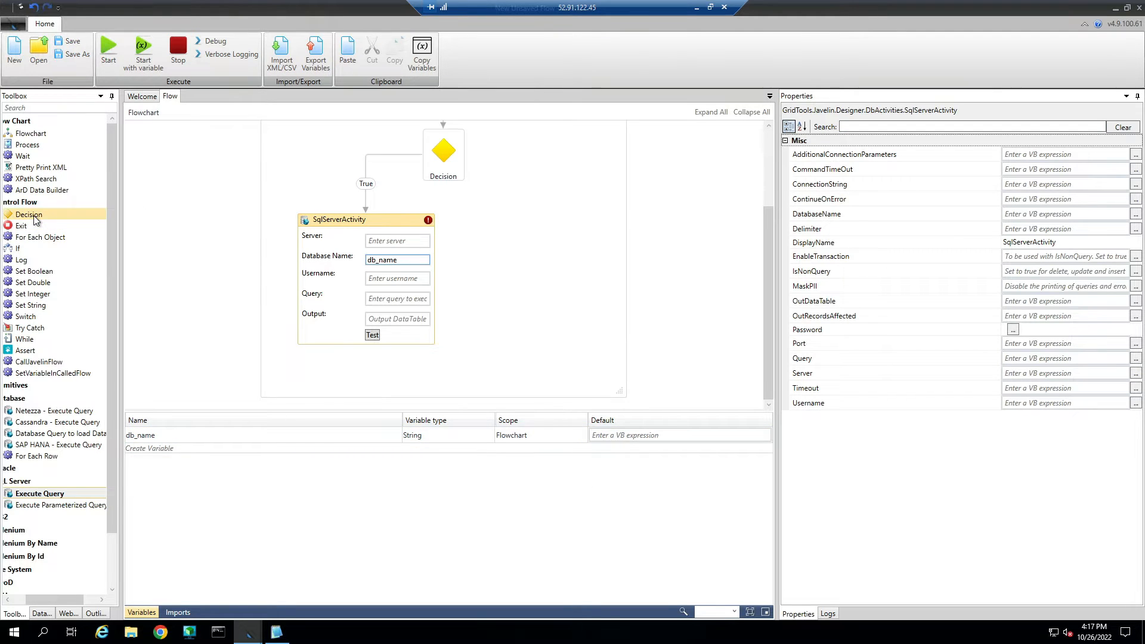
pyautogui.moveTo(34, 238); pyautogui.dragTo(434, 249)
pyautogui.moveTo(470, 161); pyautogui.dragTo(504, 262)
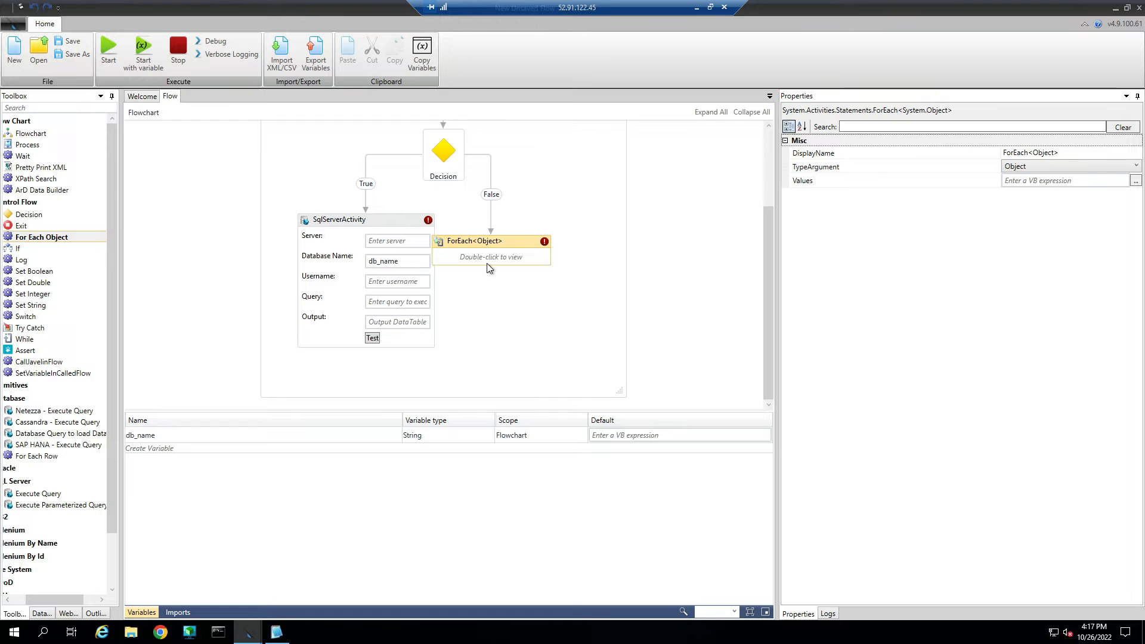
pyautogui.doubleClick(488, 260)
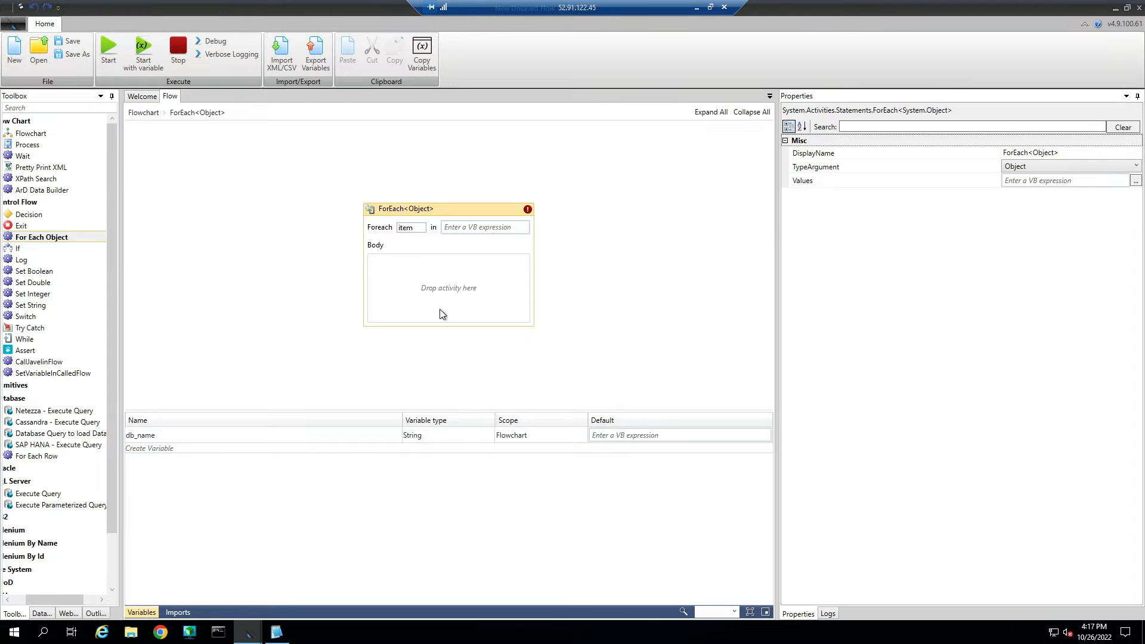
# - Create a variable named test and open its scope for editing
pyautogui.click(166, 451)
pyautogui.write('test')
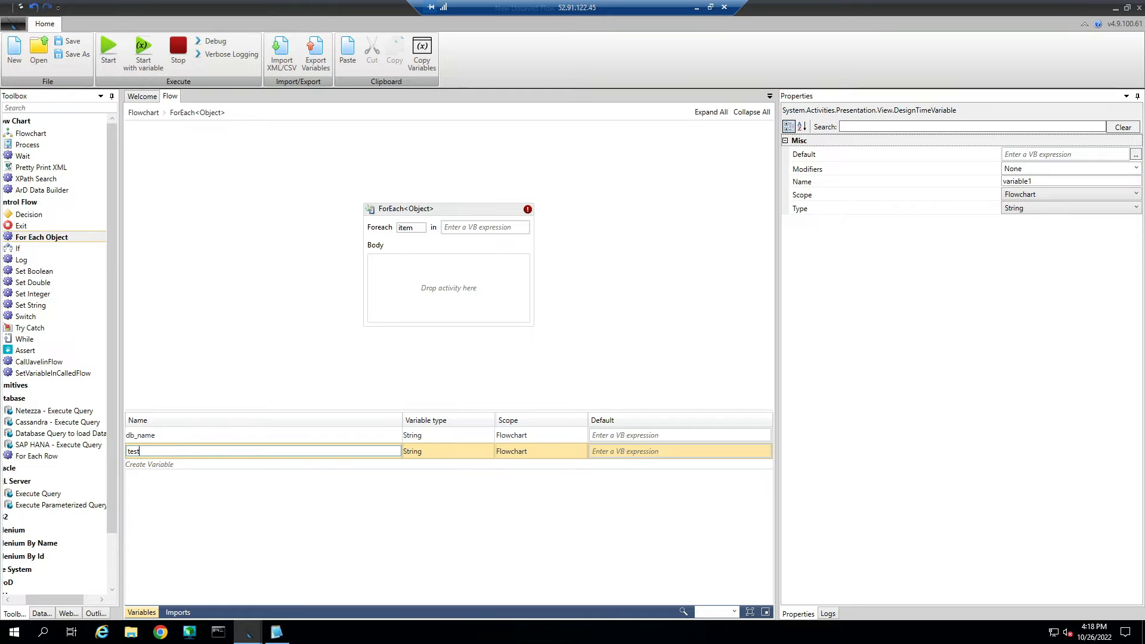
pyautogui.click(217, 349)
pyautogui.click(556, 455)
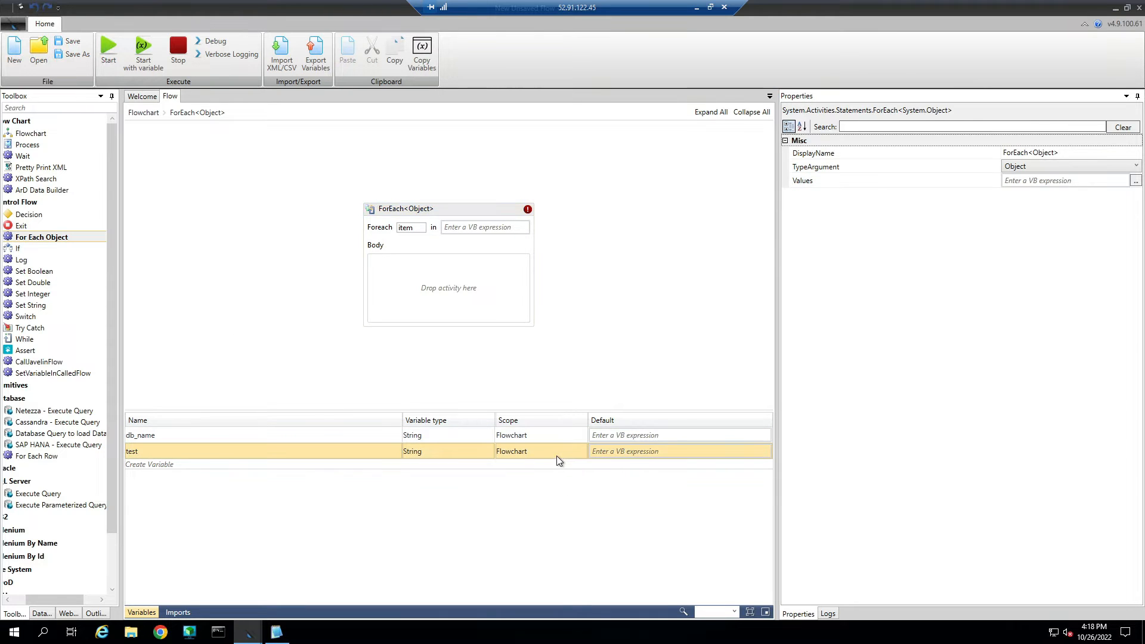
pyautogui.click(561, 452)
pyautogui.click(561, 452)
pyautogui.click(561, 453)
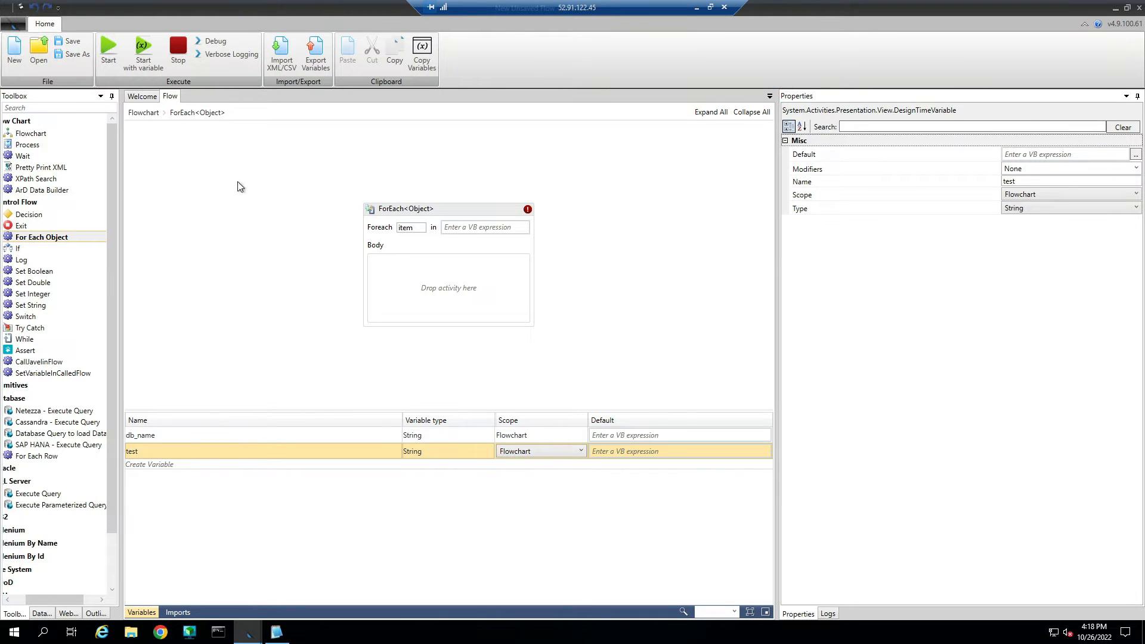
# - Replace the ForEach activity on the Decision's False branch in the main flowchart with a nested Flowchart activity
pyautogui.click(143, 113)
pyautogui.moveTo(35, 134); pyautogui.dragTo(574, 325)
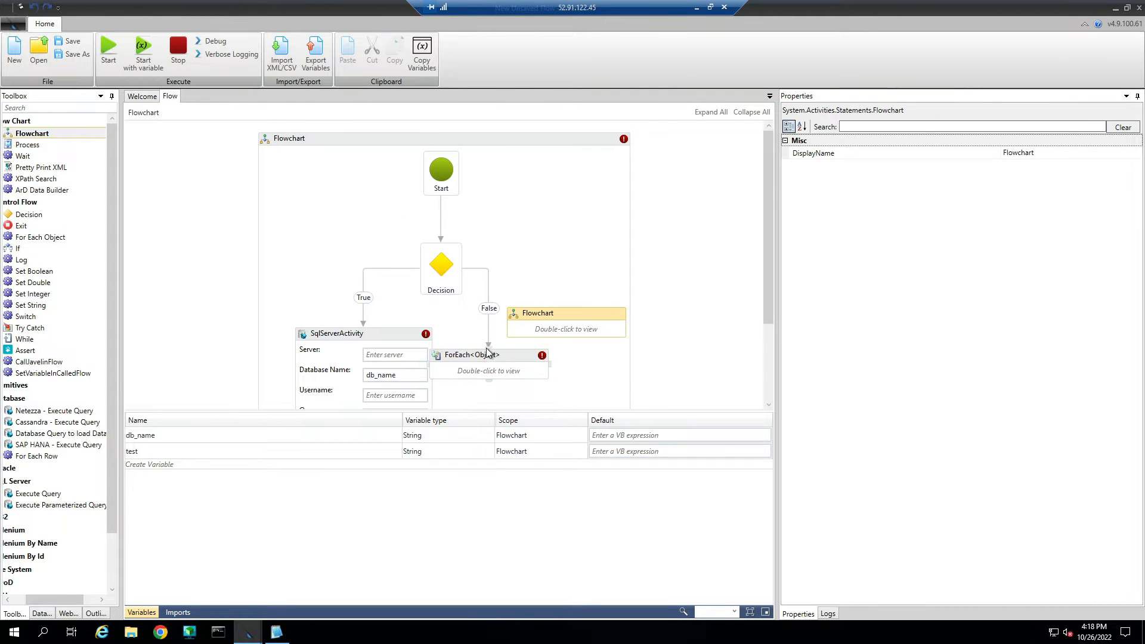
pyautogui.click(488, 306)
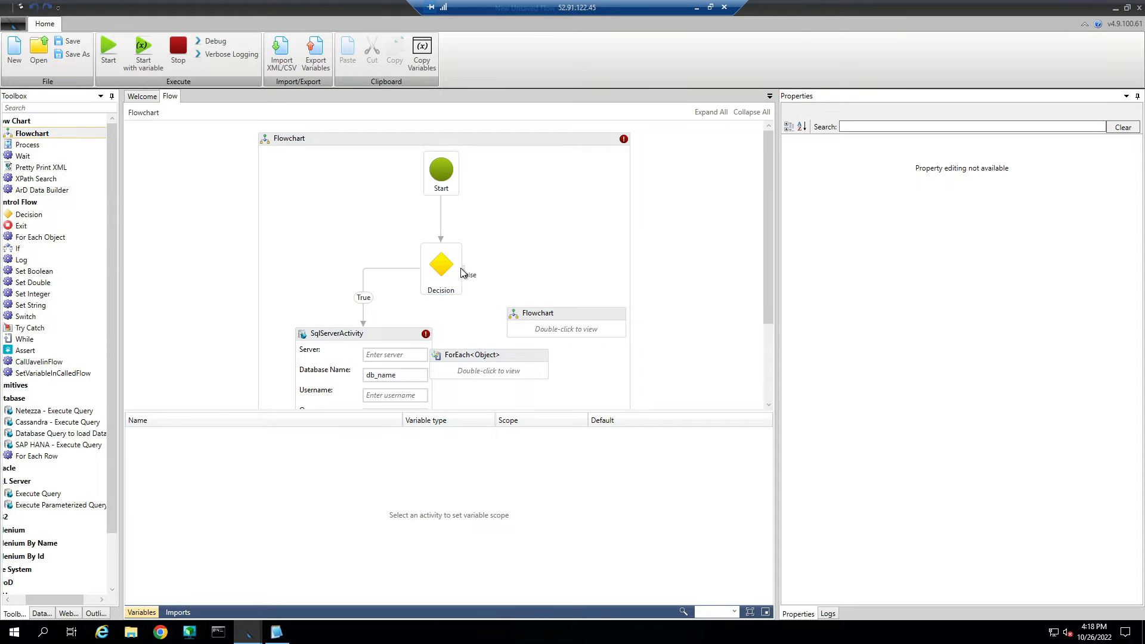
pyautogui.moveTo(463, 266); pyautogui.dragTo(560, 313)
pyautogui.moveTo(498, 358); pyautogui.dragTo(563, 369)
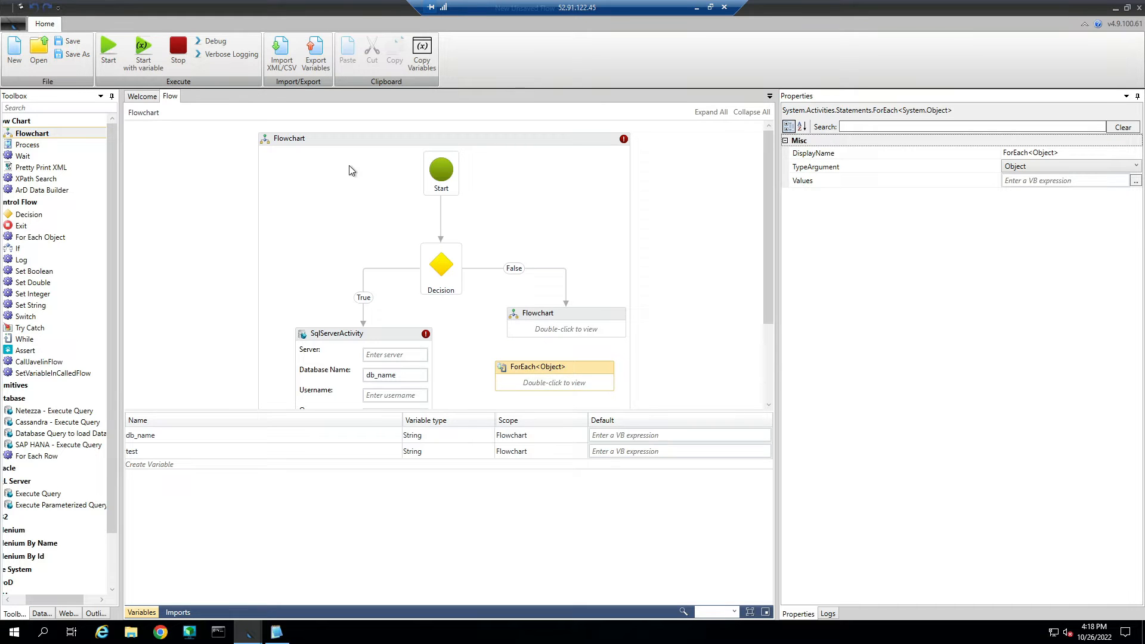
pyautogui.press('Delete')
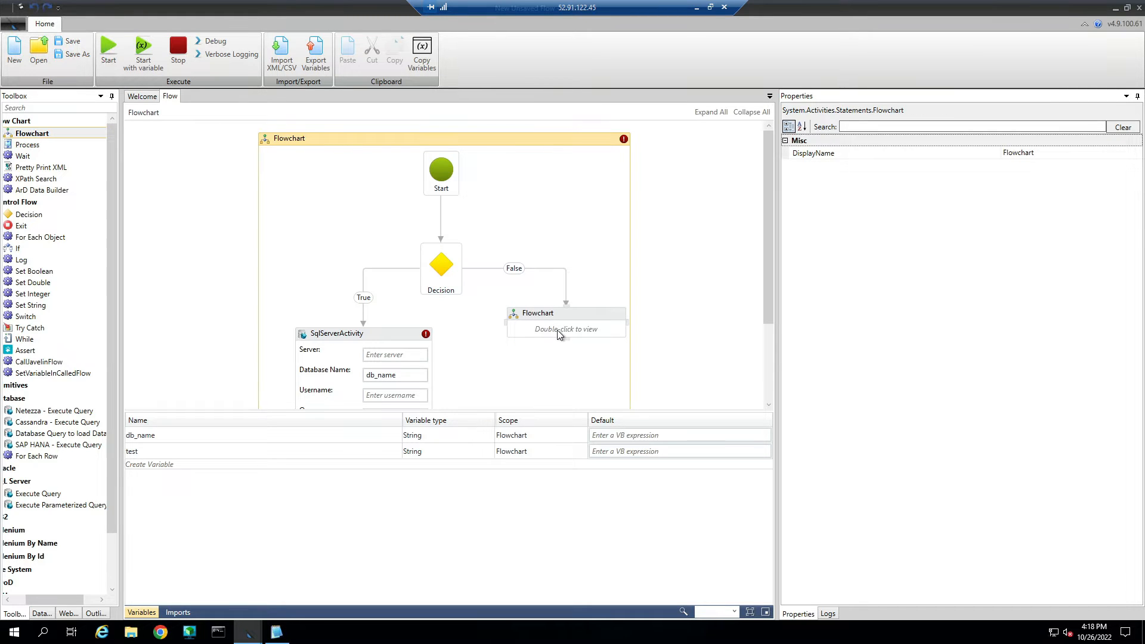
# - Open the nested flowchart and rename it Test Data
pyautogui.click(557, 313)
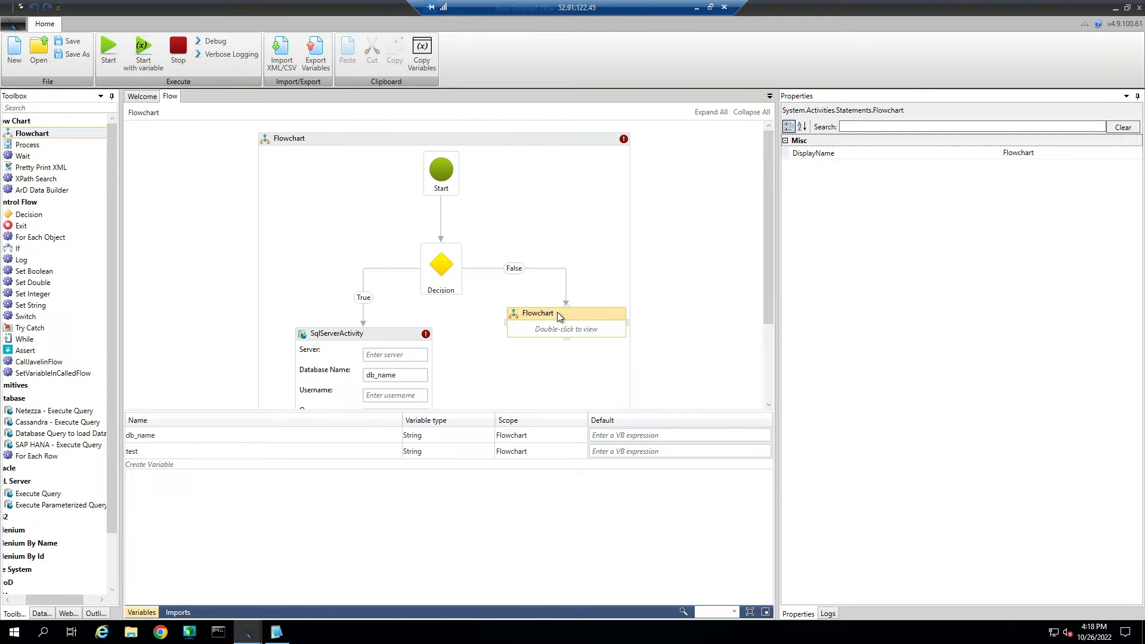
pyautogui.doubleClick(557, 313)
pyautogui.click(292, 127)
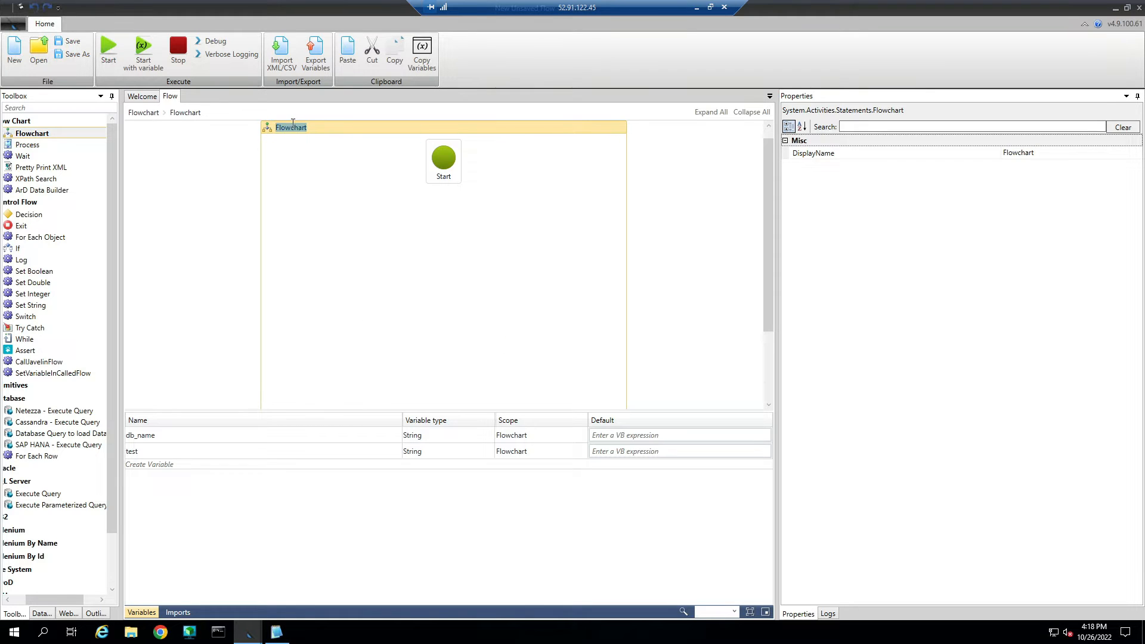
pyautogui.write('Test ')
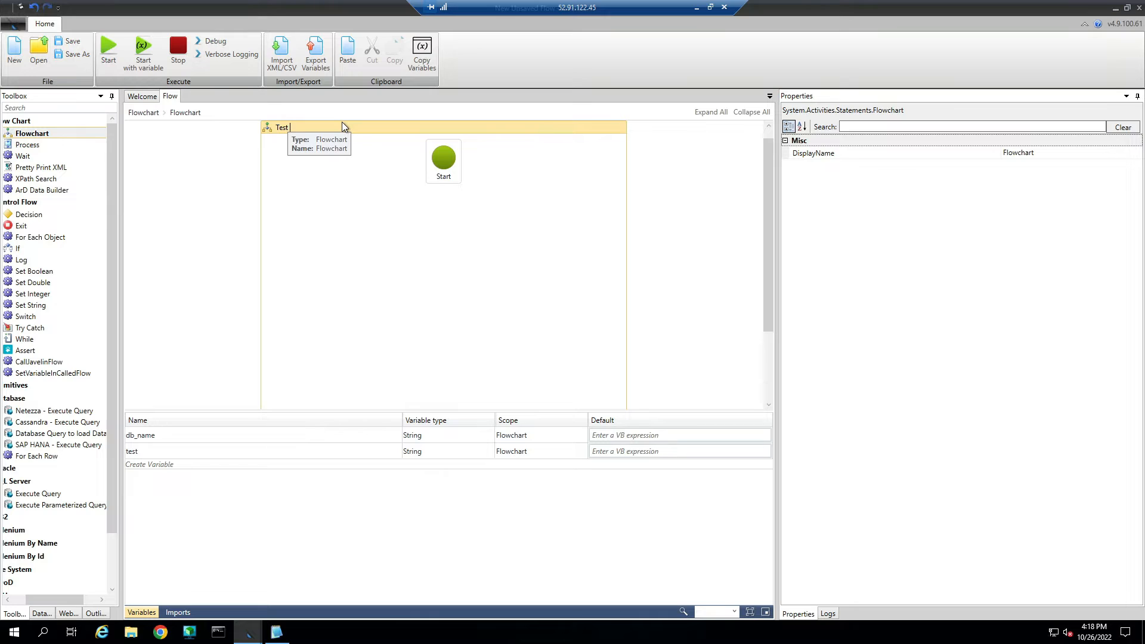
pyautogui.write('Data')
pyautogui.click(456, 252)
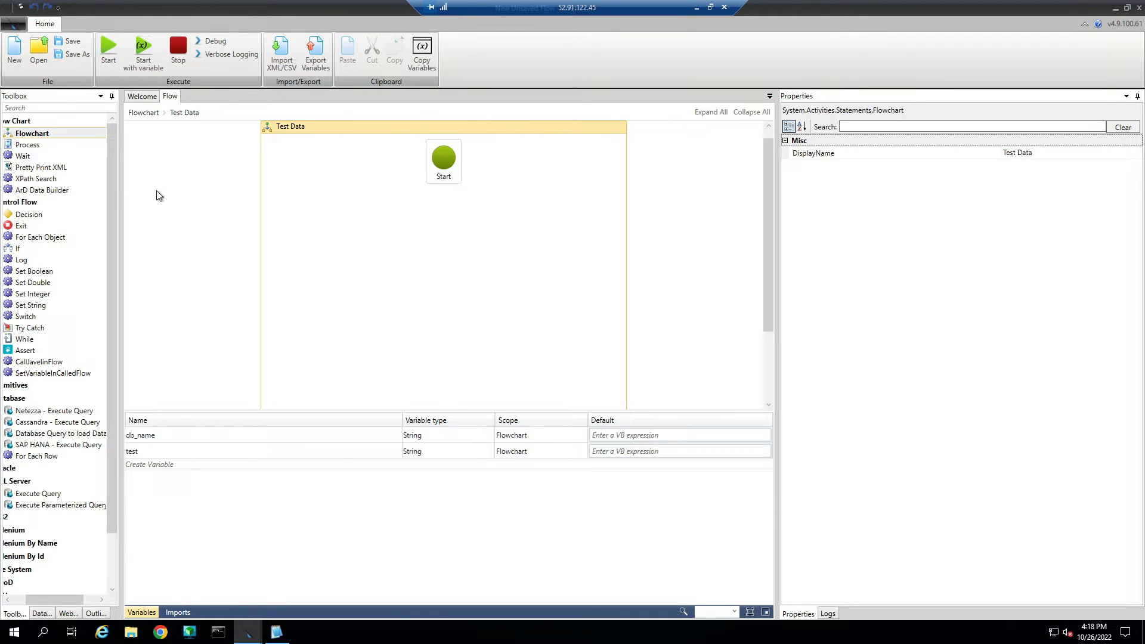
# - Set the scope of the test variable to Test Data
pyautogui.click(191, 454)
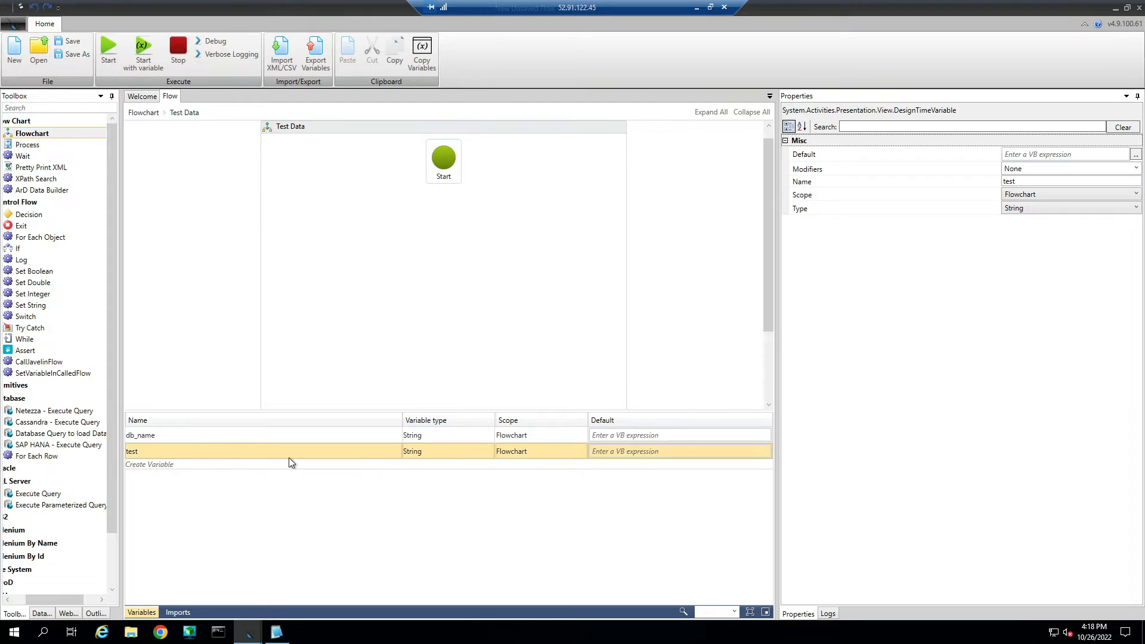
pyautogui.click(541, 456)
pyautogui.click(556, 450)
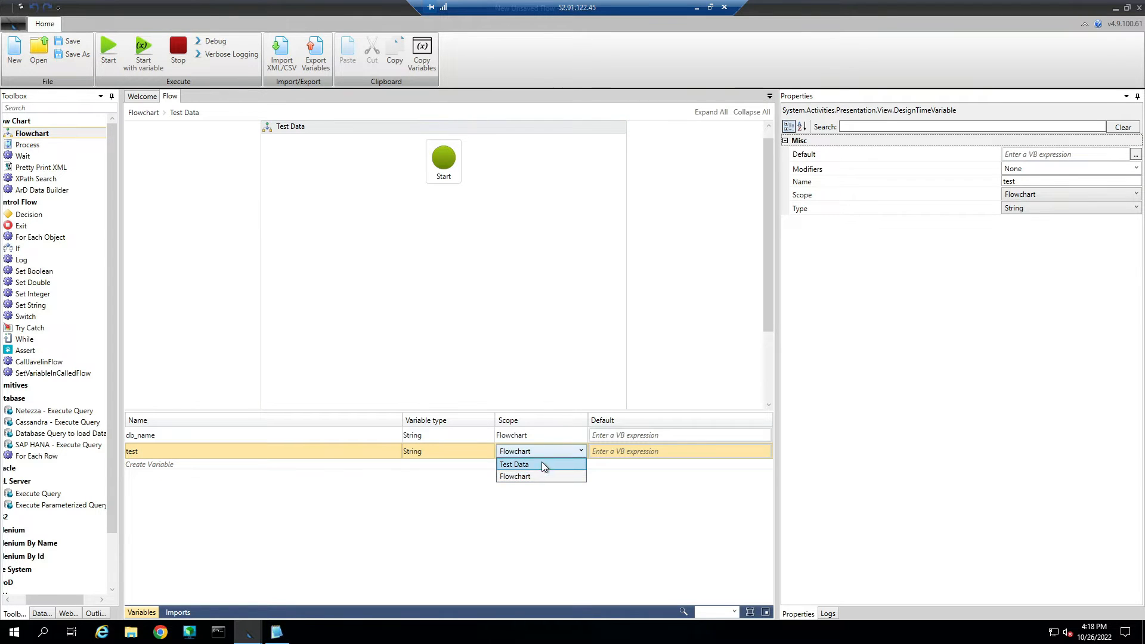
pyautogui.click(536, 464)
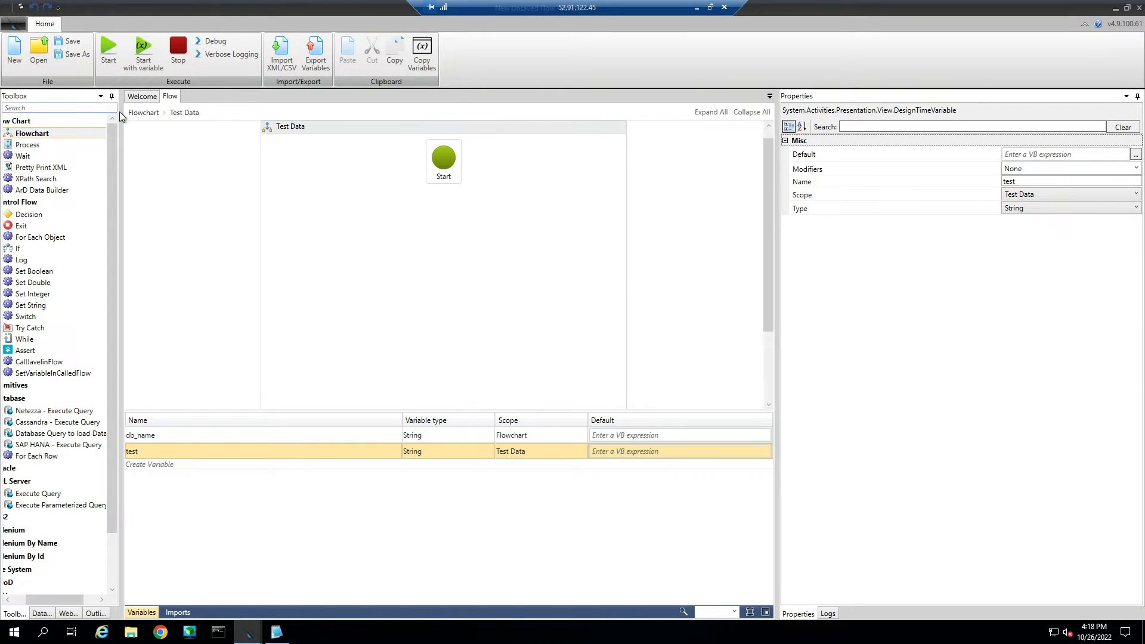
# - Return to the main flowchart and add a Process activity overlapping the SqlServerActivity
pyautogui.click(143, 112)
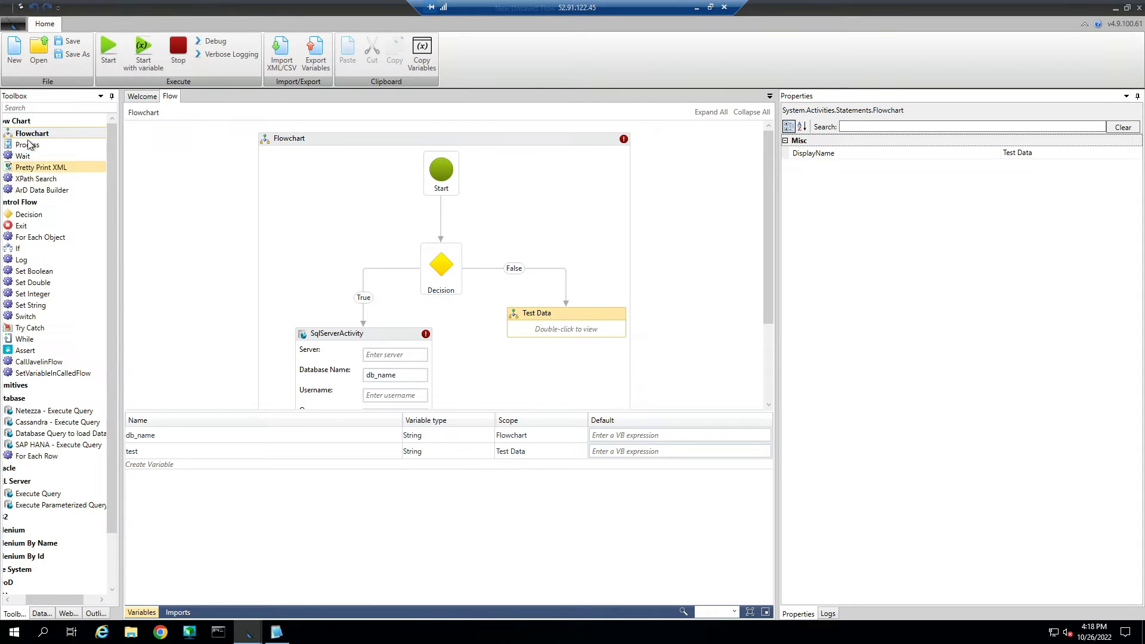
pyautogui.moveTo(28, 145); pyautogui.dragTo(410, 373)
pyautogui.scroll(-3, 527, 377)
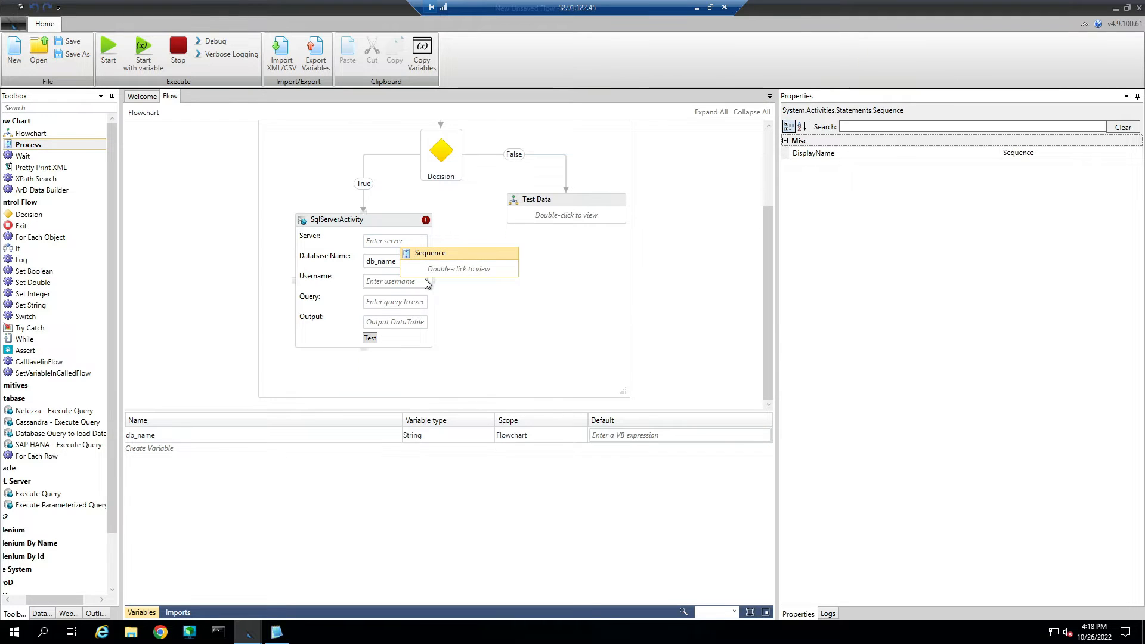
# - Move the Sequence clear of the SqlServerActivity and connect it as that activity's next step, checking the variables available inside it
pyautogui.moveTo(439, 252); pyautogui.dragTo(409, 366)
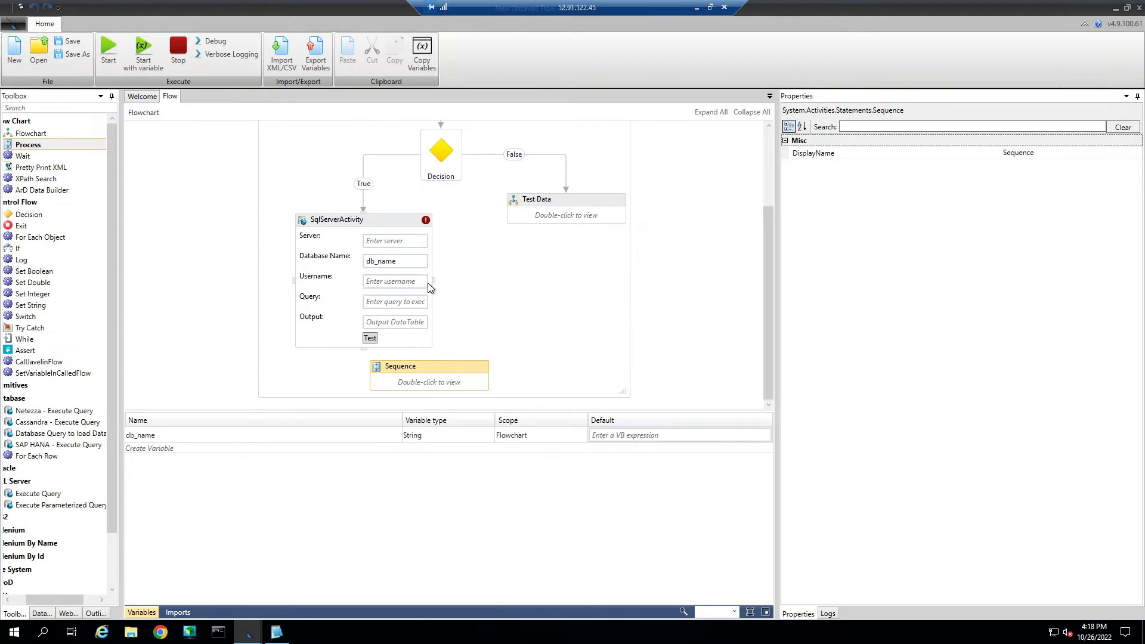
pyautogui.moveTo(430, 278)
pyautogui.mouseDown()
pyautogui.moveTo(442, 357)
pyautogui.moveTo(427, 364)
pyautogui.moveTo(429, 385)
pyautogui.mouseUp()
pyautogui.doubleClick(429, 383)
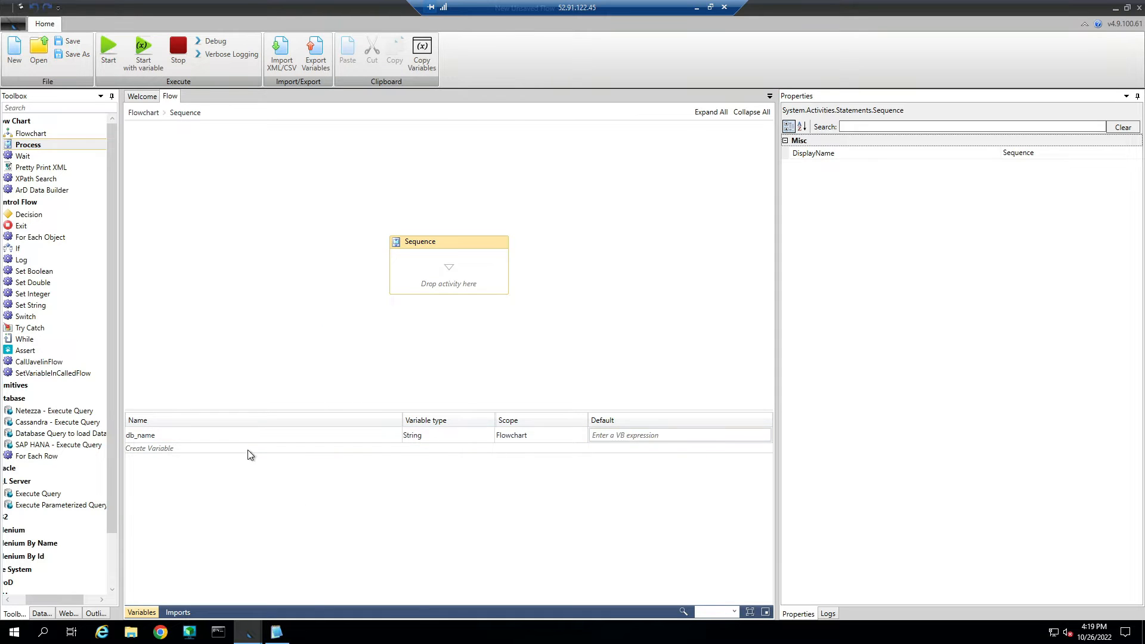
pyautogui.click(143, 112)
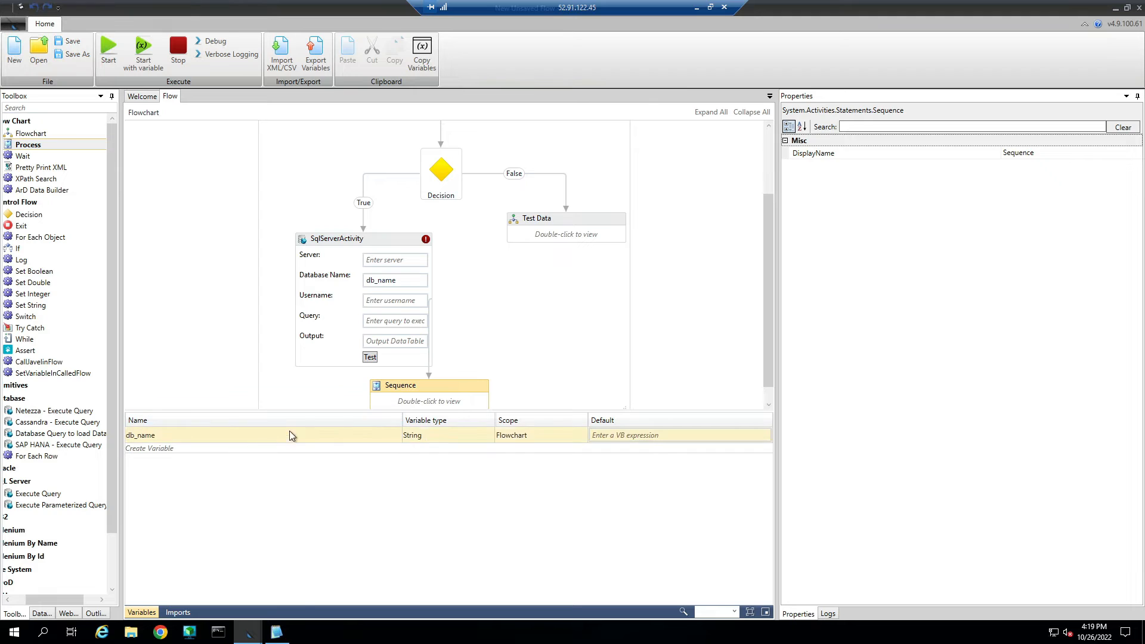
pyautogui.moveTo(440, 384); pyautogui.dragTo(535, 352)
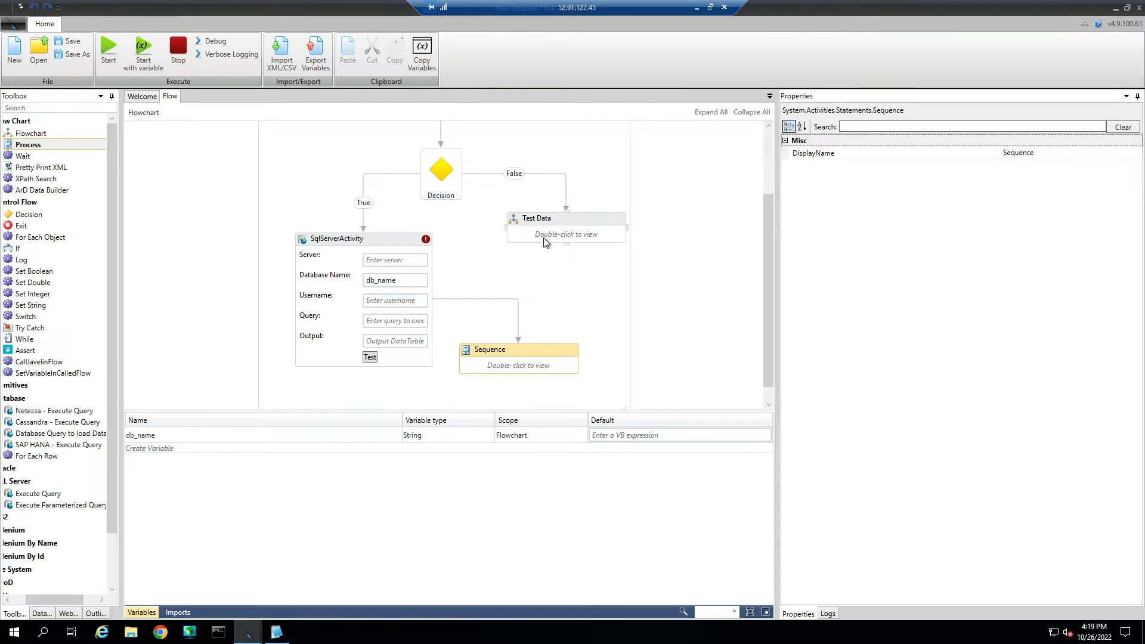
# - Set the scope of the test variable on the Test Data flowchart to the parent Flowchart
pyautogui.click(552, 217)
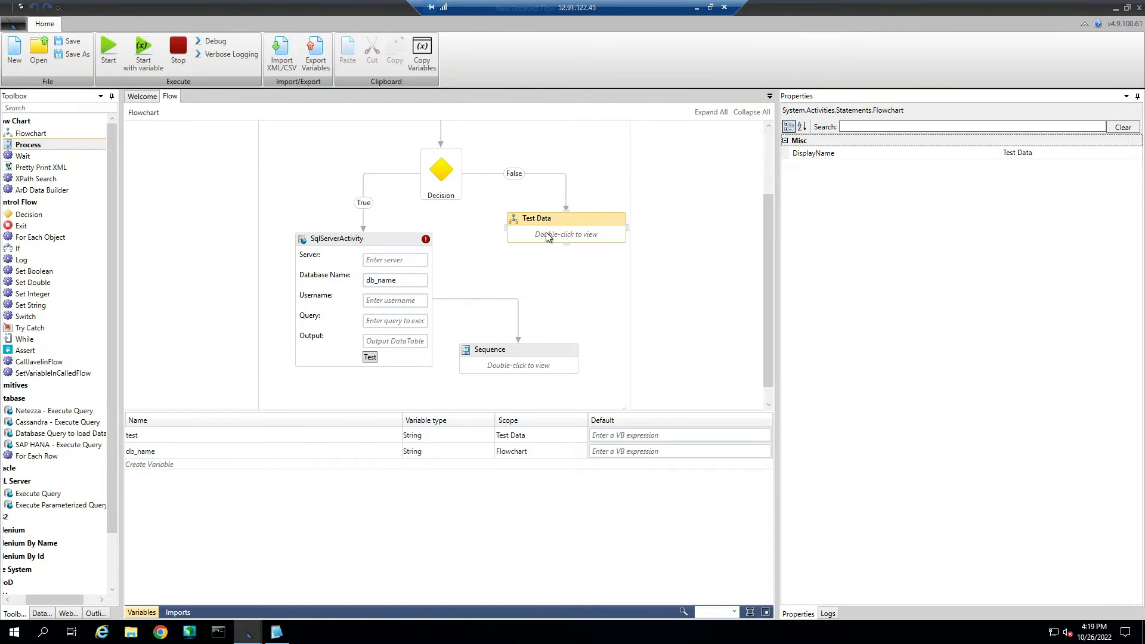
pyautogui.click(556, 438)
pyautogui.click(574, 435)
pyautogui.click(574, 435)
pyautogui.click(553, 457)
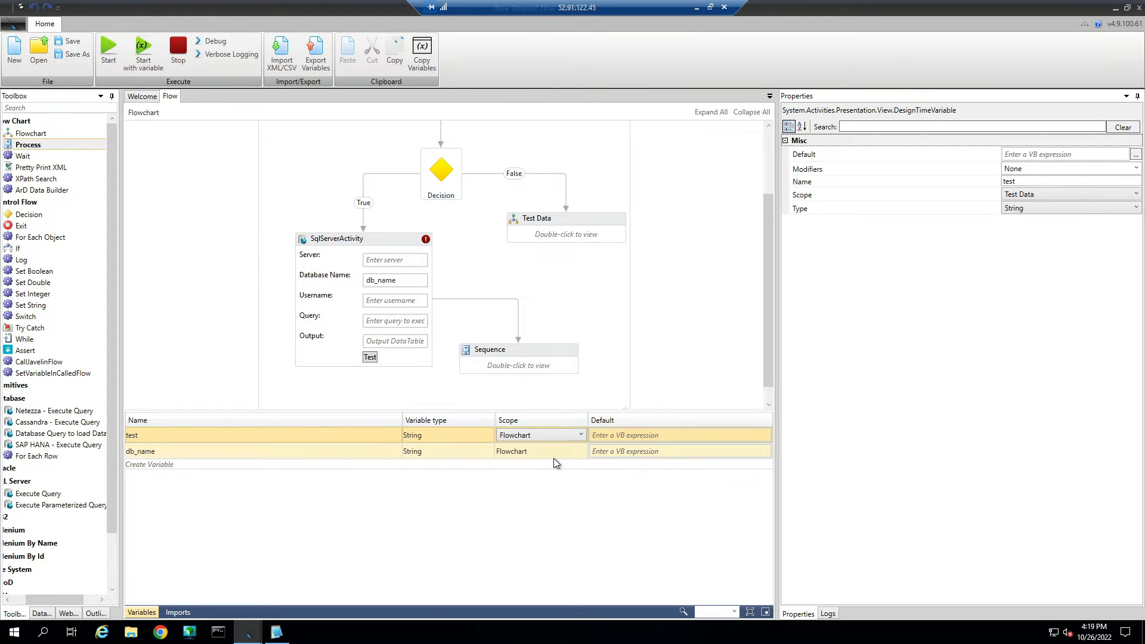
pyautogui.click(494, 508)
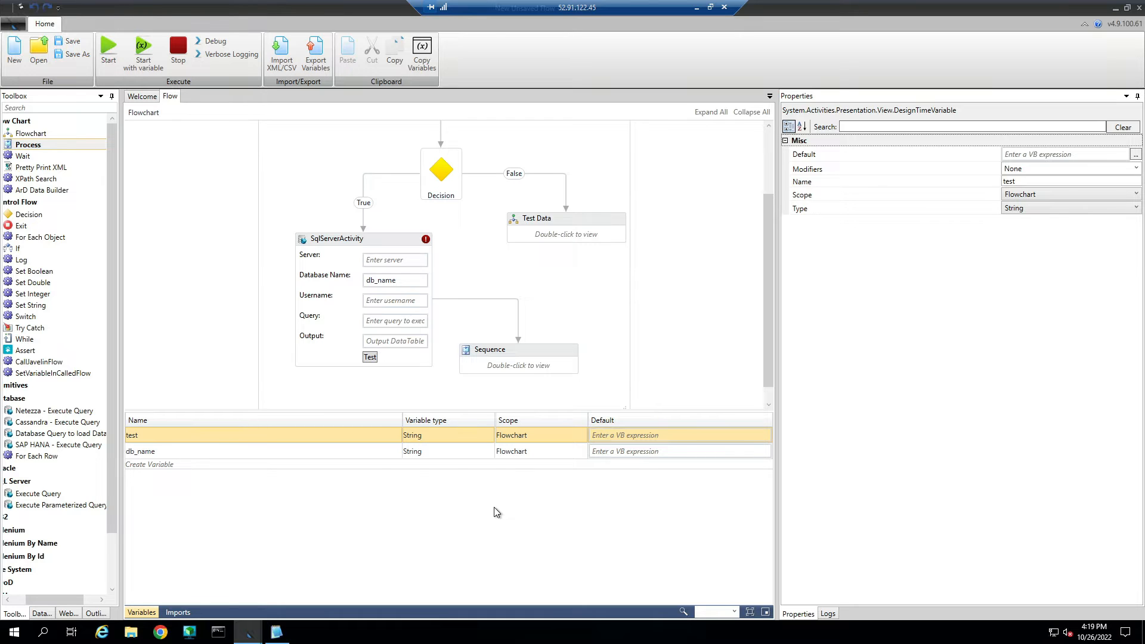
# - Delete the Sequence connected to the SqlServerActivity
pyautogui.click(533, 349)
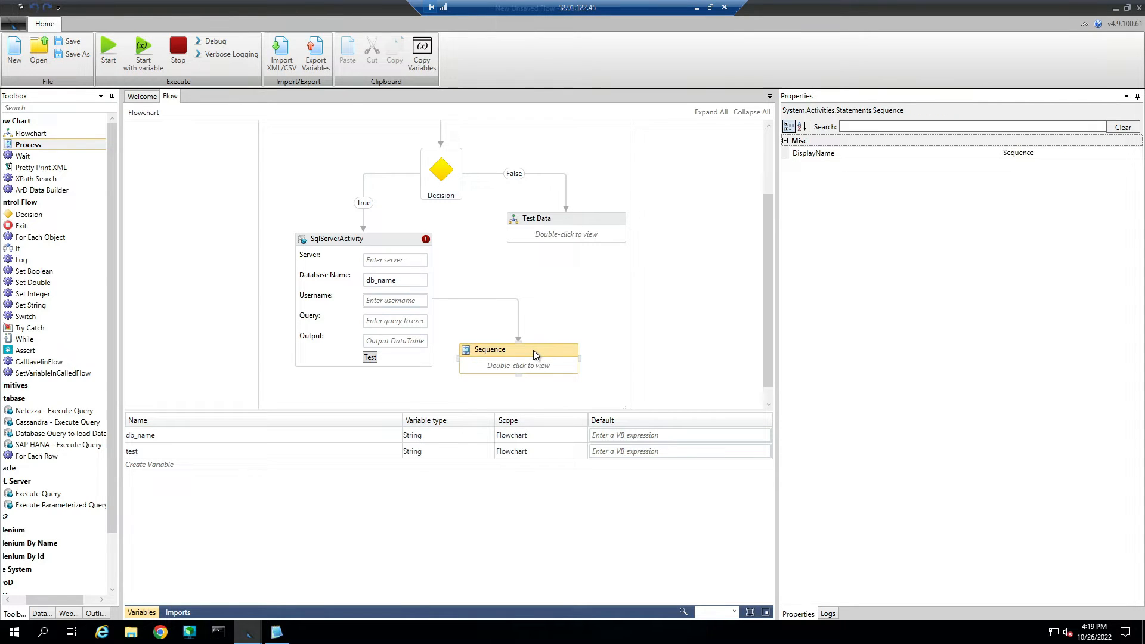
pyautogui.press('Delete')
pyautogui.click(536, 222)
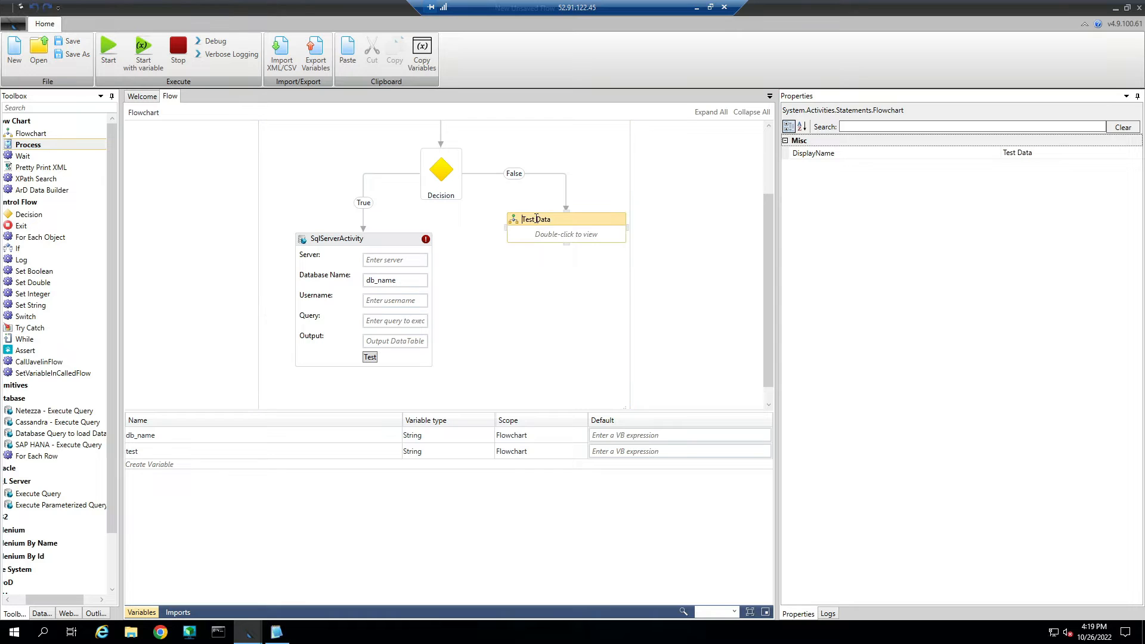
# - Open the AppendToExcel.vwf example flow, discarding the unsaved changes to the current flow
pyautogui.click(142, 96)
pyautogui.click(176, 171)
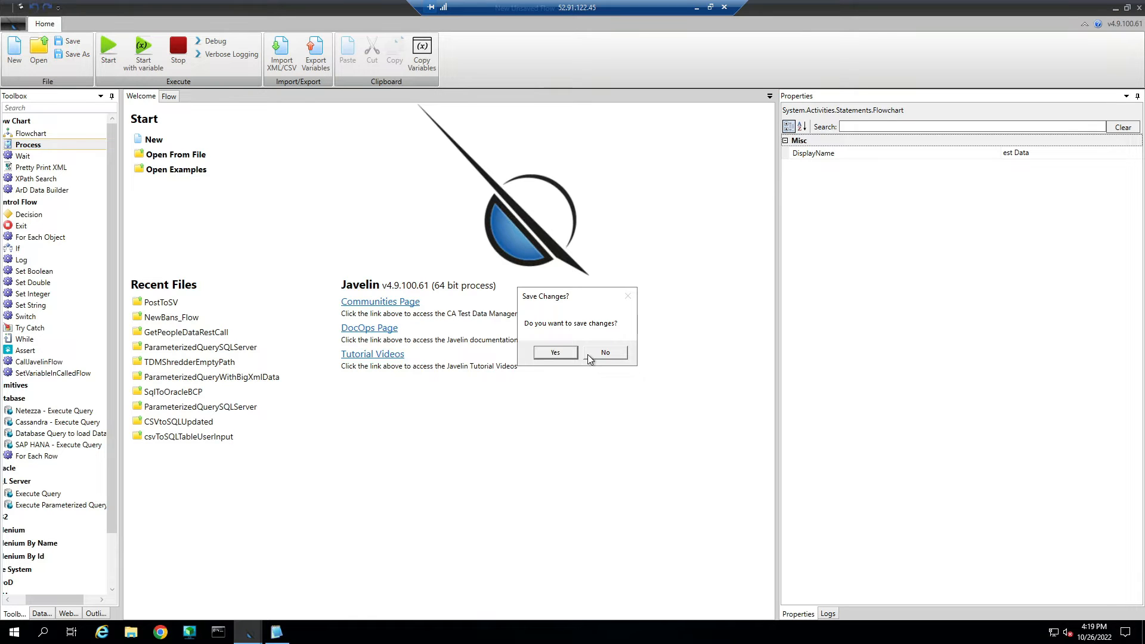
pyautogui.click(592, 353)
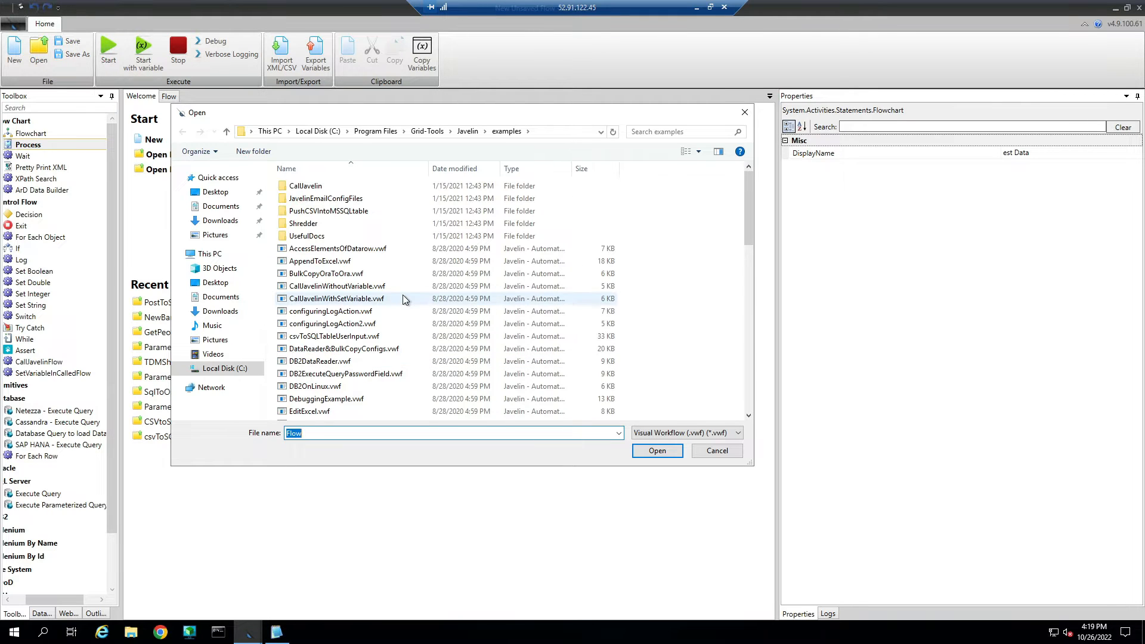
pyautogui.scroll(-7, 402, 295)
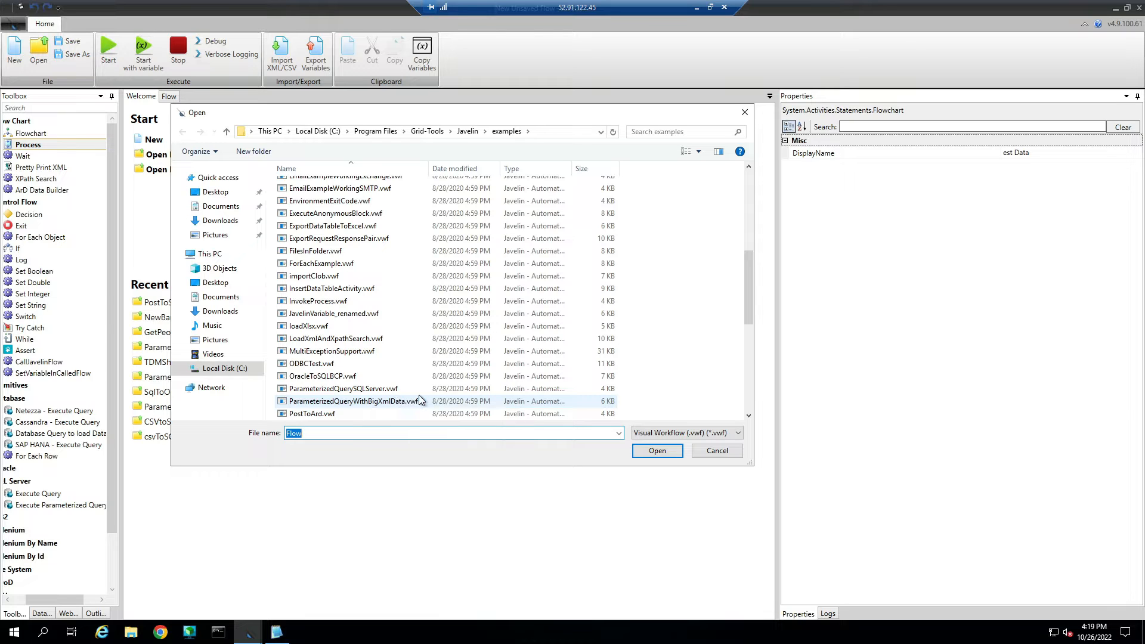
pyautogui.scroll(7, 367, 354)
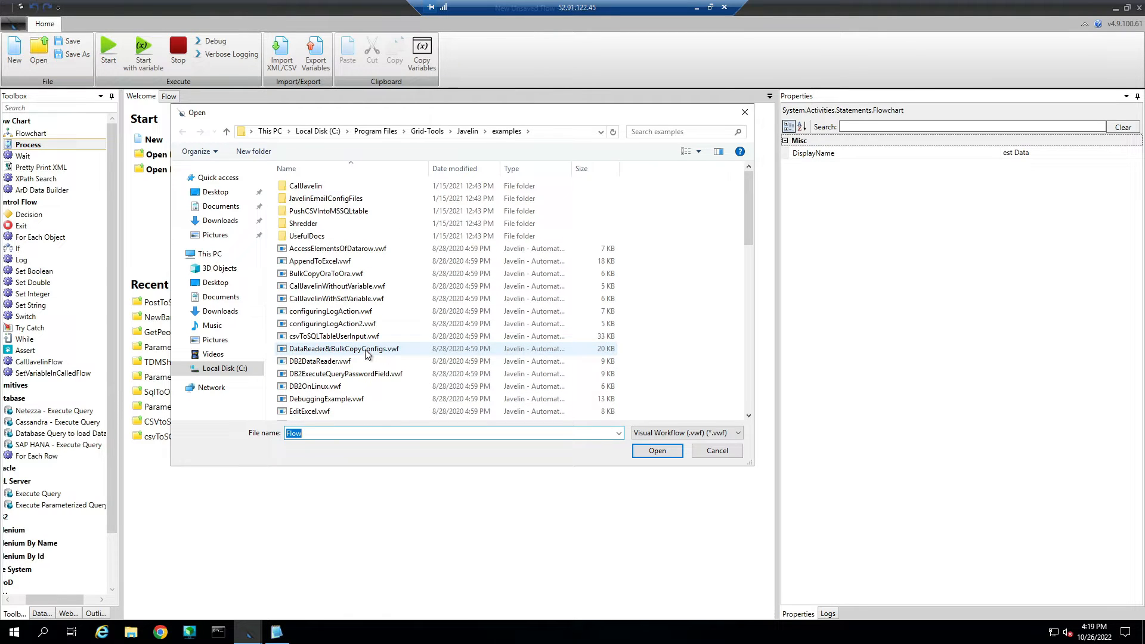
pyautogui.doubleClick(382, 262)
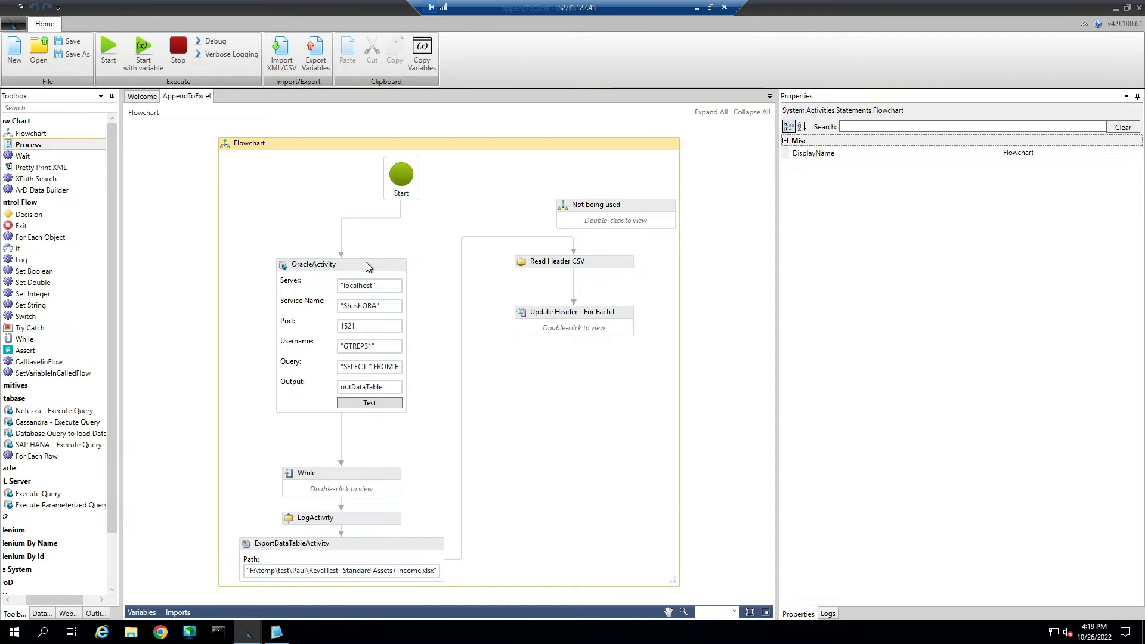
# - Examine the OracleActivity's server, service name, port, username, query and password settings
pyautogui.click(366, 263)
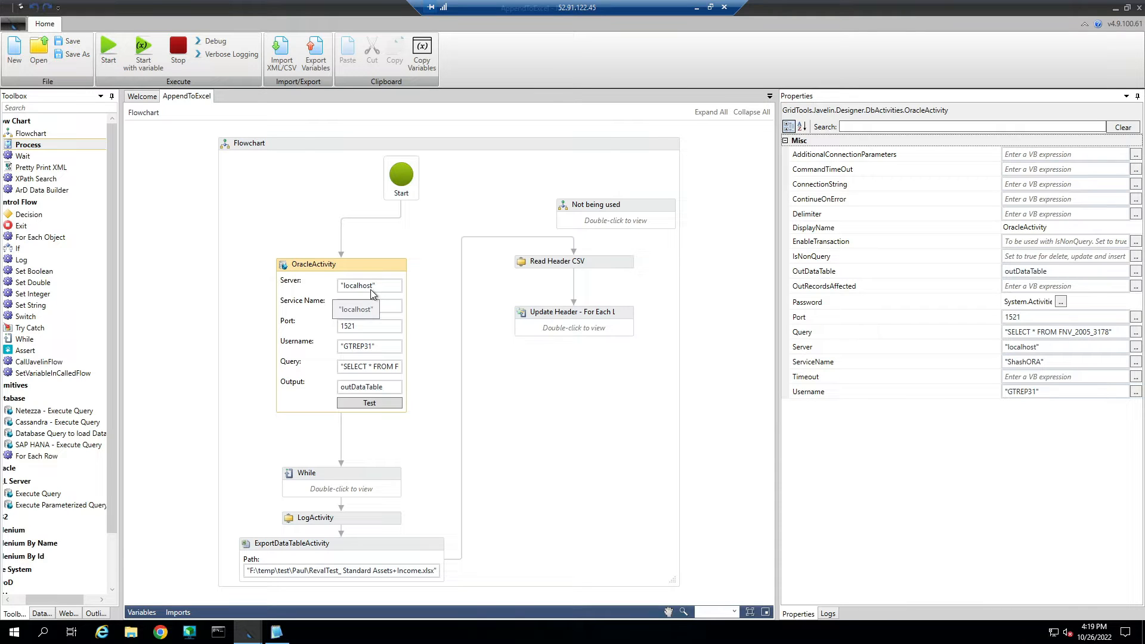
pyautogui.click(371, 288)
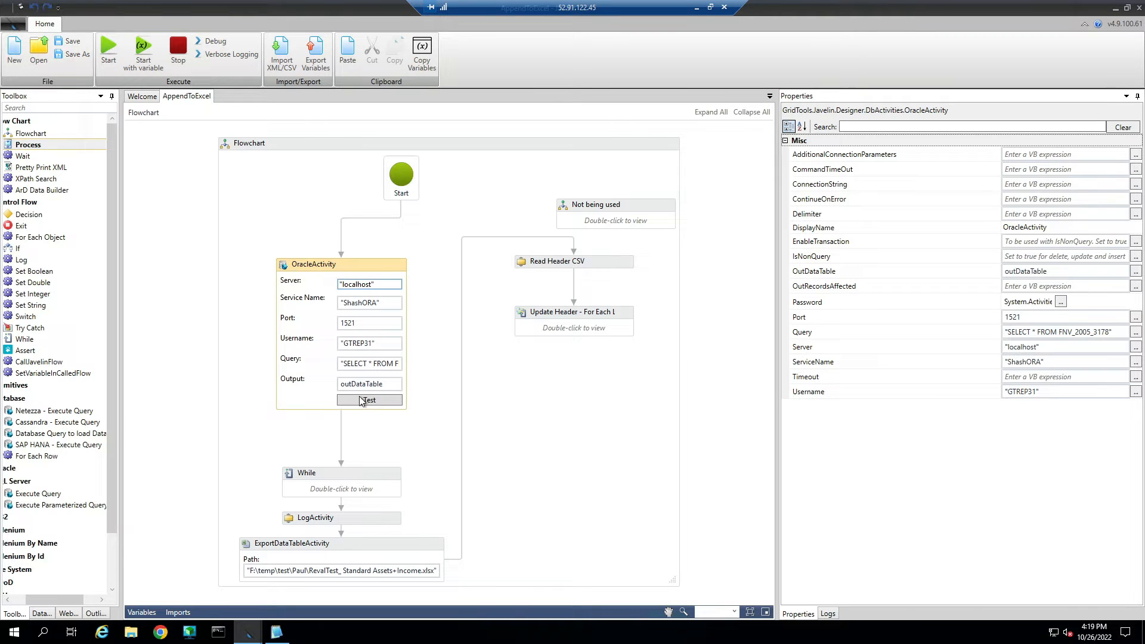
pyautogui.click(370, 304)
pyautogui.click(368, 325)
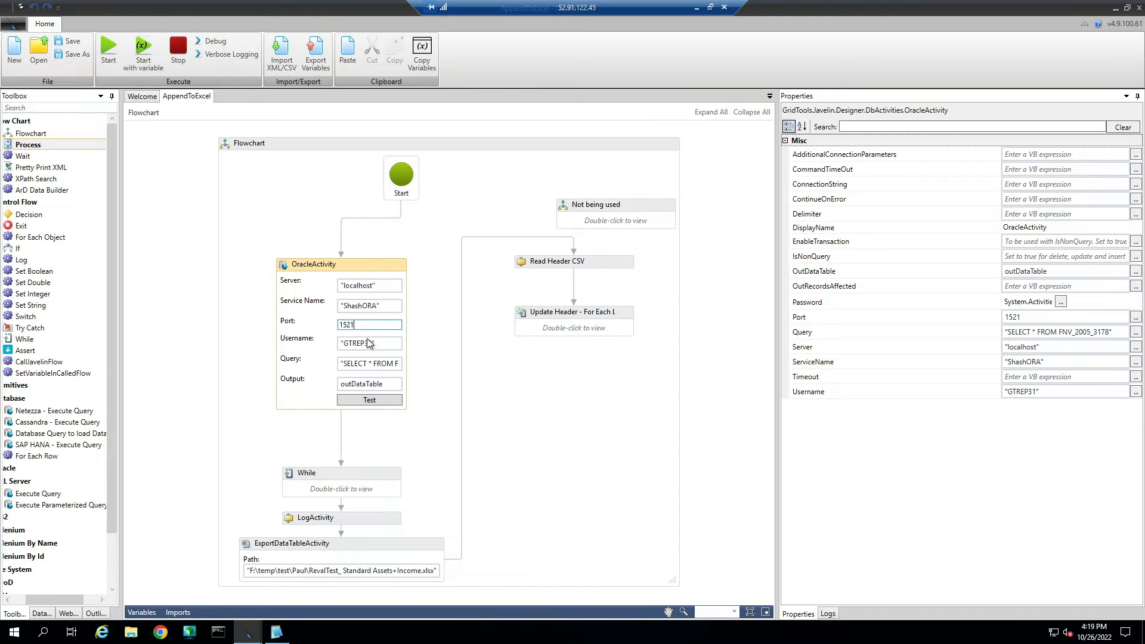
pyautogui.click(371, 349)
pyautogui.click(373, 365)
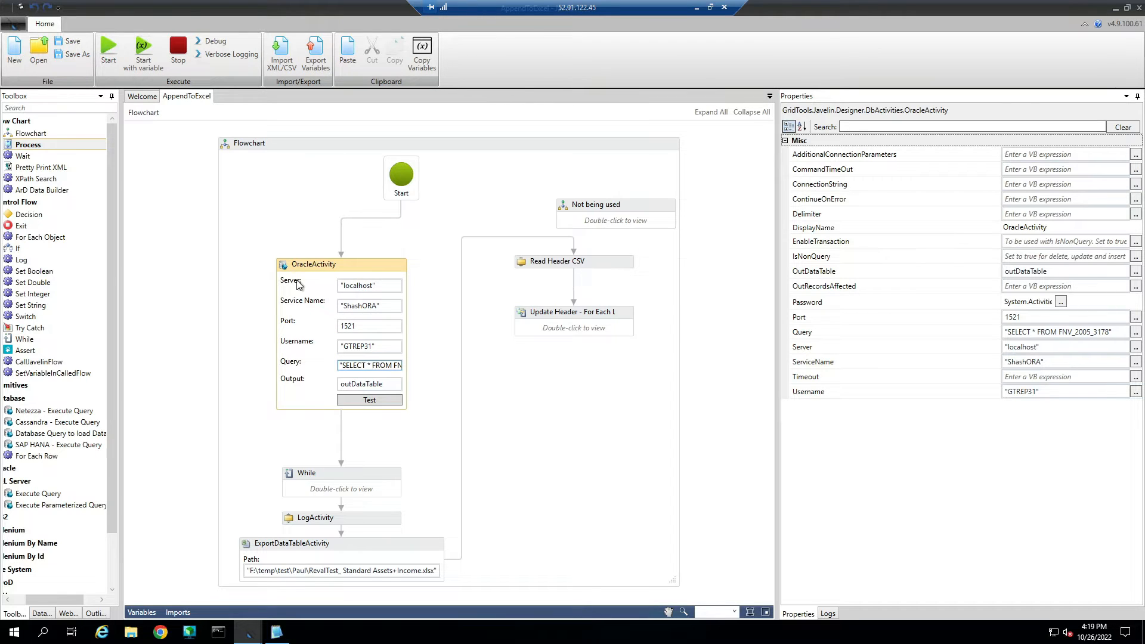
pyautogui.click(320, 273)
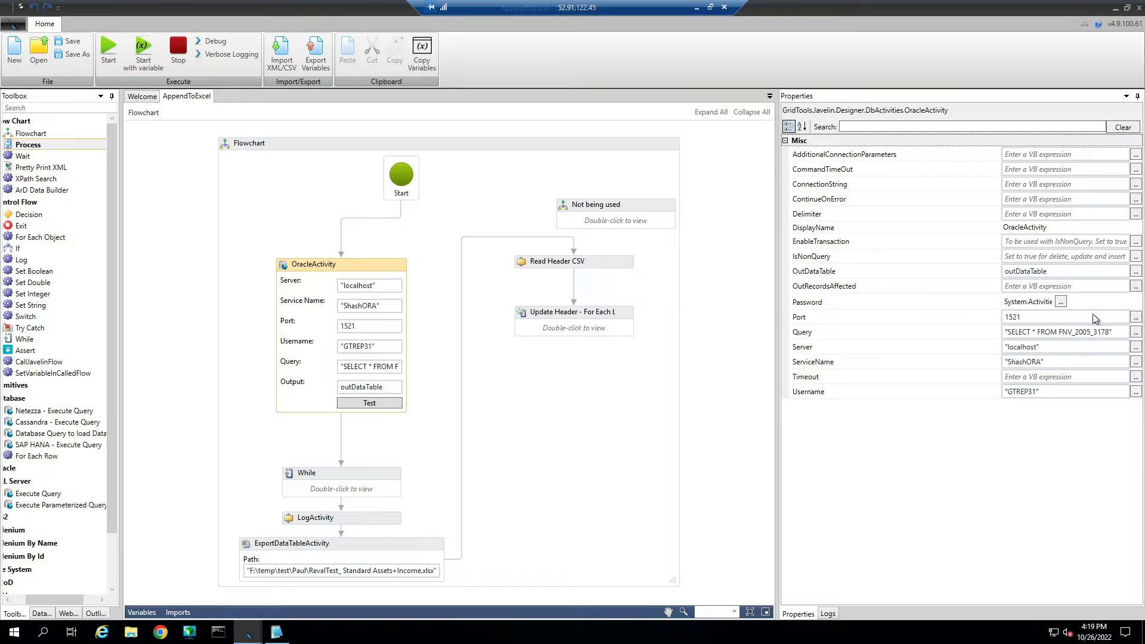
pyautogui.click(1060, 301)
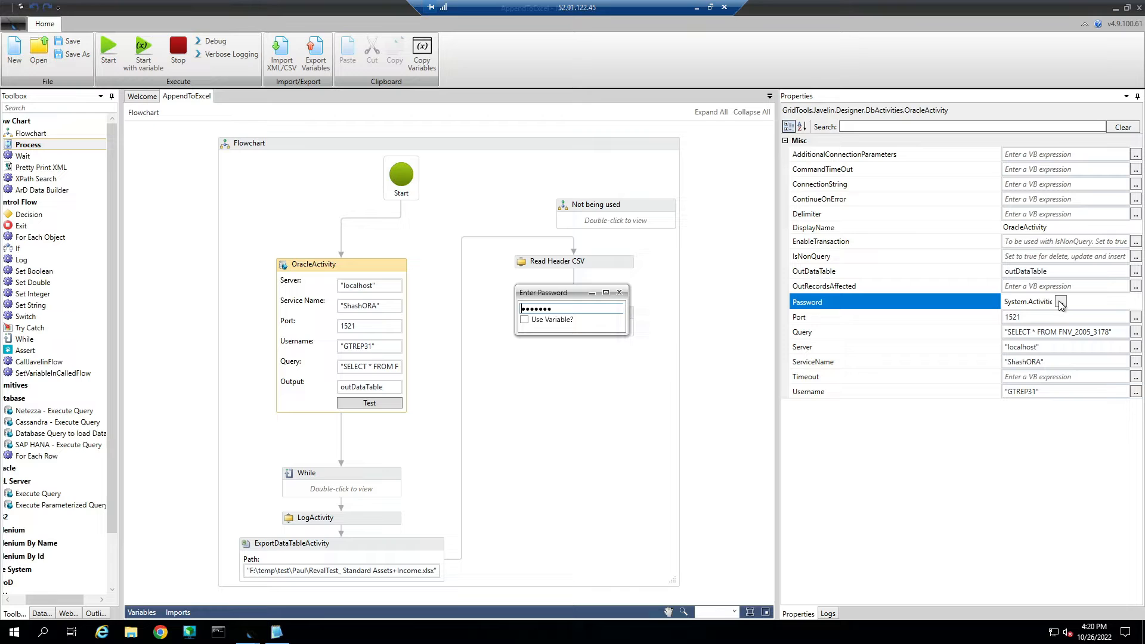
pyautogui.click(619, 292)
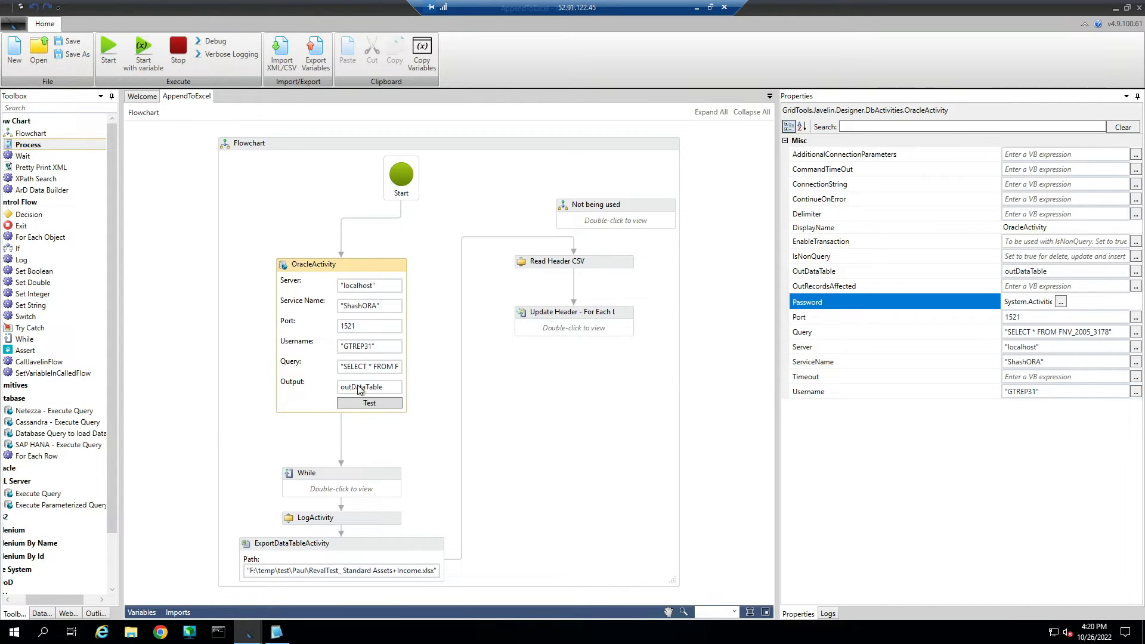
# - Clear the OracleActivity's Output field and restore it to outDataTable
pyautogui.click(382, 385)
pyautogui.hotkey('ctrl', 'c')
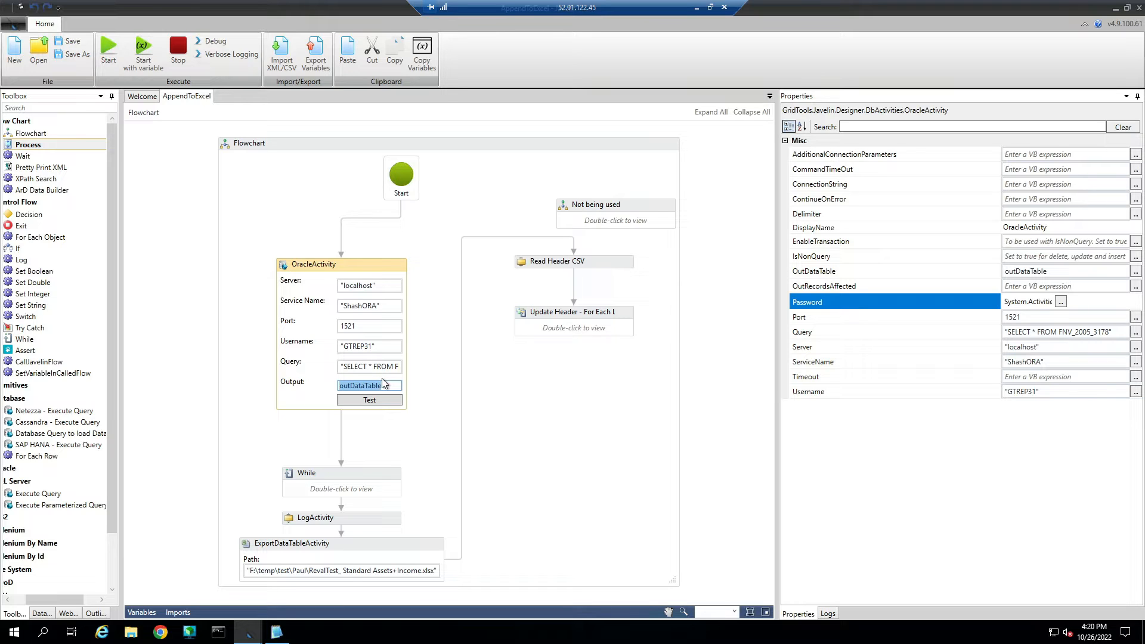
pyautogui.press('Delete')
pyautogui.click(605, 456)
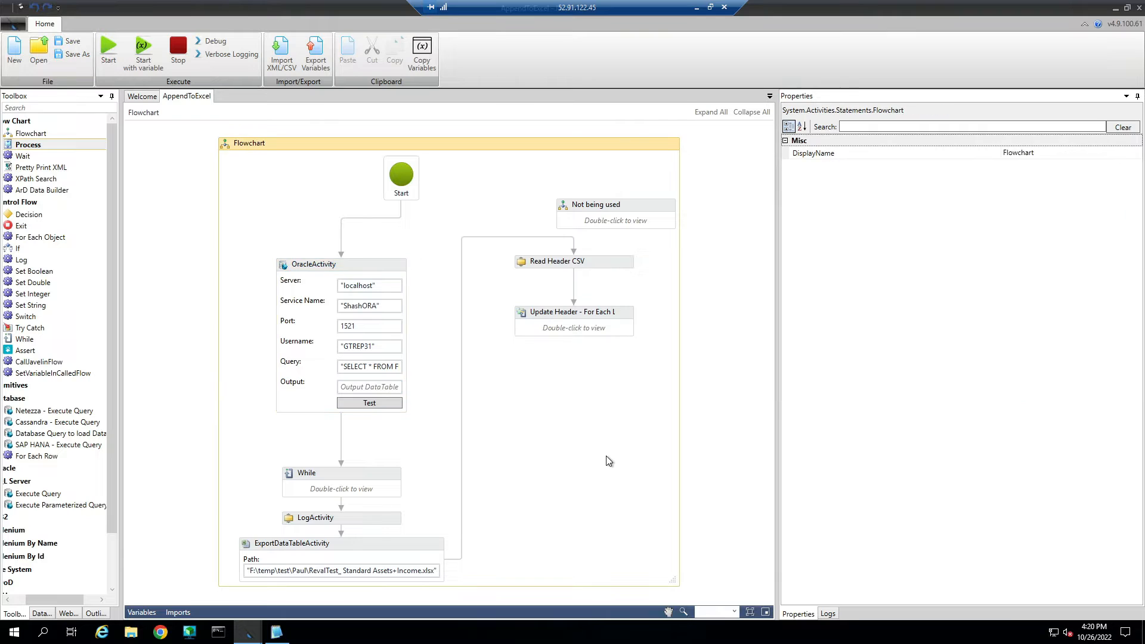
pyautogui.click(355, 389)
pyautogui.hotkey('ctrl', 'v')
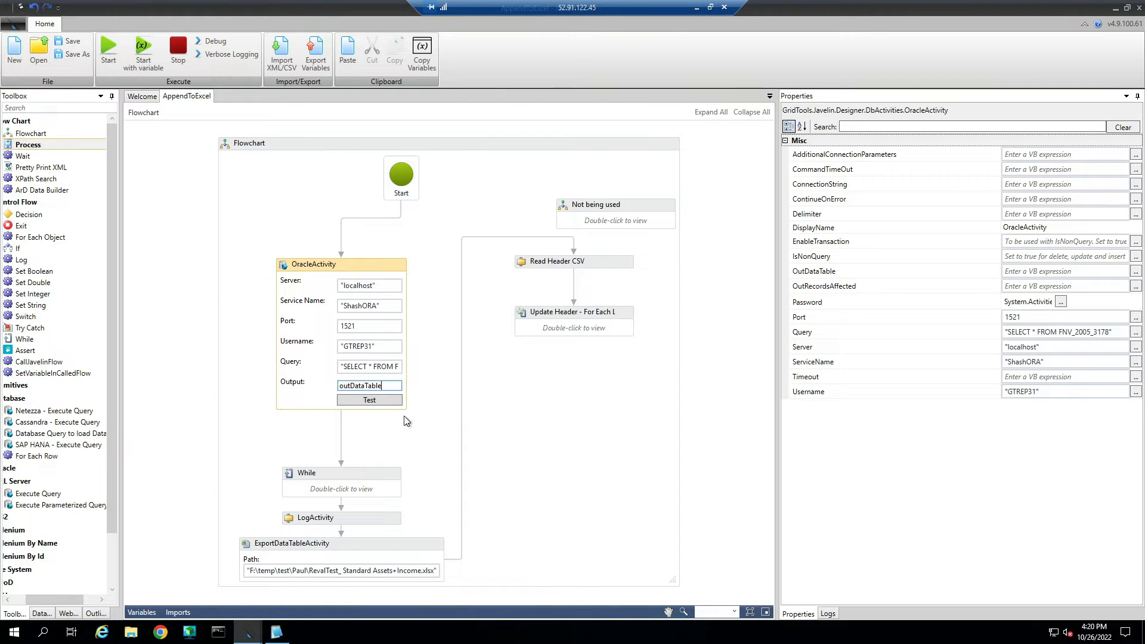
pyautogui.click(382, 386)
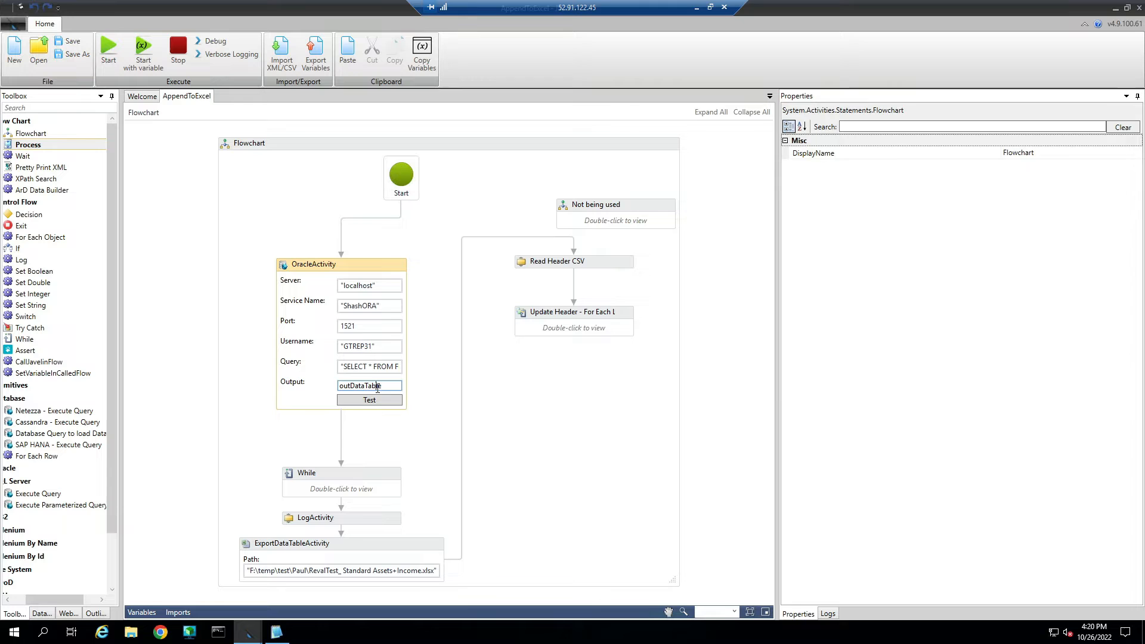
# - Show the flow's variables and inspect the type and scope of outDataTable
pyautogui.click(141, 613)
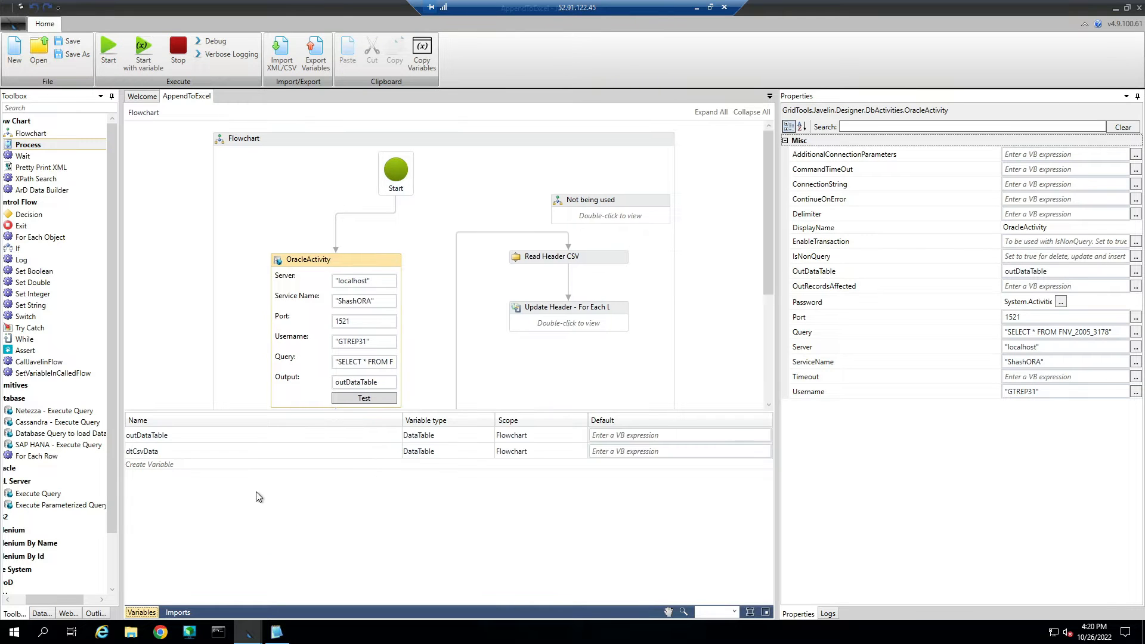
pyautogui.click(239, 440)
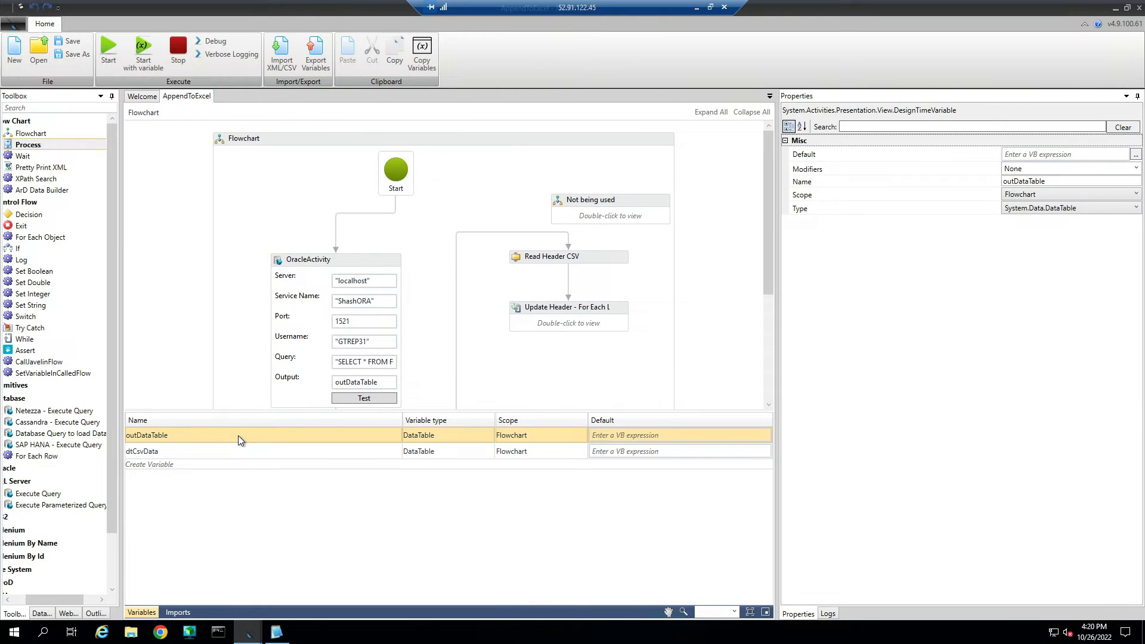
pyautogui.click(184, 310)
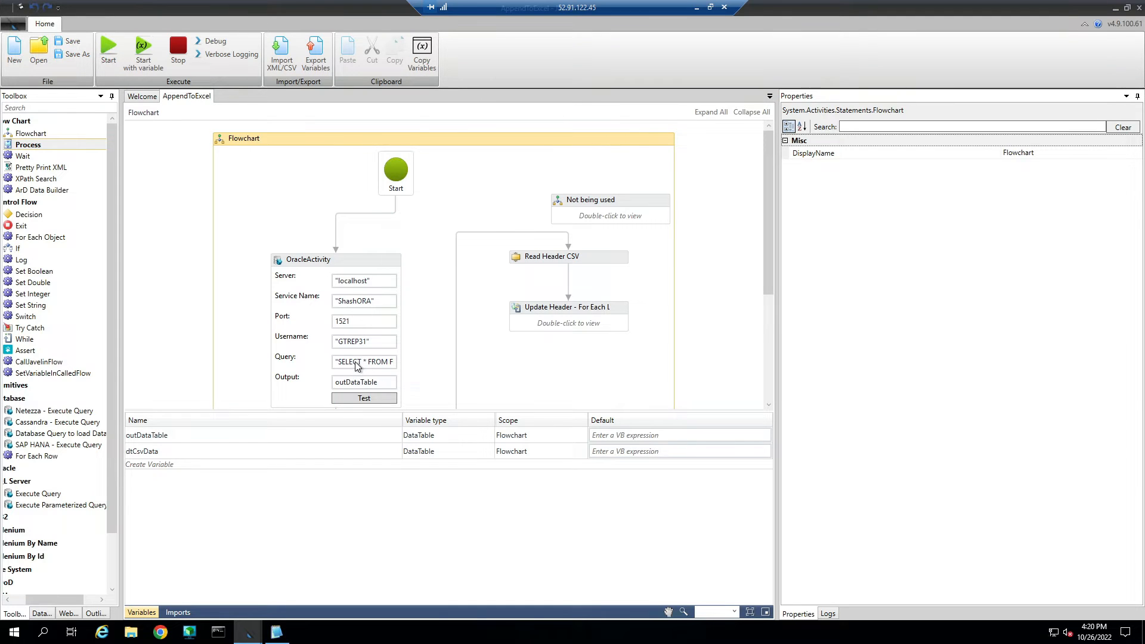
# - Review the OracleActivity's full Query text in the Expression Editor, cancel without changes, and highlight its Output variable
pyautogui.click(346, 363)
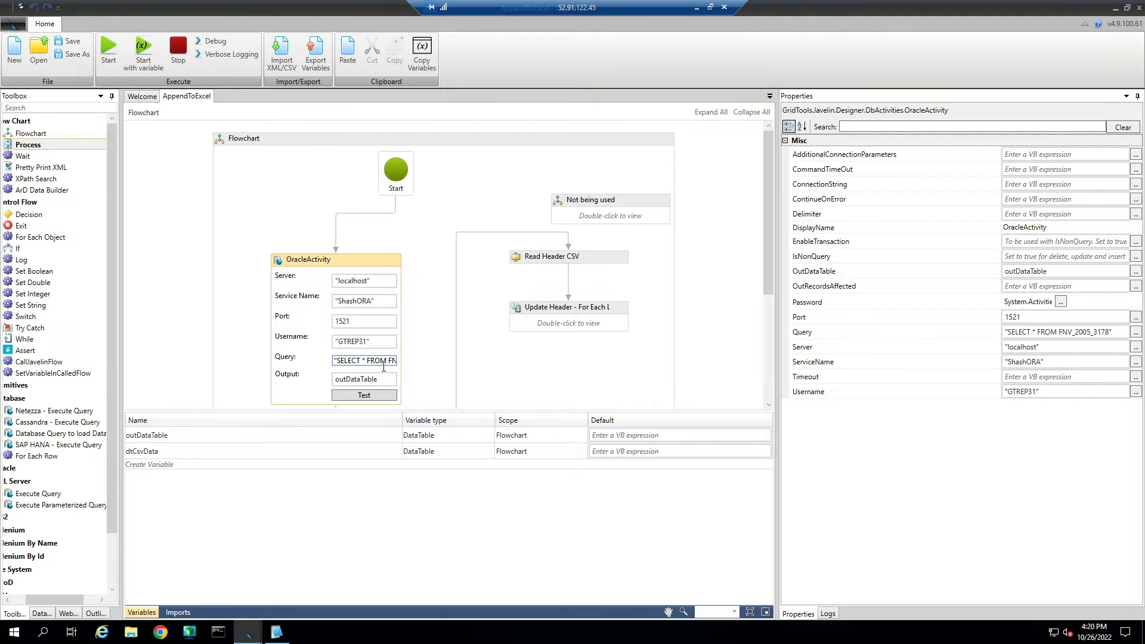
pyautogui.click(1136, 333)
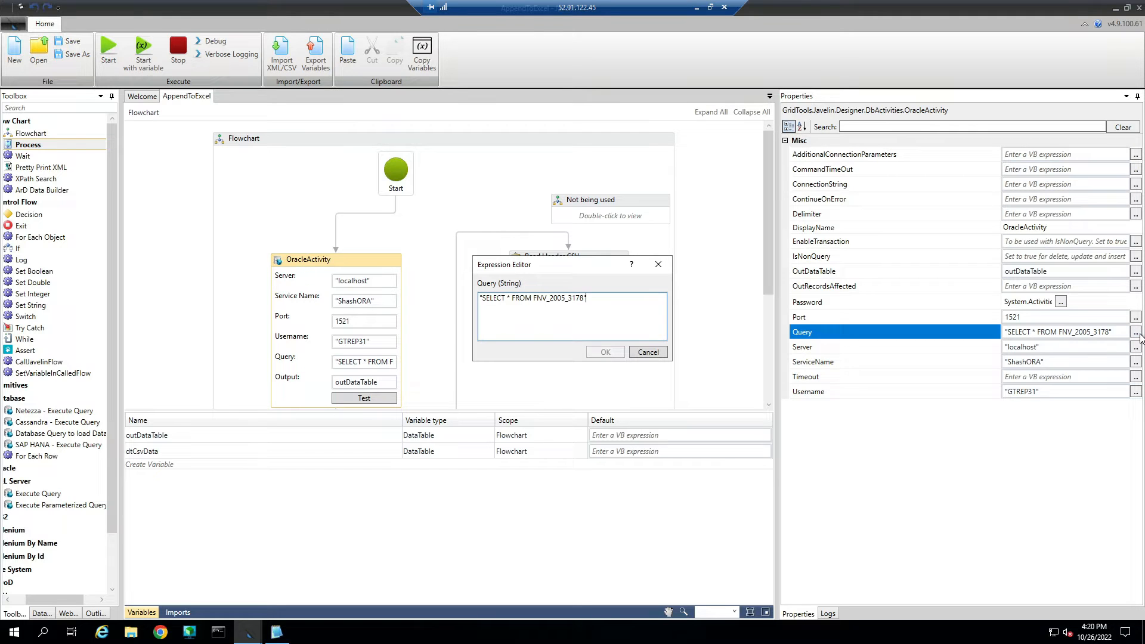
pyautogui.moveTo(632, 306); pyautogui.dragTo(449, 311)
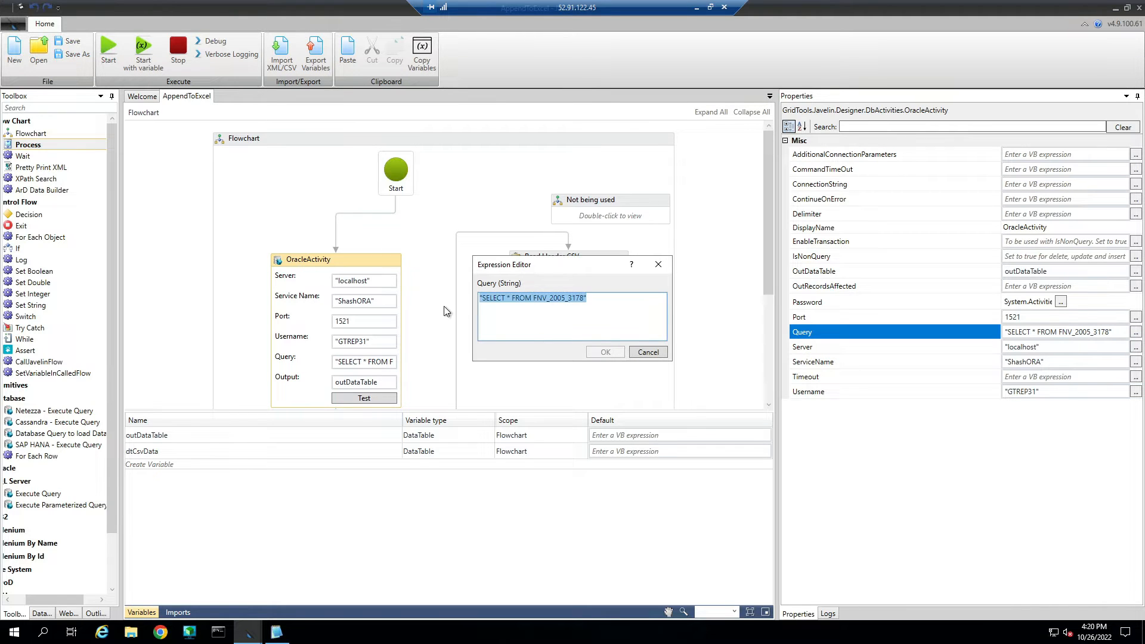
pyautogui.click(577, 310)
pyautogui.moveTo(534, 297); pyautogui.dragTo(586, 298)
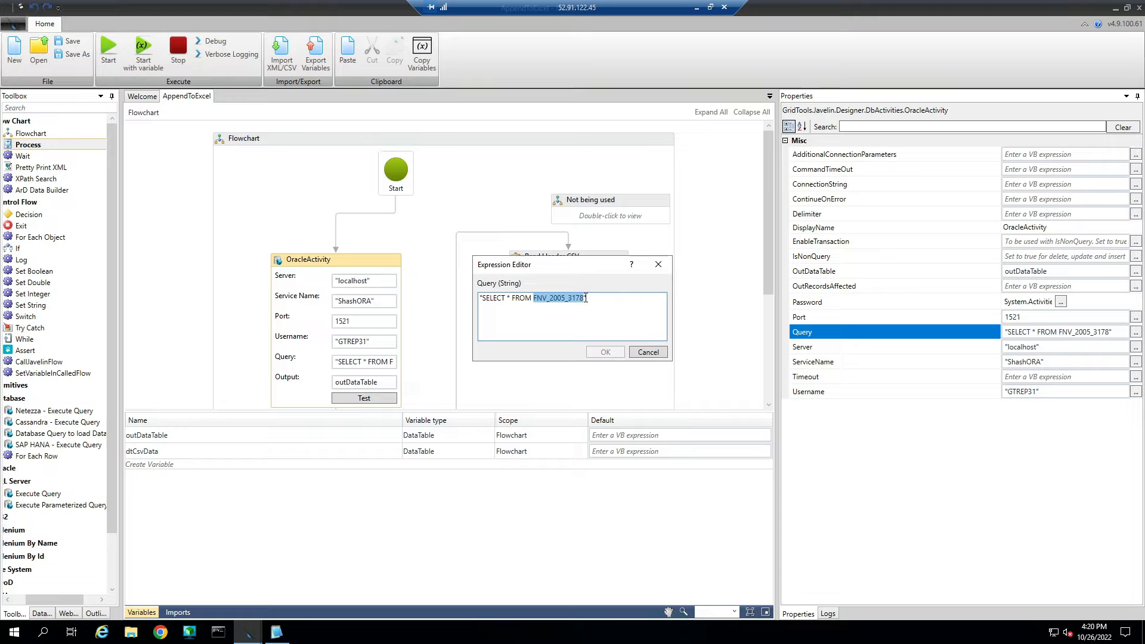
pyautogui.click(579, 310)
pyautogui.click(651, 356)
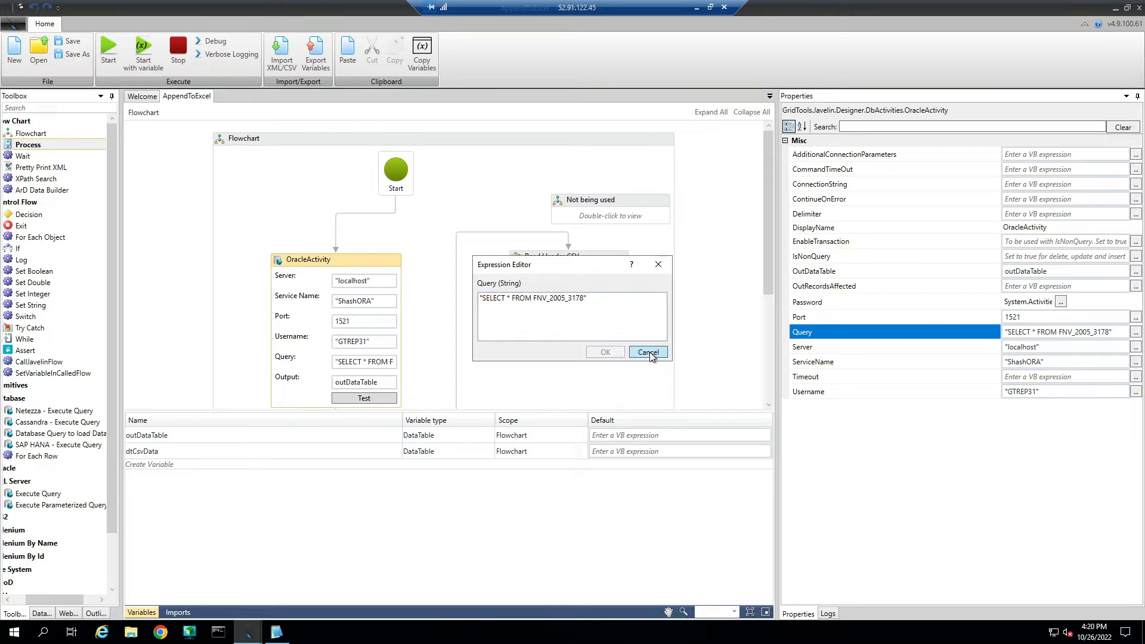
pyautogui.scroll(-3, 480, 357)
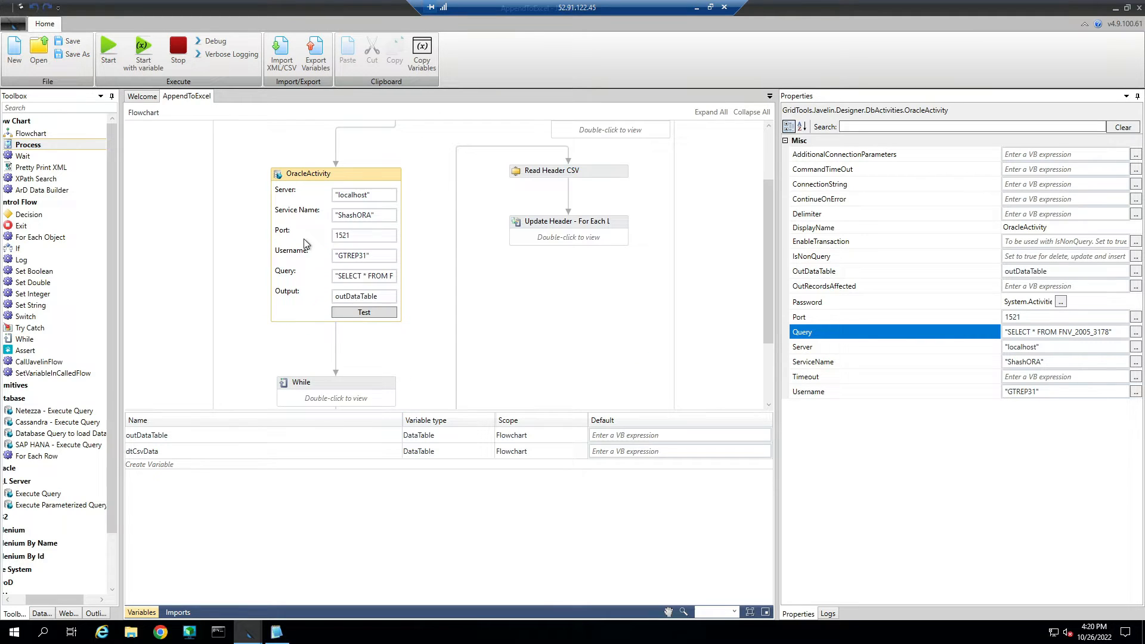
pyautogui.doubleClick(358, 297)
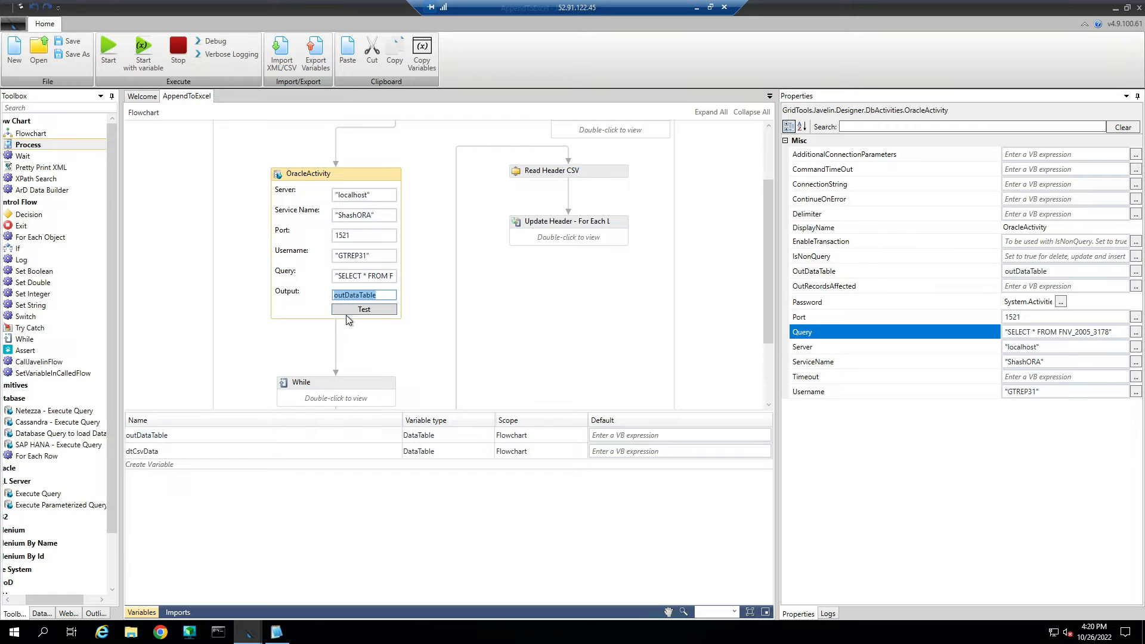
# - Open the While activity and examine index and columnCountToRemove in its condition
pyautogui.scroll(-1, 335, 368)
pyautogui.doubleClick(336, 368)
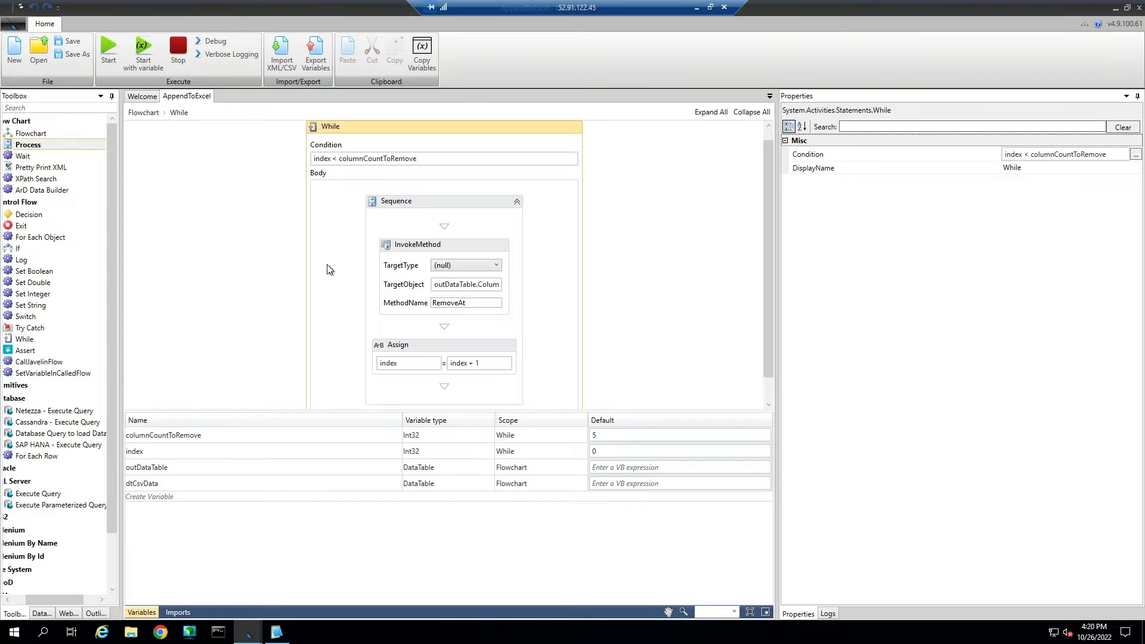
pyautogui.doubleClick(392, 158)
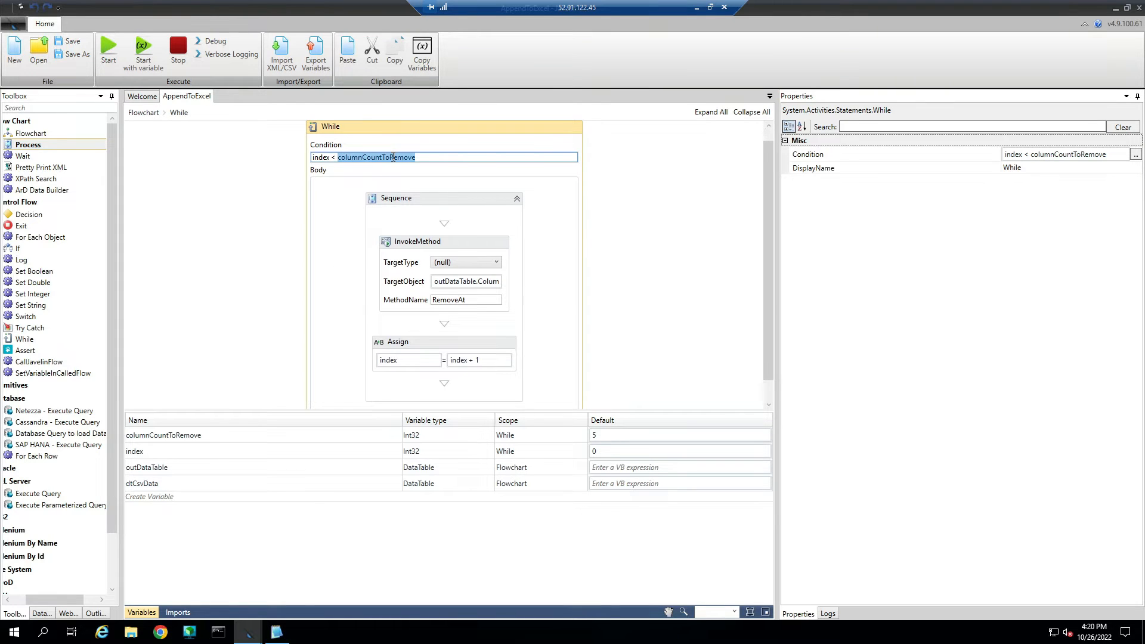
pyautogui.doubleClick(322, 157)
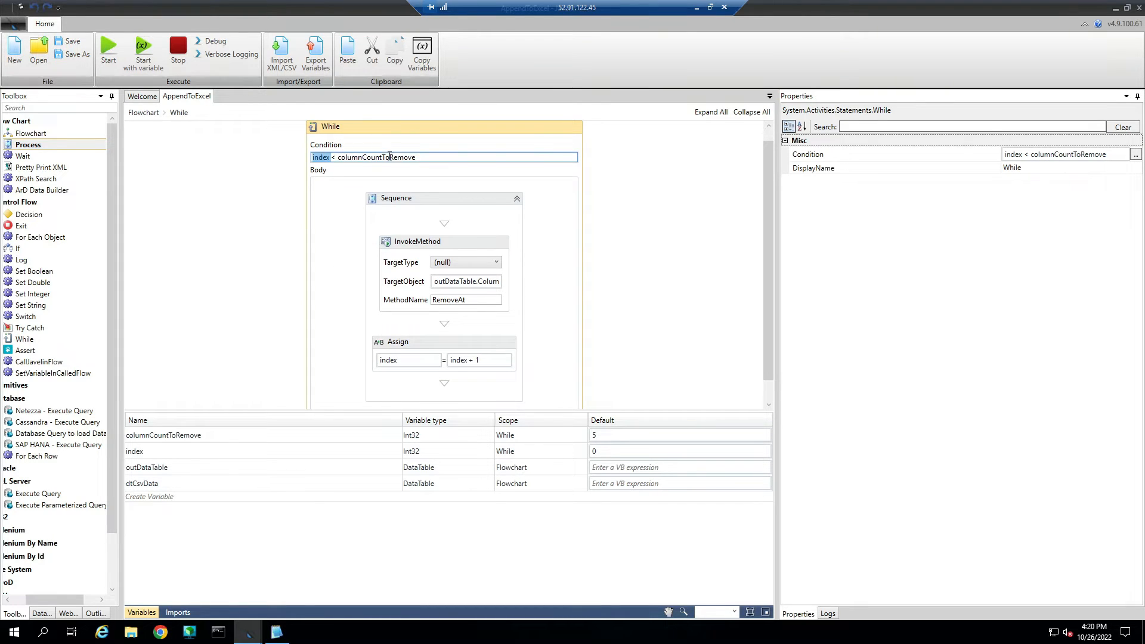
pyautogui.doubleClick(390, 157)
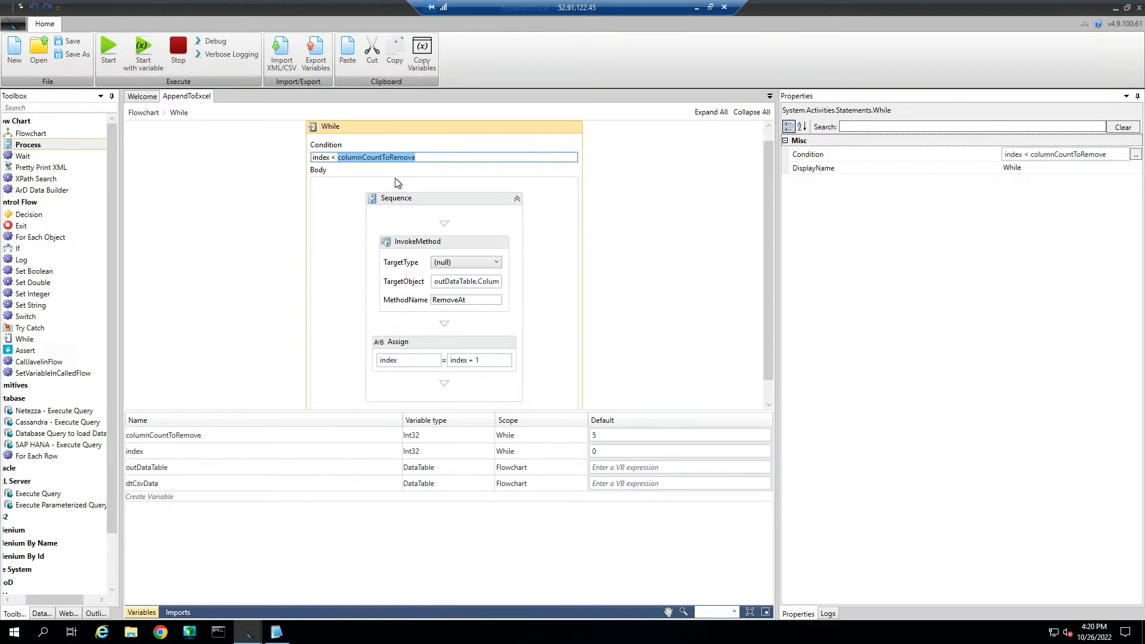
# - Inspect the InvokeMethod activity in the While body, highlighting outDataTable in its target object
pyautogui.scroll(-1, 454, 280)
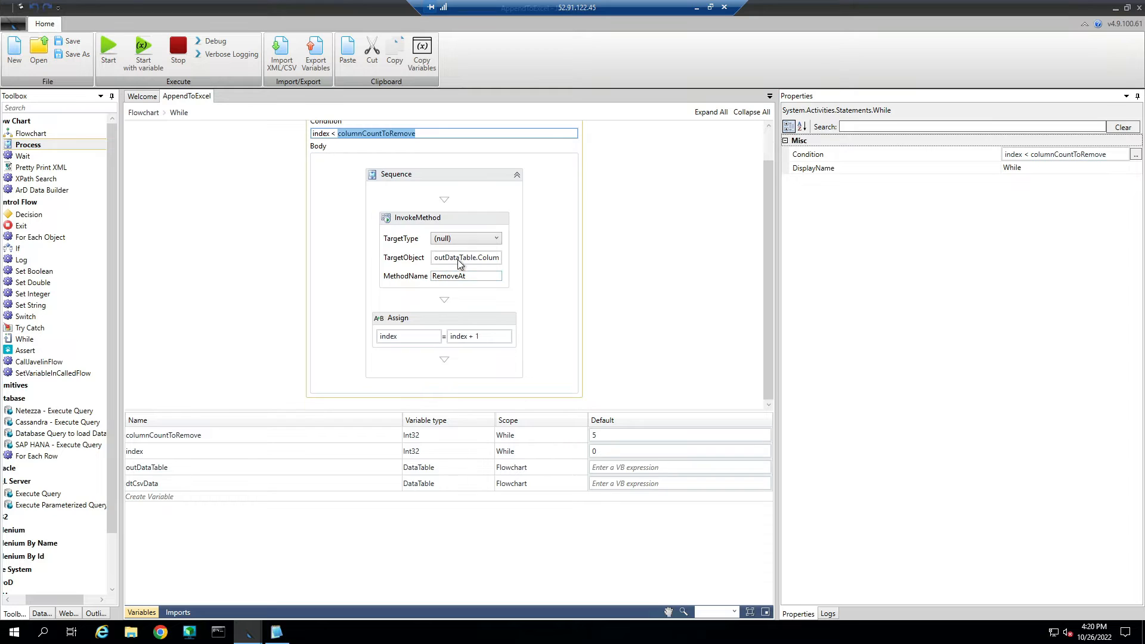
pyautogui.click(427, 218)
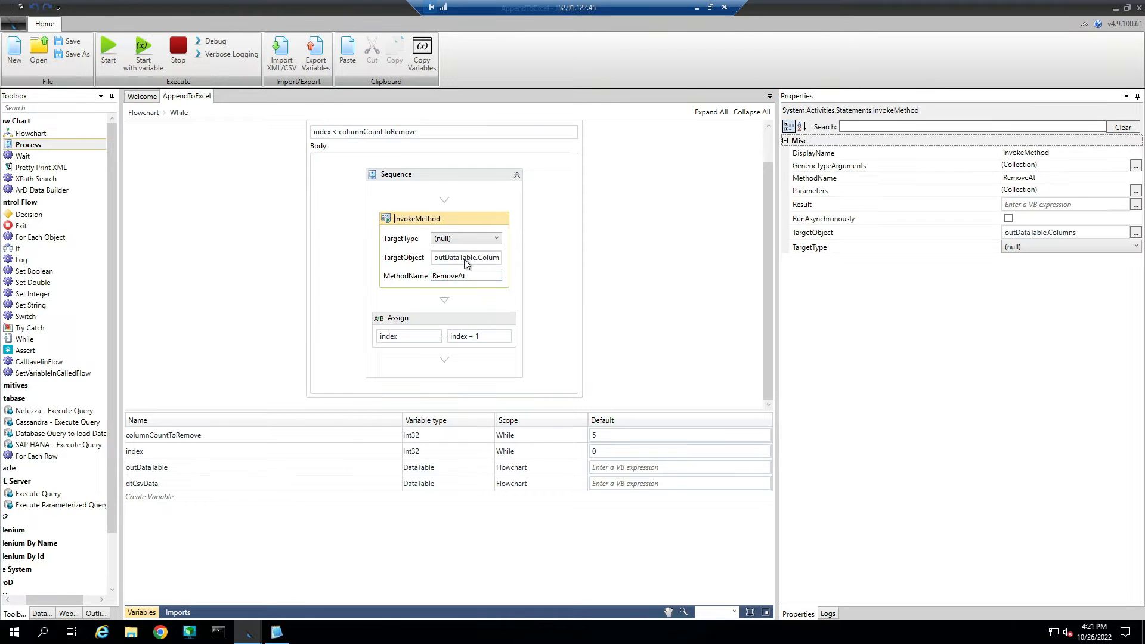
pyautogui.doubleClick(454, 258)
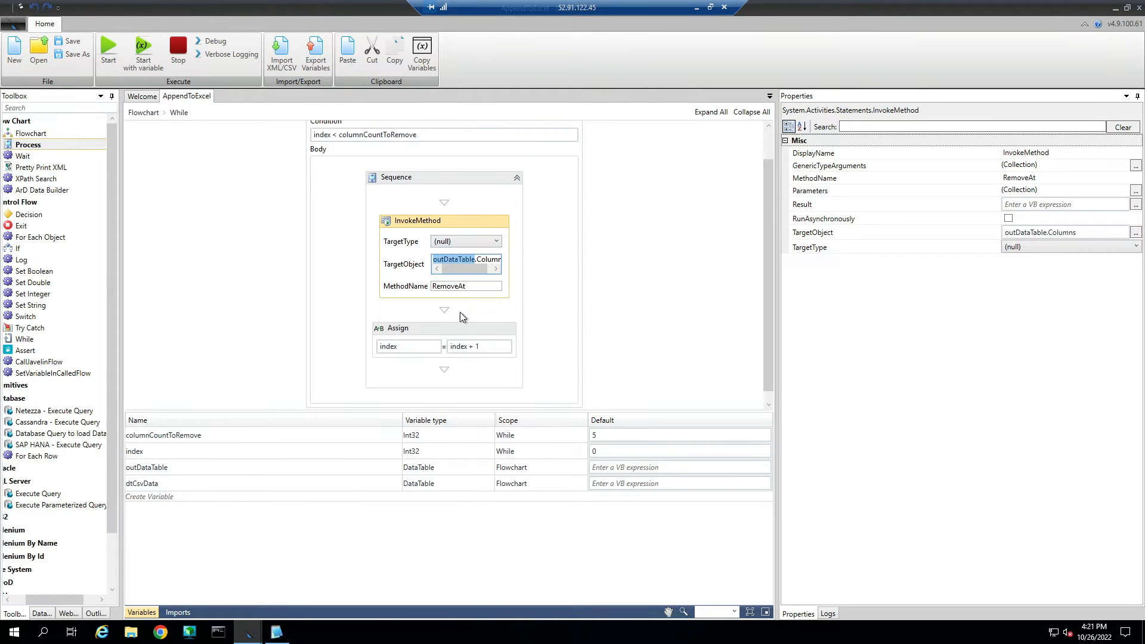
pyautogui.scroll(-1, 469, 305)
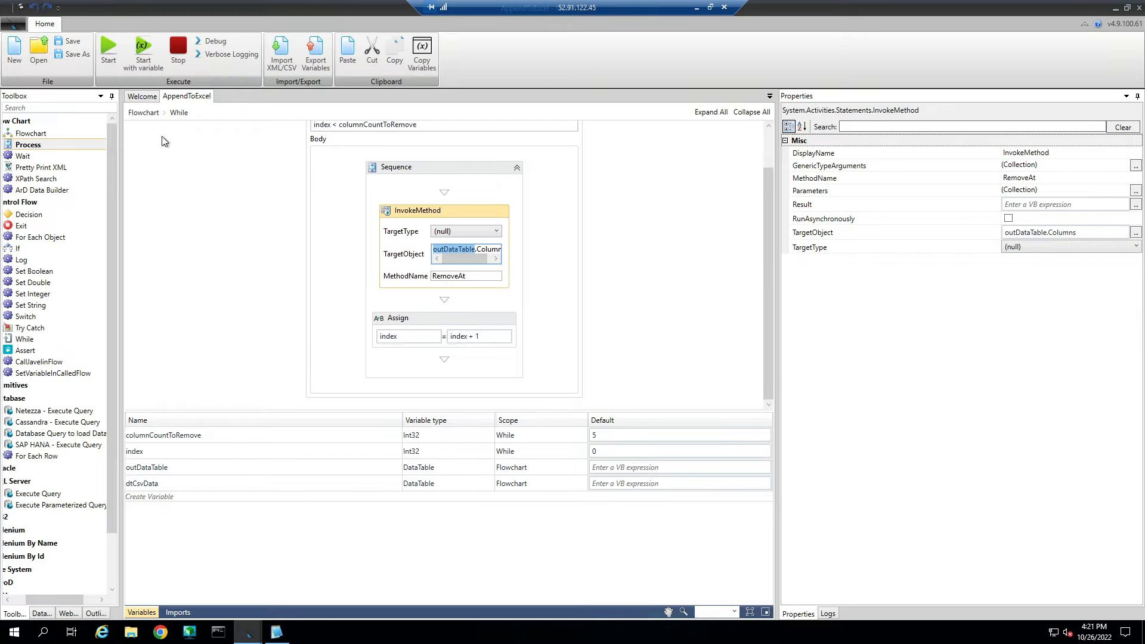
# - Return to the main flowchart and inspect the LogActivity and ExportDataTableActivity settings below the While loop
pyautogui.click(143, 113)
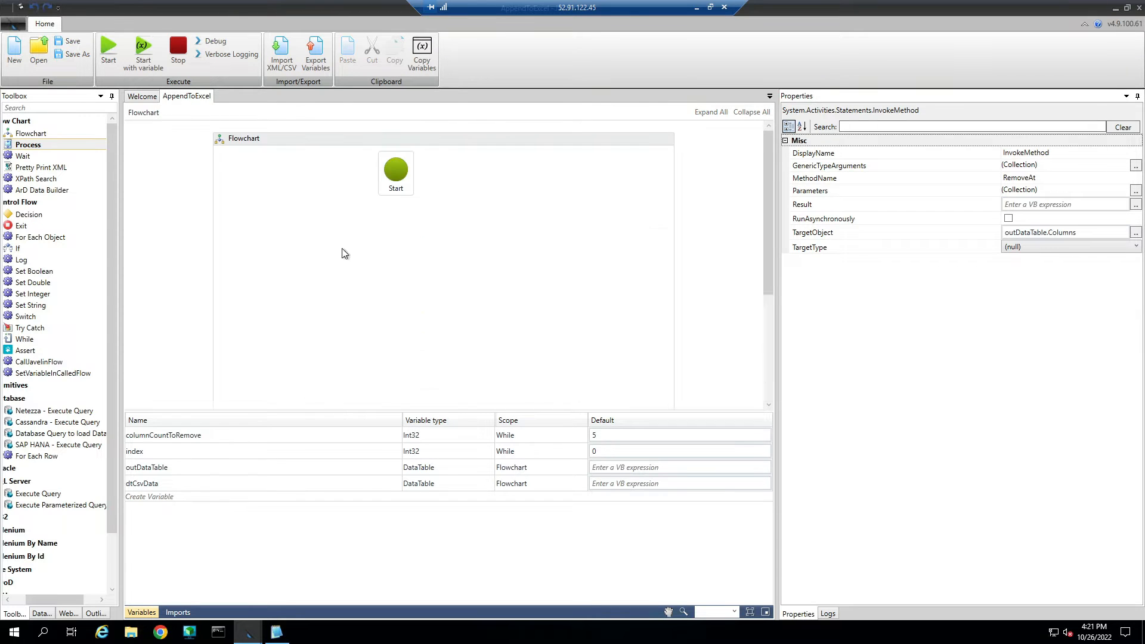
pyautogui.scroll(-3, 436, 314)
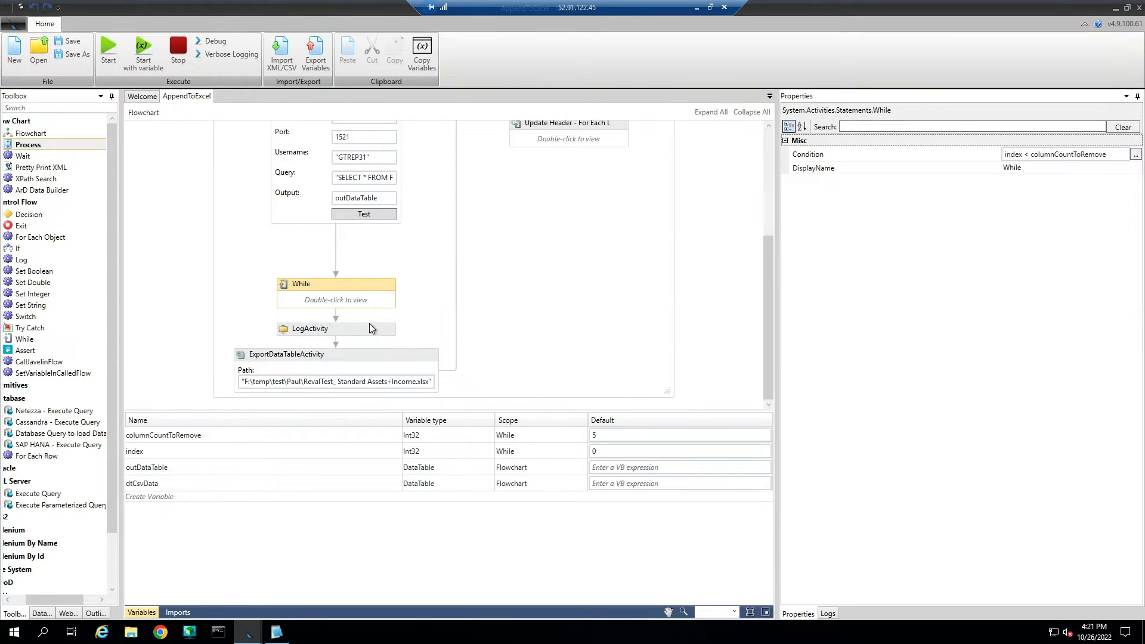
pyautogui.click(314, 332)
pyautogui.click(329, 360)
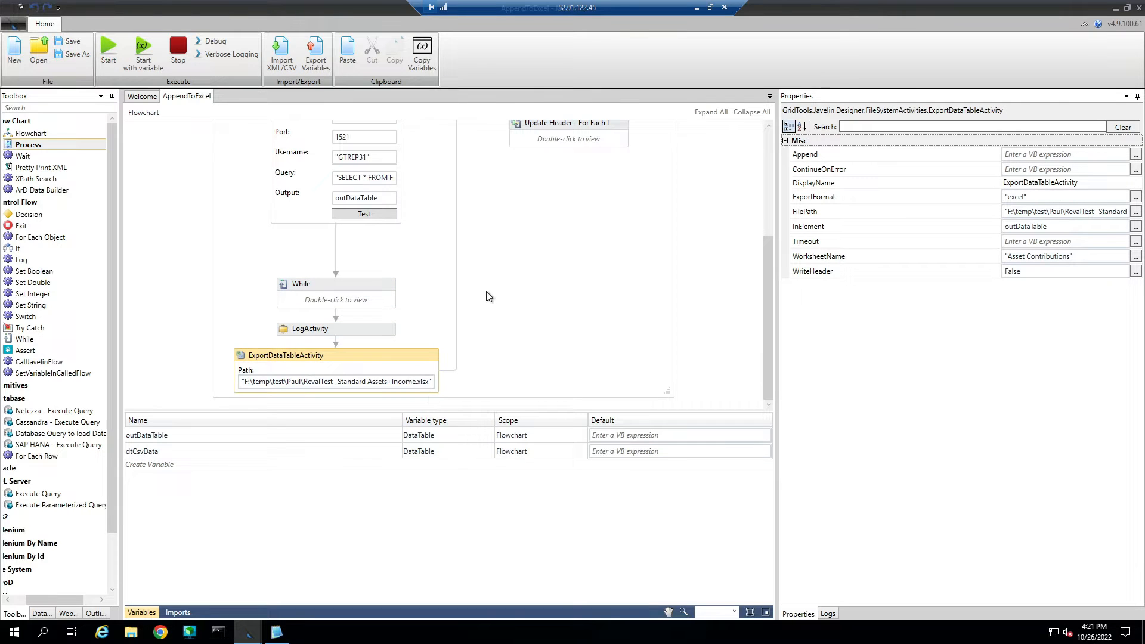
# - Inspect the Read Header CSV settings and the EditExcelCellValueActivity inside the Update Header - For Each Line loop
pyautogui.scroll(5, 486, 292)
pyautogui.click(551, 161)
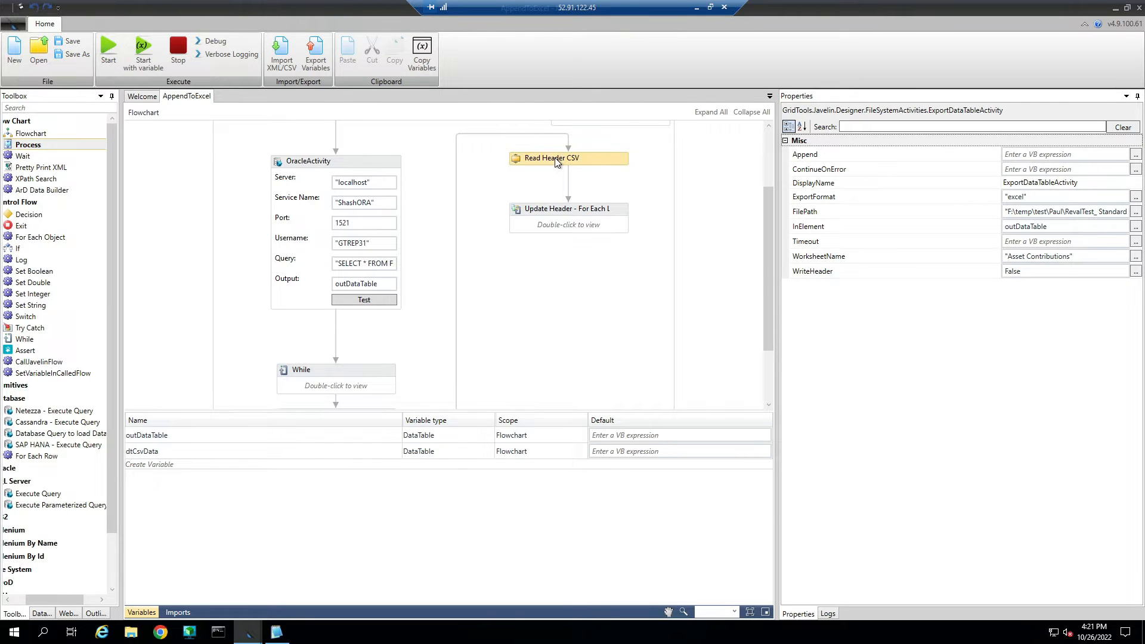
pyautogui.doubleClick(584, 218)
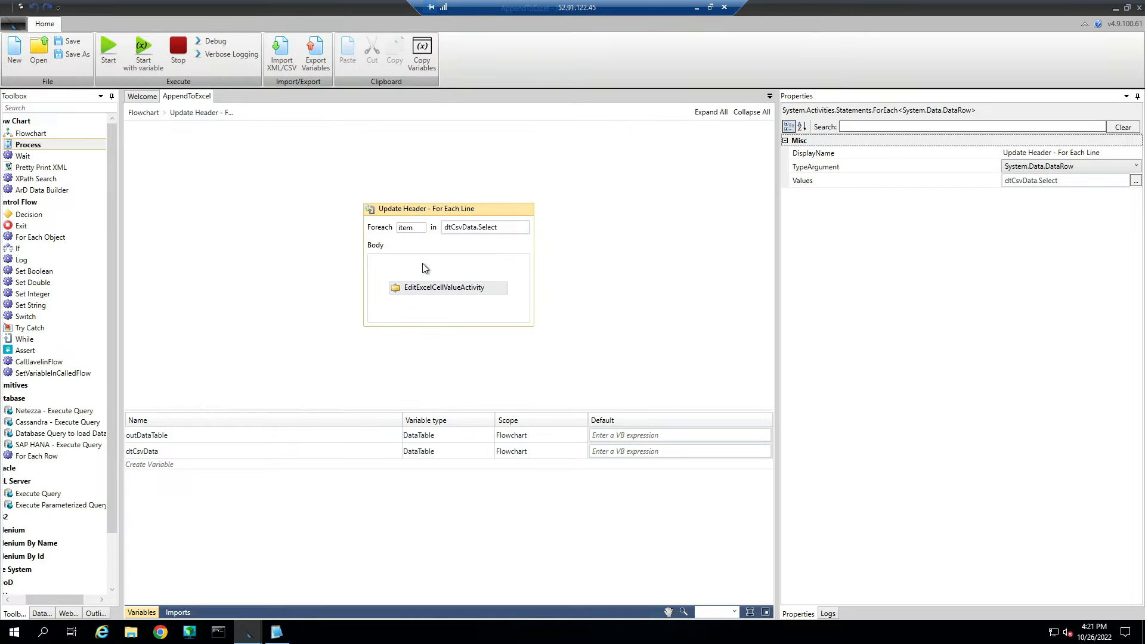
pyautogui.click(432, 290)
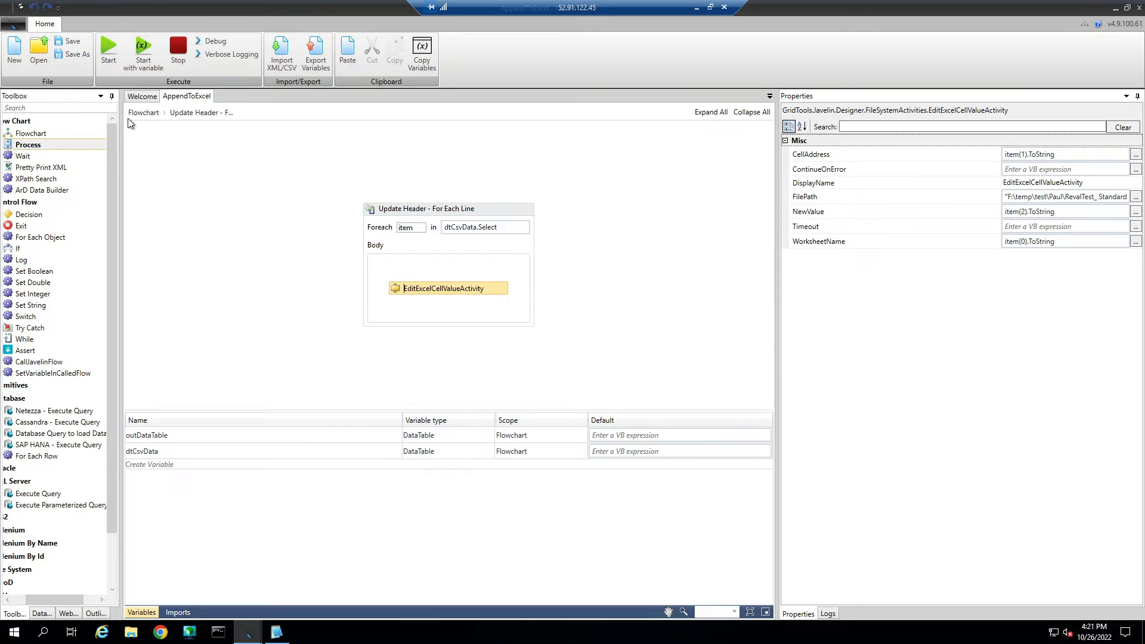
# - Shift OracleActivity slightly in the main flowchart and display the flow's imported namespaces
pyautogui.click(143, 112)
pyautogui.moveTo(345, 257); pyautogui.dragTo(358, 240)
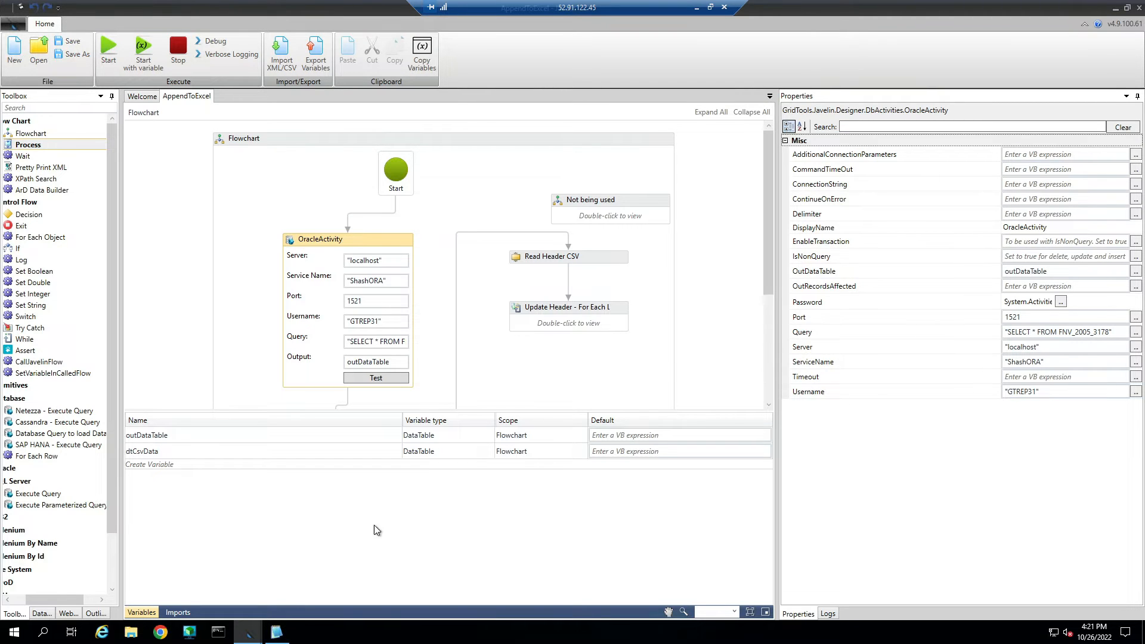
pyautogui.click(188, 613)
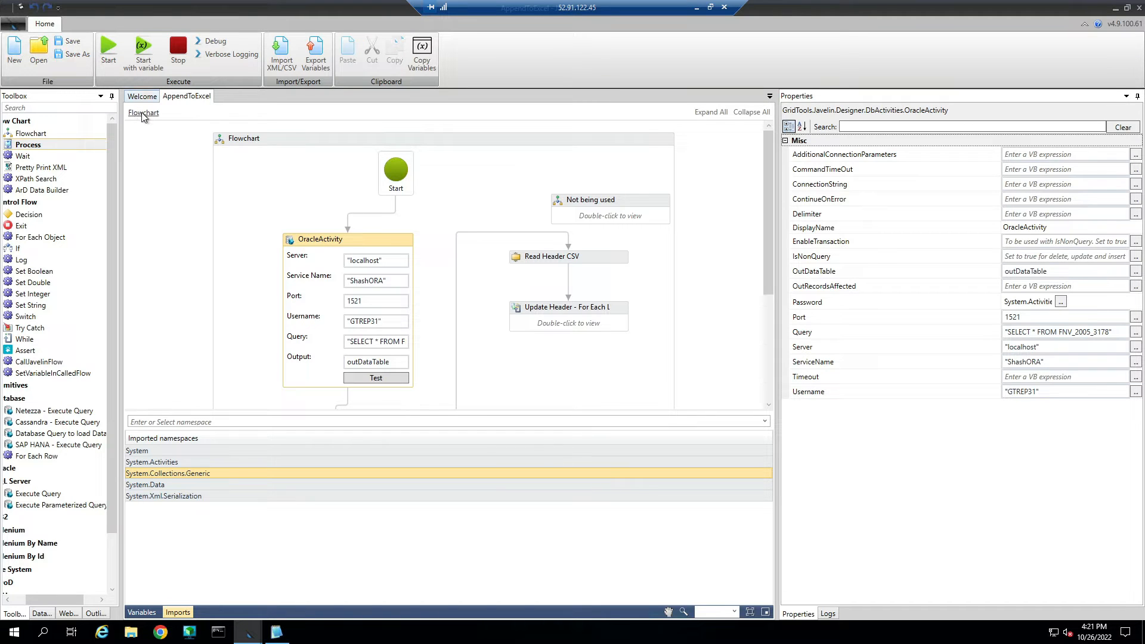
# - Open the recent flows GetPeopleDataRestCall and SqlToOracleBCP, inspecting the settings of RESTPutActivity and DataReaderActivity
pyautogui.click(142, 97)
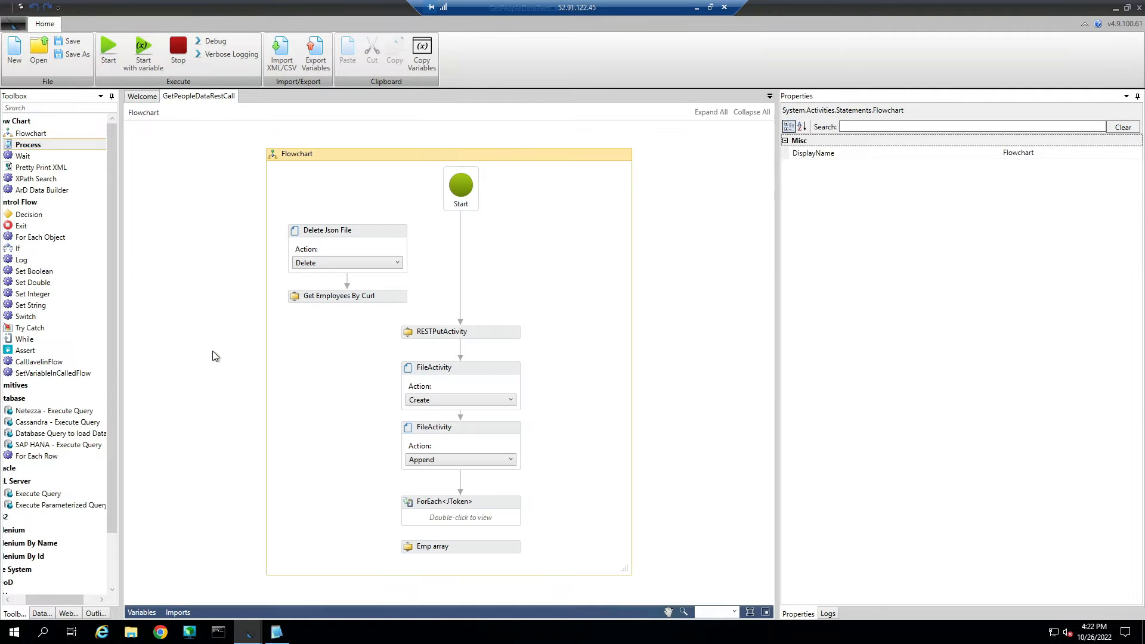
pyautogui.click(455, 332)
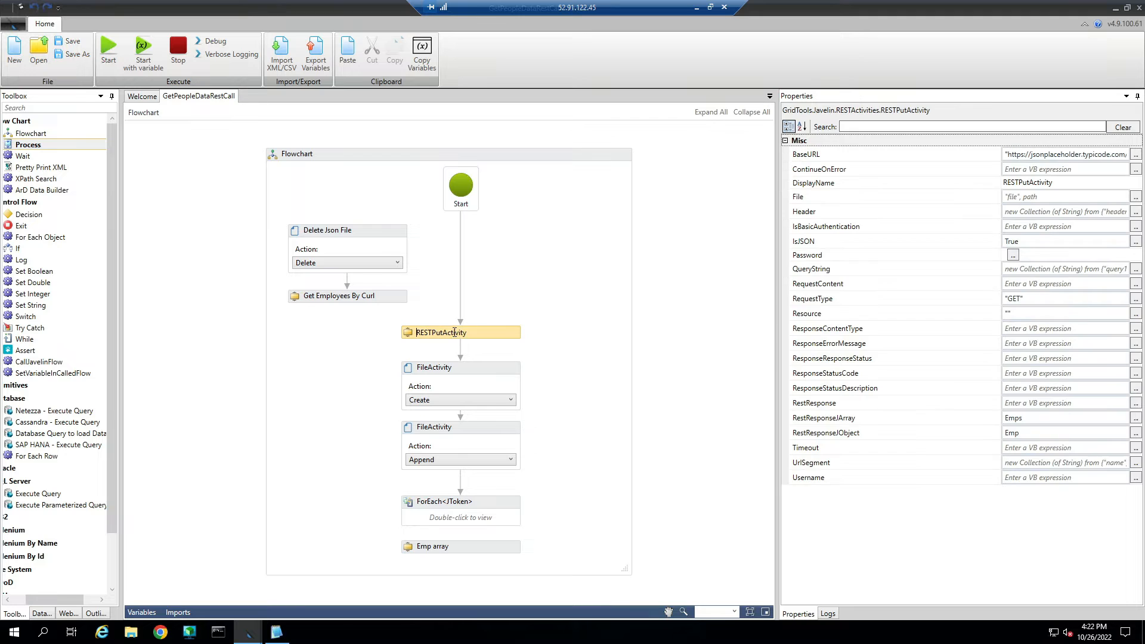
pyautogui.click(138, 98)
pyautogui.click(178, 410)
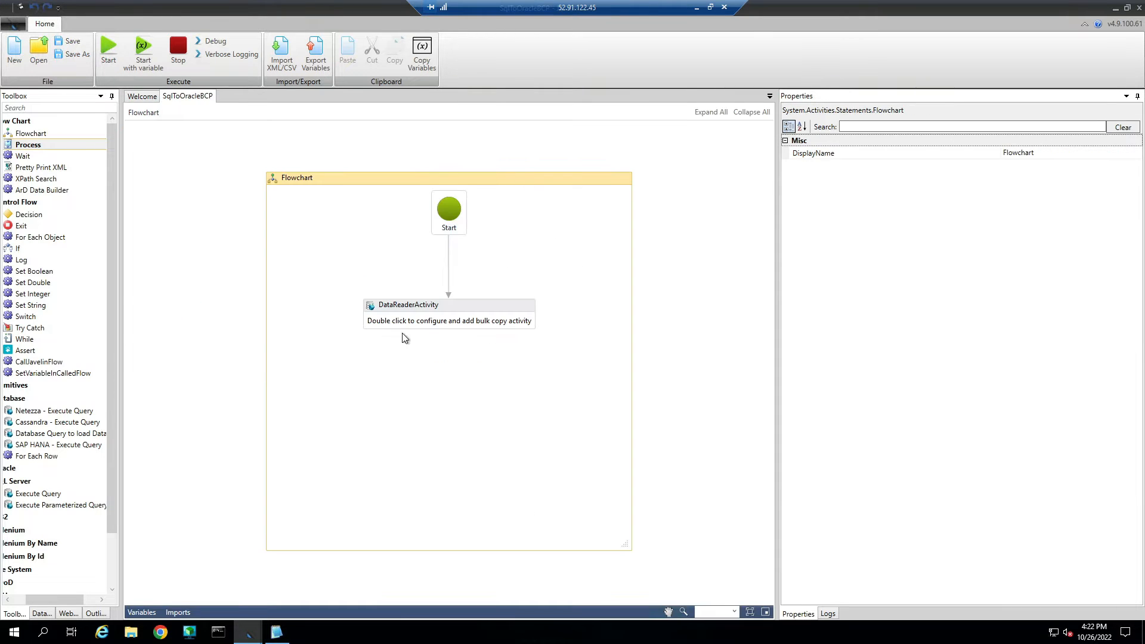
pyautogui.click(441, 307)
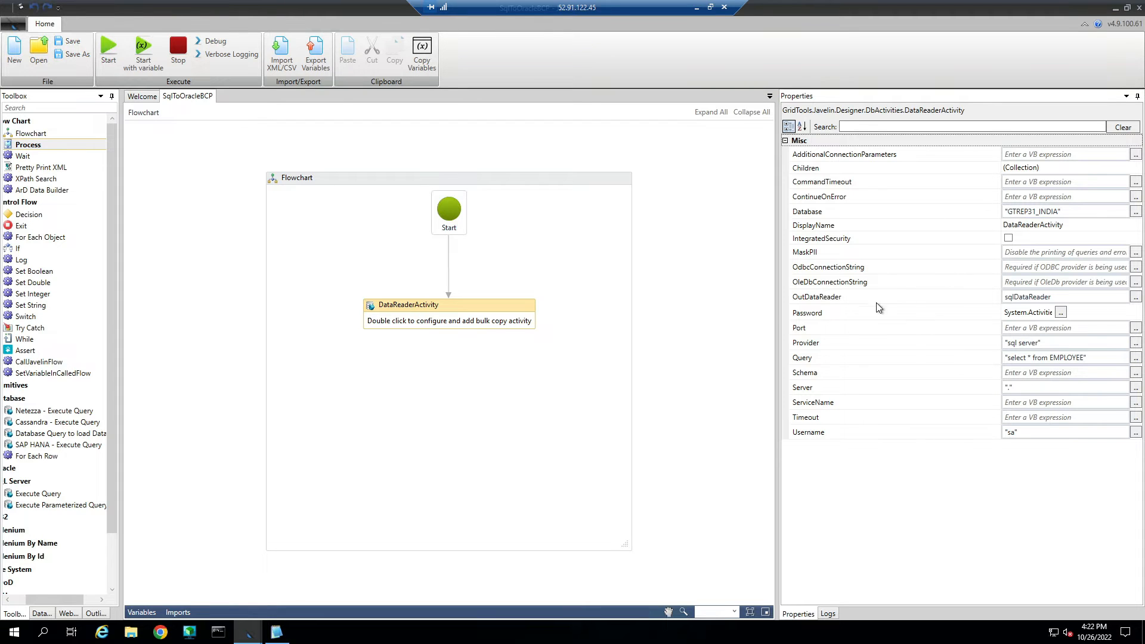
pyautogui.rightClick(186, 97)
pyautogui.click(291, 142)
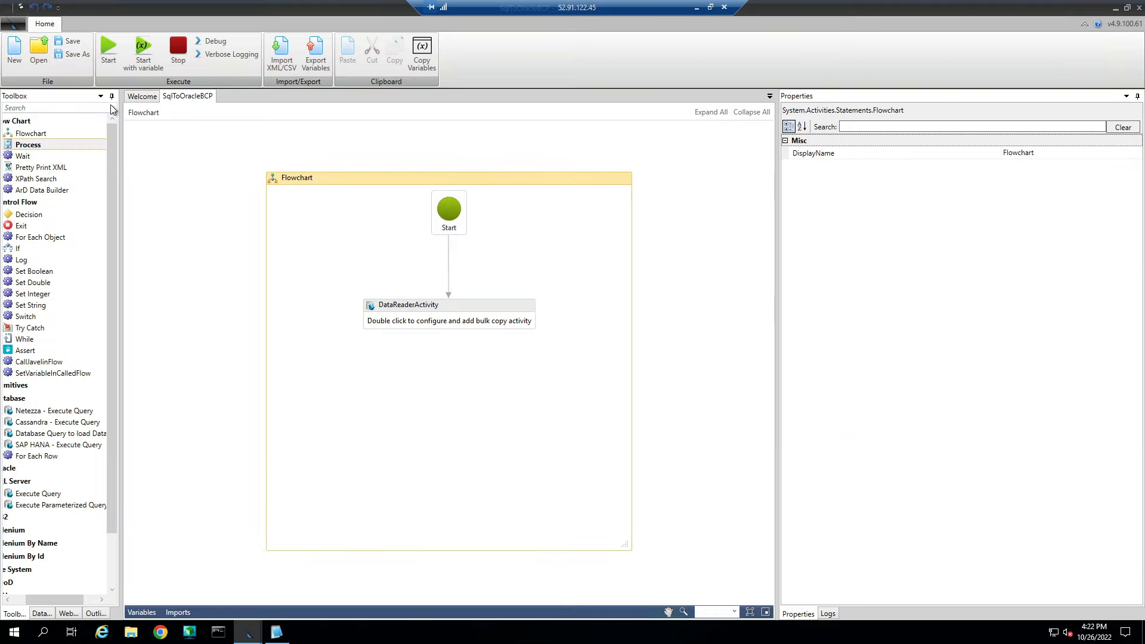
# - Open the XMLWorkflow.vwf example from the Shredder examples folder and select its first activity
pyautogui.click(142, 96)
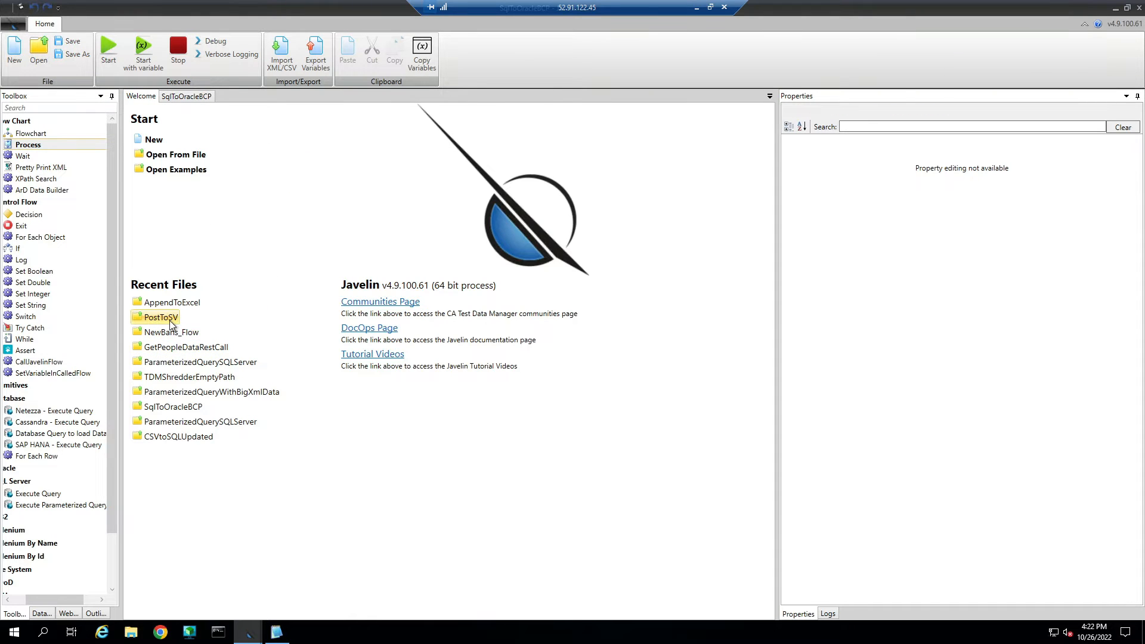
pyautogui.click(174, 170)
pyautogui.click(317, 227)
pyautogui.doubleClick(317, 228)
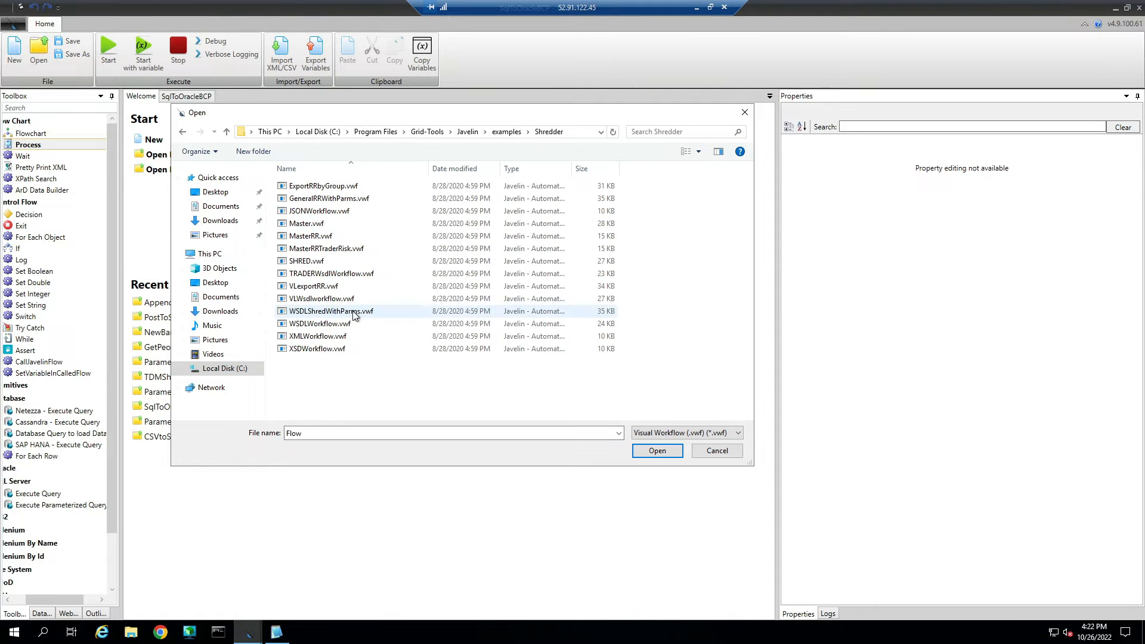
pyautogui.click(346, 339)
pyautogui.doubleClick(346, 338)
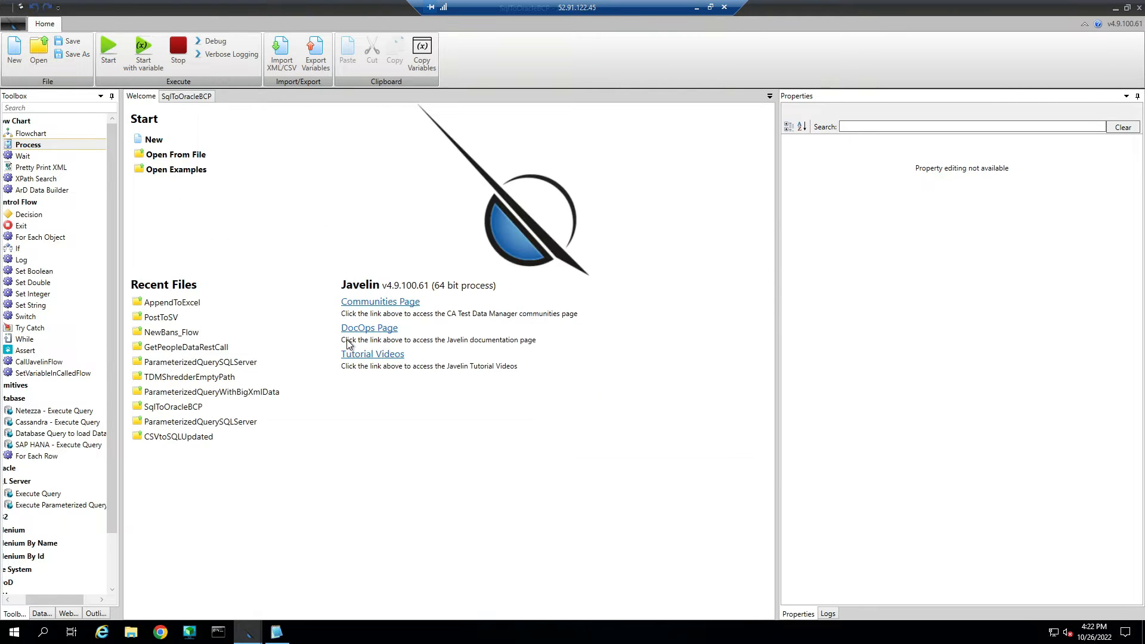
pyautogui.click(428, 292)
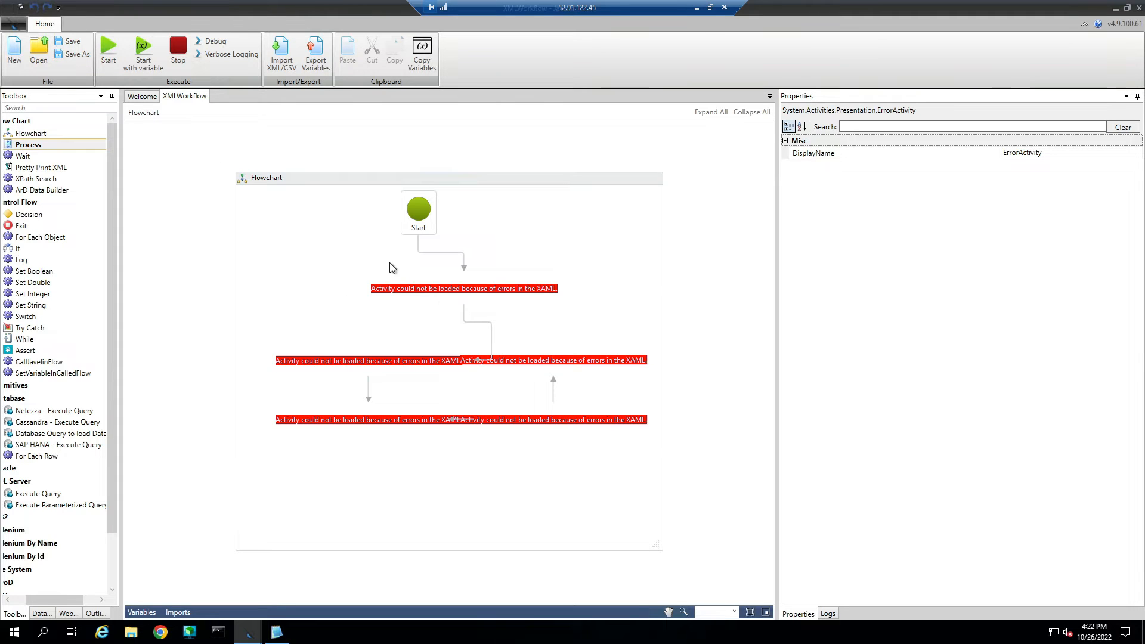
# - Reopen the recent flow GetPeopleDataRestCall and delete the connector from Start to RESTPutActivity
pyautogui.click(141, 99)
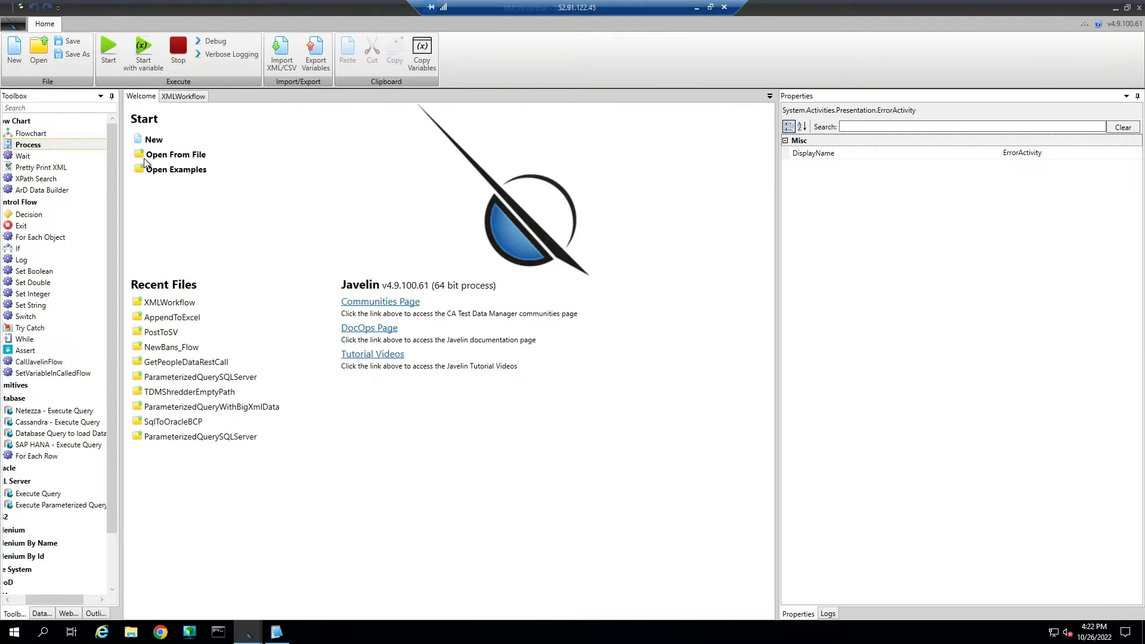
pyautogui.click(190, 363)
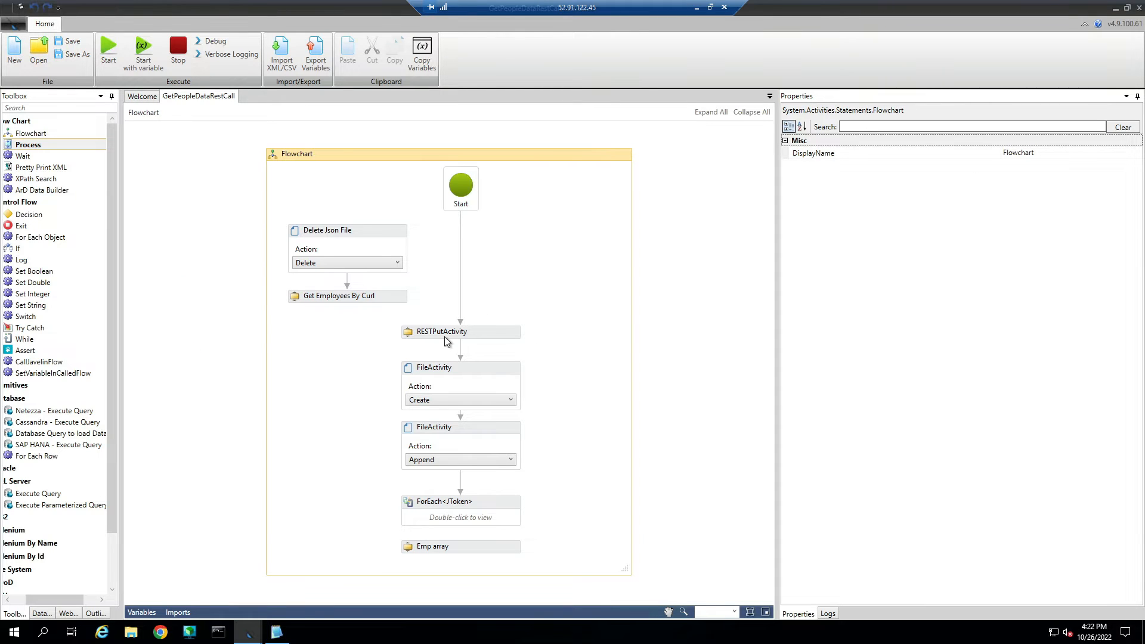
pyautogui.click(460, 253)
pyautogui.press('Delete')
# - Connect Start to Delete Json File, and Get Employees By Curl to RESTPutActivity
pyautogui.click(464, 206)
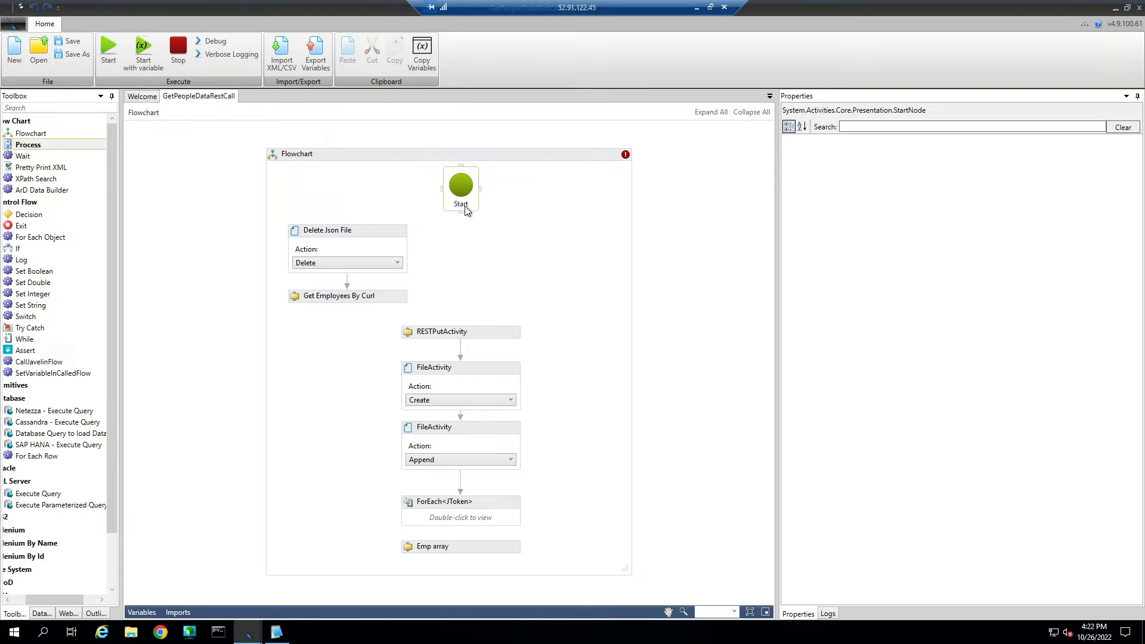
pyautogui.moveTo(464, 210); pyautogui.dragTo(343, 233)
pyautogui.click(348, 296)
pyautogui.moveTo(346, 303); pyautogui.dragTo(460, 332)
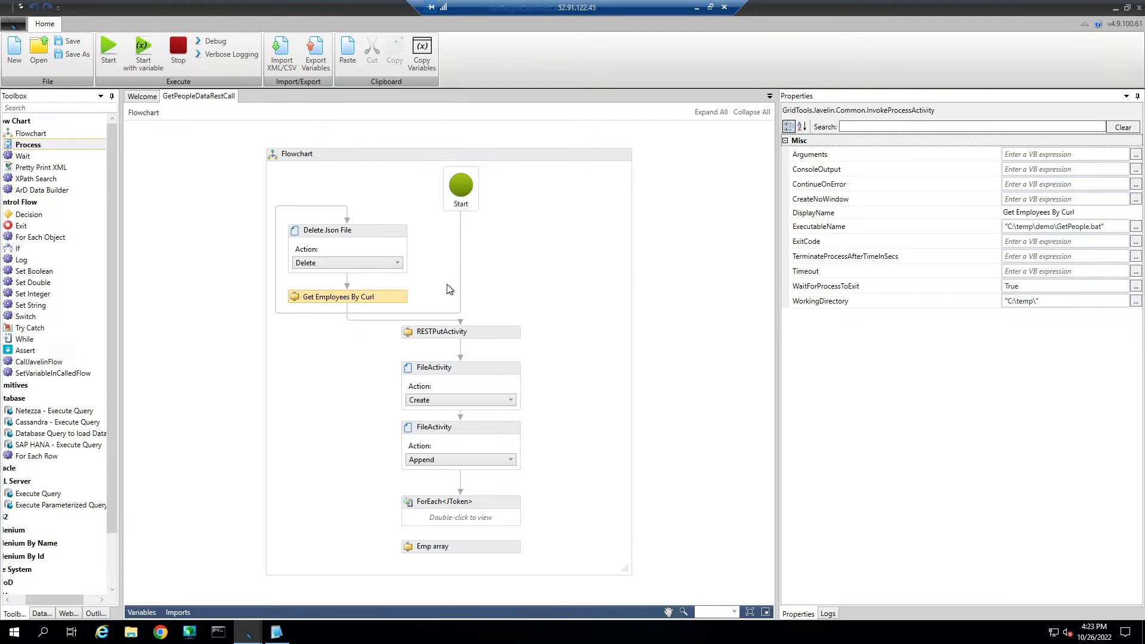
# - Inspect the Delete Json File activity's settings and review its available file actions without changing the selection
pyautogui.click(345, 232)
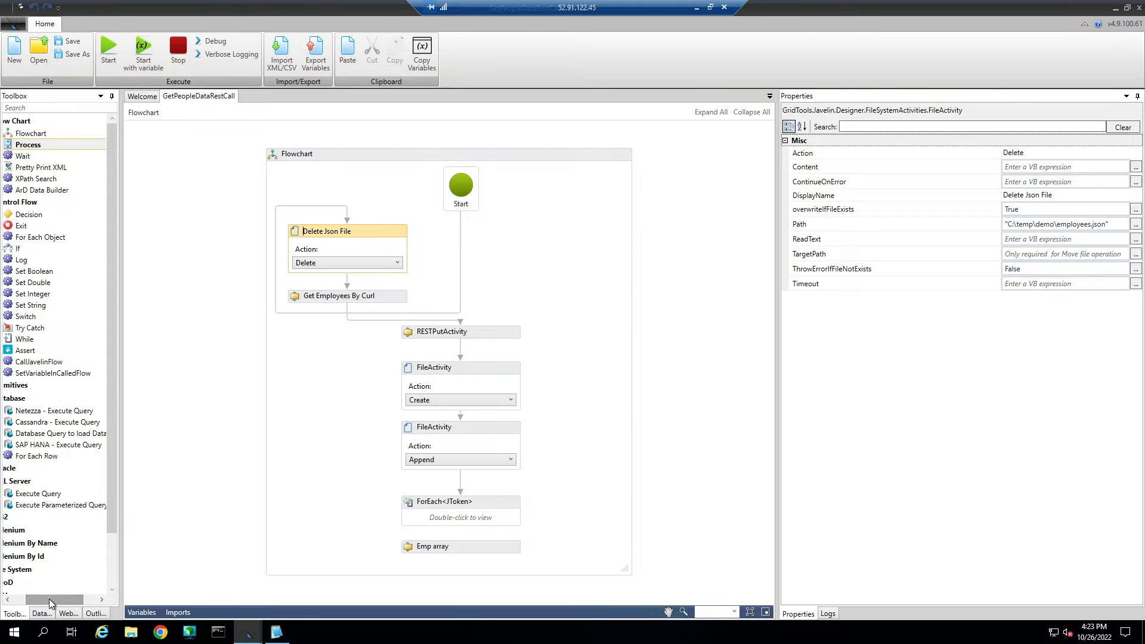
pyautogui.moveTo(49, 599); pyautogui.dragTo(3, 593)
pyautogui.click(392, 264)
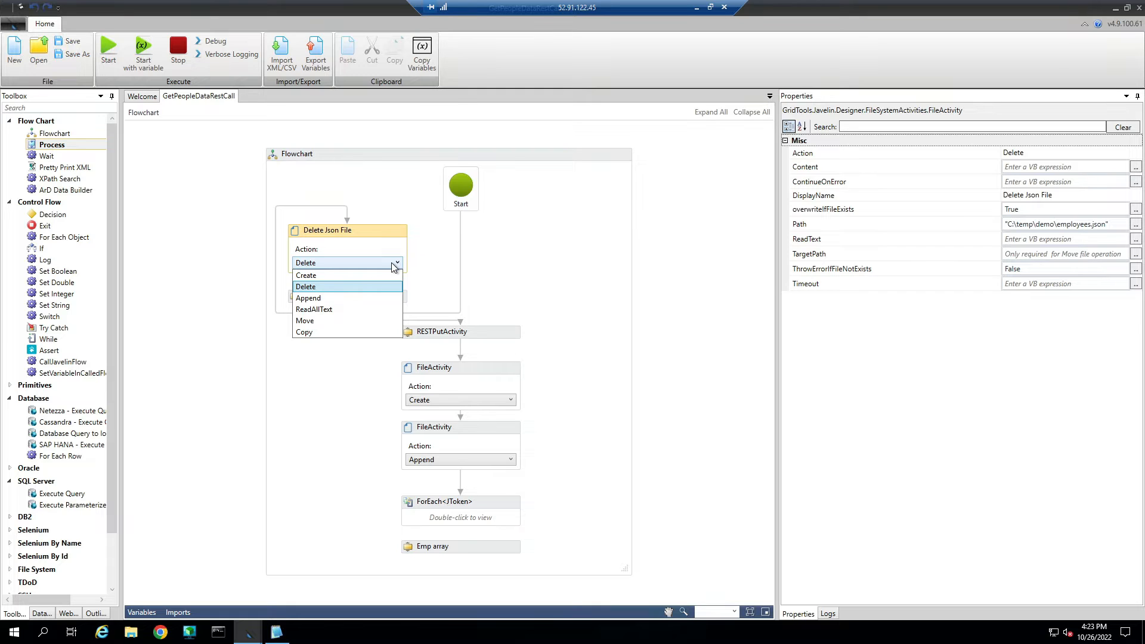
pyautogui.click(392, 263)
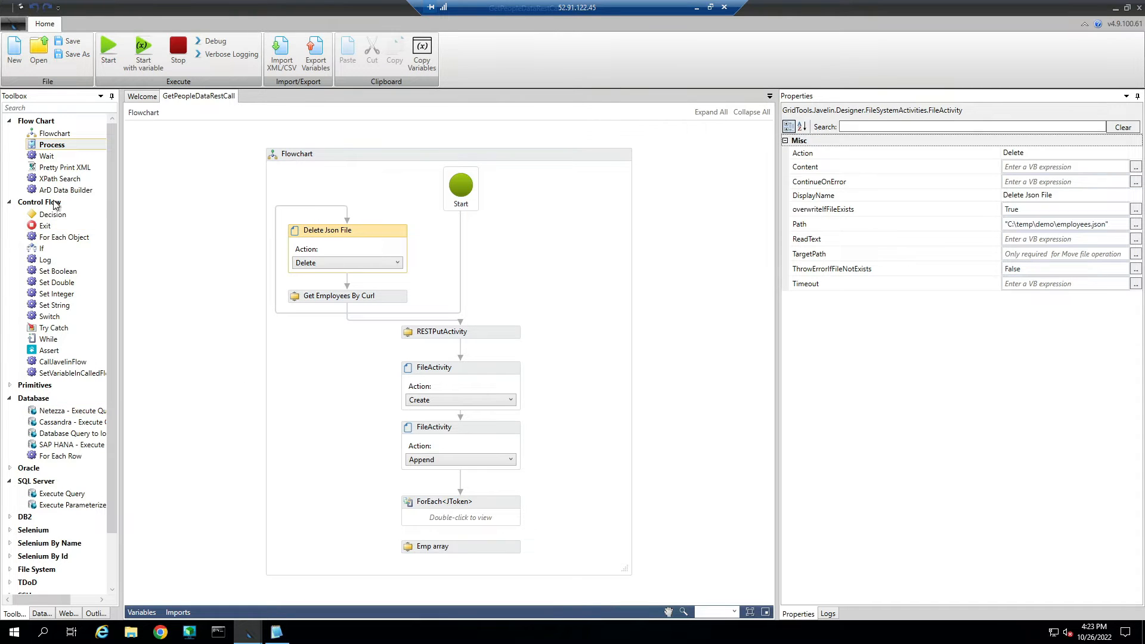
# - Filter the toolbox activities by "File" and look through the matching activity groups, including SSH
pyautogui.click(10, 202)
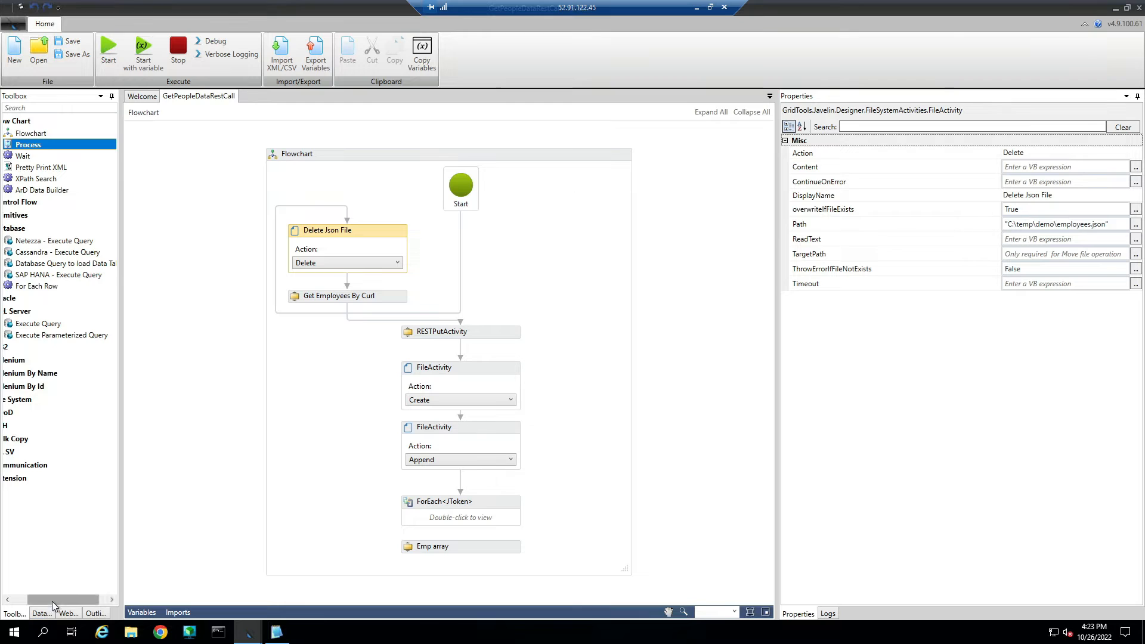
pyautogui.moveTo(57, 599); pyautogui.dragTo(9, 599)
pyautogui.click(33, 110)
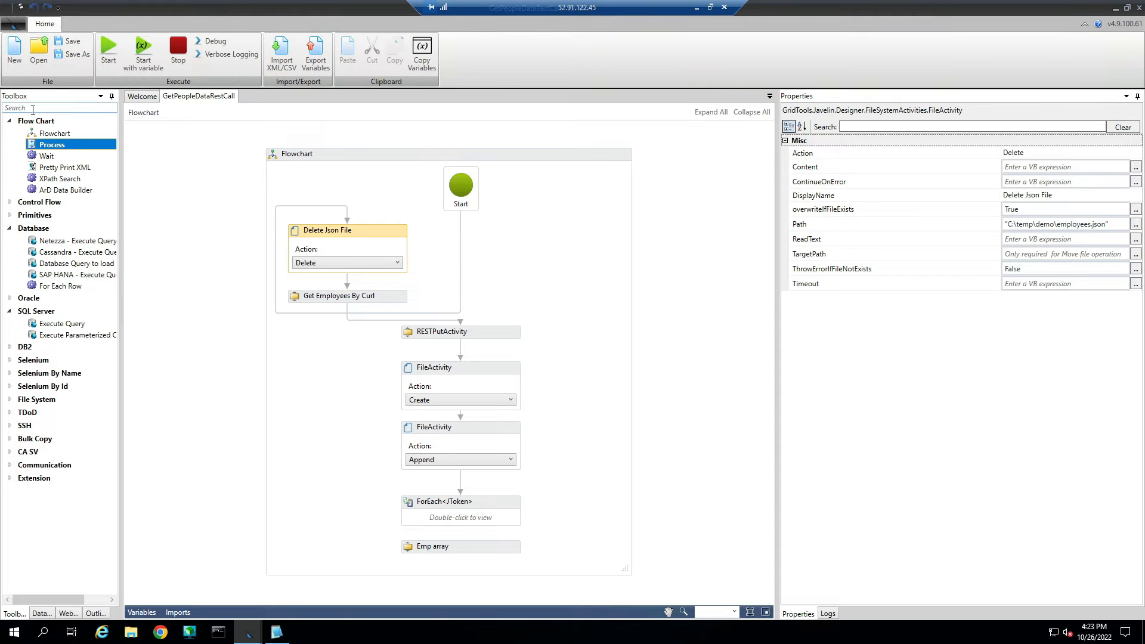
pyautogui.click(35, 107)
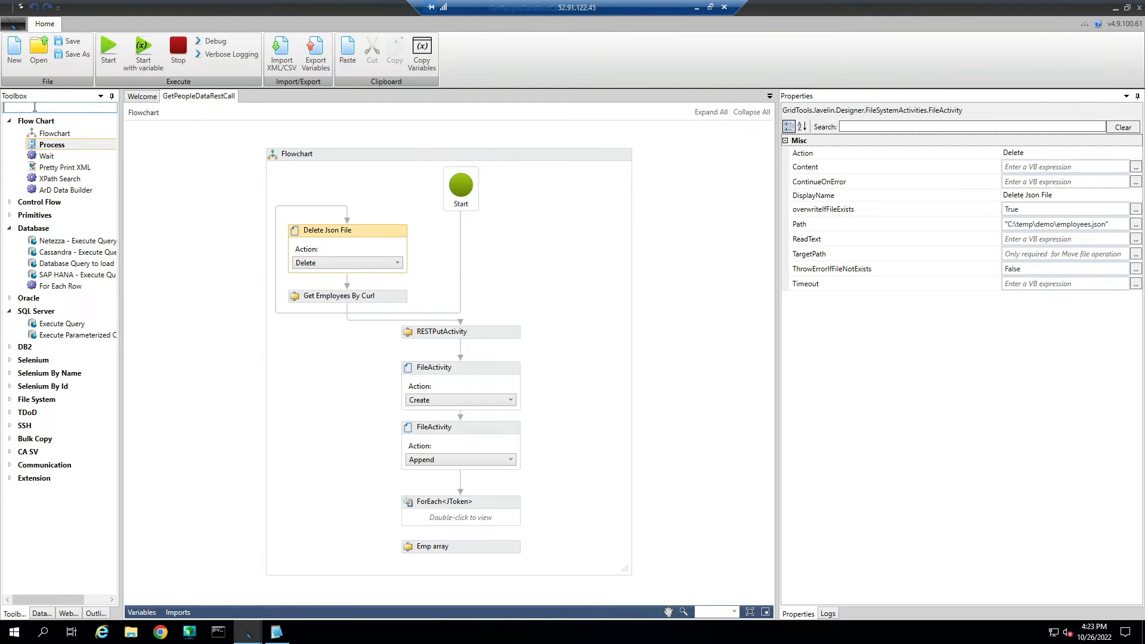
pyautogui.write('File')
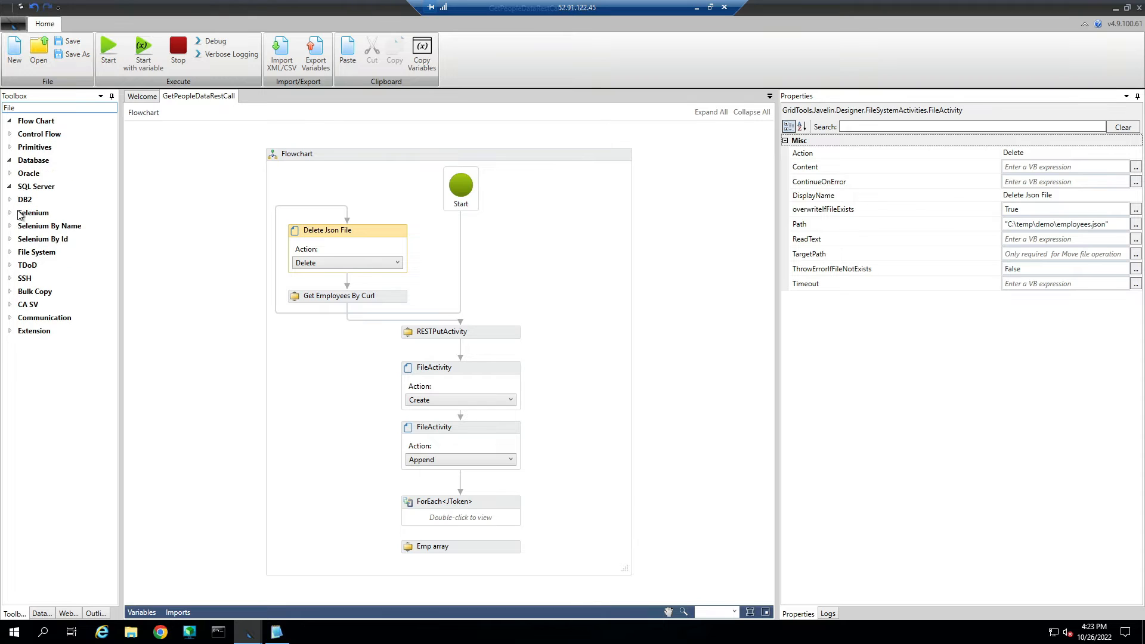
pyautogui.click(10, 279)
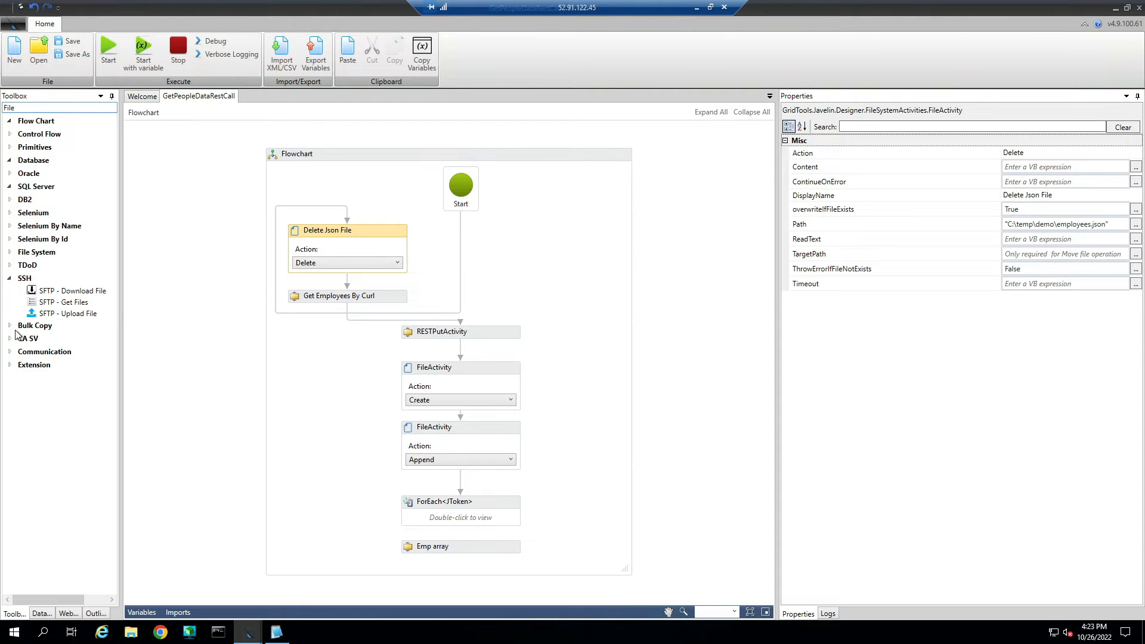
pyautogui.click(9, 279)
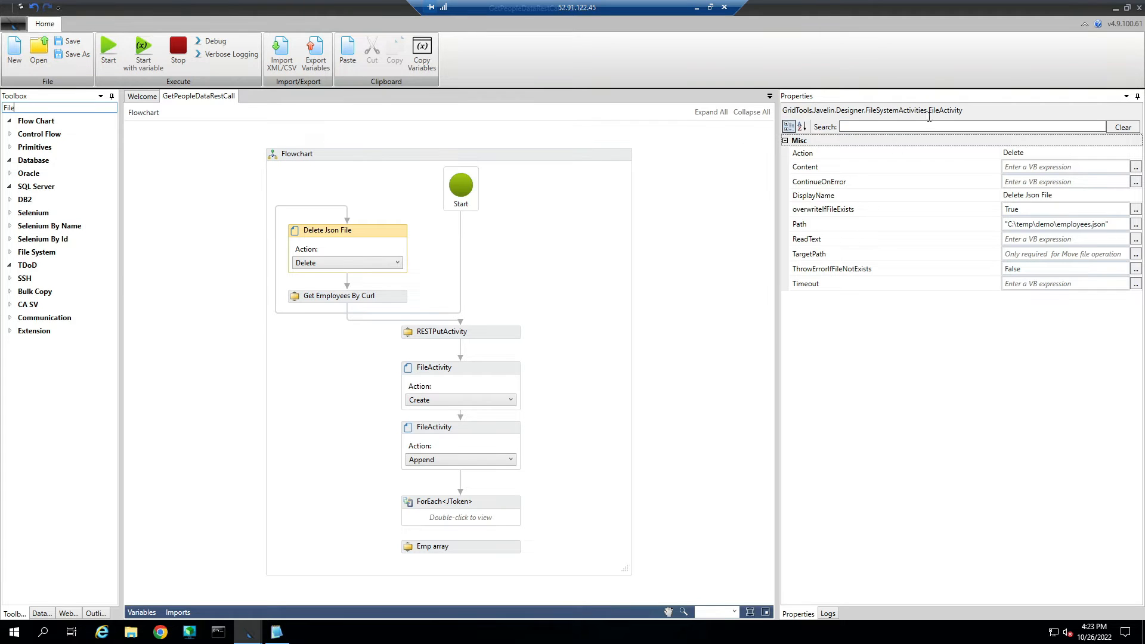
# - Add a File Operation activity from the File System group beside Delete Json File, and delete it from the flowchart
pyautogui.click(12, 253)
pyautogui.click(71, 269)
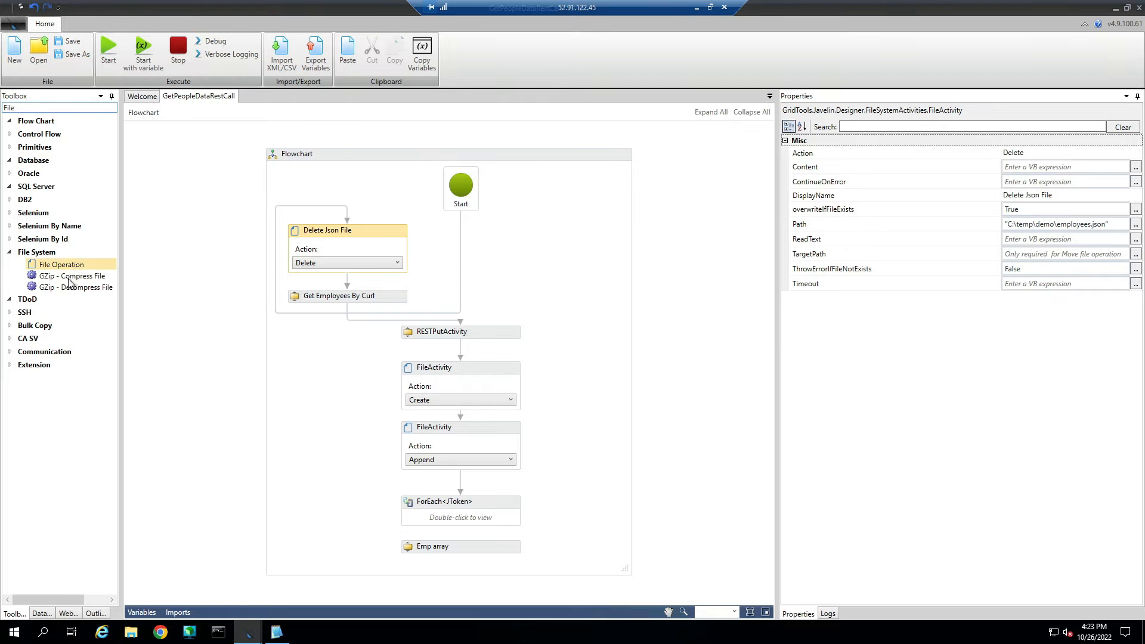
pyautogui.moveTo(71, 269); pyautogui.dragTo(536, 243)
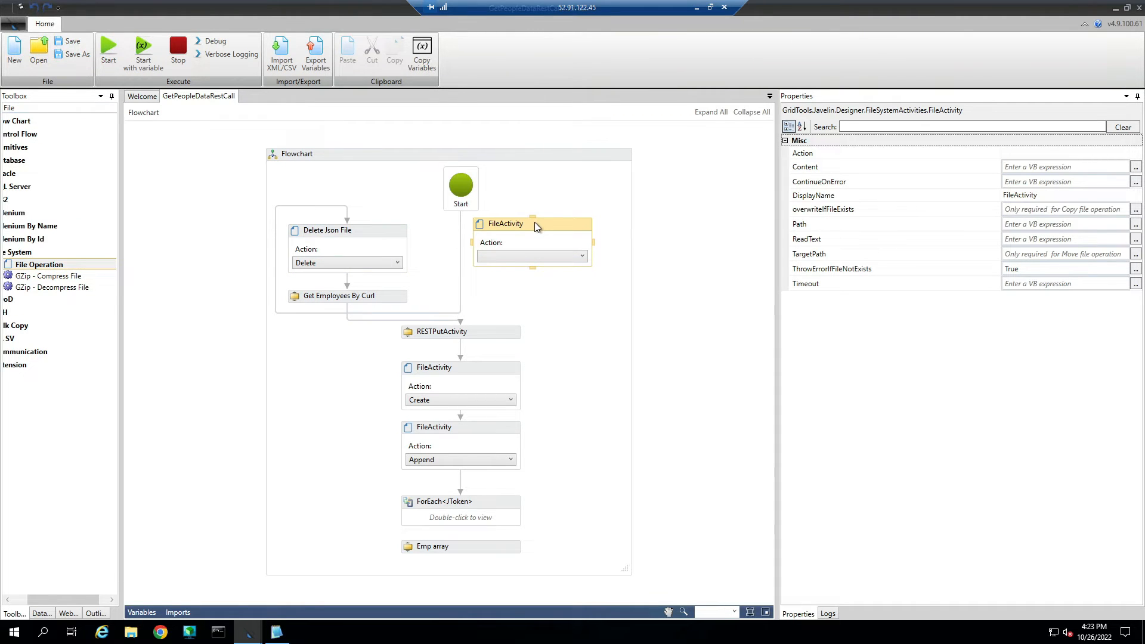
pyautogui.press('Delete')
# - Select the Delete Json File activity, clear the toolbox filter and collapse the toolbox
pyautogui.click(365, 237)
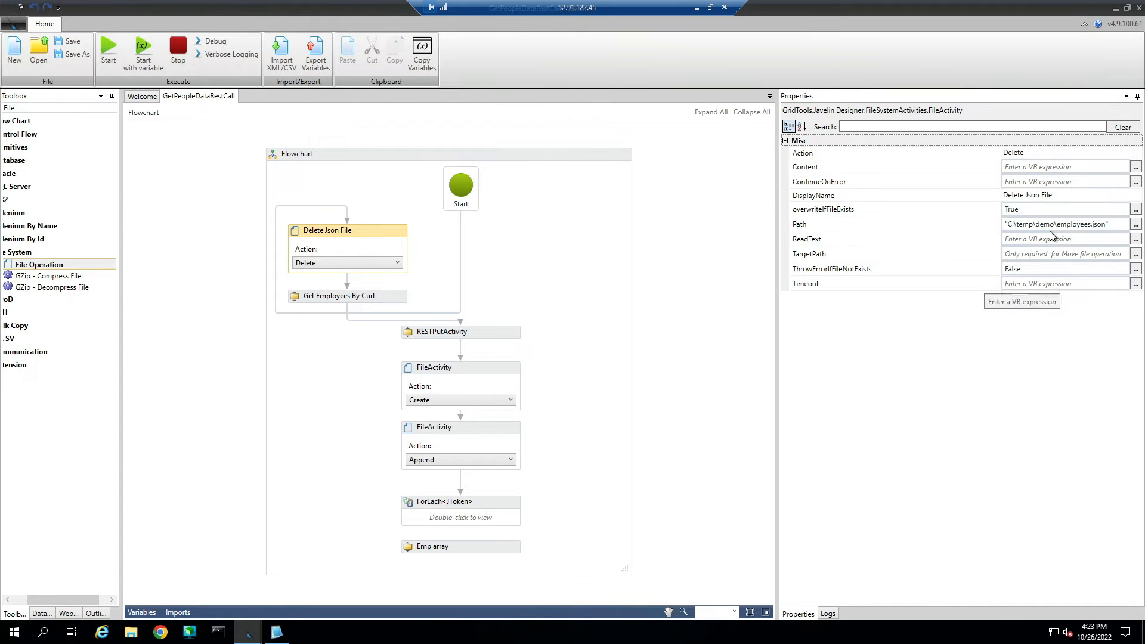
pyautogui.doubleClick(25, 108)
pyautogui.press('BackSpace')
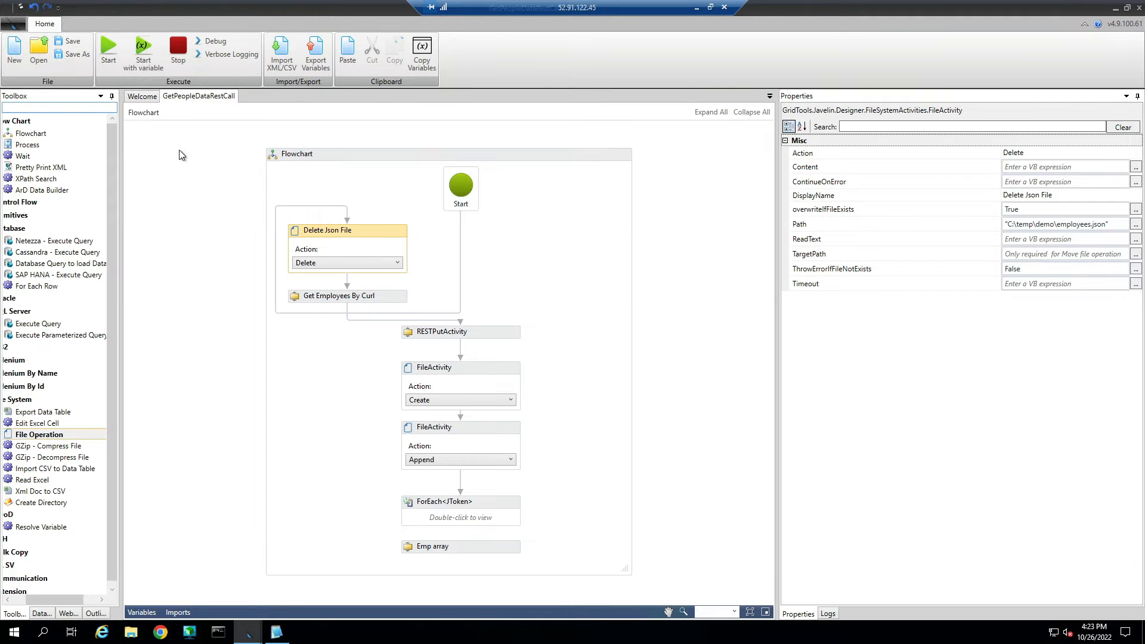
pyautogui.click(112, 97)
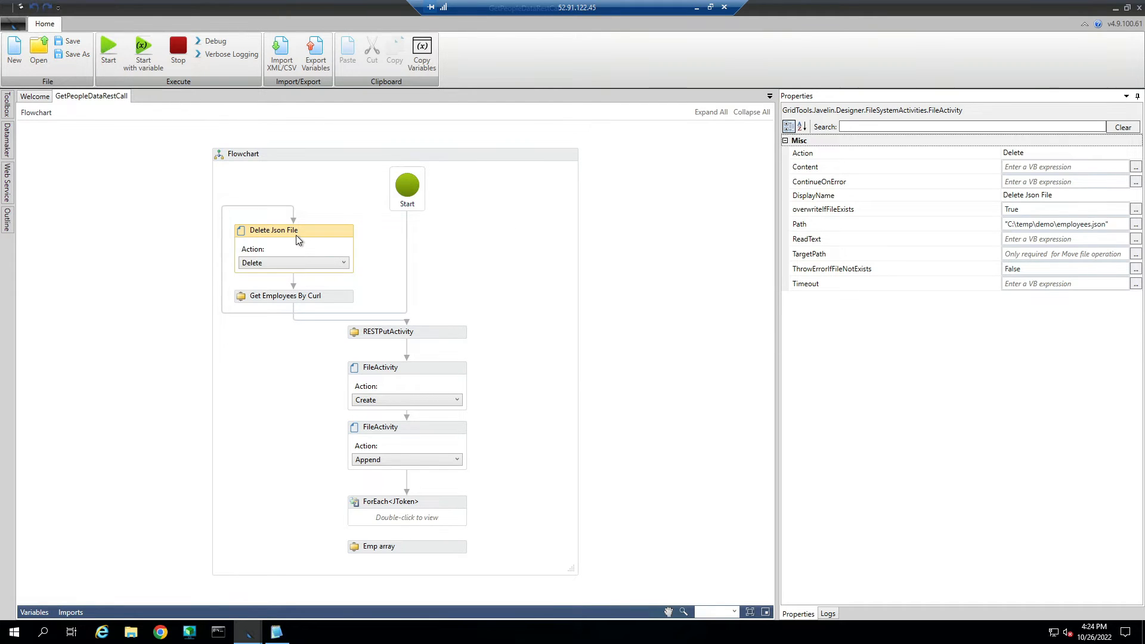
# - Review the Path of Delete Json File and the ExecutableName of Get Employees By Curl
pyautogui.doubleClick(1087, 223)
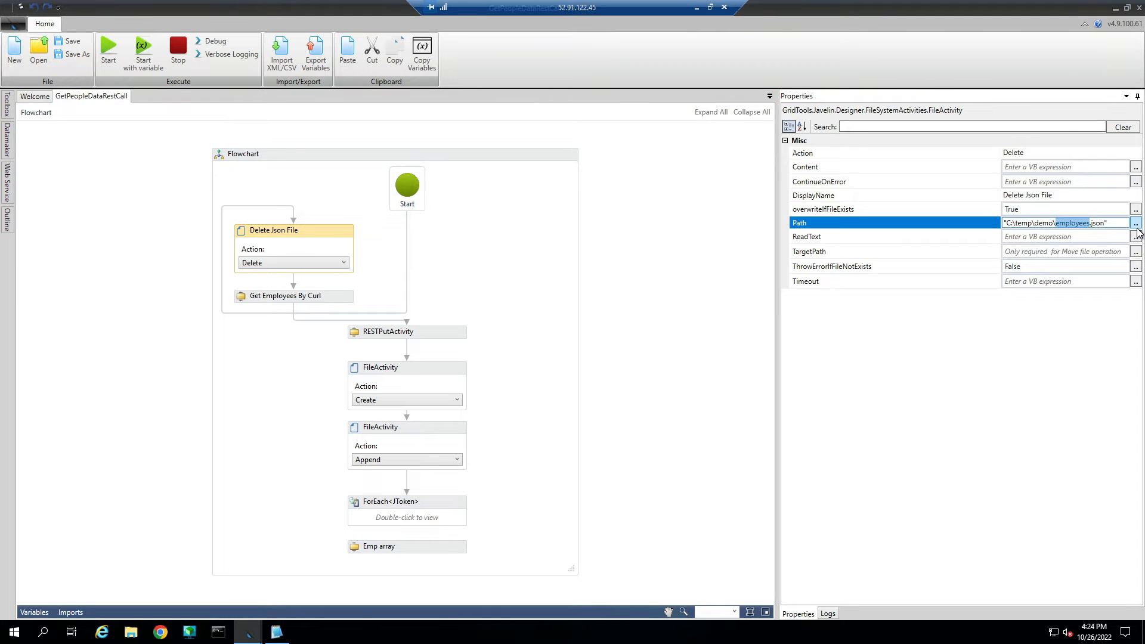
pyautogui.click(334, 298)
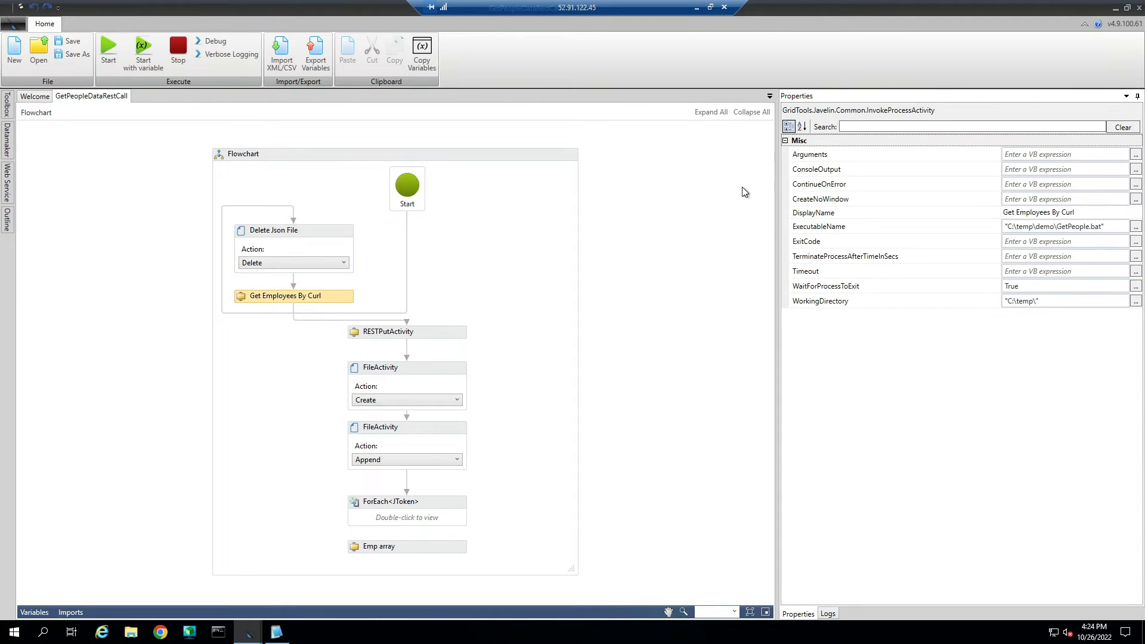
pyautogui.click(1091, 225)
pyautogui.doubleClick(1092, 224)
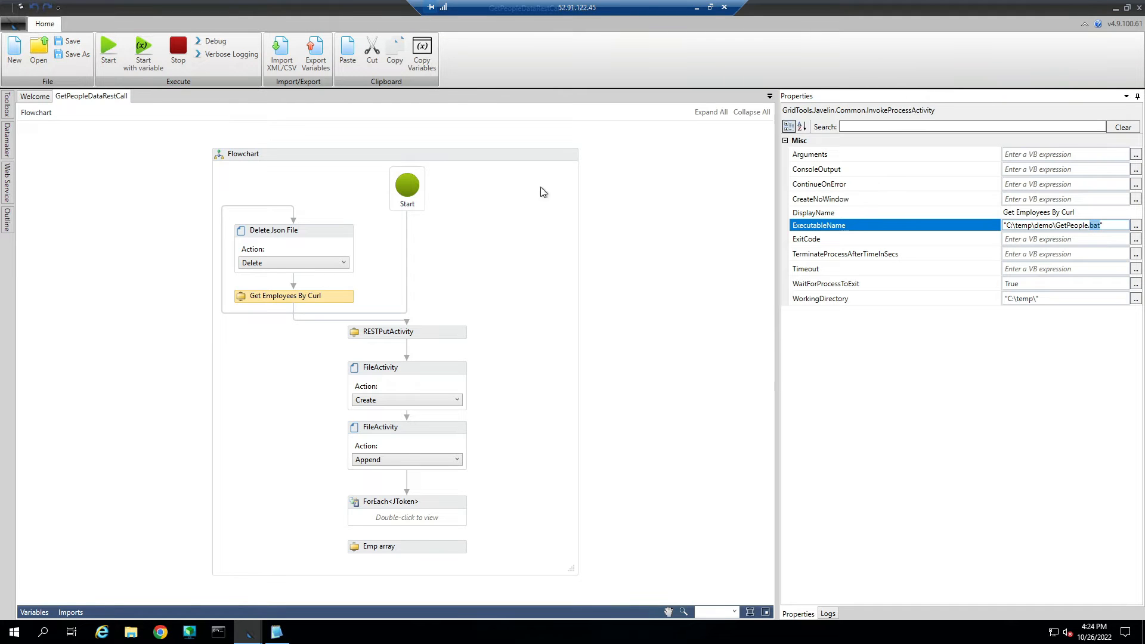
# - Delete the connectors from Start to Delete Json File and from Get Employees By Curl to RESTPutActivity
pyautogui.click(390, 332)
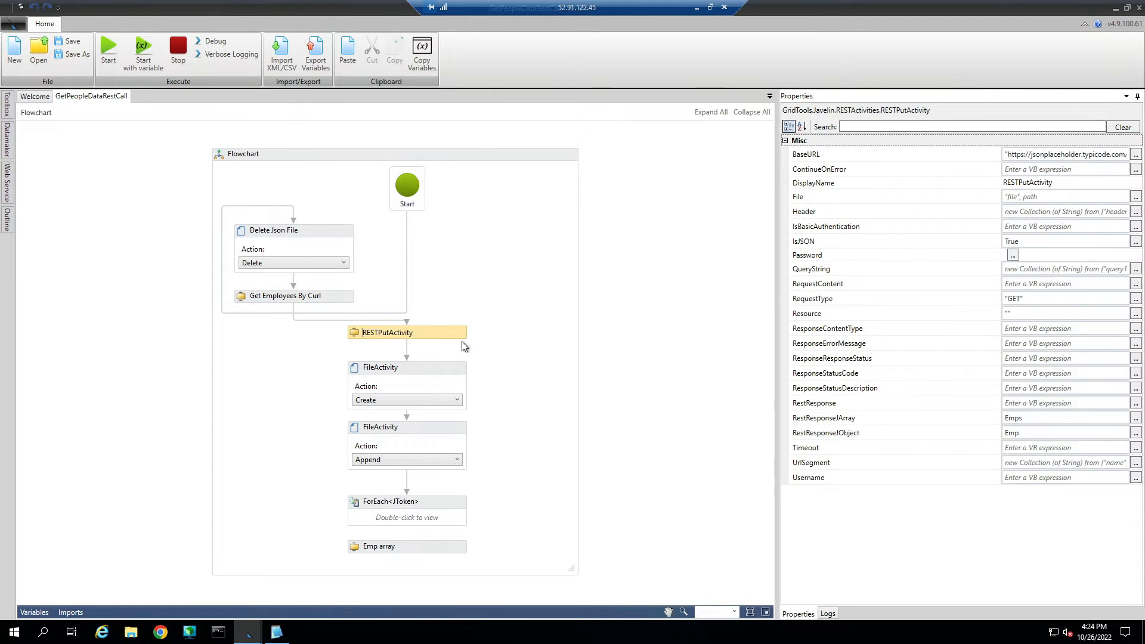
pyautogui.click(406, 278)
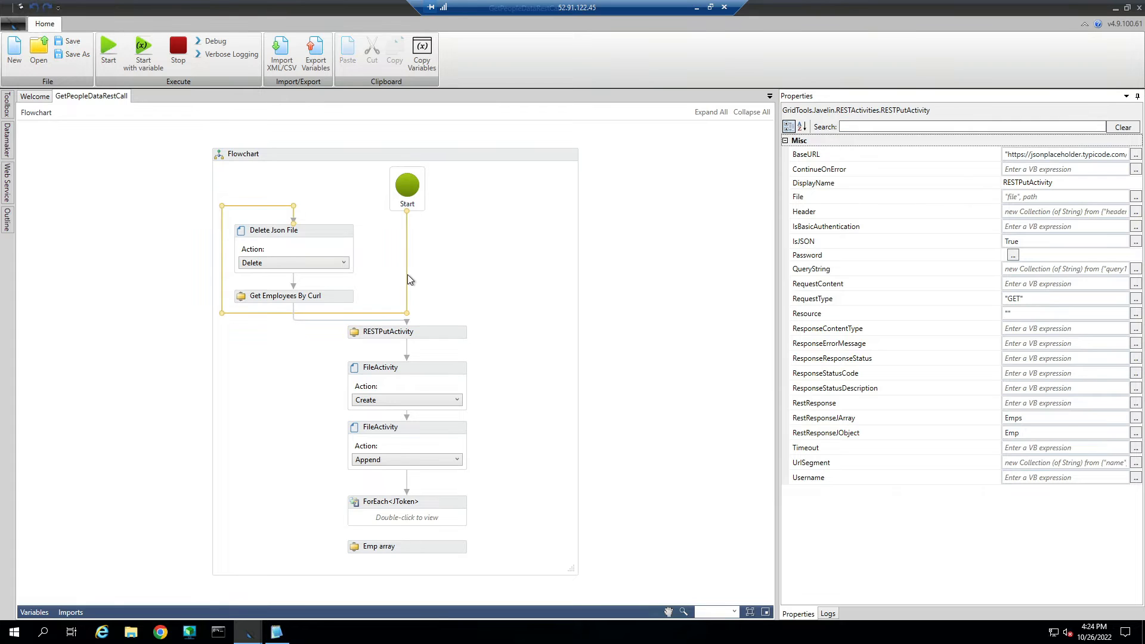
pyautogui.press('Delete')
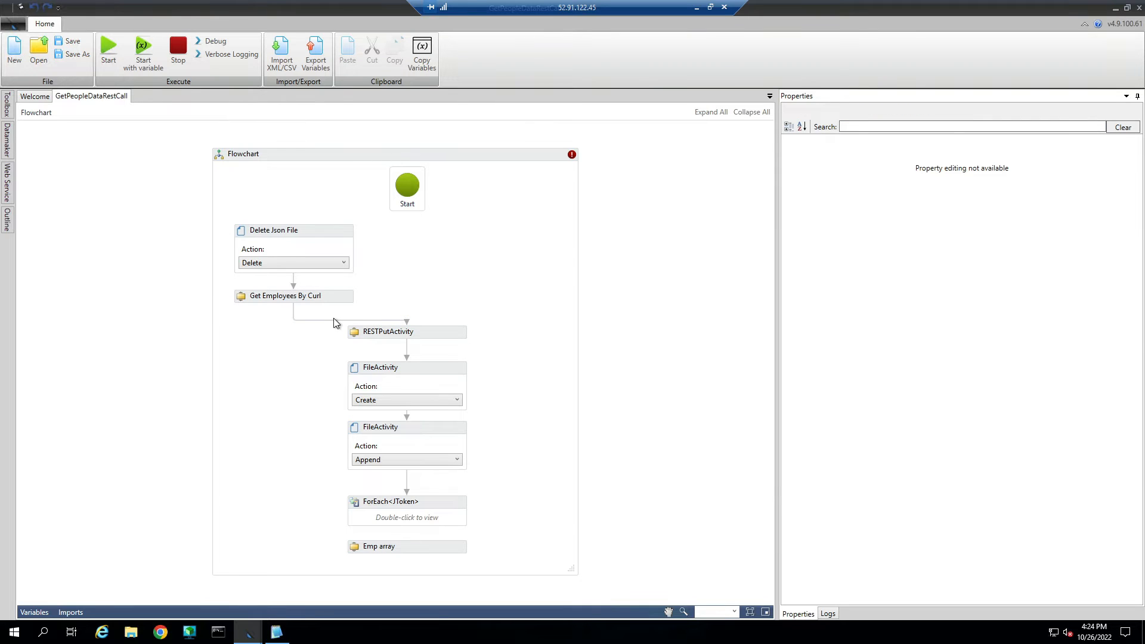
pyautogui.click(333, 321)
pyautogui.press('Delete')
# - Connect Start directly to RESTPutActivity
pyautogui.moveTo(415, 299); pyautogui.dragTo(397, 338)
pyautogui.click(406, 293)
pyautogui.press('Delete')
pyautogui.moveTo(407, 216); pyautogui.dragTo(403, 329)
# - Show the toolbox again and pin it open
pyautogui.click(8, 107)
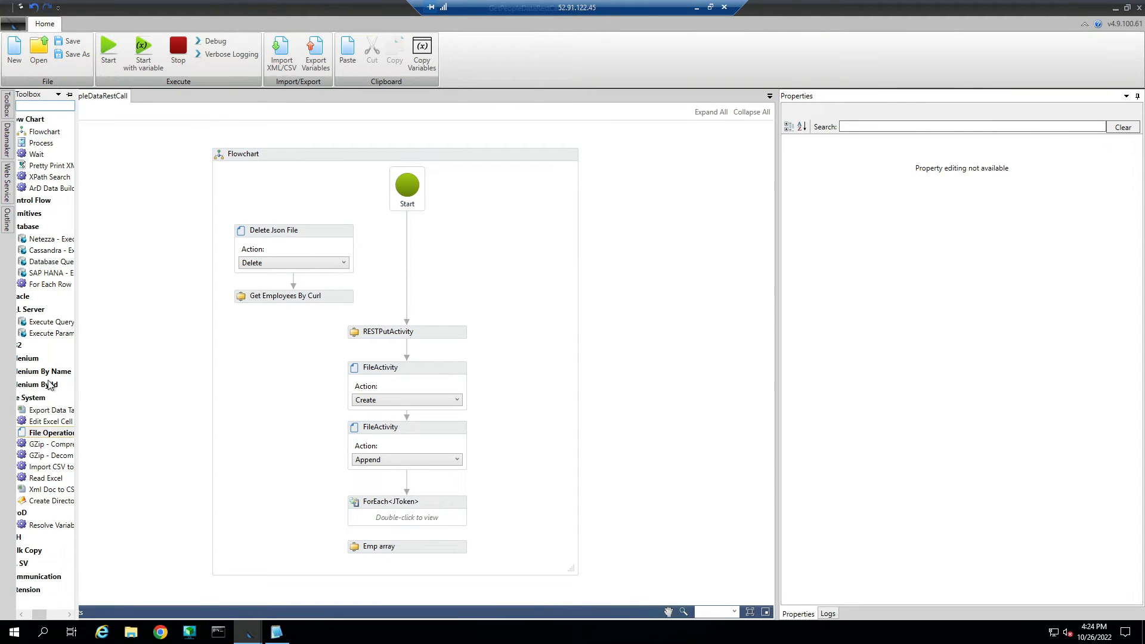
pyautogui.moveTo(77, 368); pyautogui.dragTo(164, 367)
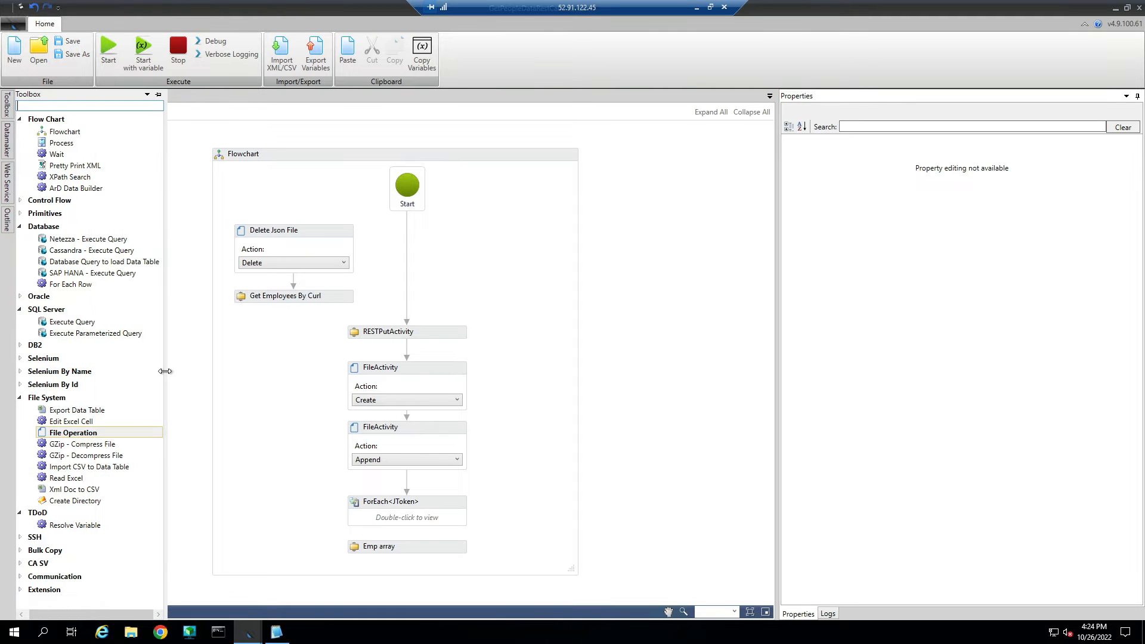
pyautogui.click(158, 94)
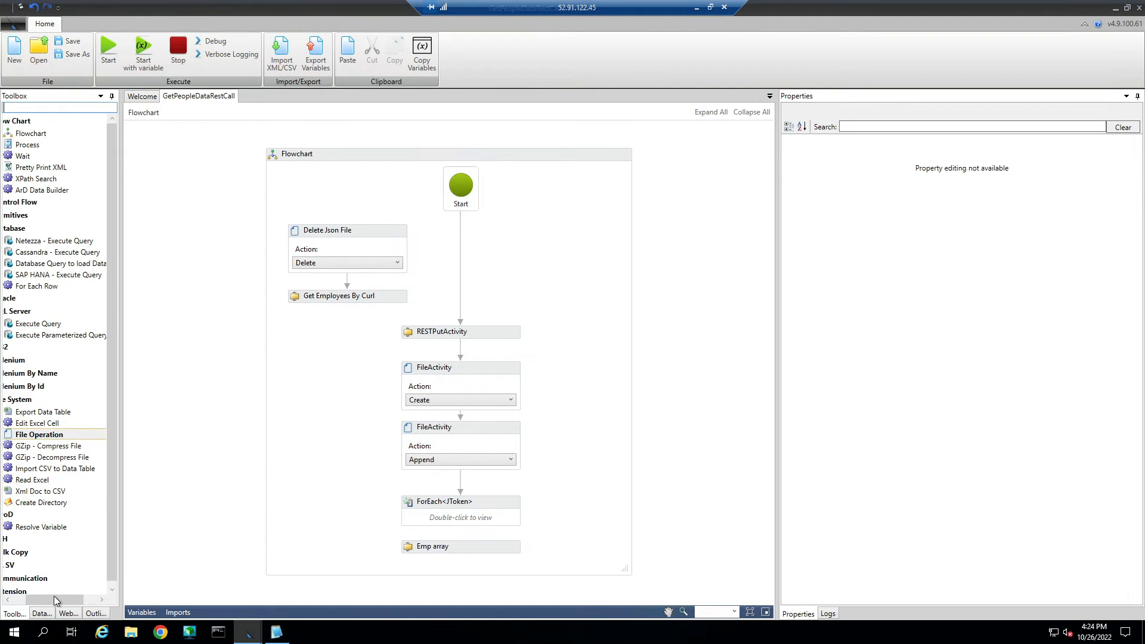
pyautogui.moveTo(54, 597); pyautogui.dragTo(3, 594)
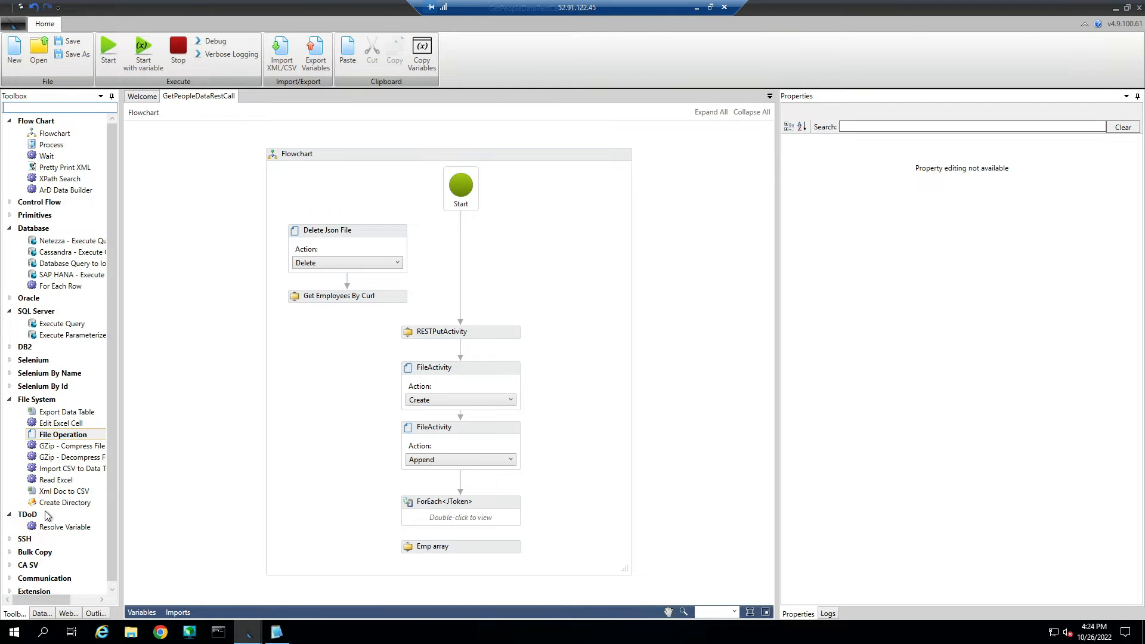
# - Expand the Communication group in the toolbox and locate the REST Post activity
pyautogui.scroll(-1, 48, 516)
pyautogui.doubleClick(65, 576)
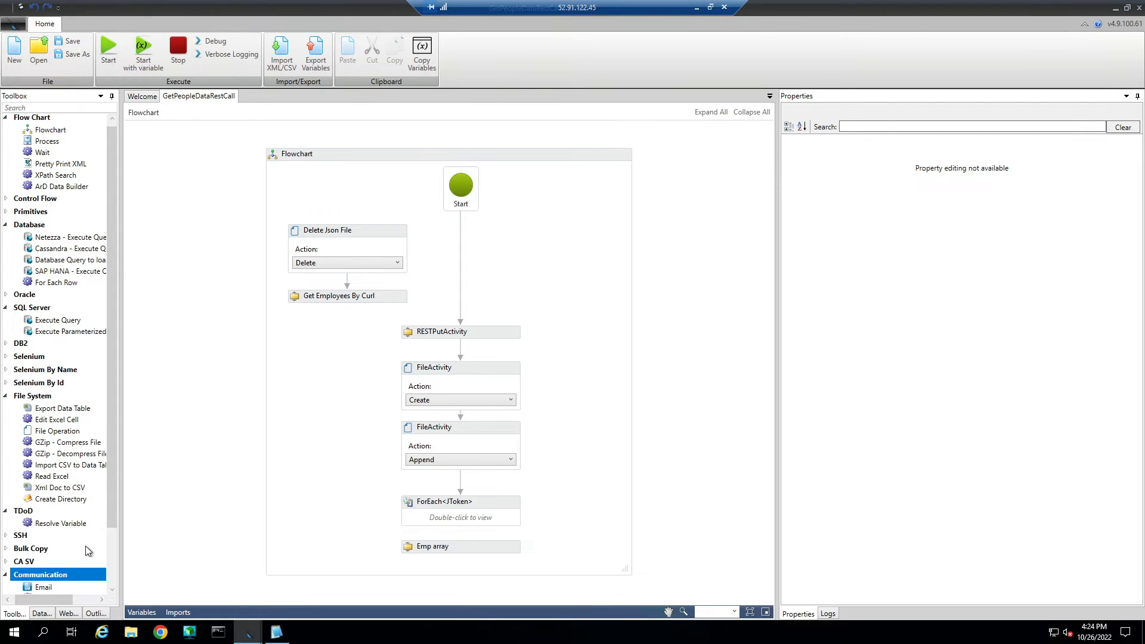
pyautogui.scroll(-2, 66, 561)
pyautogui.click(47, 553)
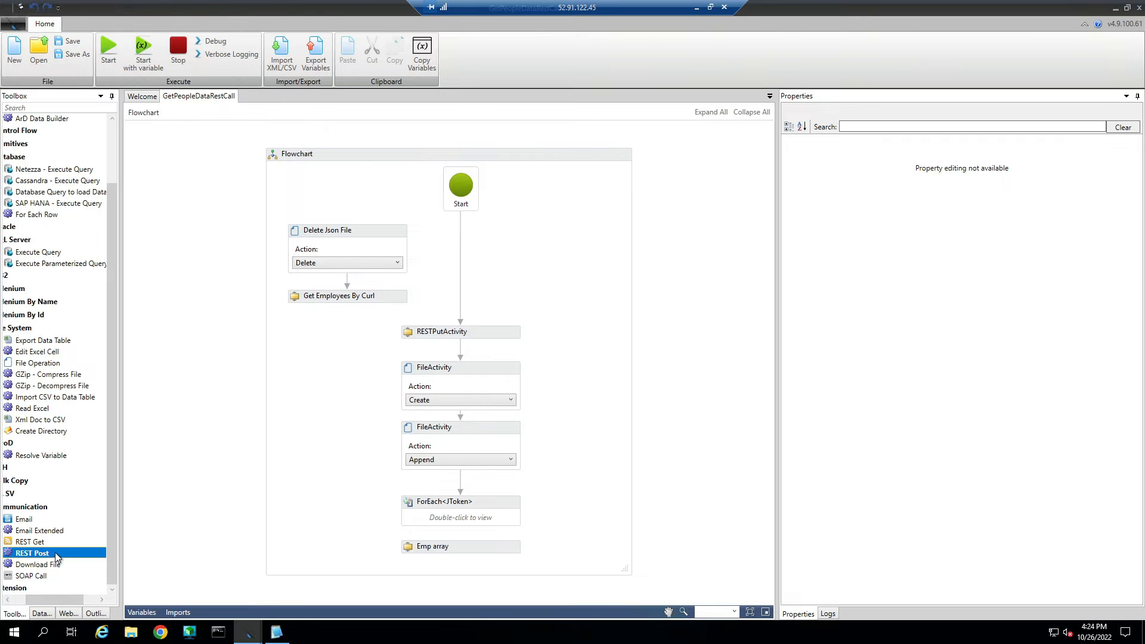
pyautogui.click(431, 325)
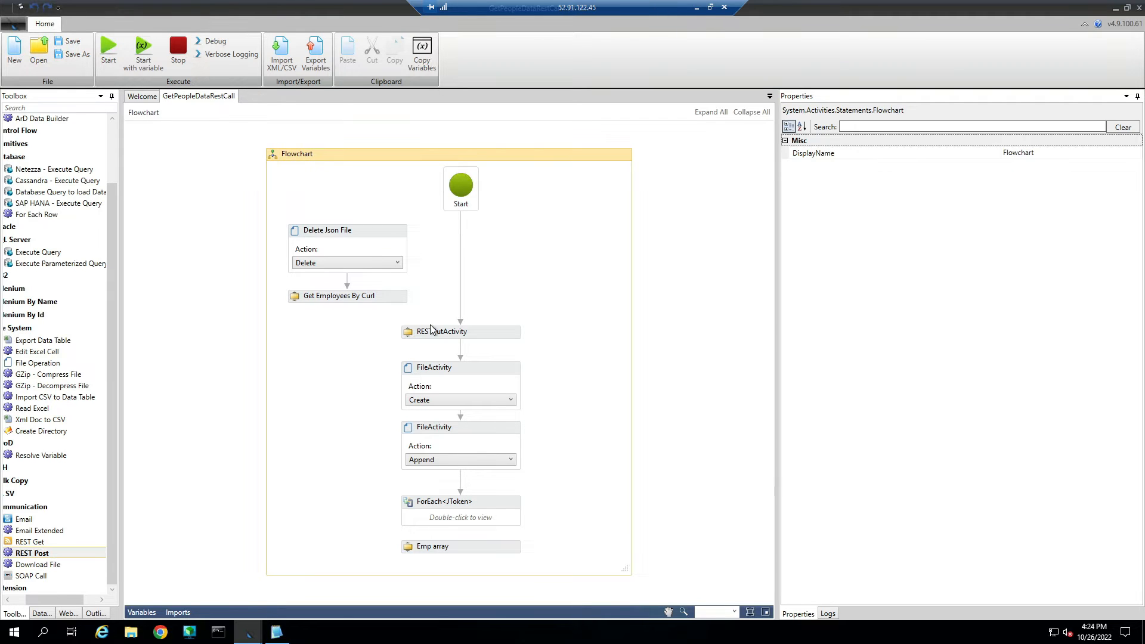
# - Select RESTPutActivity and review its RequestType property
pyautogui.click(485, 334)
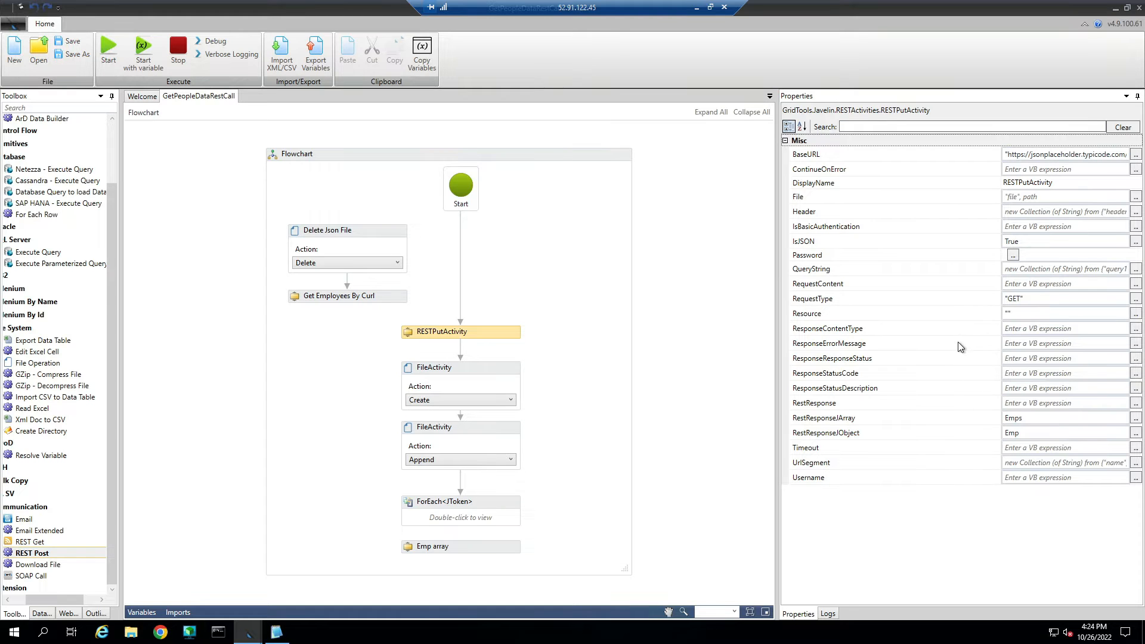
pyautogui.doubleClick(1014, 298)
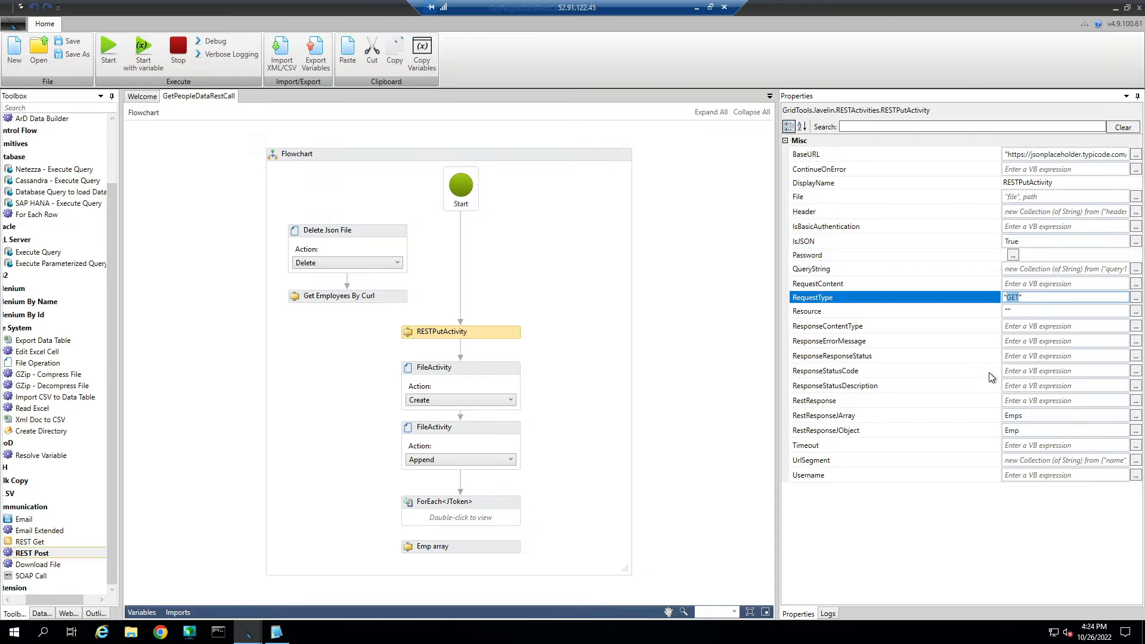
pyautogui.click(917, 548)
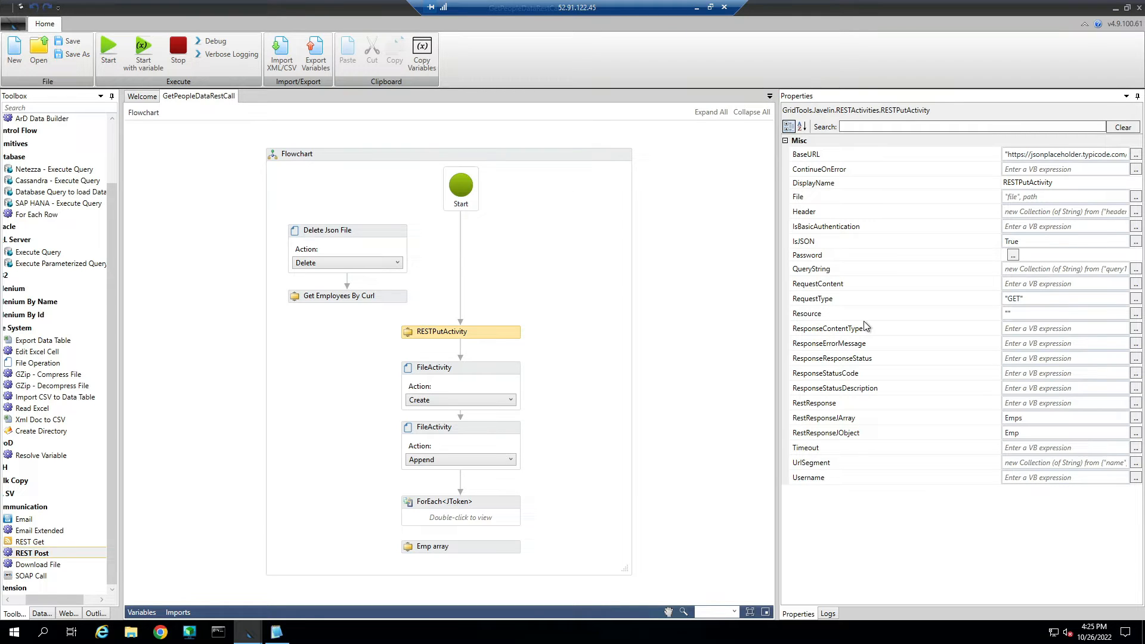
# - Clear the Resource property of RESTPutActivity and inspect the activity's validation status
pyautogui.click(1021, 312)
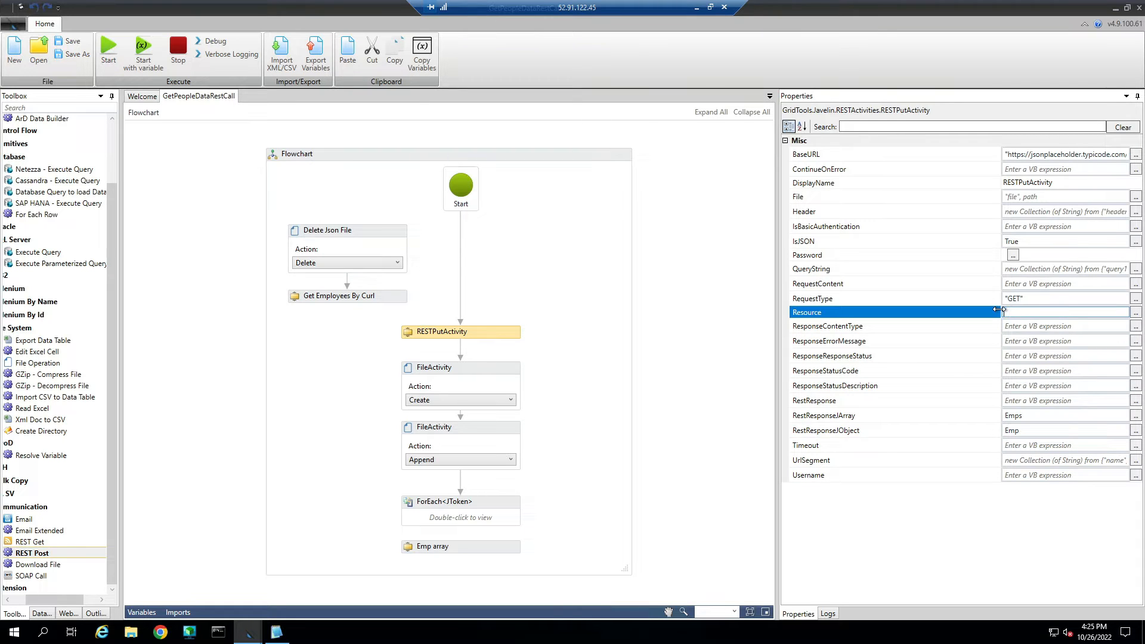
pyautogui.click(678, 439)
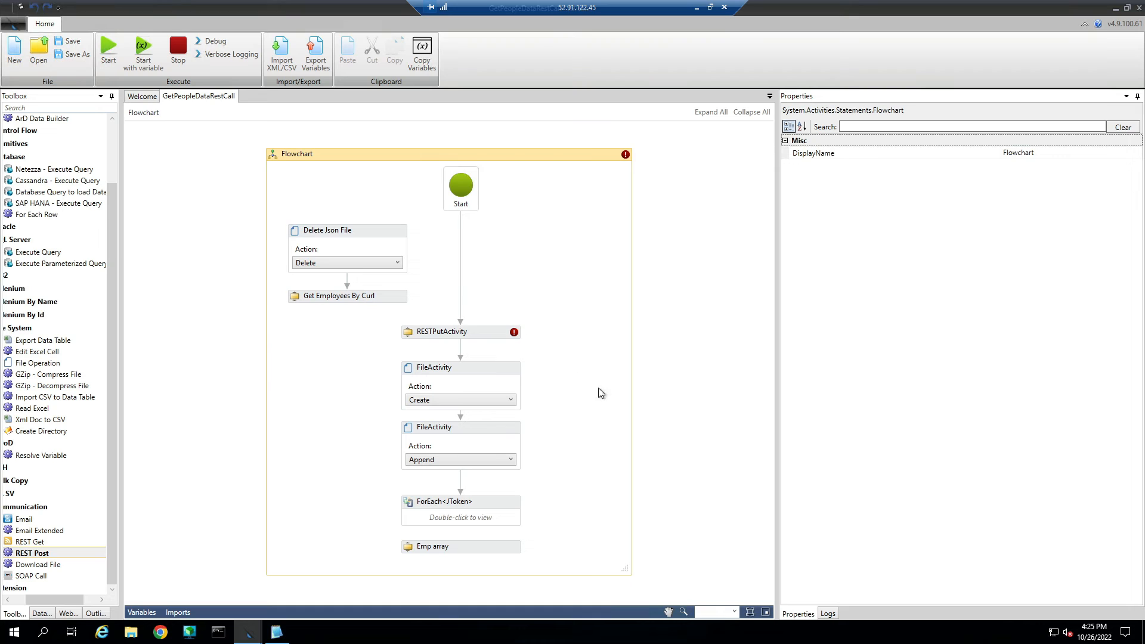
pyautogui.click(516, 335)
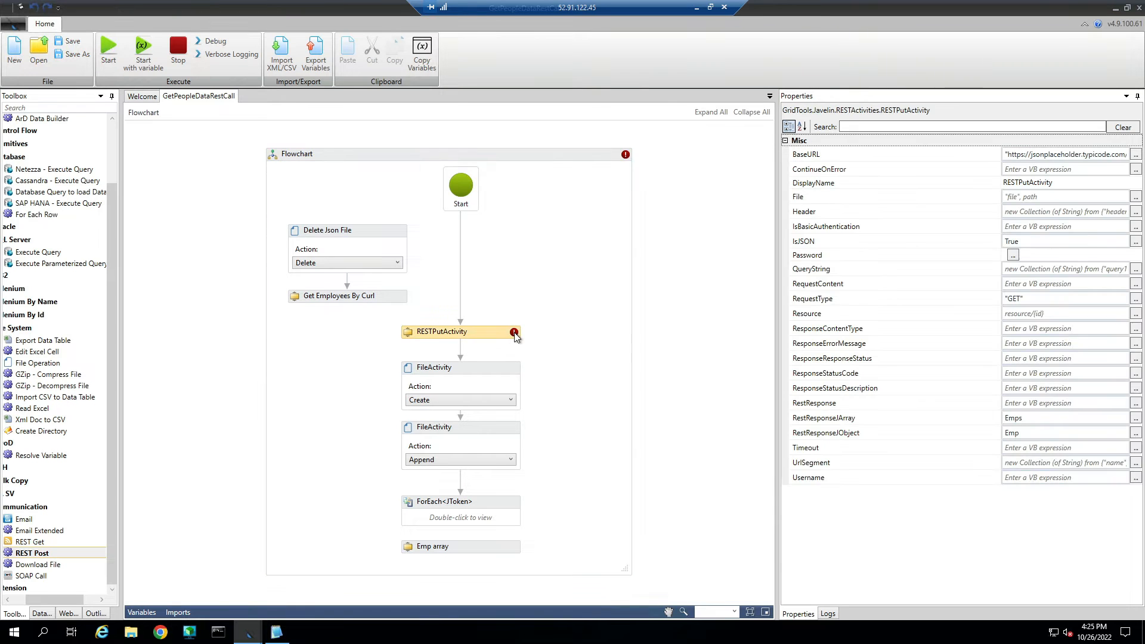
pyautogui.moveTo(519, 338)
# - Set the Resource property of RESTPutActivity to an empty string, ""
pyautogui.click(1050, 313)
pyautogui.write('""')
pyautogui.click(710, 395)
# - Review RESTPutActivity's response properties, RestResponseJArray and BaseURL, widening the property value column to read them in full
pyautogui.click(508, 332)
pyautogui.click(1057, 329)
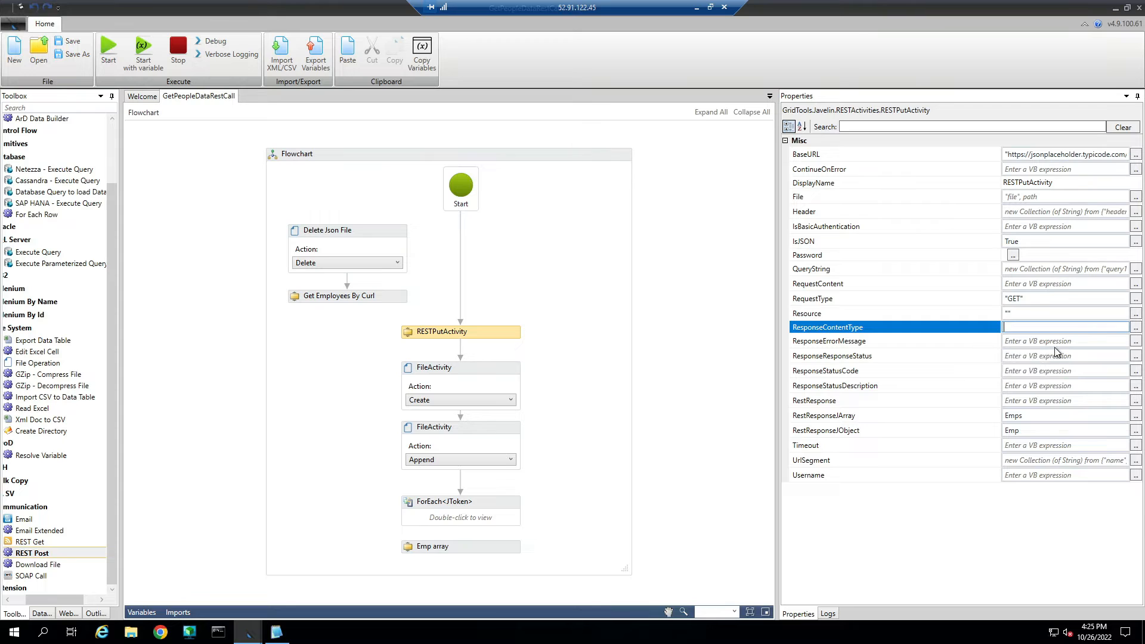
pyautogui.click(1010, 544)
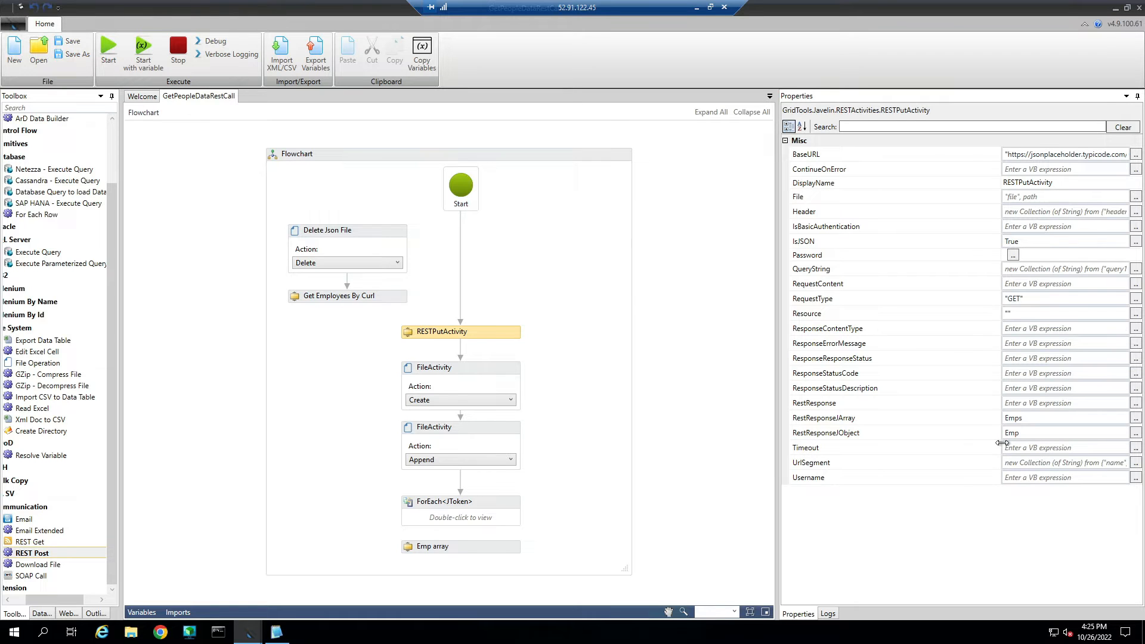
pyautogui.moveTo(1002, 443); pyautogui.dragTo(900, 443)
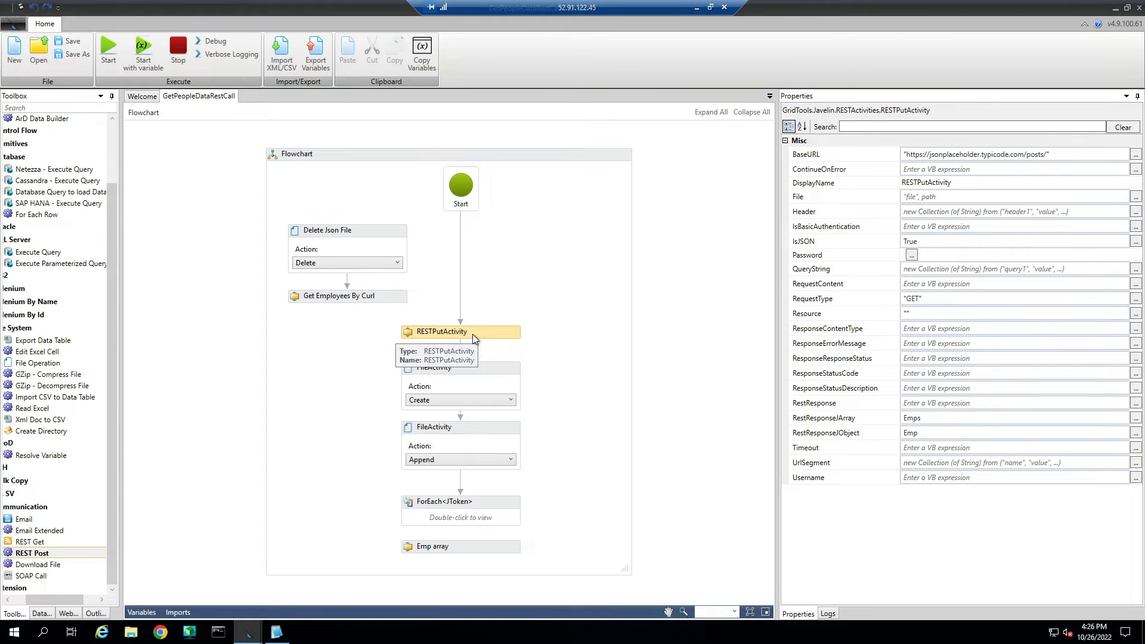
pyautogui.click(930, 421)
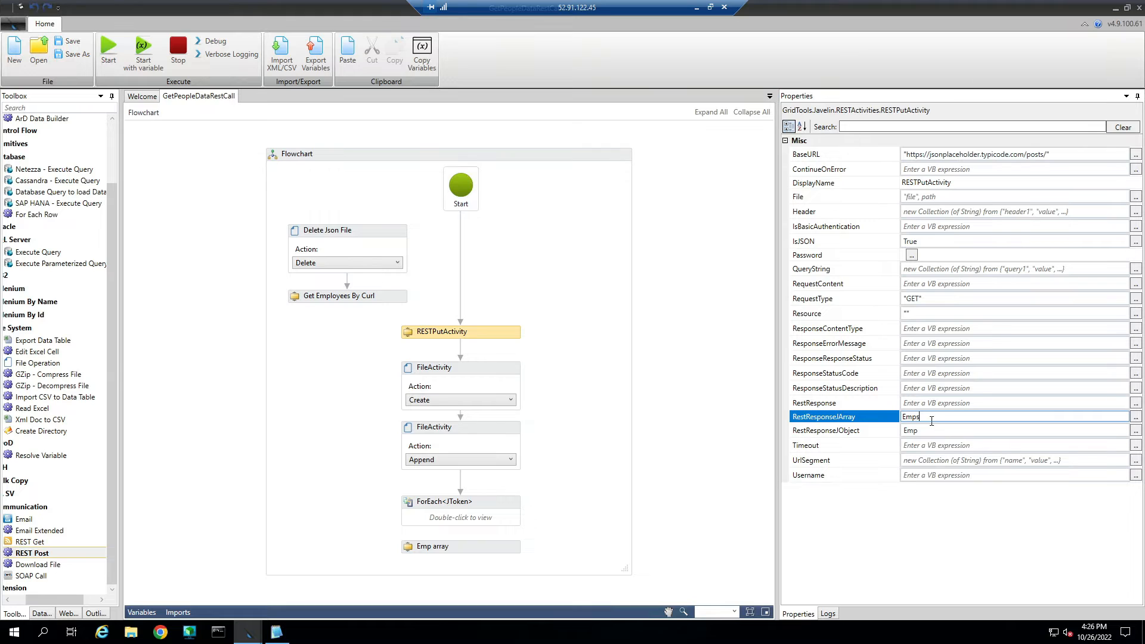
pyautogui.click(1054, 154)
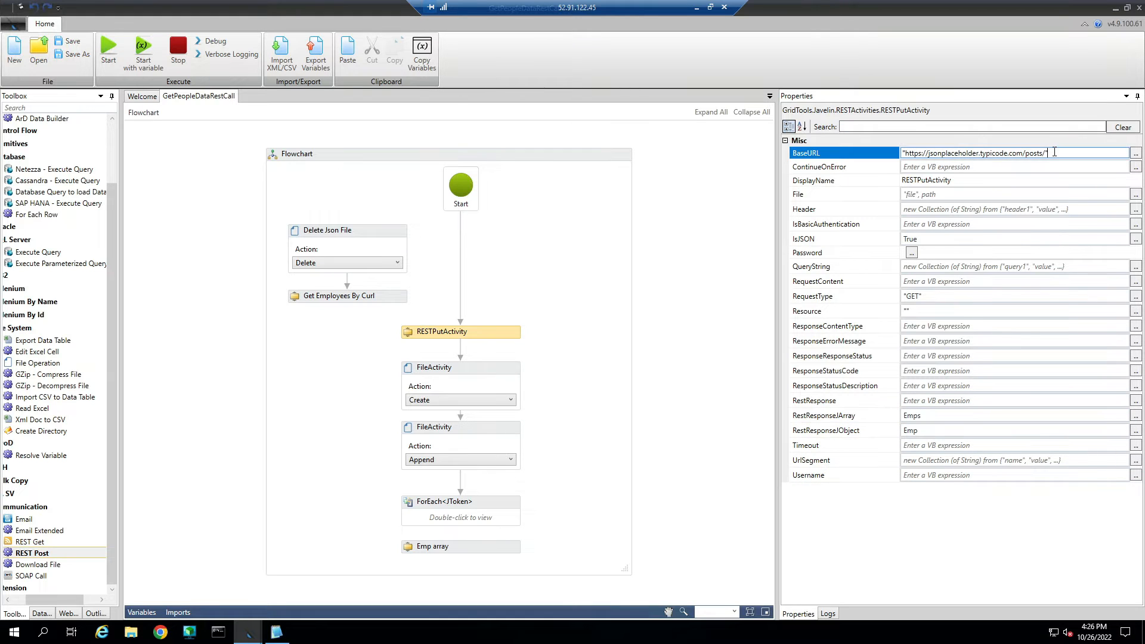
# - Review RESTPutActivity's IsJSON, RequestType, RestResponseJArray and RestResponseJObject properties
pyautogui.click(910, 240)
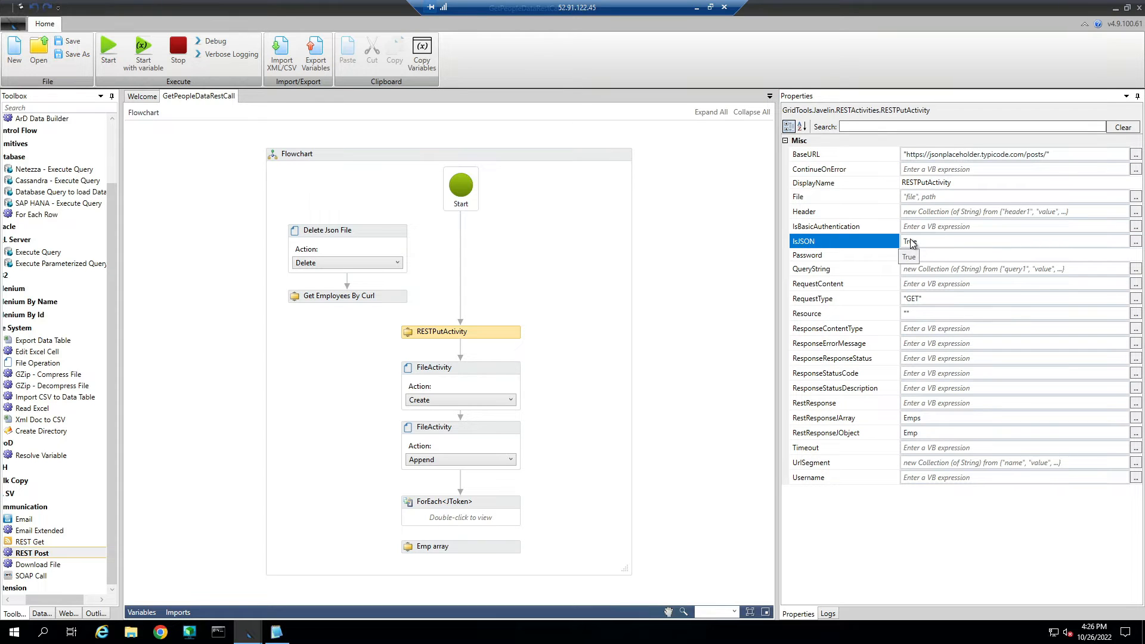
pyautogui.click(882, 301)
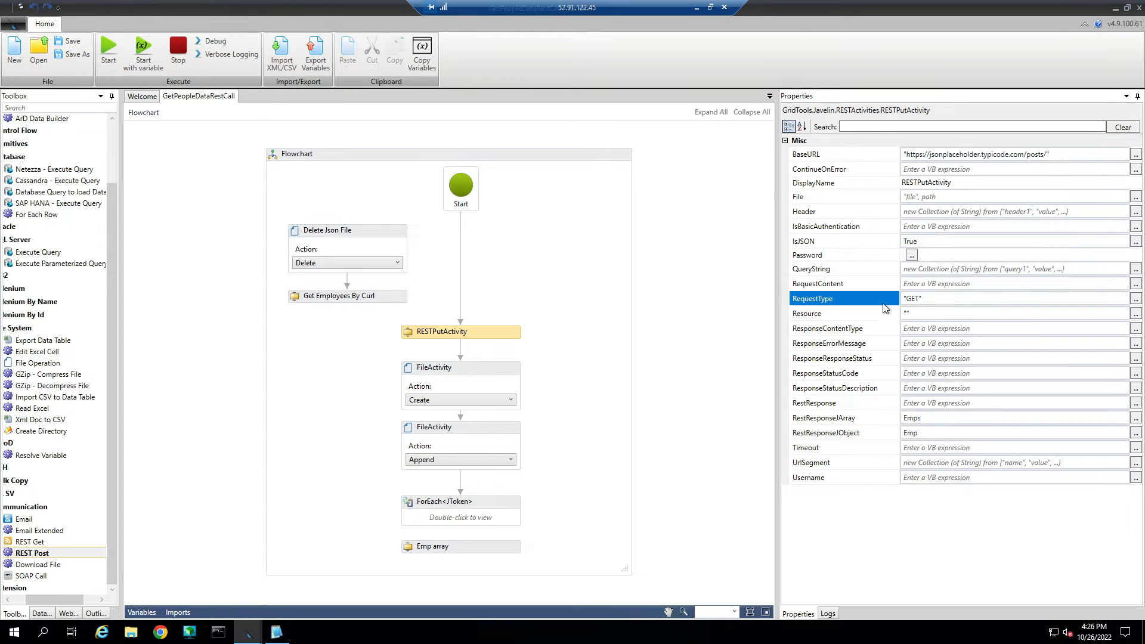
pyautogui.click(858, 421)
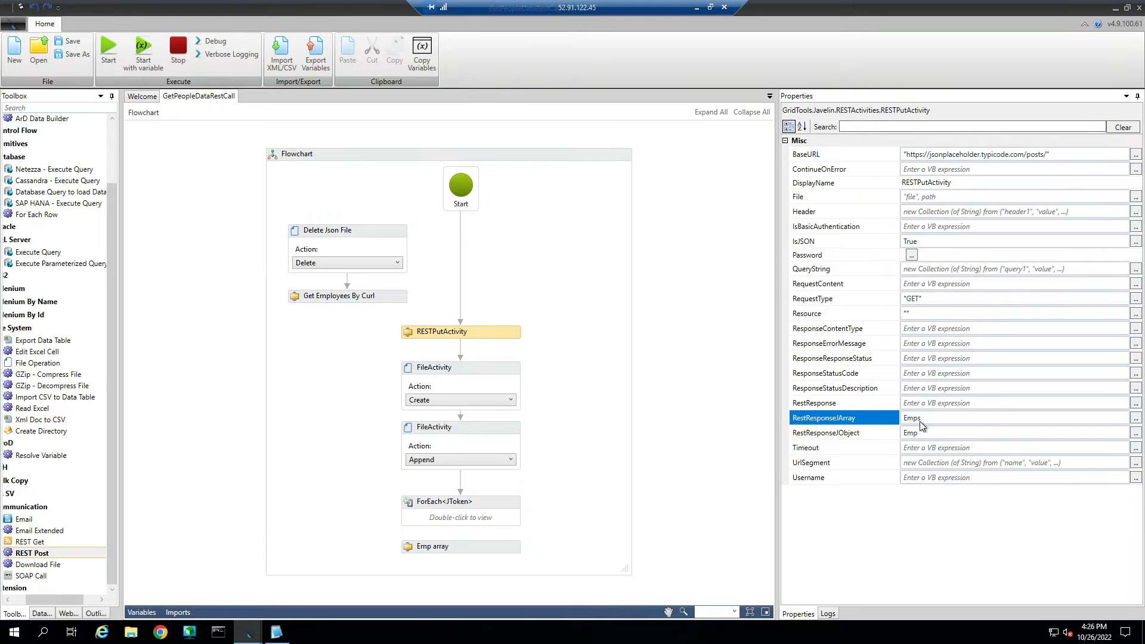
pyautogui.click(845, 434)
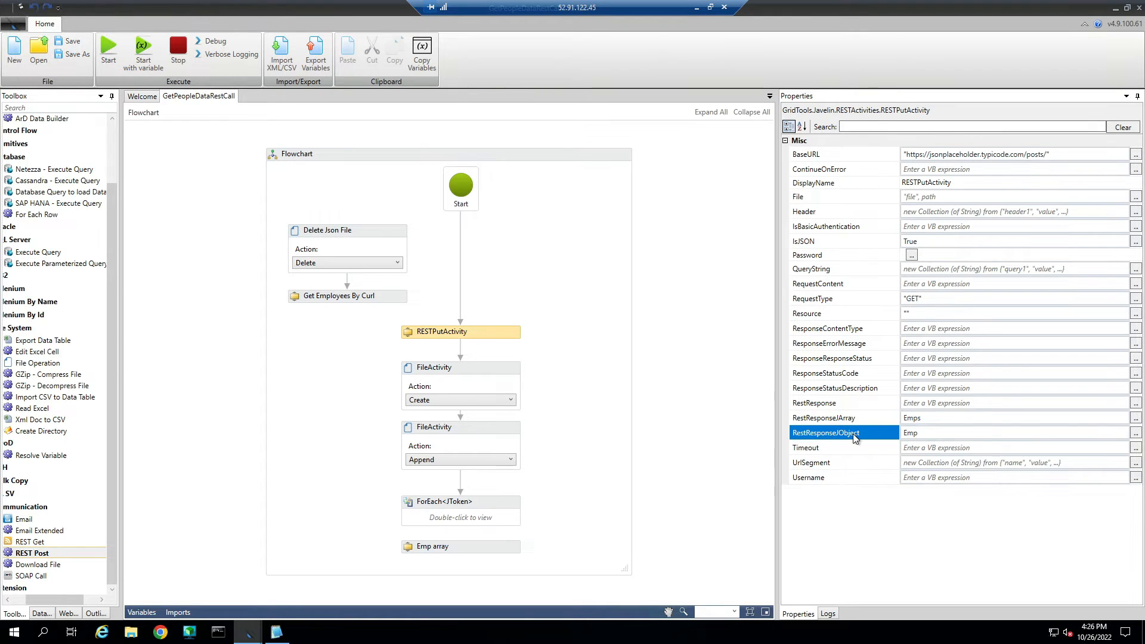
pyautogui.click(939, 433)
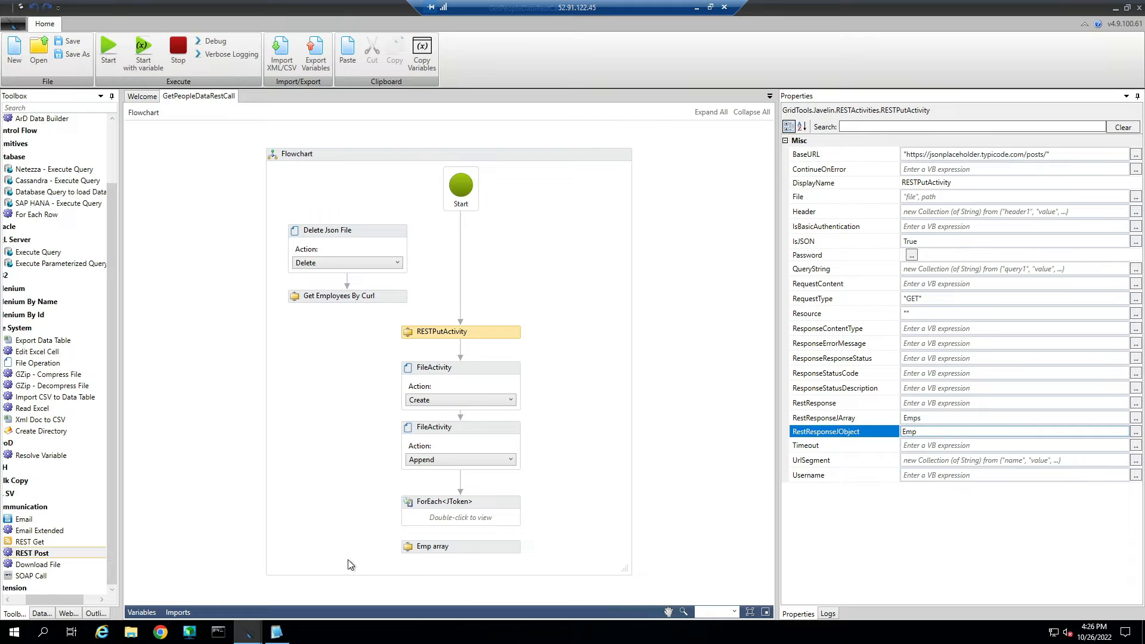
# - Display the flowchart's variables and inspect the types and scopes of Emps and Emp
pyautogui.click(146, 613)
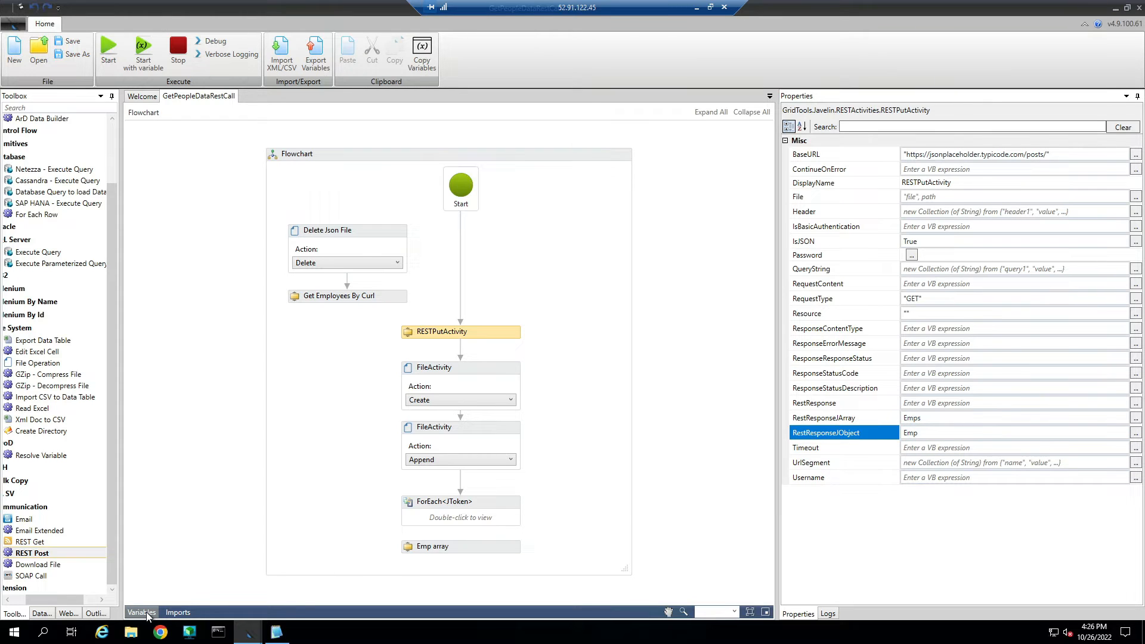
pyautogui.click(171, 325)
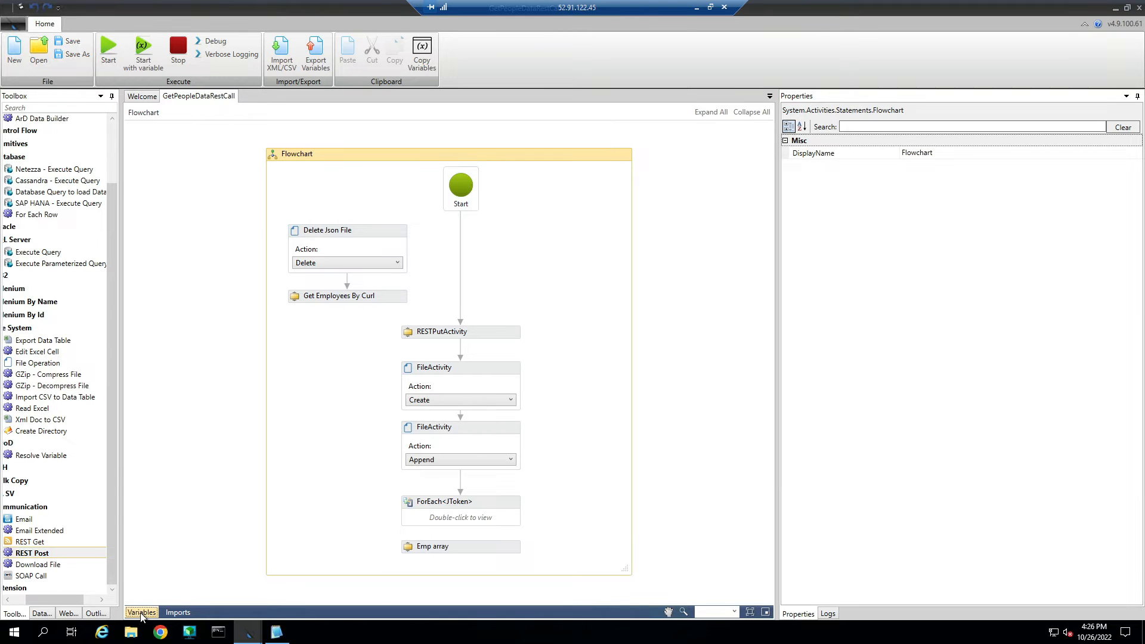
pyautogui.click(142, 613)
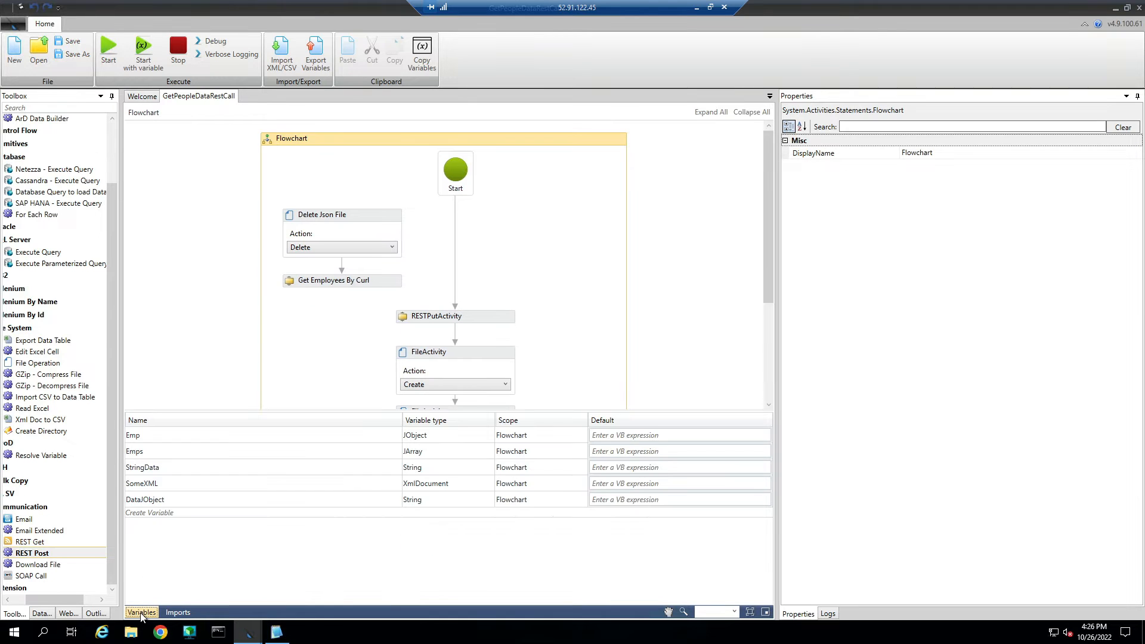
pyautogui.click(194, 457)
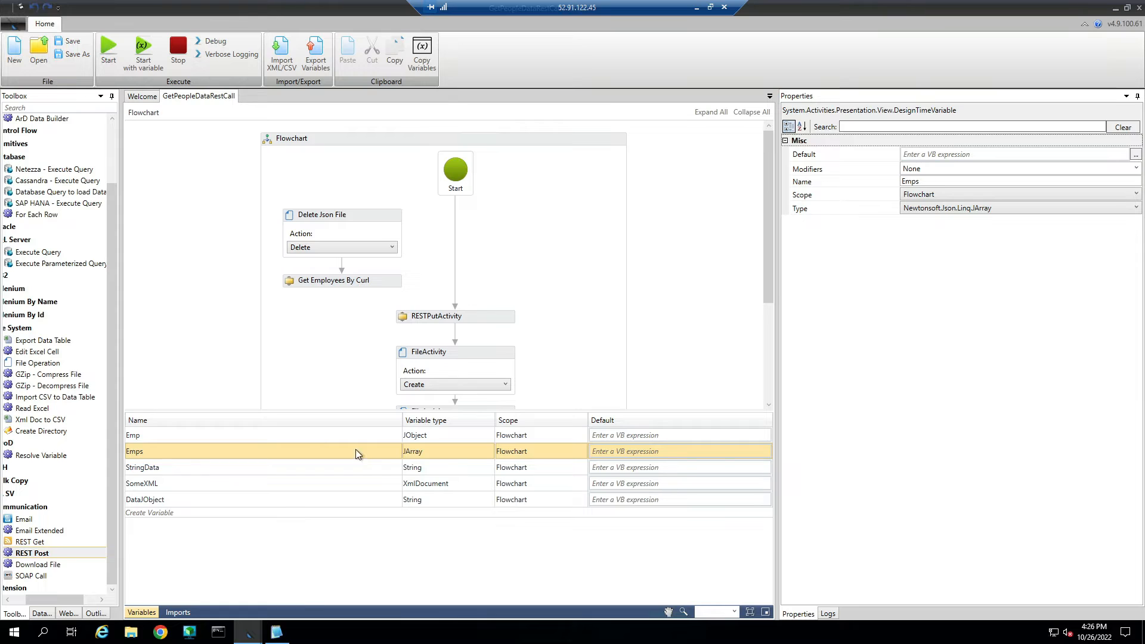
pyautogui.click(327, 436)
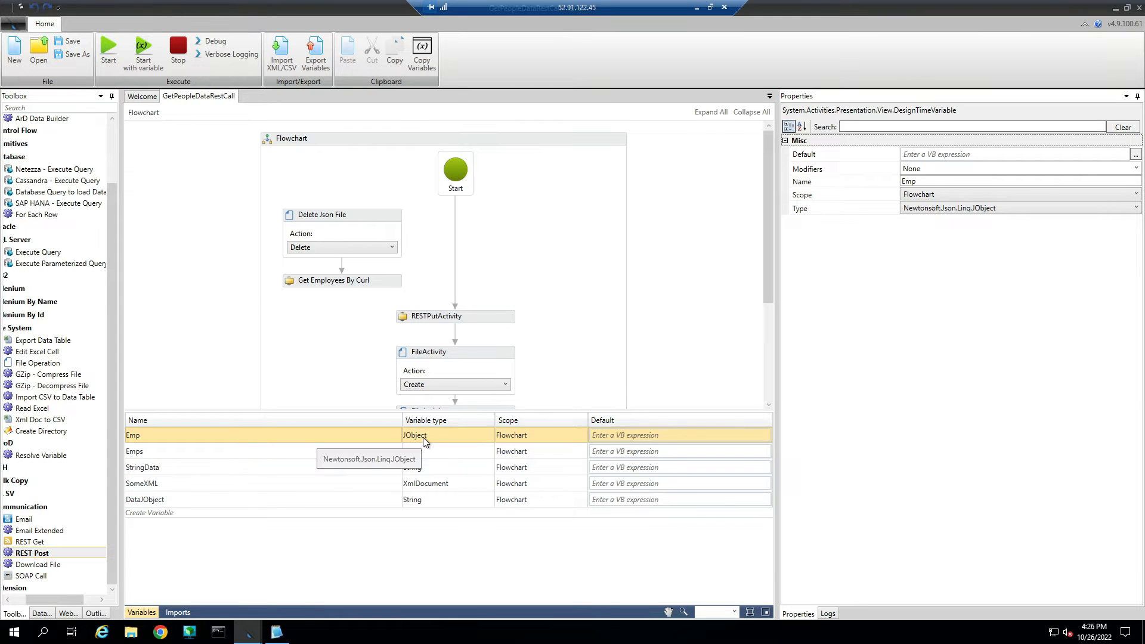
# - Add a new flowchart variable and browse the .NET types available for it, without choosing one
pyautogui.click(455, 514)
pyautogui.click(455, 514)
pyautogui.click(448, 515)
pyautogui.click(447, 515)
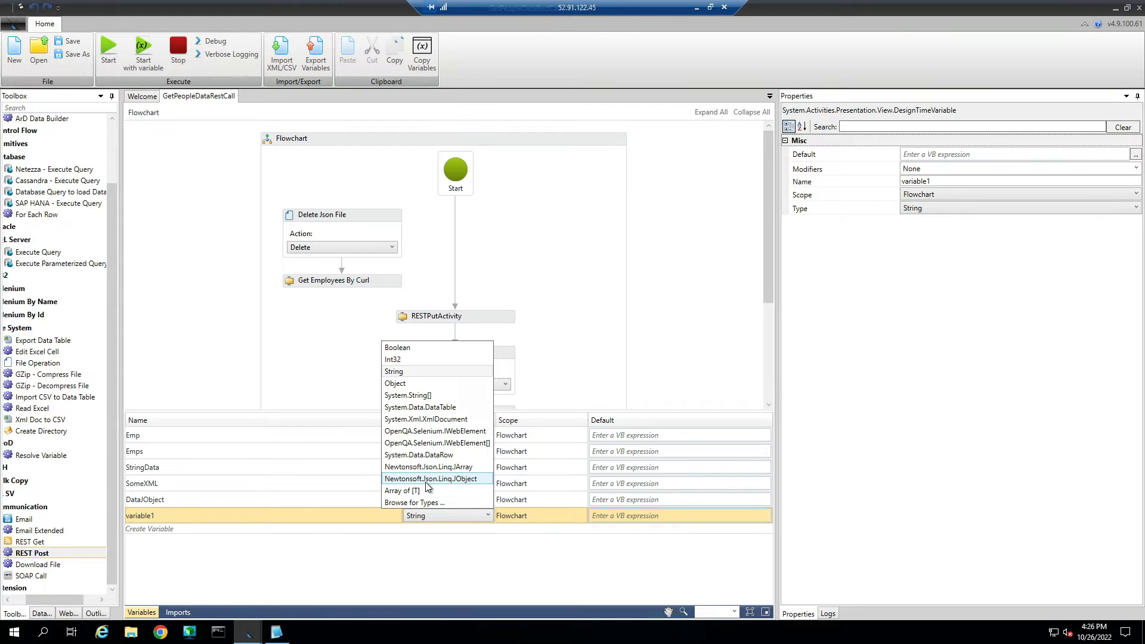
pyautogui.press('Up')
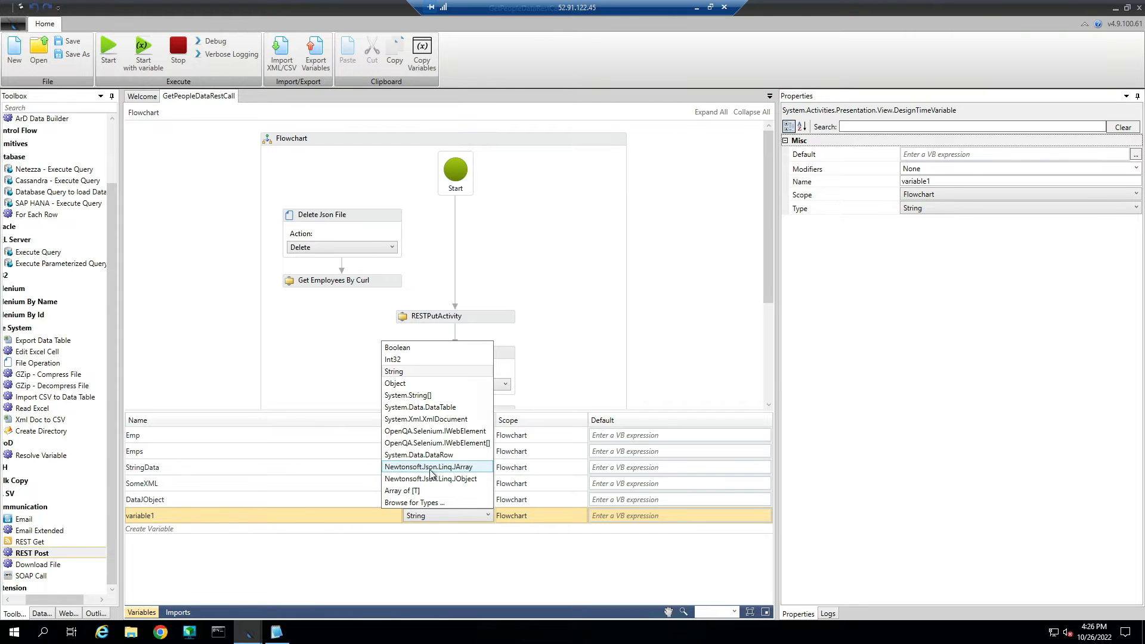
pyautogui.click(428, 503)
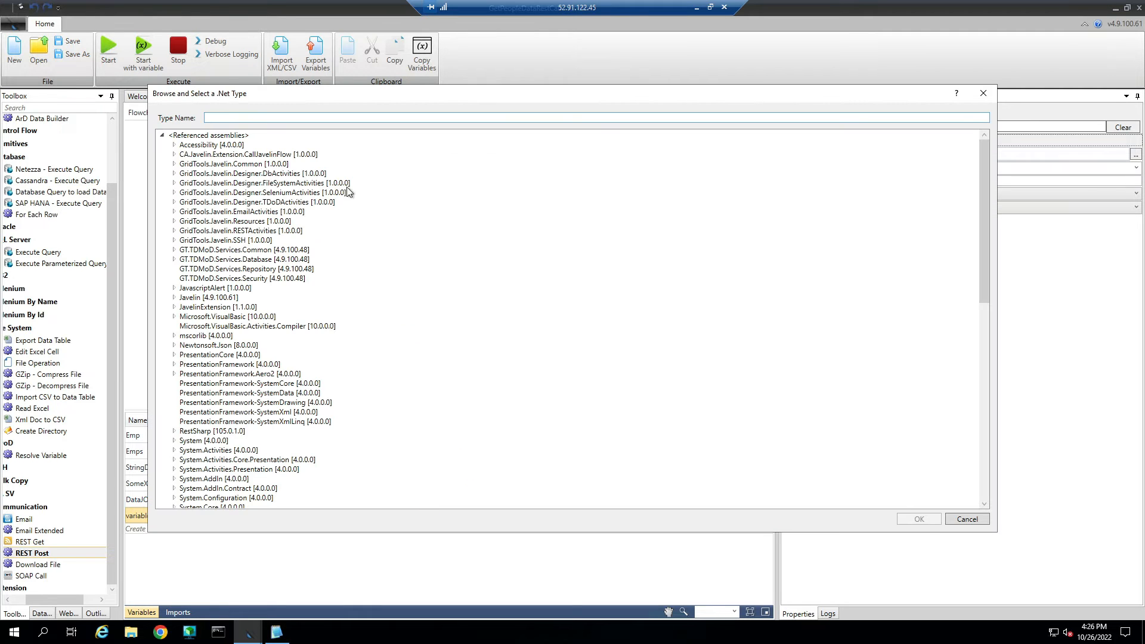
pyautogui.click(984, 93)
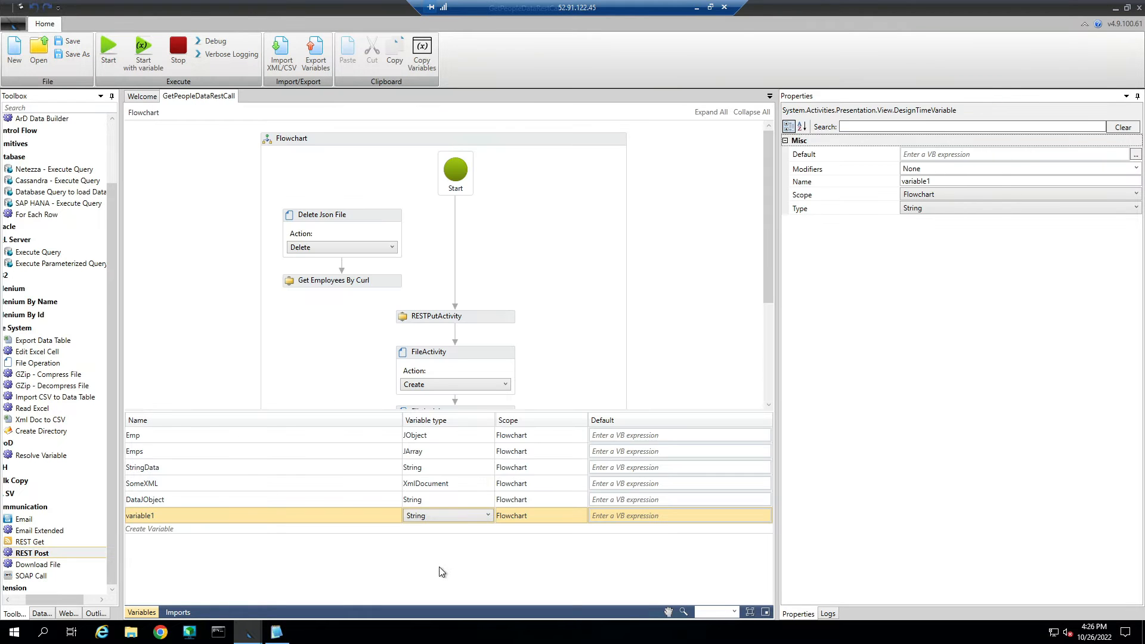
# - Delete variable1 from the flowchart's variables
pyautogui.rightClick(299, 514)
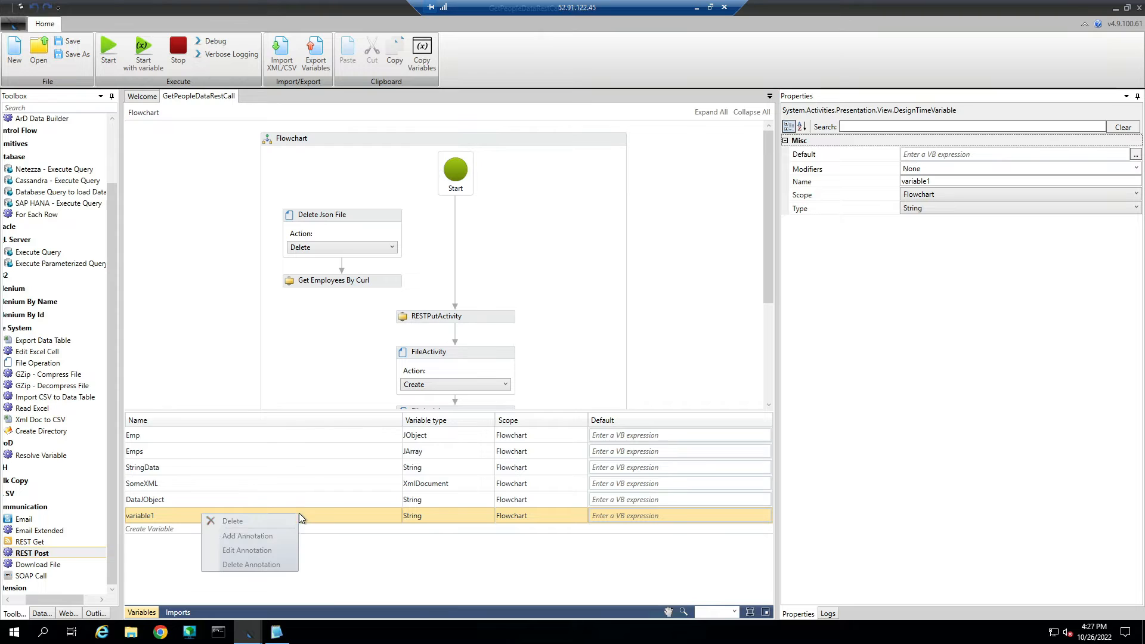
pyautogui.click(269, 525)
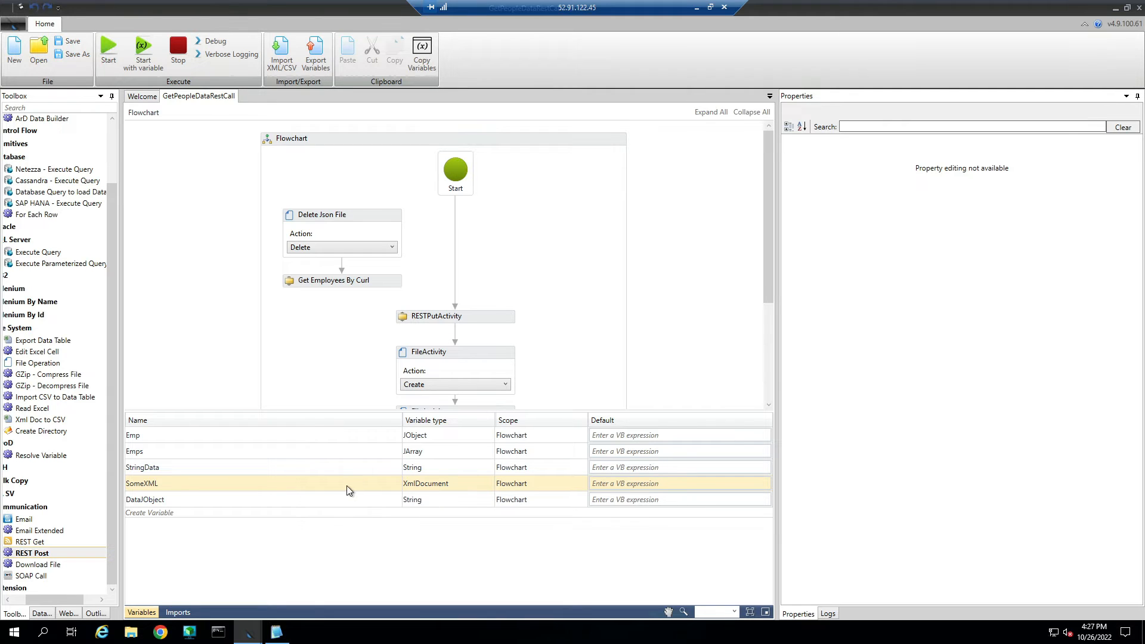
pyautogui.click(177, 337)
# - Examine the Path and ThrowErrorIfFileNotExists properties of the FileActivity whose action is Create
pyautogui.click(446, 352)
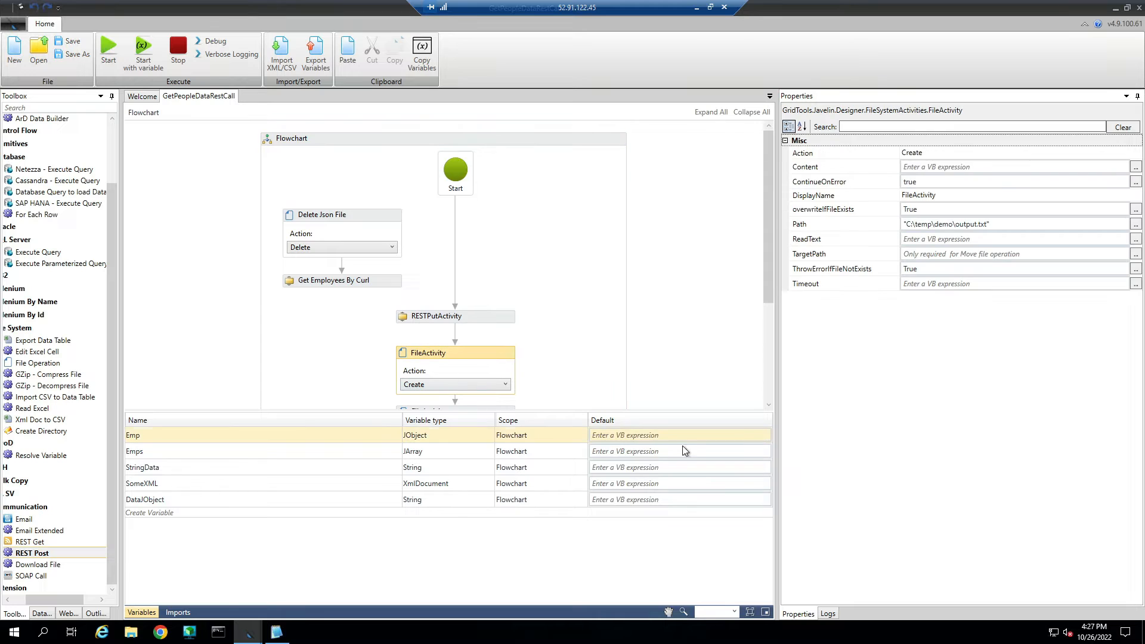
pyautogui.doubleClick(964, 223)
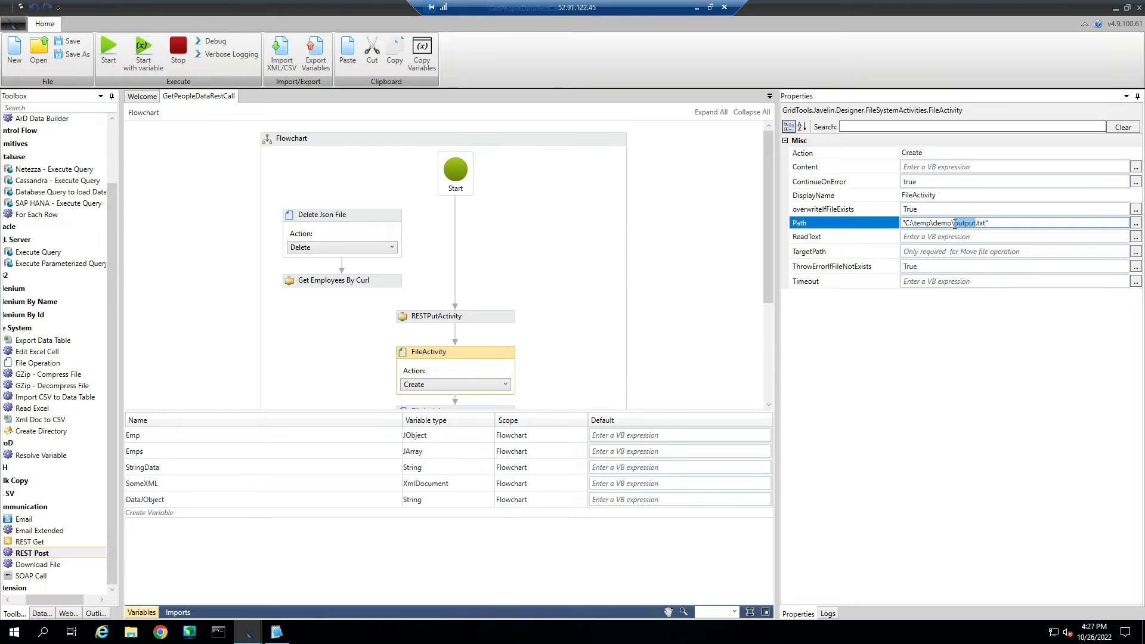
pyautogui.click(909, 269)
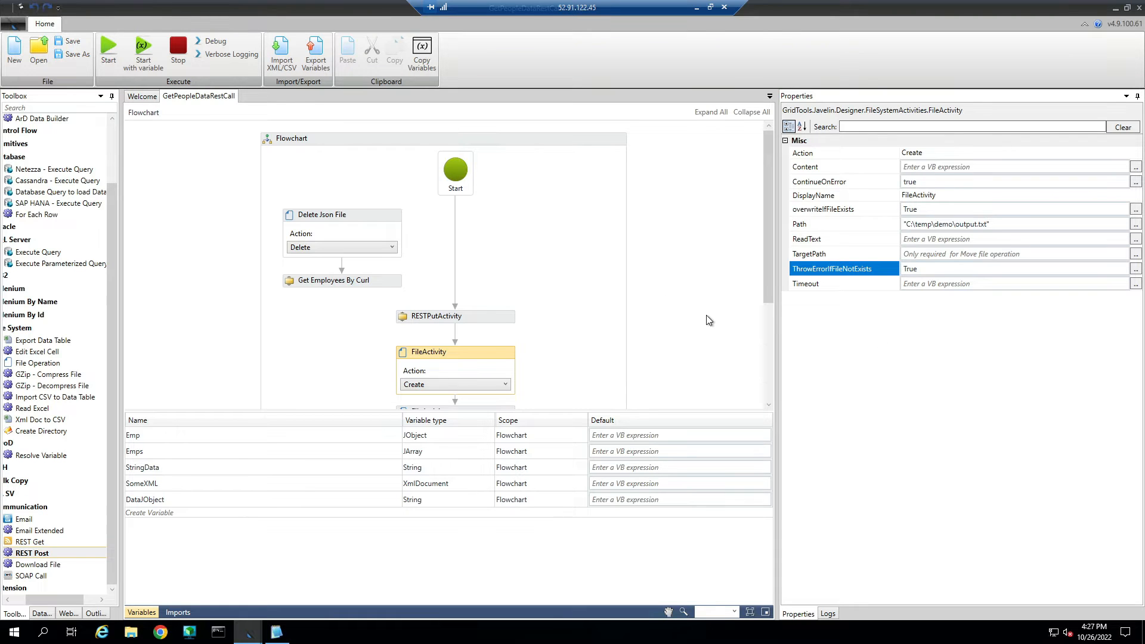
# - Examine the Content expression of the FileActivity whose action is Append, including its variable and string conversion
pyautogui.scroll(-3, 700, 316)
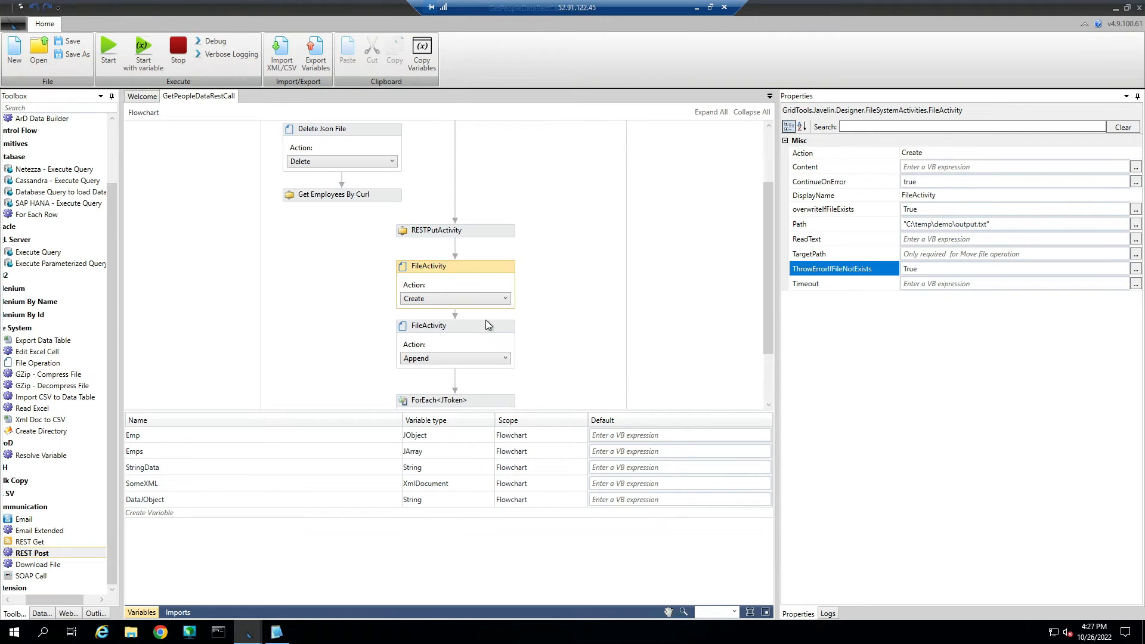
pyautogui.click(468, 331)
pyautogui.click(469, 262)
pyautogui.click(479, 330)
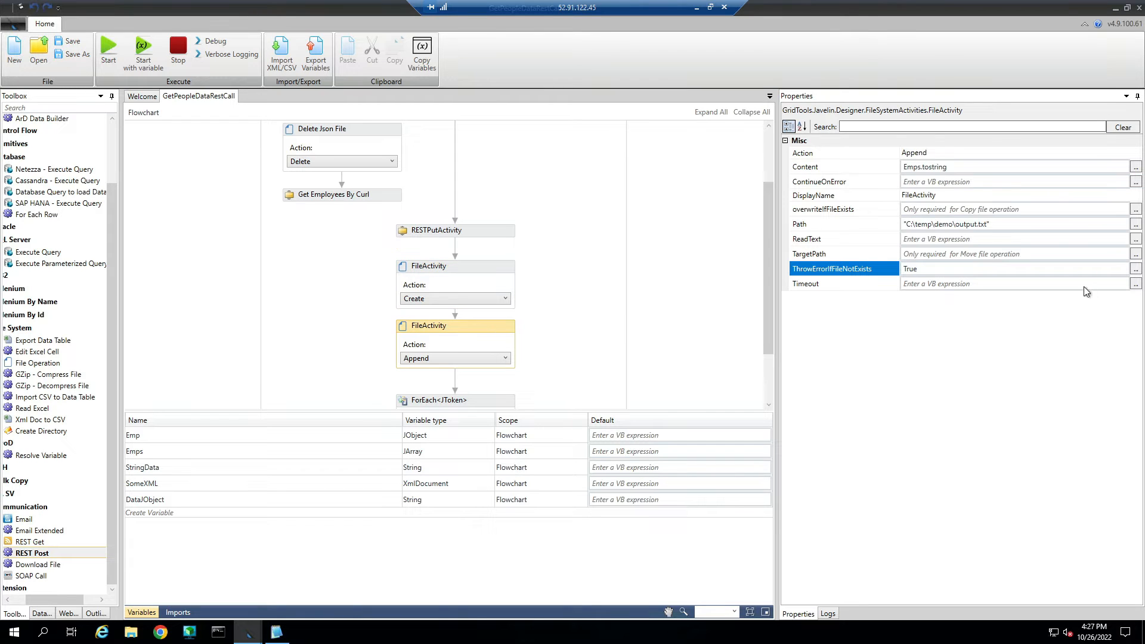
pyautogui.click(930, 167)
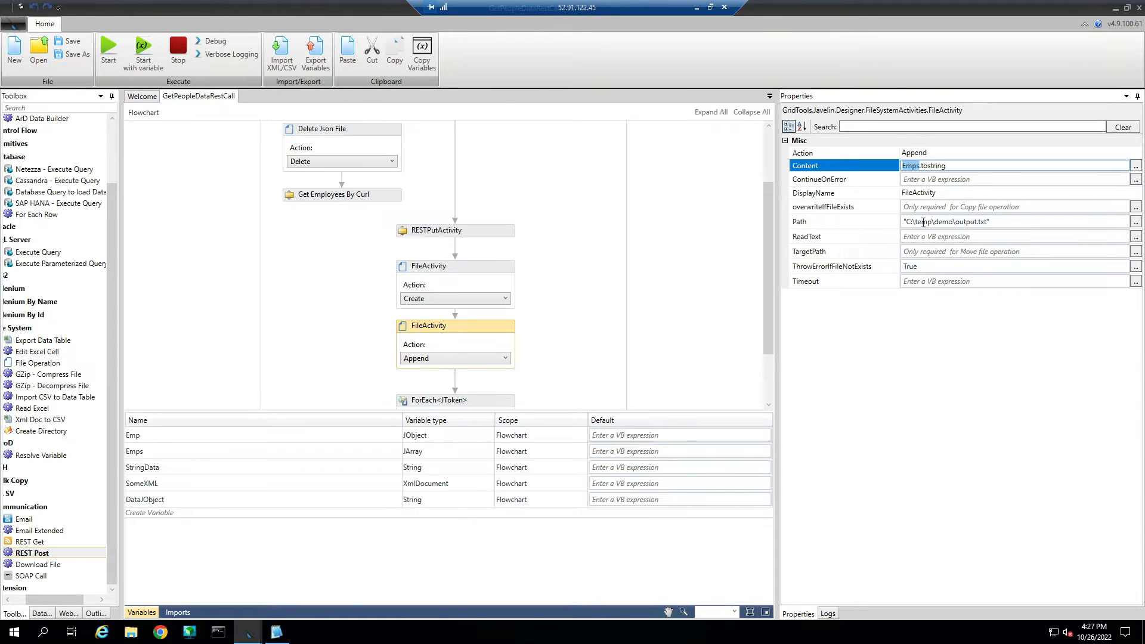
pyautogui.doubleClick(938, 165)
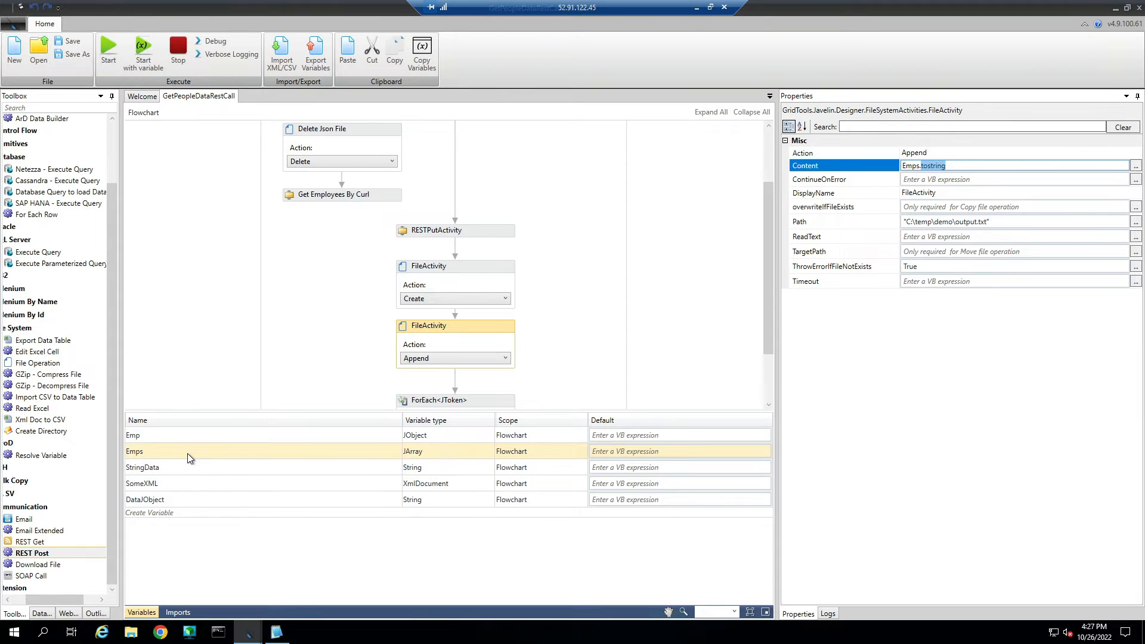
# - Review the TypeArgument options of the ForEach activity, keeping Newtonsoft.Json.Linq.JToken selected
pyautogui.scroll(-3, 343, 329)
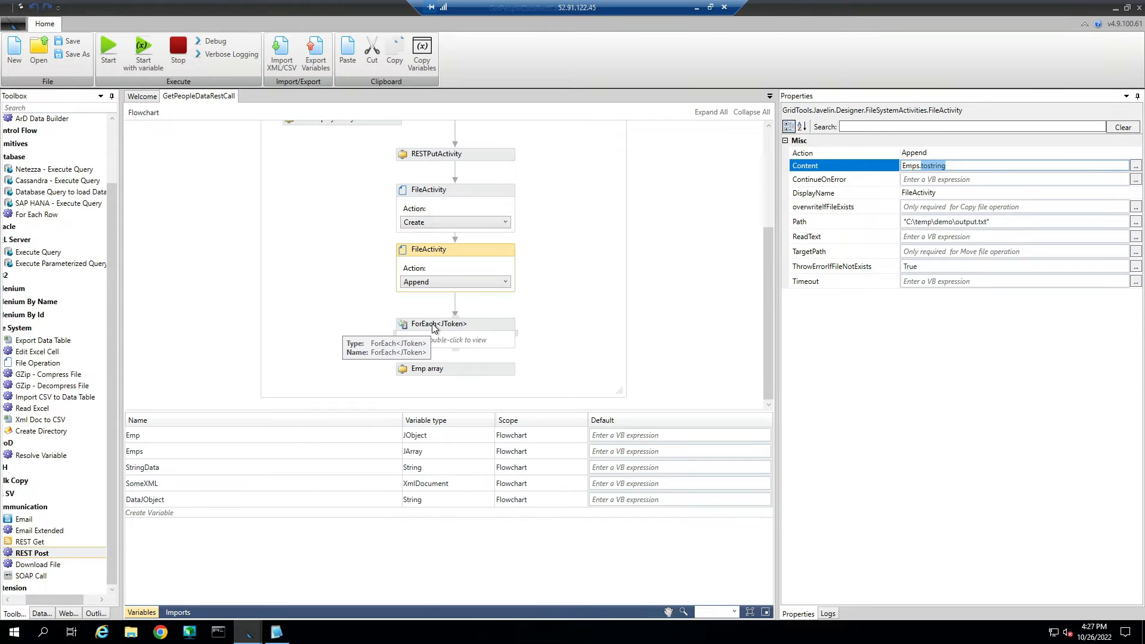
pyautogui.click(433, 327)
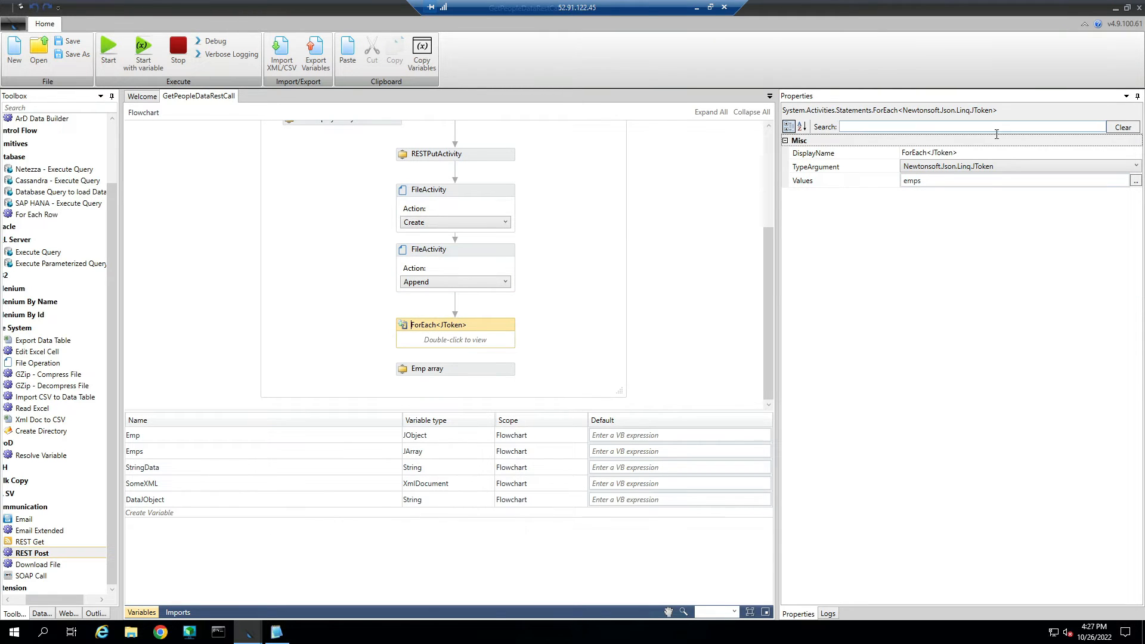
pyautogui.click(978, 168)
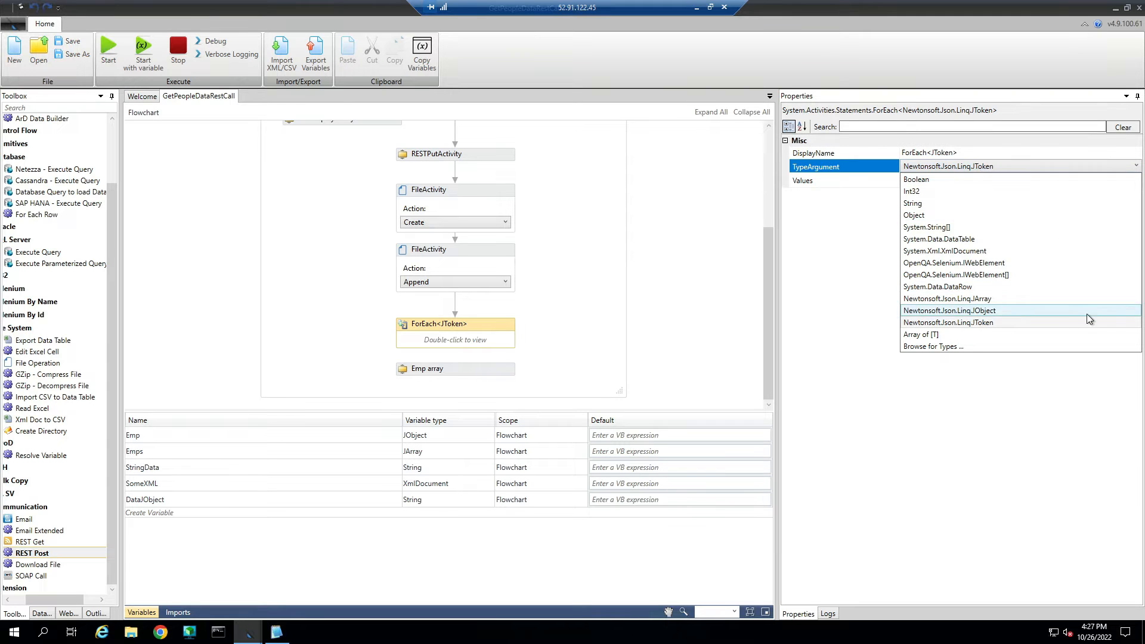
pyautogui.click(1017, 323)
# - Open the body of the ForEach activity and inspect its looped collection and item name
pyautogui.doubleClick(474, 335)
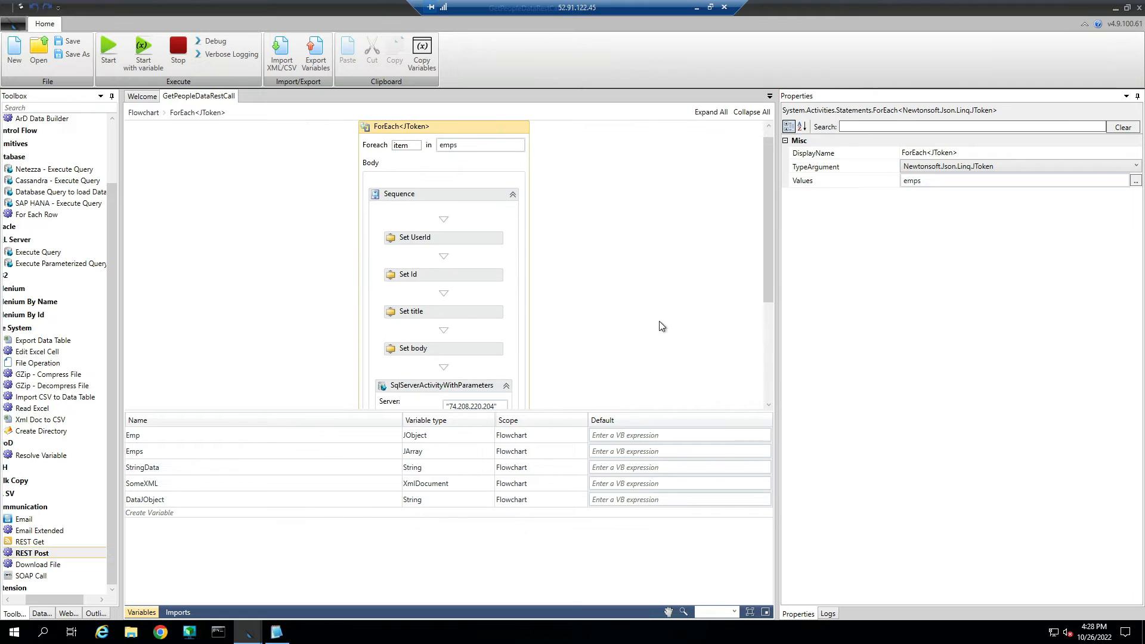
pyautogui.click(455, 148)
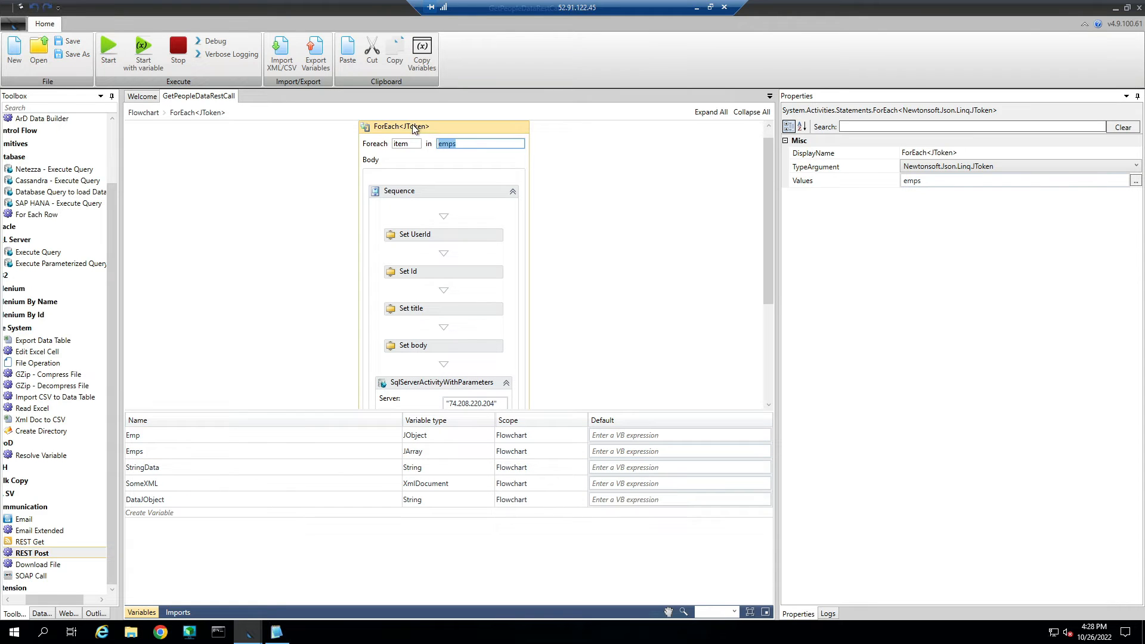
pyautogui.click(402, 146)
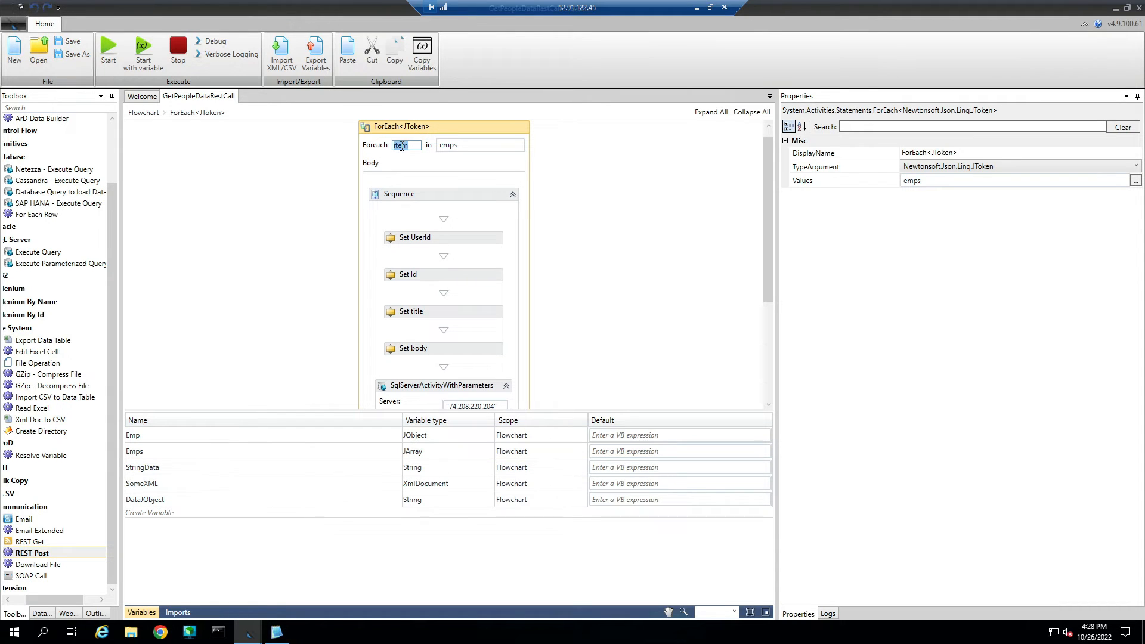
# - Inspect the Set UserId and Set title activities, examining the parts of Set title's VariableName and VariableValue expressions
pyautogui.click(434, 241)
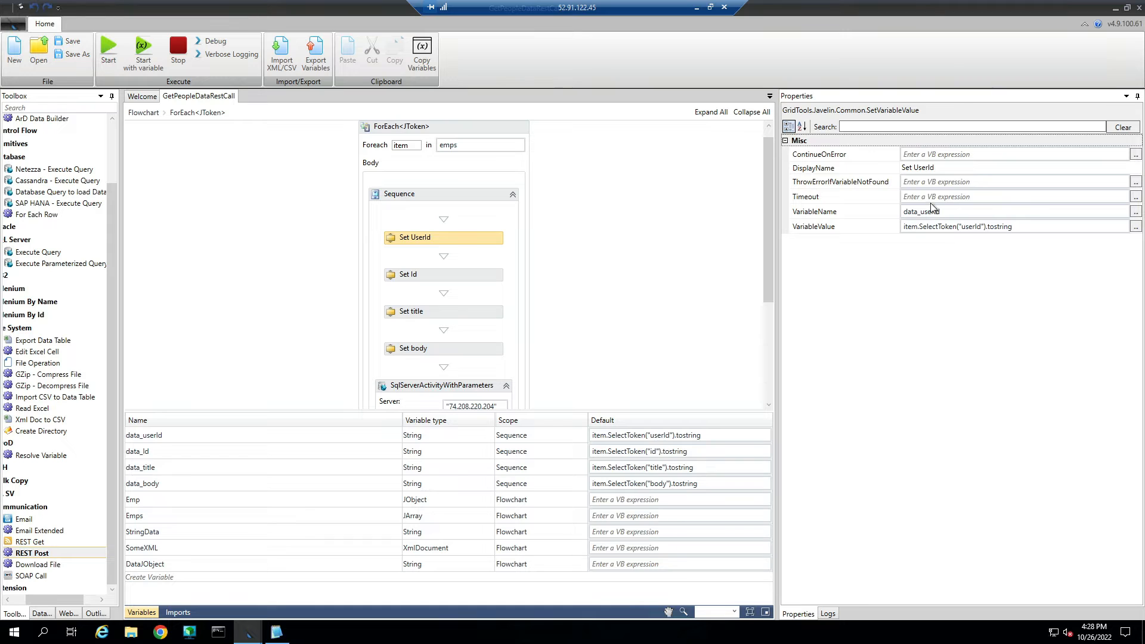
pyautogui.click(462, 308)
pyautogui.scroll(-4, 463, 306)
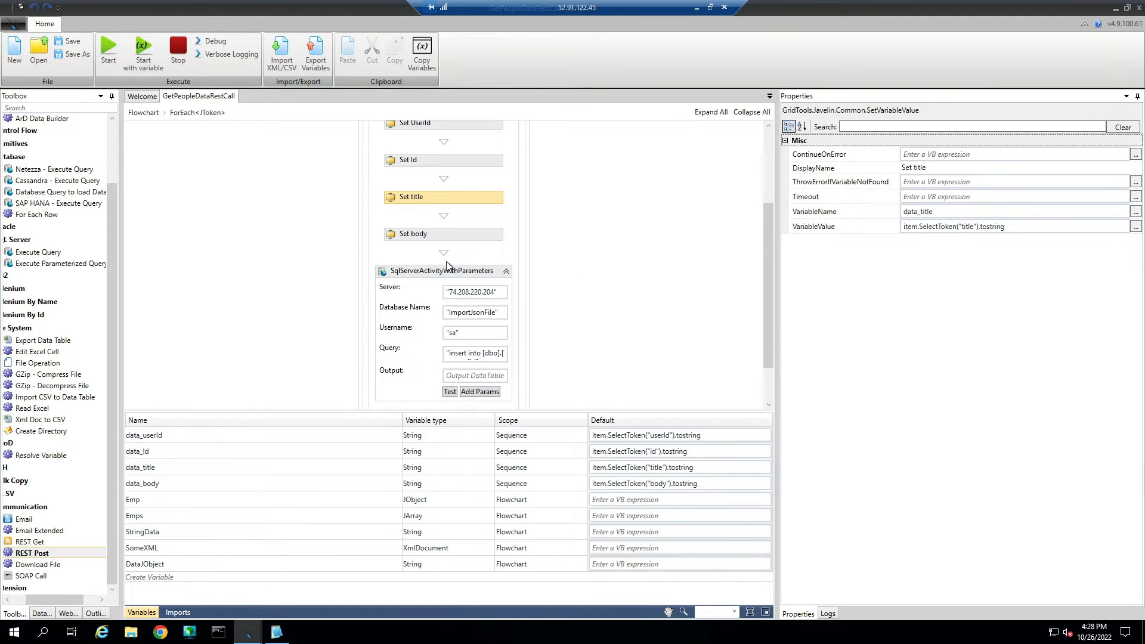
pyautogui.doubleClick(935, 213)
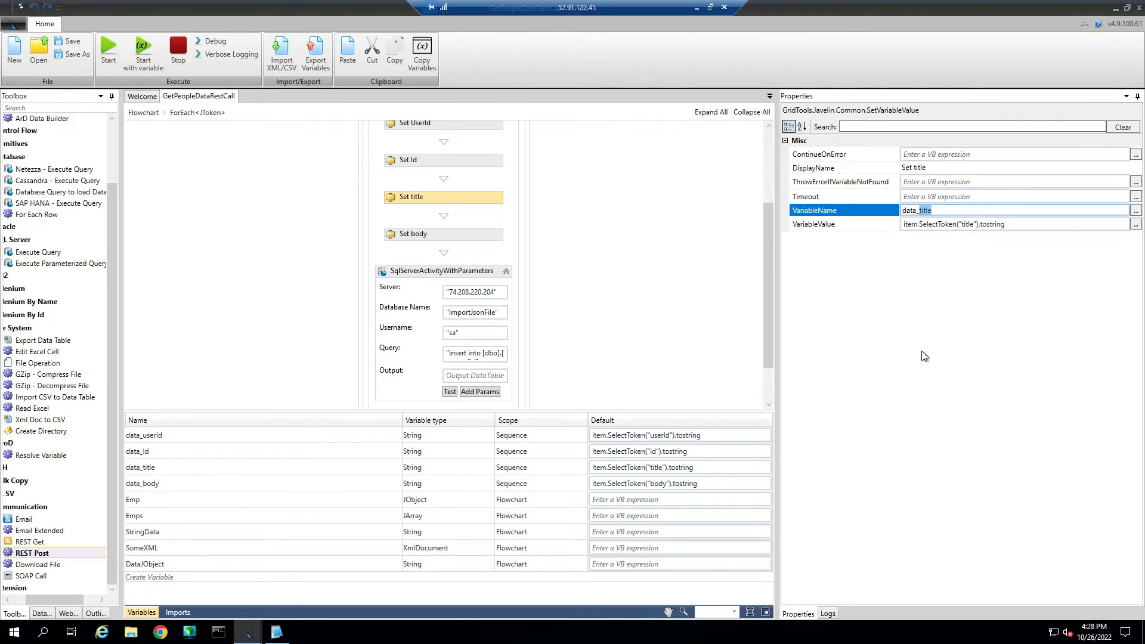
pyautogui.doubleClick(965, 225)
pyautogui.doubleClick(953, 225)
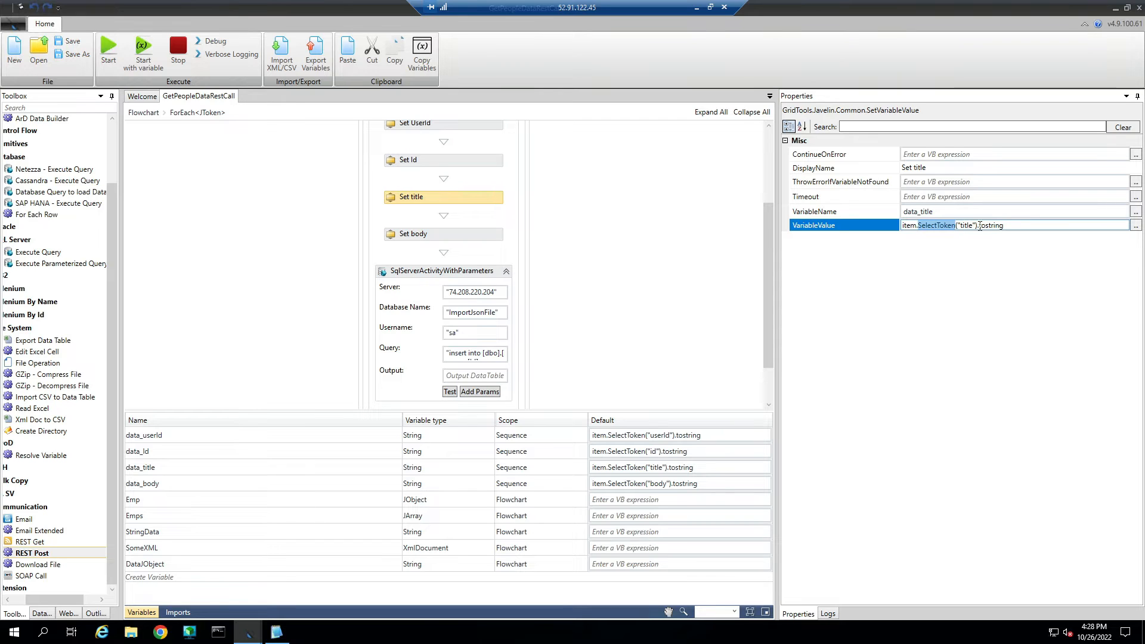
pyautogui.doubleClick(965, 225)
pyautogui.click(993, 227)
pyautogui.doubleClick(992, 227)
pyautogui.scroll(-2, 546, 291)
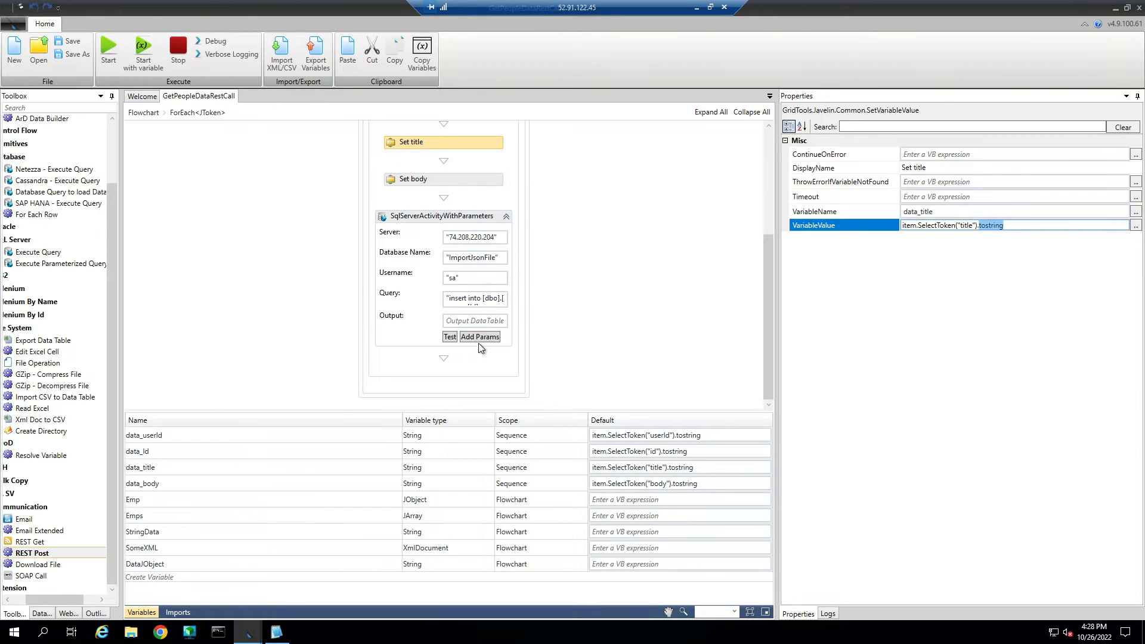
pyautogui.click(490, 299)
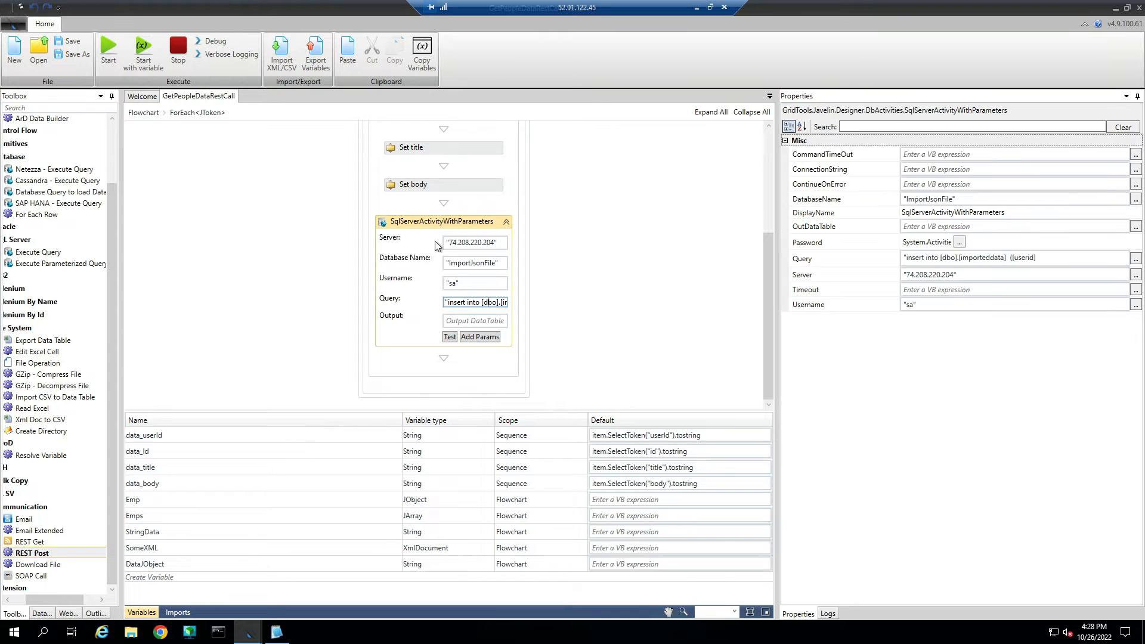
pyautogui.click(1136, 260)
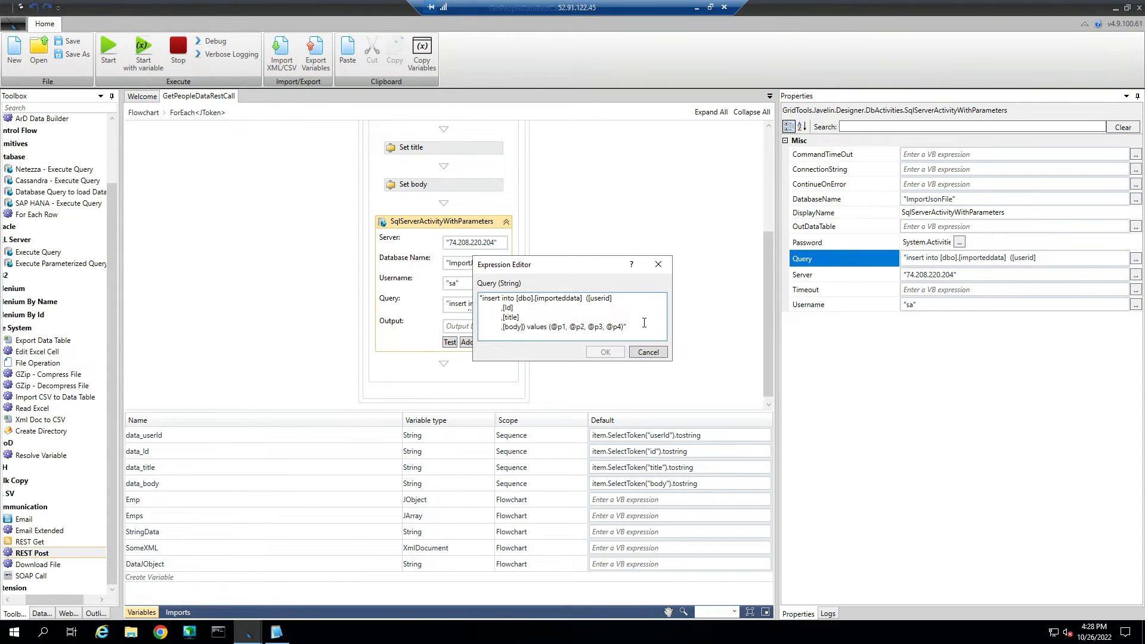
pyautogui.moveTo(627, 328)
pyautogui.mouseDown()
pyautogui.moveTo(550, 332)
pyautogui.moveTo(628, 323)
pyautogui.mouseUp()
pyautogui.click(558, 325)
pyautogui.click(642, 352)
pyautogui.click(486, 339)
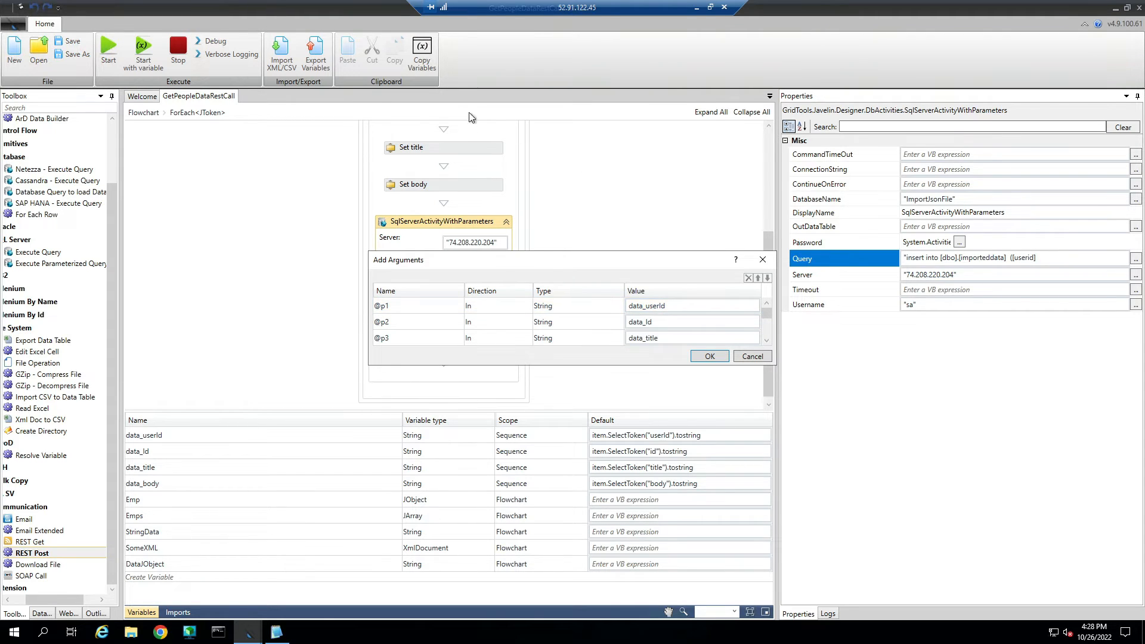
pyautogui.scroll(-1, 570, 326)
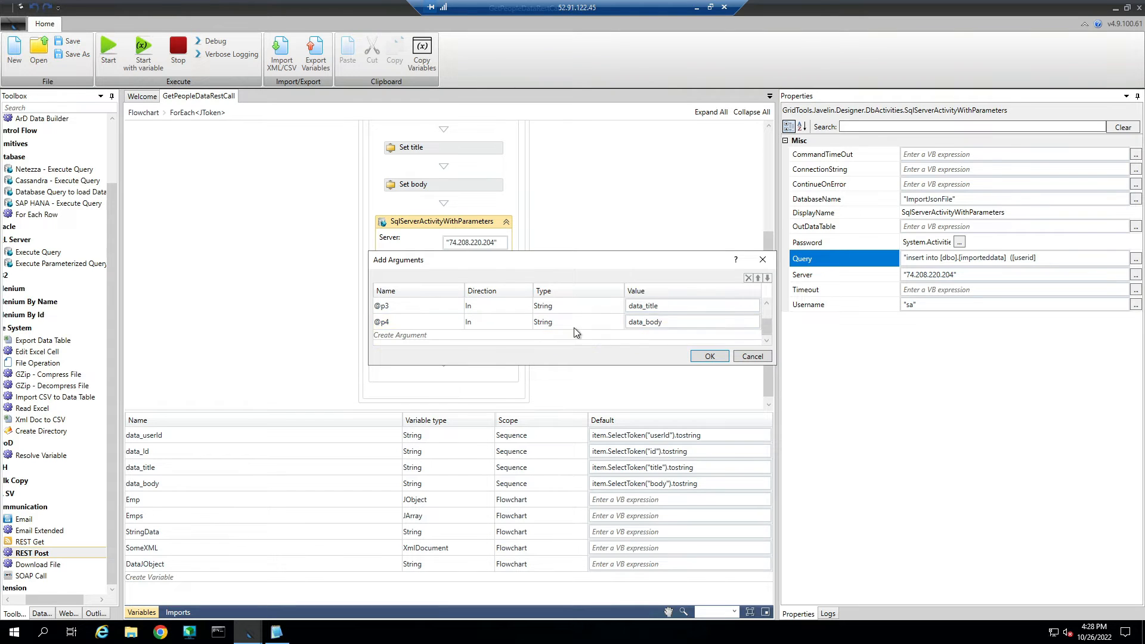
pyautogui.click(754, 358)
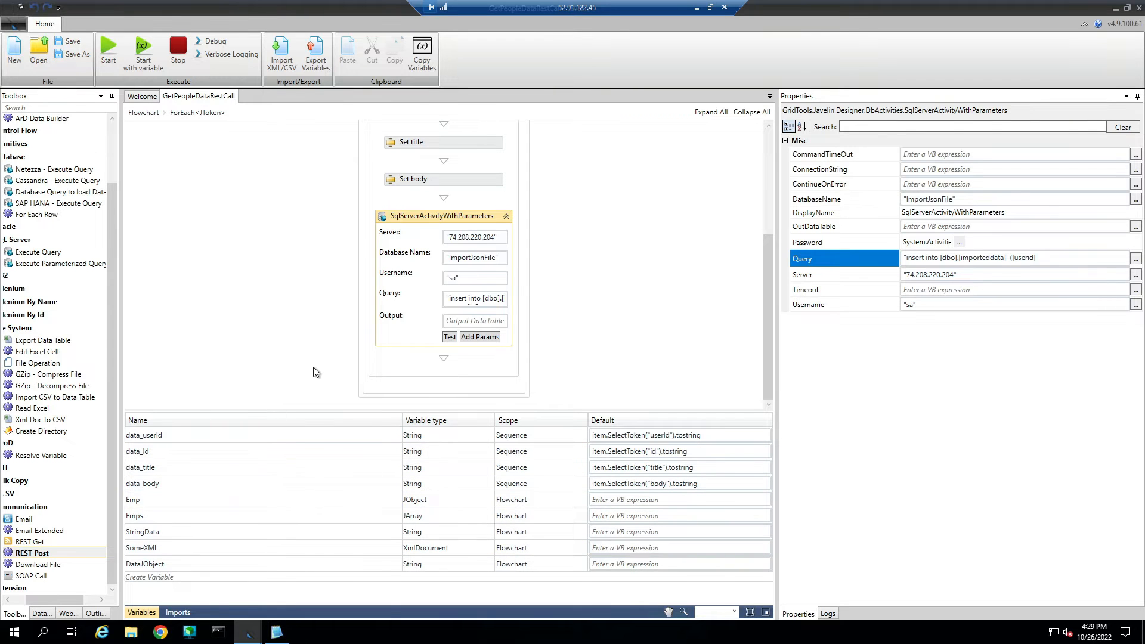
# - Minimize the remote session, launch SQL Server Management Studio on the local computer, and close the browser
pyautogui.press('super')
pyautogui.write('sa')
pyautogui.press('Escape')
pyautogui.click(697, 7)
pyautogui.press('super')
pyautogui.write('ssm')
pyautogui.press('Escape')
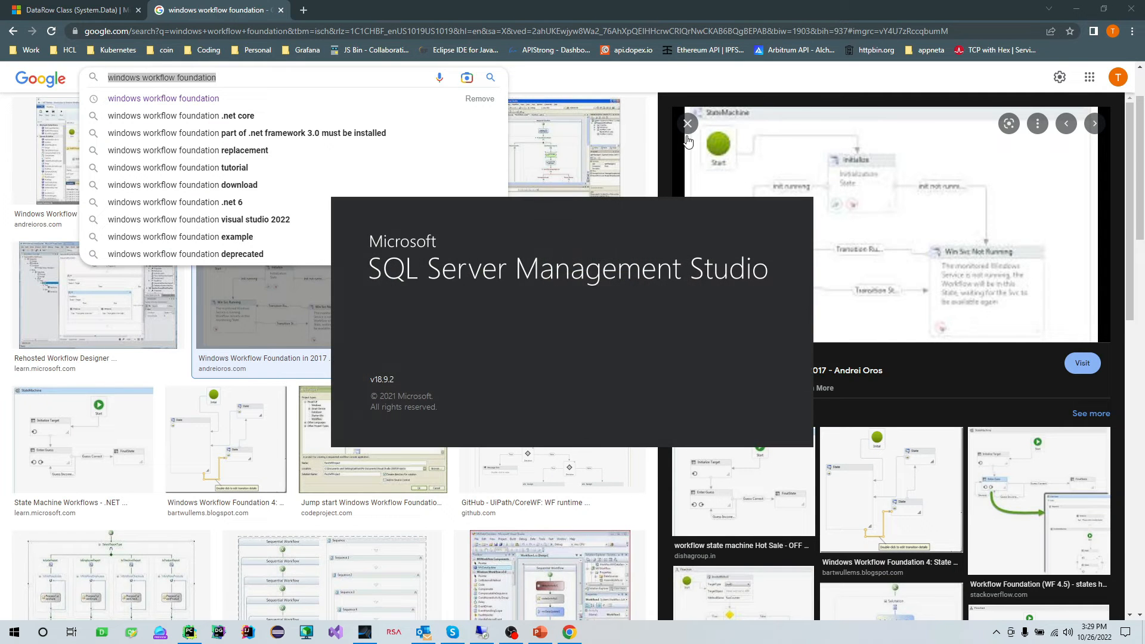
pyautogui.click(1131, 8)
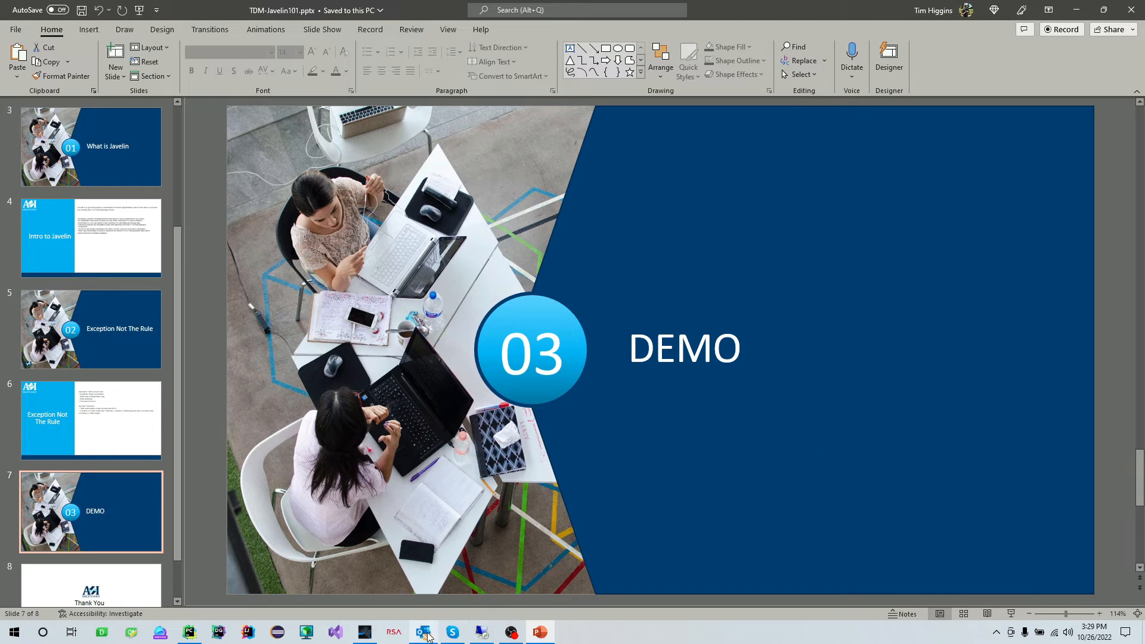
# - Dismiss the SQL Server connection dialog, minimize SQL Server Management Studio, and return to the remote Javelin session
pyautogui.moveTo(485, 637)
pyautogui.moveTo(540, 633)
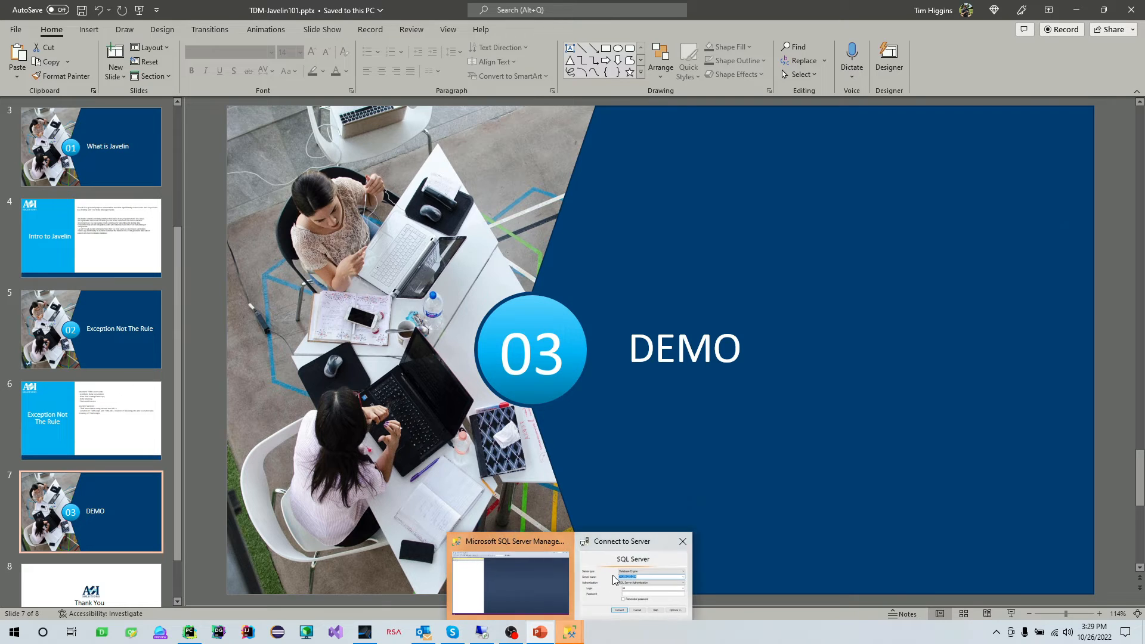
pyautogui.click(613, 575)
pyautogui.click(582, 330)
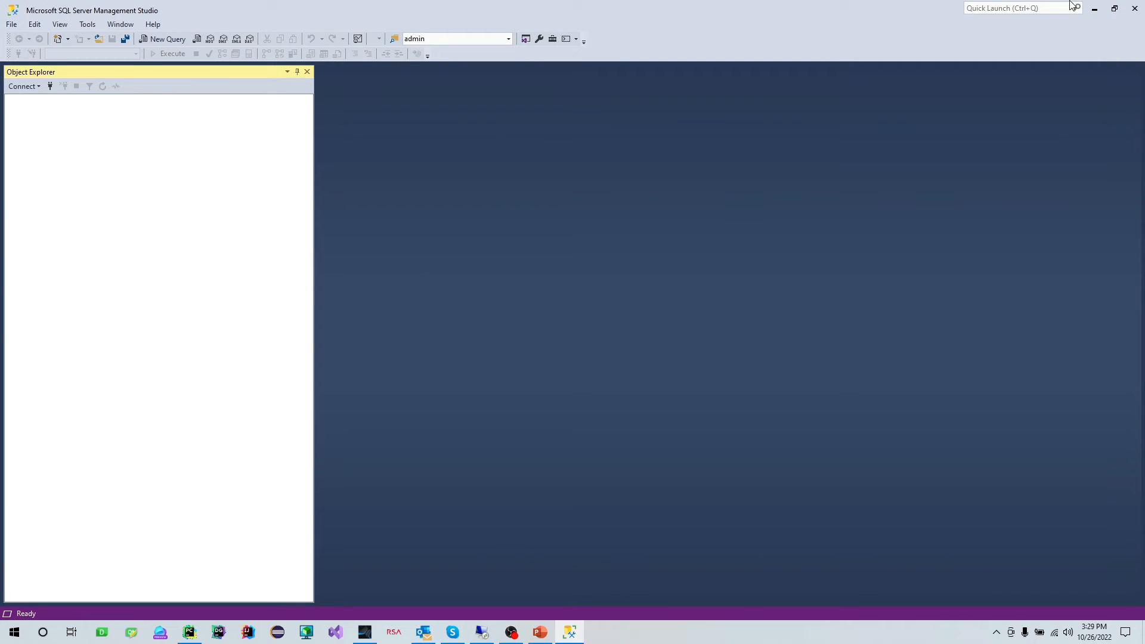
pyautogui.click(1094, 9)
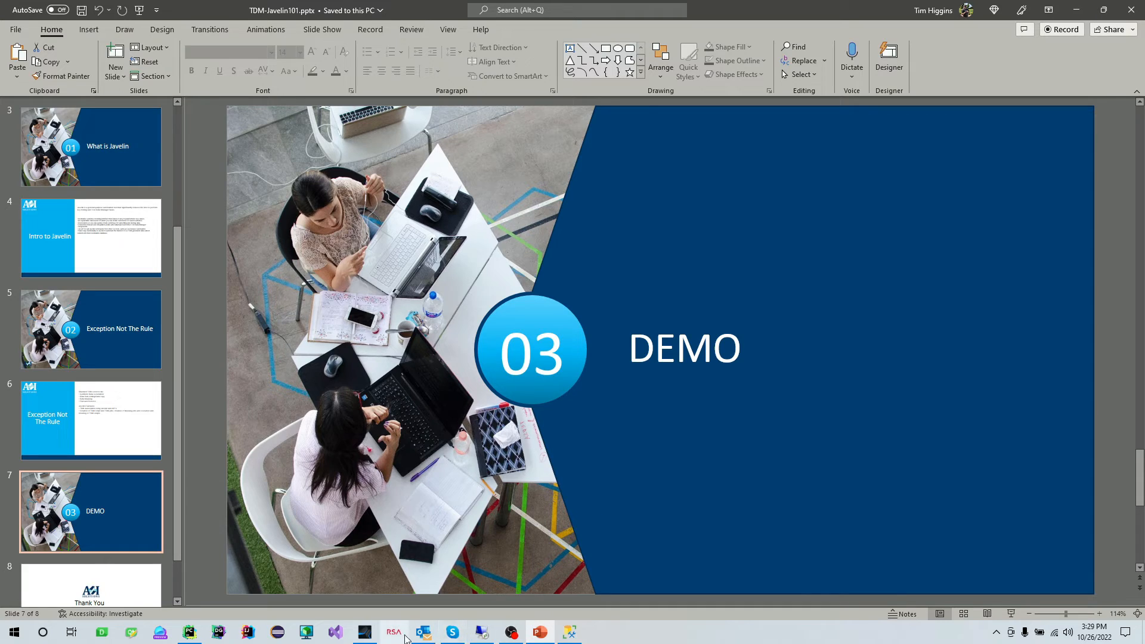
pyautogui.click(483, 633)
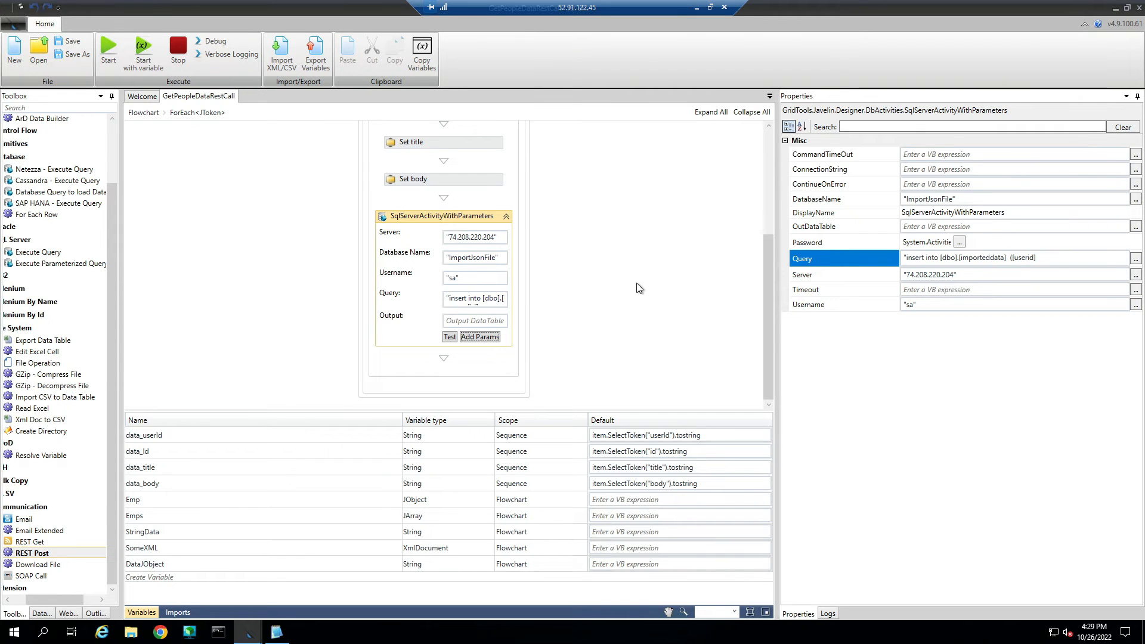
# - Return to the top-level flowchart and move the unconnected Emp array activity aside from beneath ForEach<JToken>
pyautogui.click(143, 112)
pyautogui.scroll(-5, 429, 328)
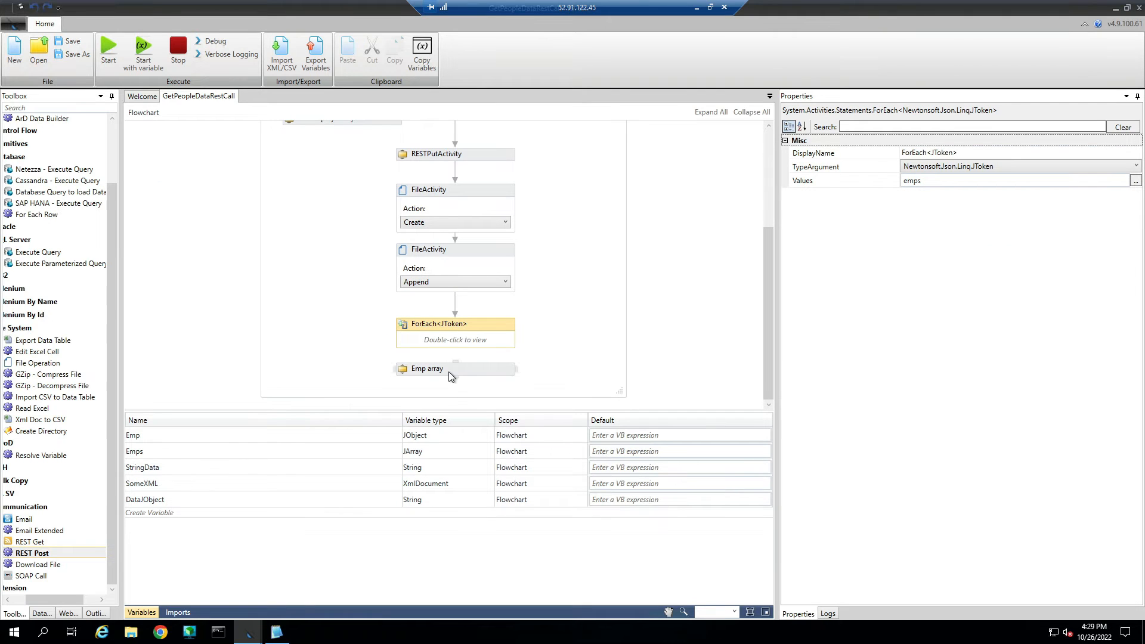
pyautogui.moveTo(444, 370); pyautogui.dragTo(349, 365)
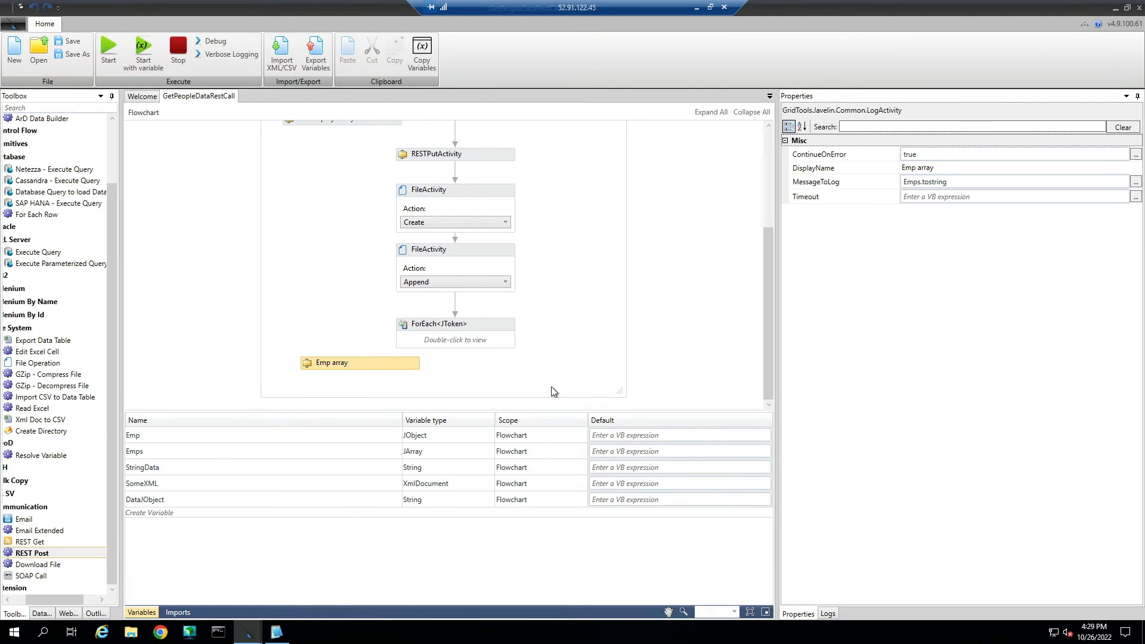
# - Save and run the GetPeopleDataRestCall flow, stopping the execution while it loops through the SQL inserts
pyautogui.scroll(5, 552, 388)
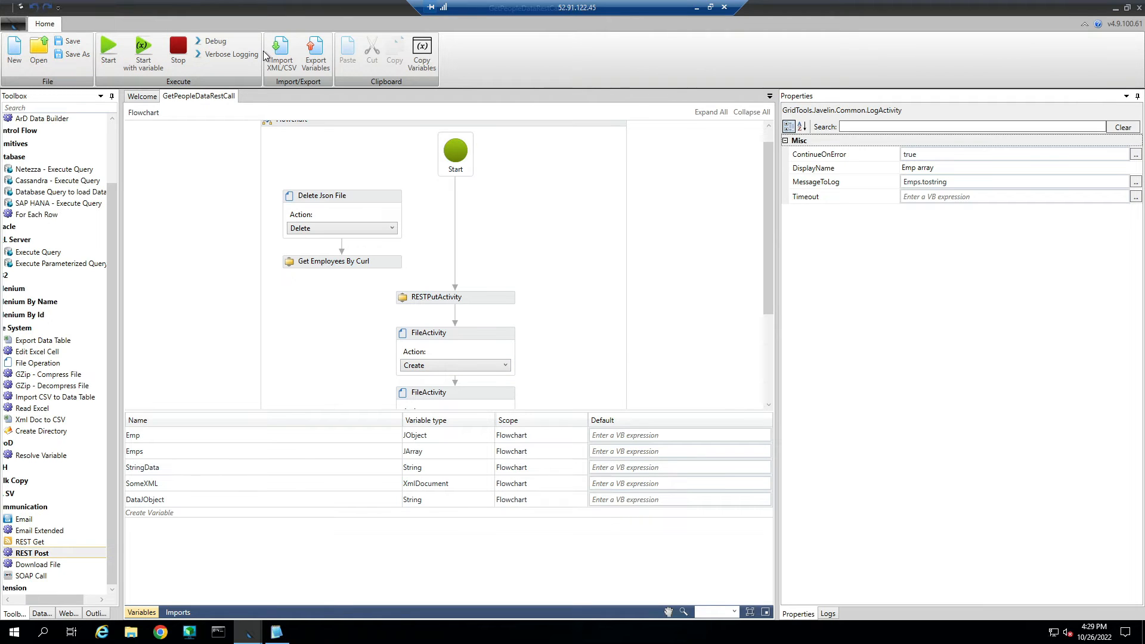
pyautogui.click(101, 45)
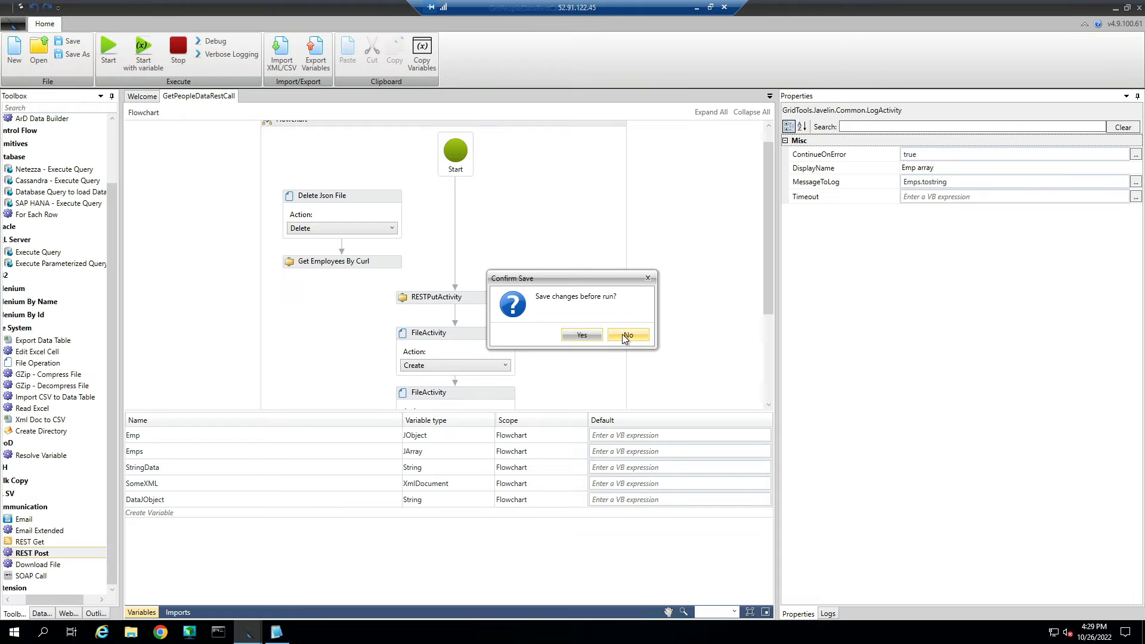
pyautogui.click(585, 335)
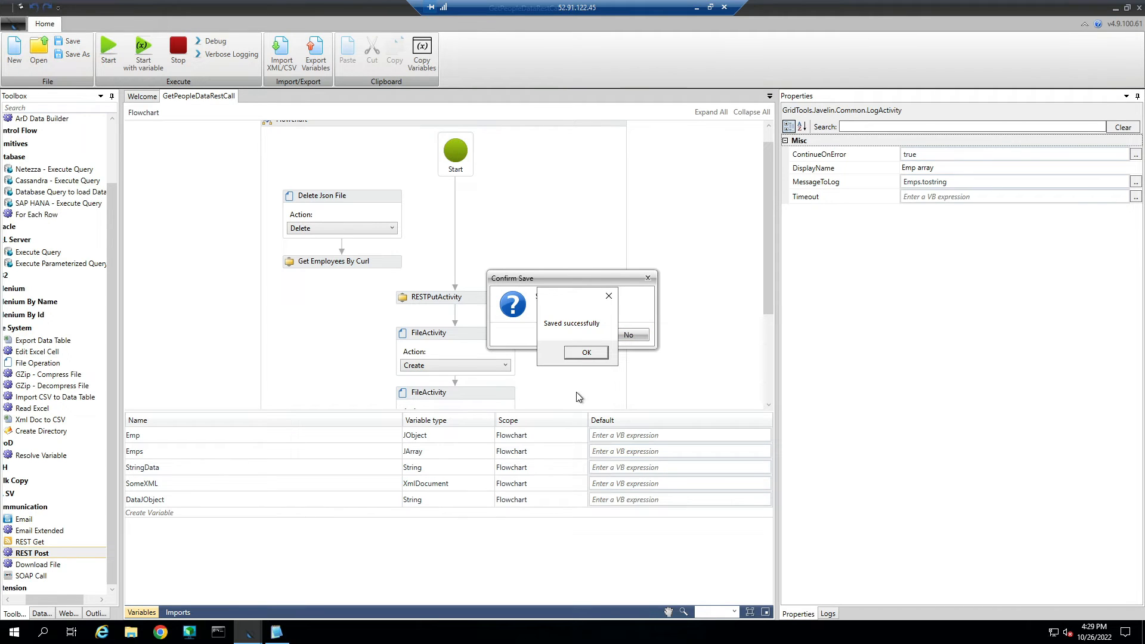
pyautogui.click(583, 350)
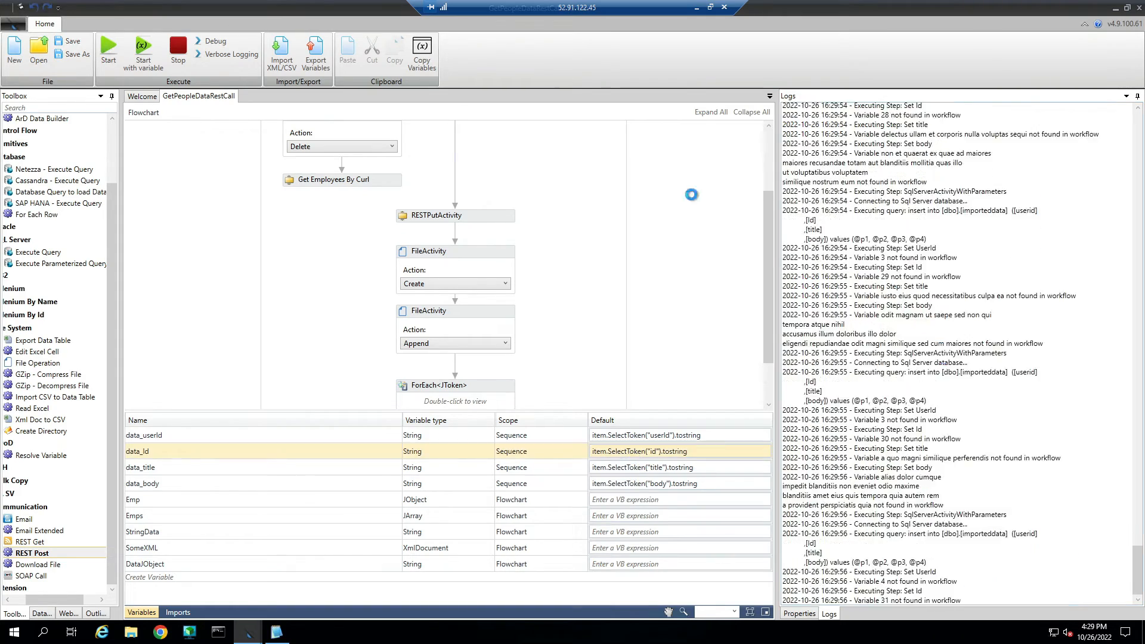
pyautogui.click(176, 52)
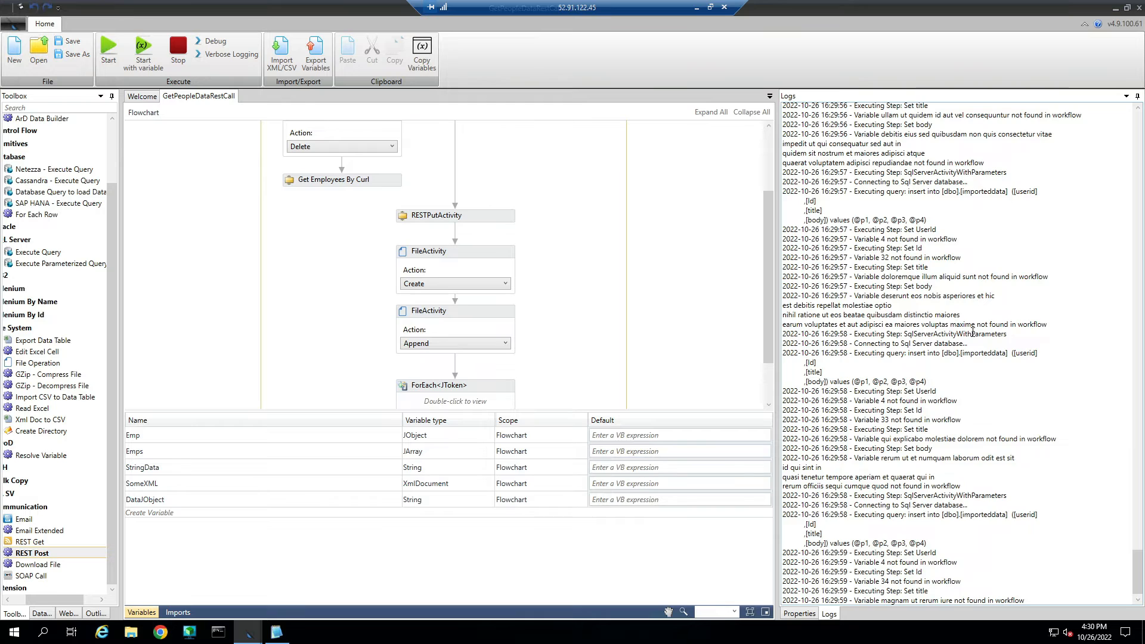
# - Examine the execution log, from the cancellation entry back through the earlier Set and SqlServerActivityWithParameters iterations
pyautogui.moveTo(881, 599); pyautogui.dragTo(806, 594)
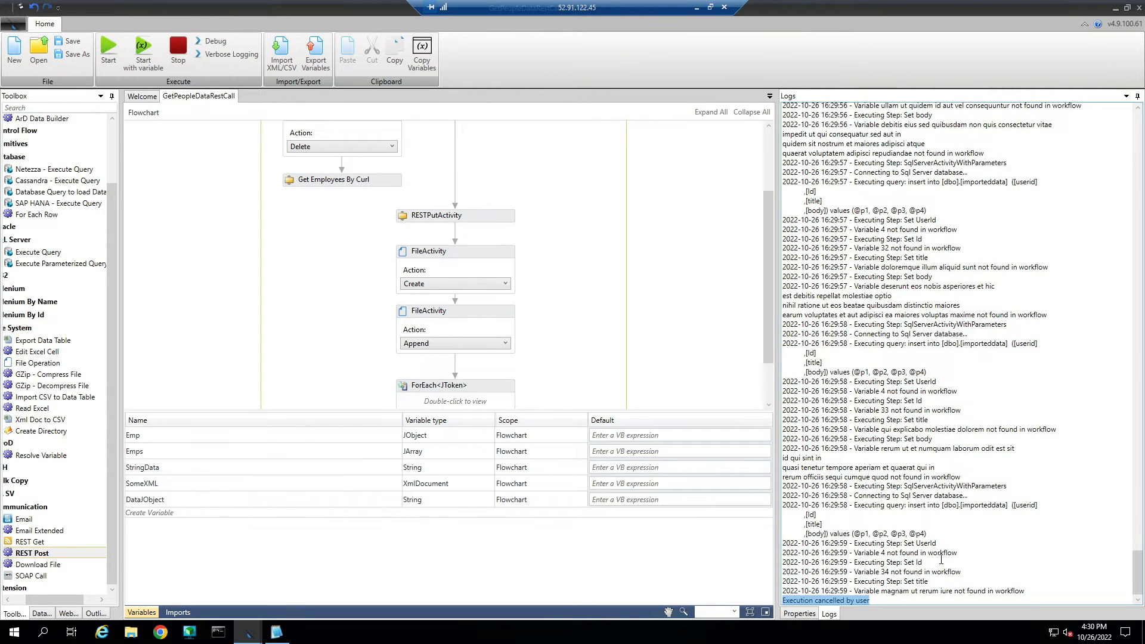
pyautogui.scroll(3, 1010, 391)
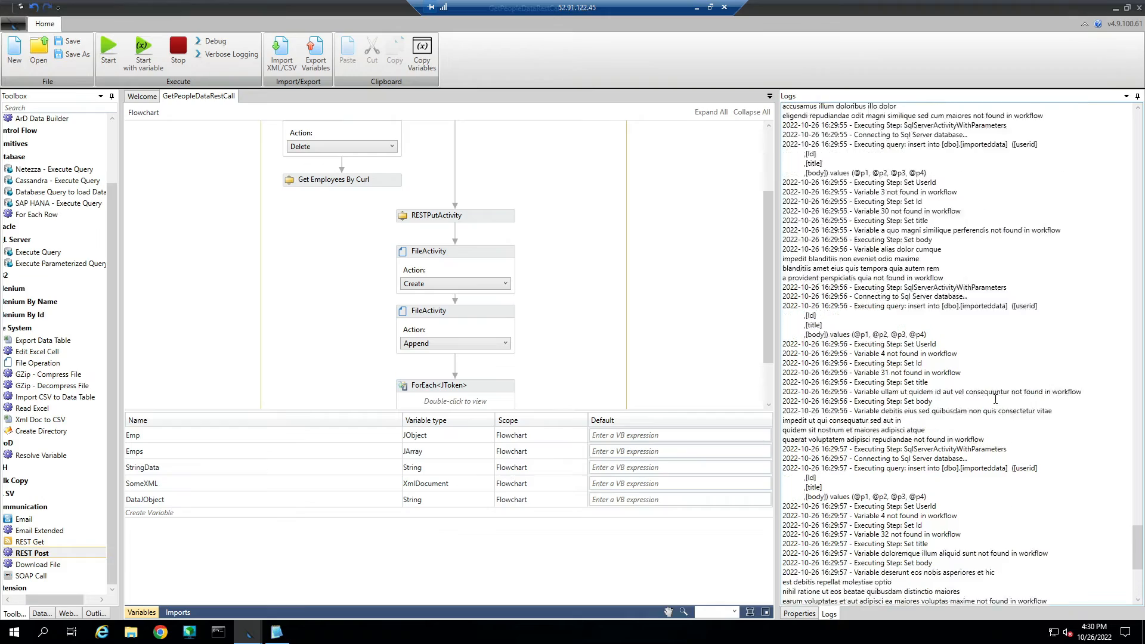
pyautogui.scroll(20, 974, 382)
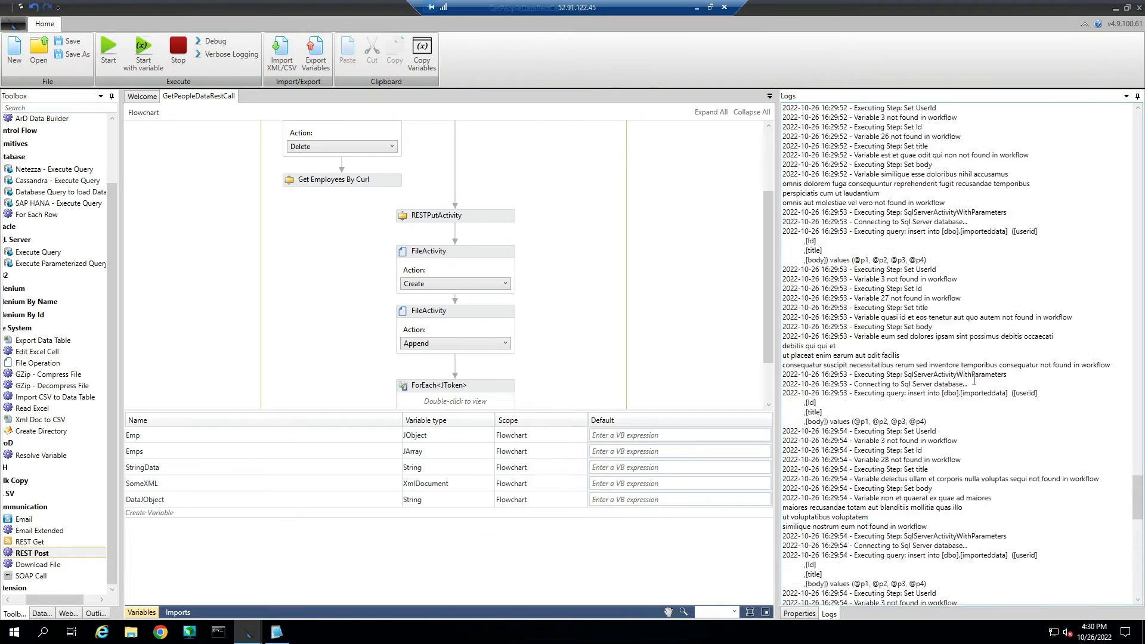
pyautogui.scroll(15, 974, 383)
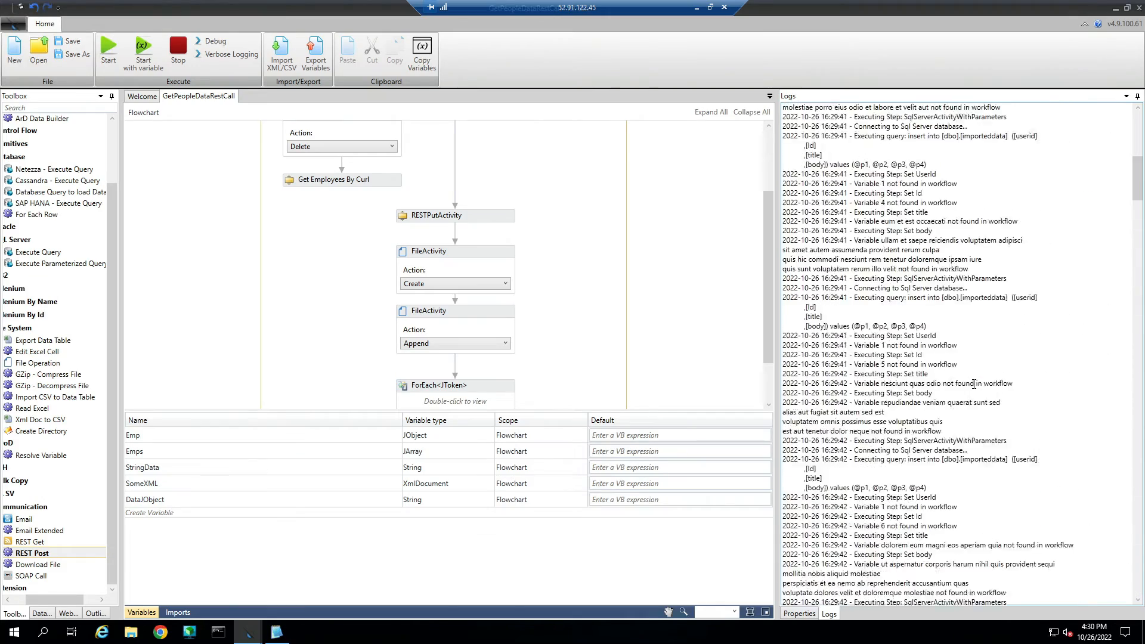
pyautogui.click(794, 614)
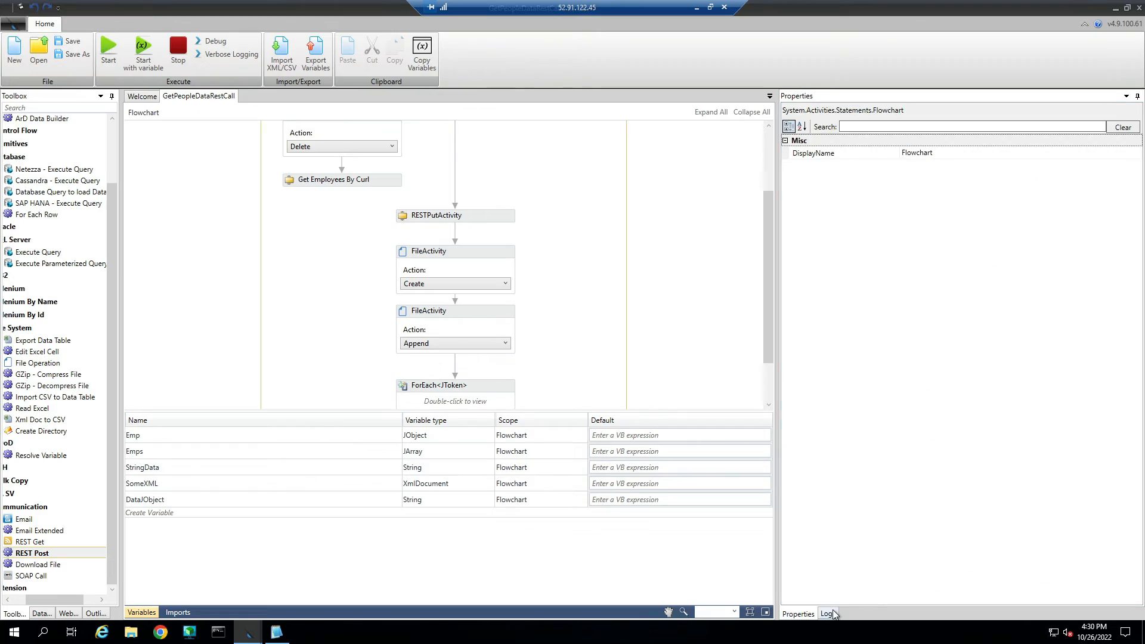
pyautogui.click(828, 614)
pyautogui.scroll(-10, 945, 385)
pyautogui.scroll(-20, 945, 385)
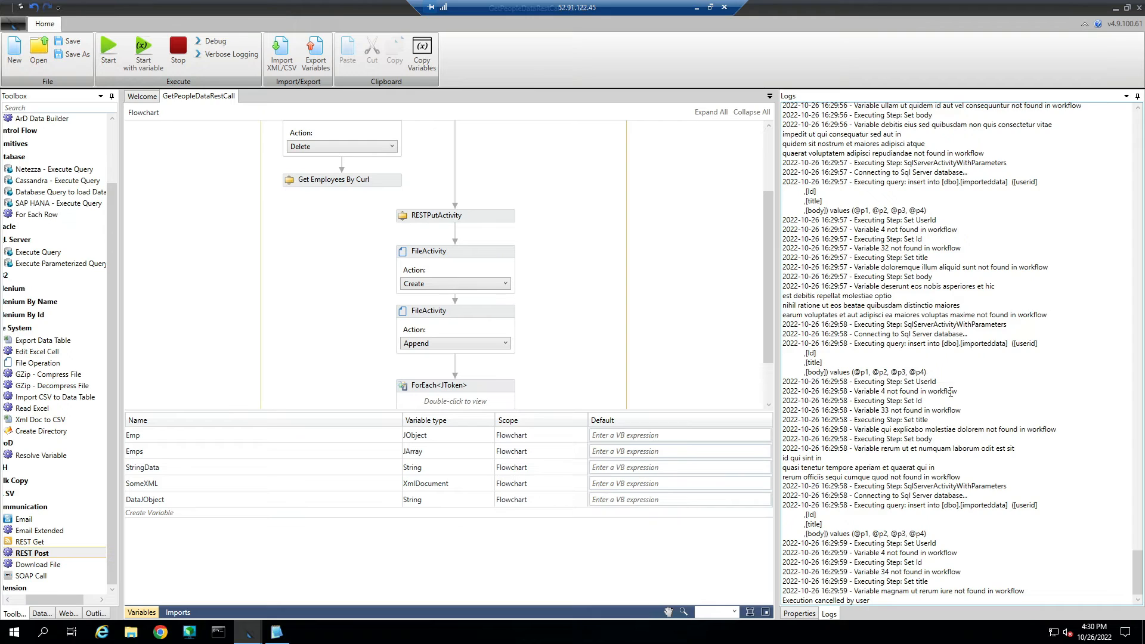
# - Start debugging the GetPeopleDataRestCall flow and make its window a wider floating one beside the Used Variables window
pyautogui.click(214, 43)
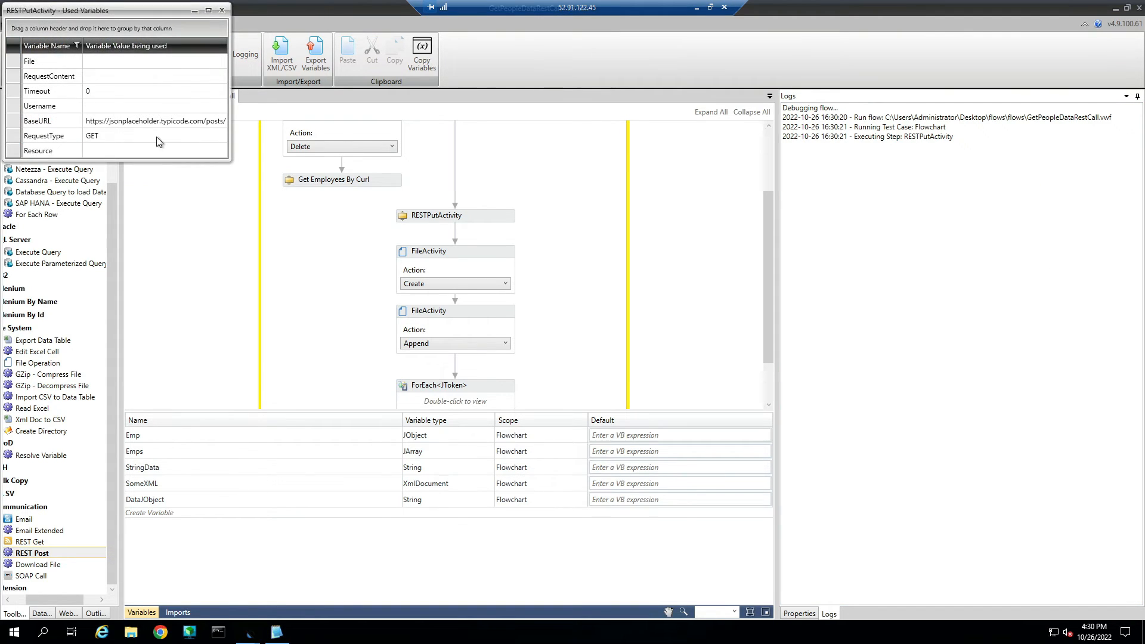
pyautogui.moveTo(768, 220); pyautogui.dragTo(768, 113)
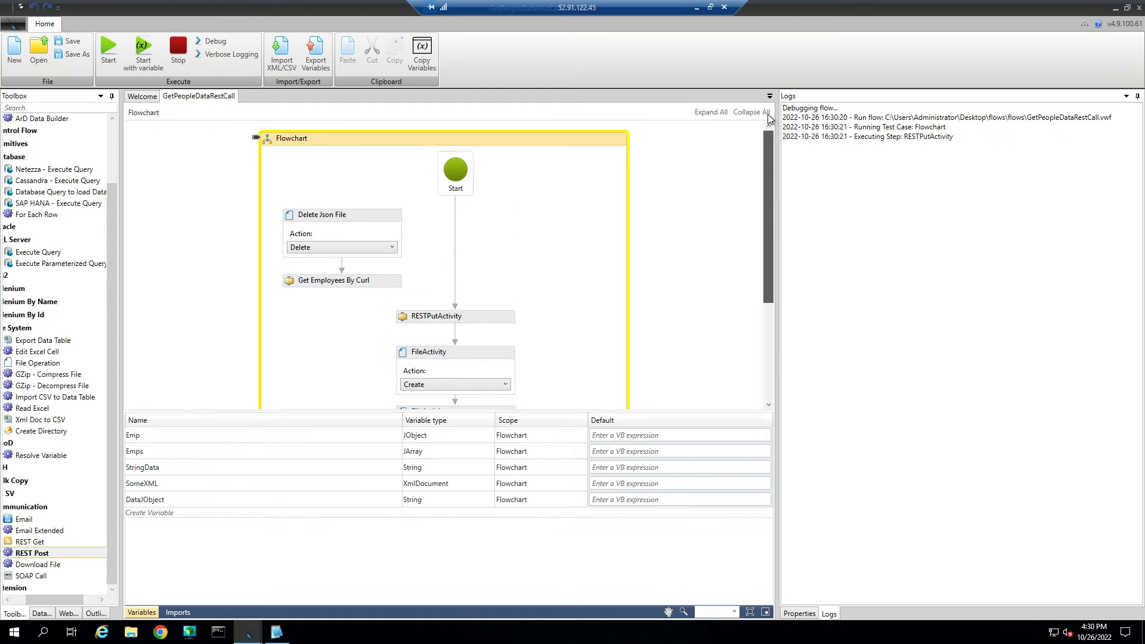
pyautogui.doubleClick(347, 9)
pyautogui.moveTo(347, 9); pyautogui.dragTo(583, 58)
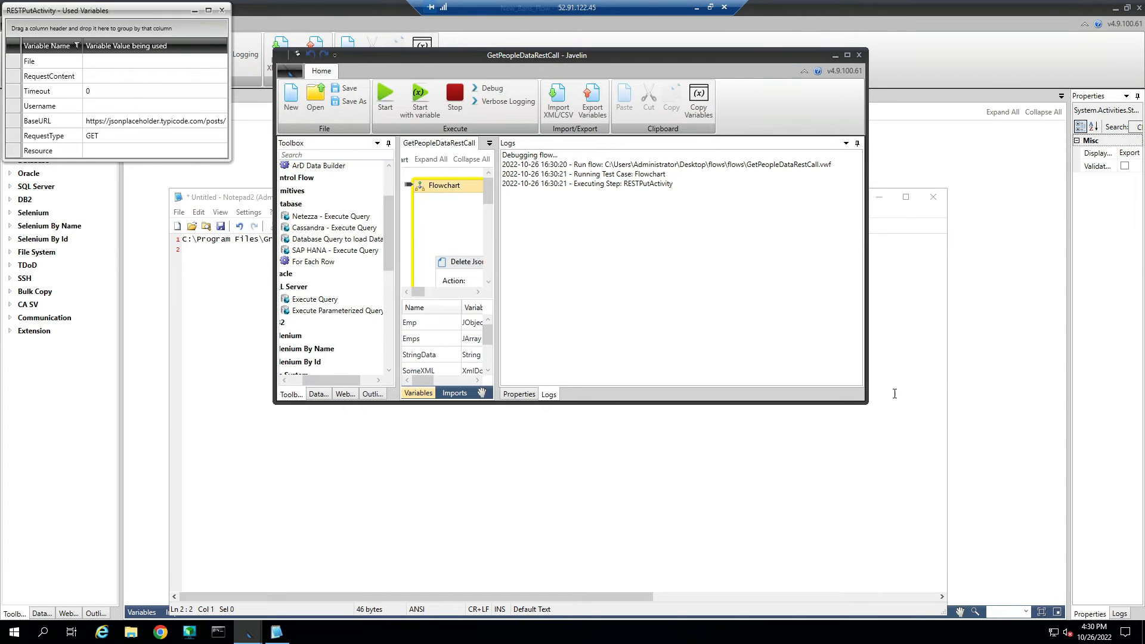
pyautogui.click(865, 410)
pyautogui.click(799, 123)
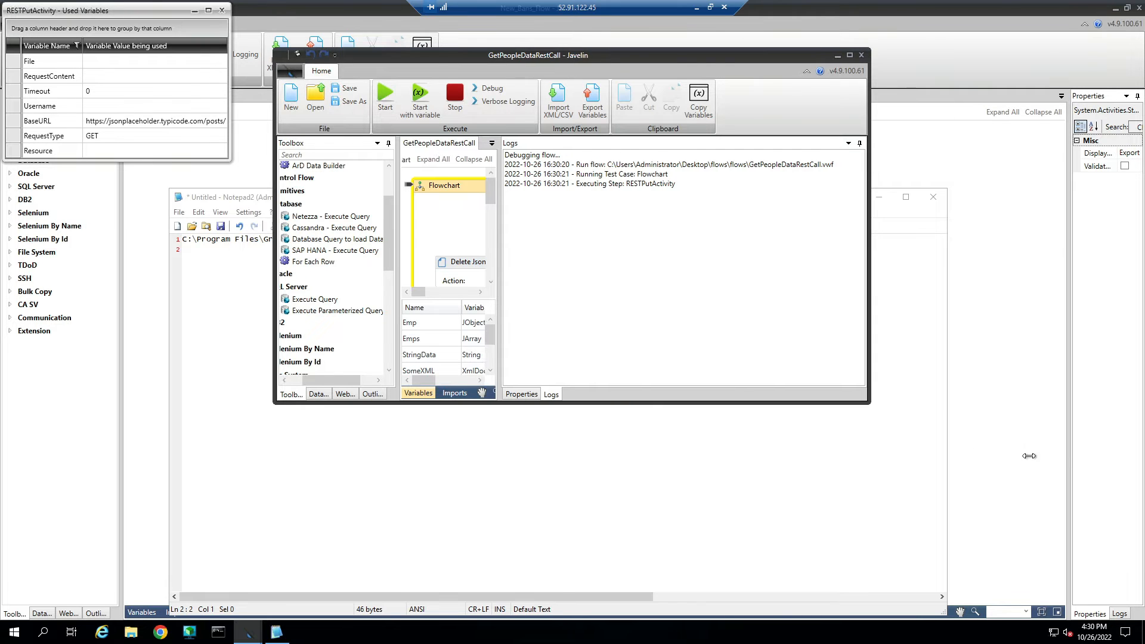
pyautogui.moveTo(866, 403); pyautogui.dragTo(1085, 404)
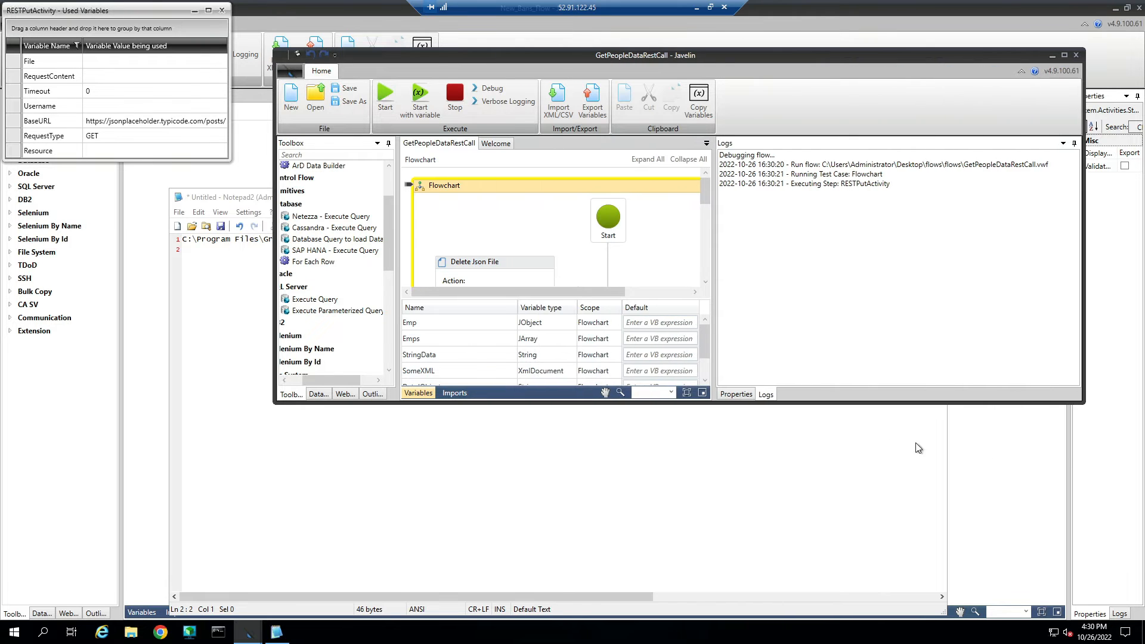
# - Close the untitled Notepad2 document without saving and make the floating GetPeopleDataRestCall window taller
pyautogui.click(859, 405)
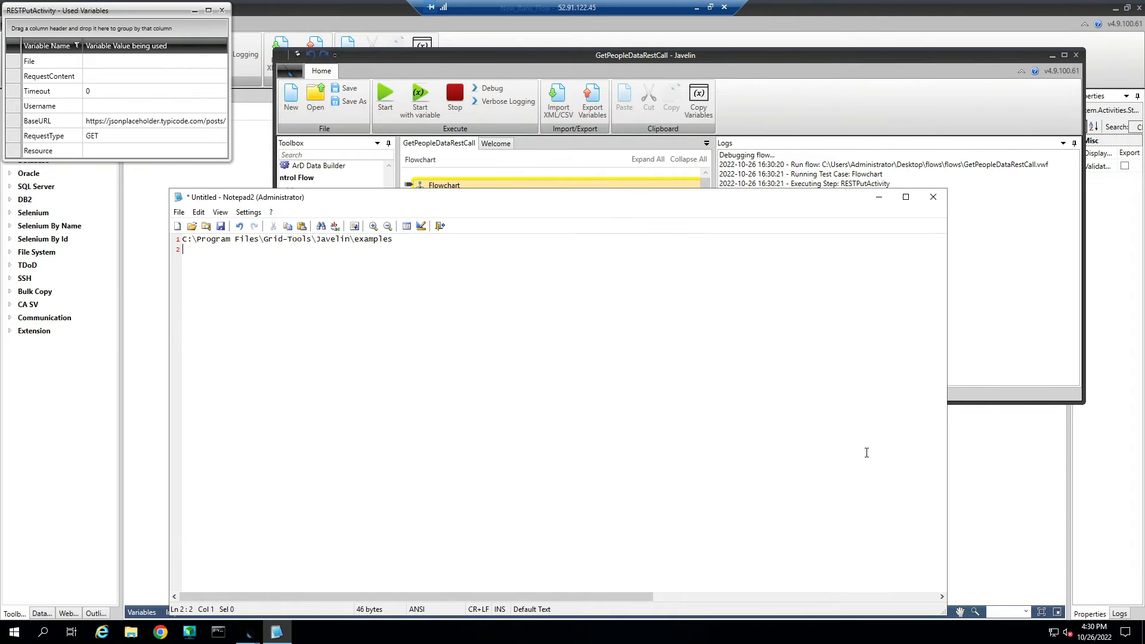
pyautogui.click(933, 196)
pyautogui.click(576, 358)
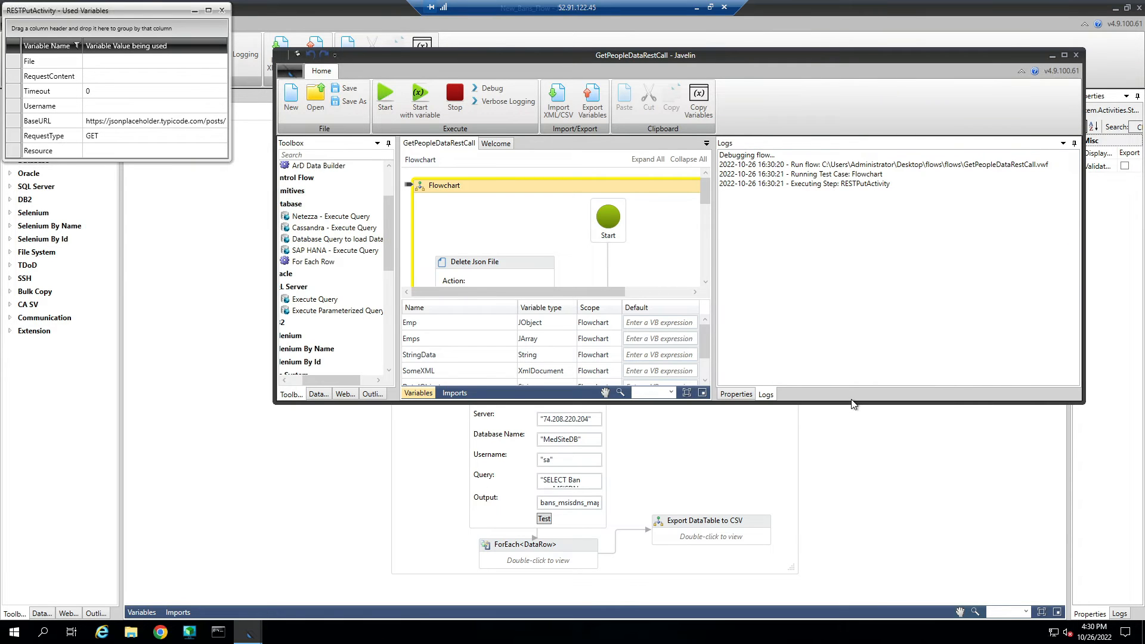
pyautogui.moveTo(816, 421); pyautogui.dragTo(803, 601)
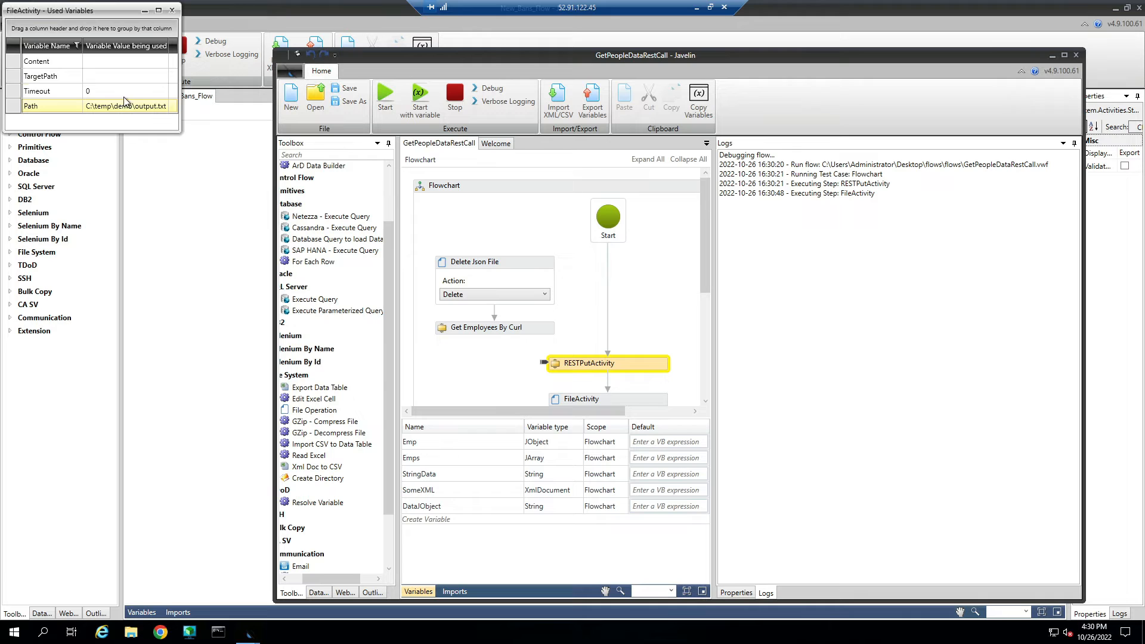
# - Advance the debug run through both FileActivity steps to Set UserId, inspecting the variables each step uses
pyautogui.click(172, 10)
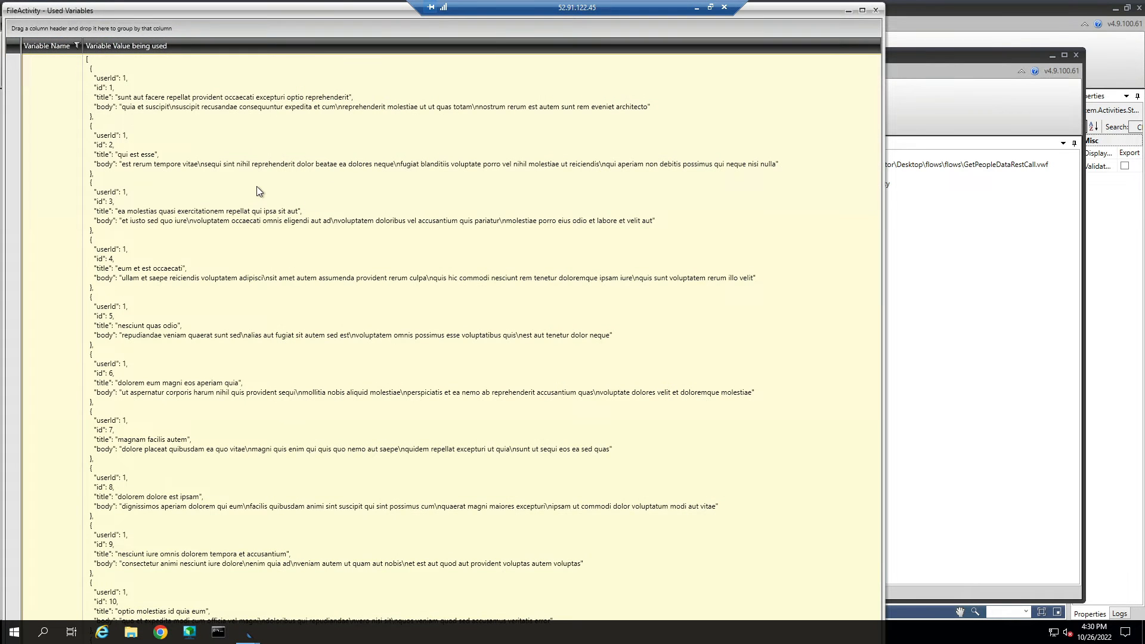
pyautogui.click(875, 10)
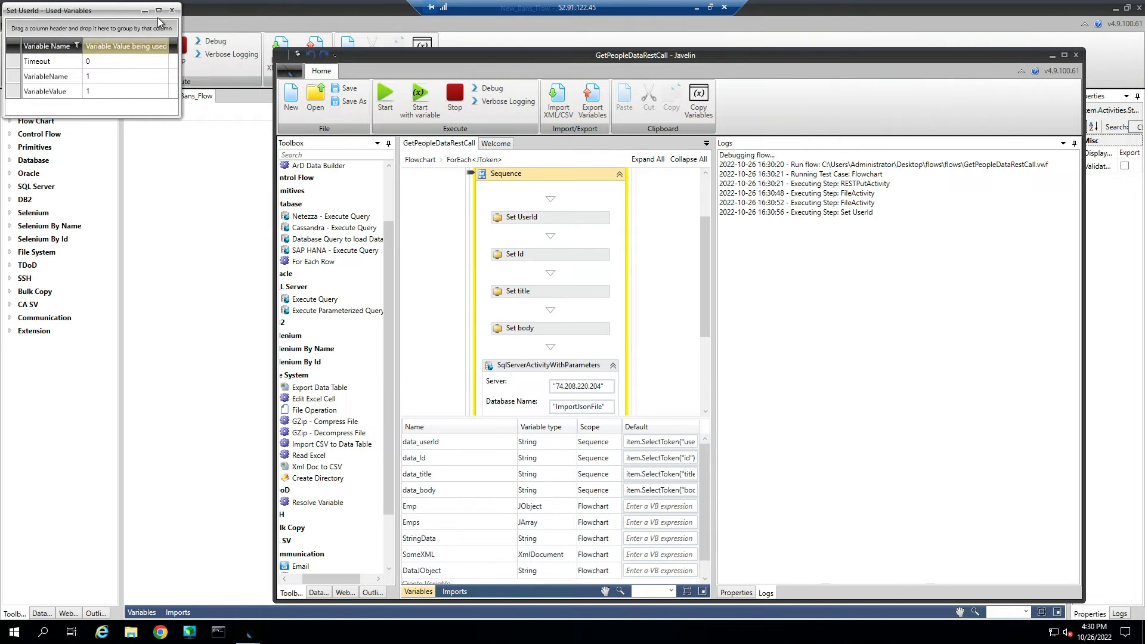
# - Advance the debug run through Set Id, Set title, Set body and SqlServerActivityWithParameters to the next iteration's Set UserId, inspecting each step's variables
pyautogui.click(172, 10)
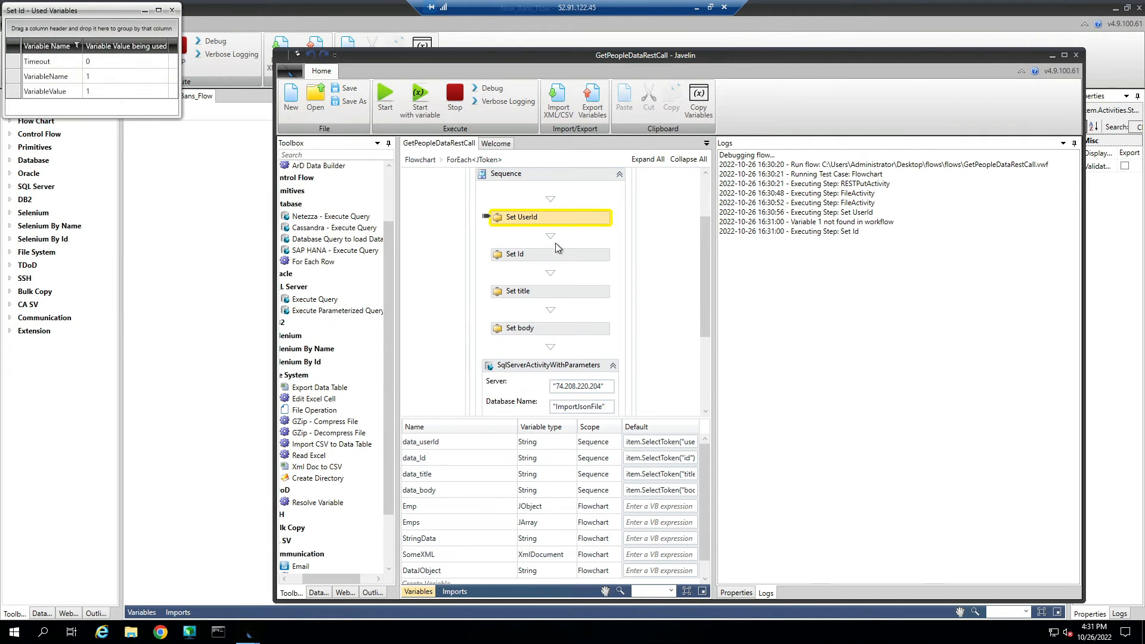
pyautogui.click(171, 10)
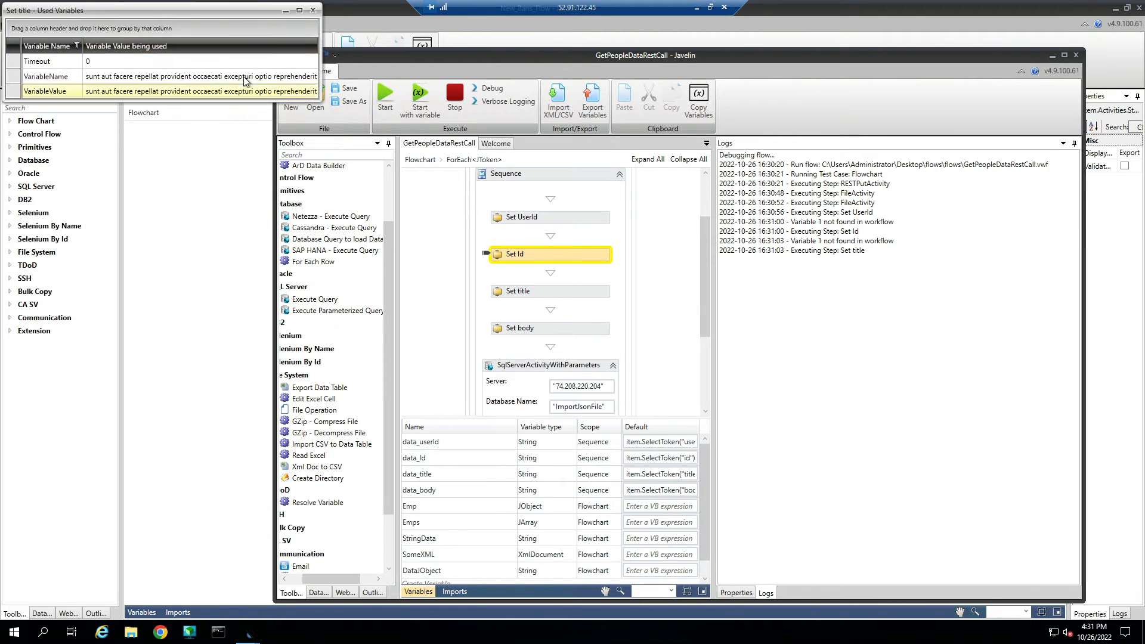
pyautogui.click(311, 12)
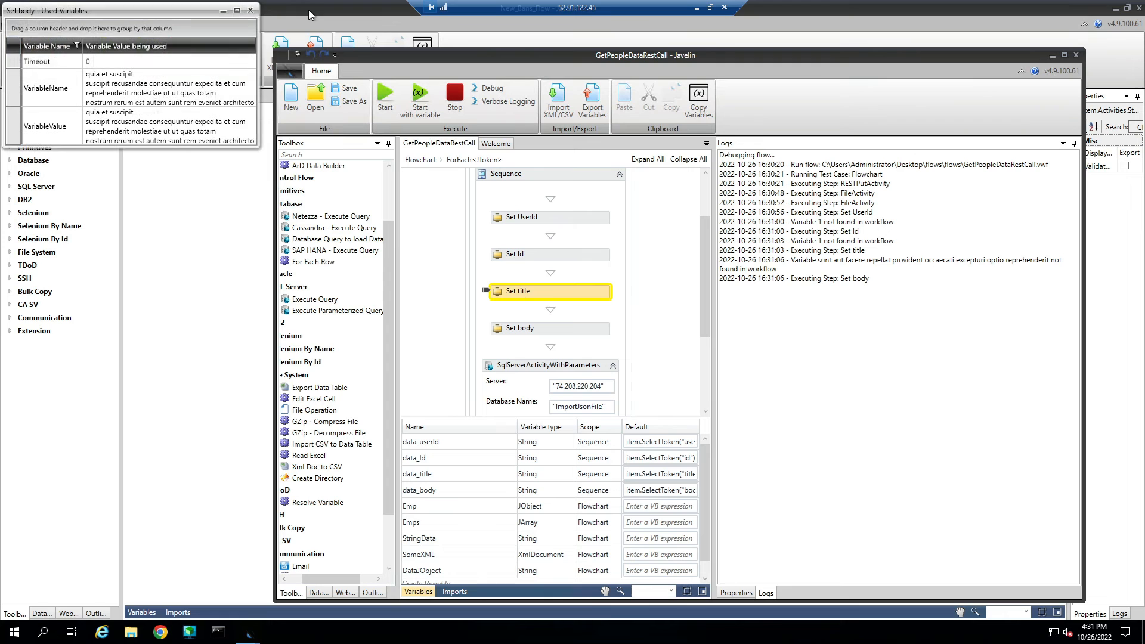
pyautogui.click(250, 13)
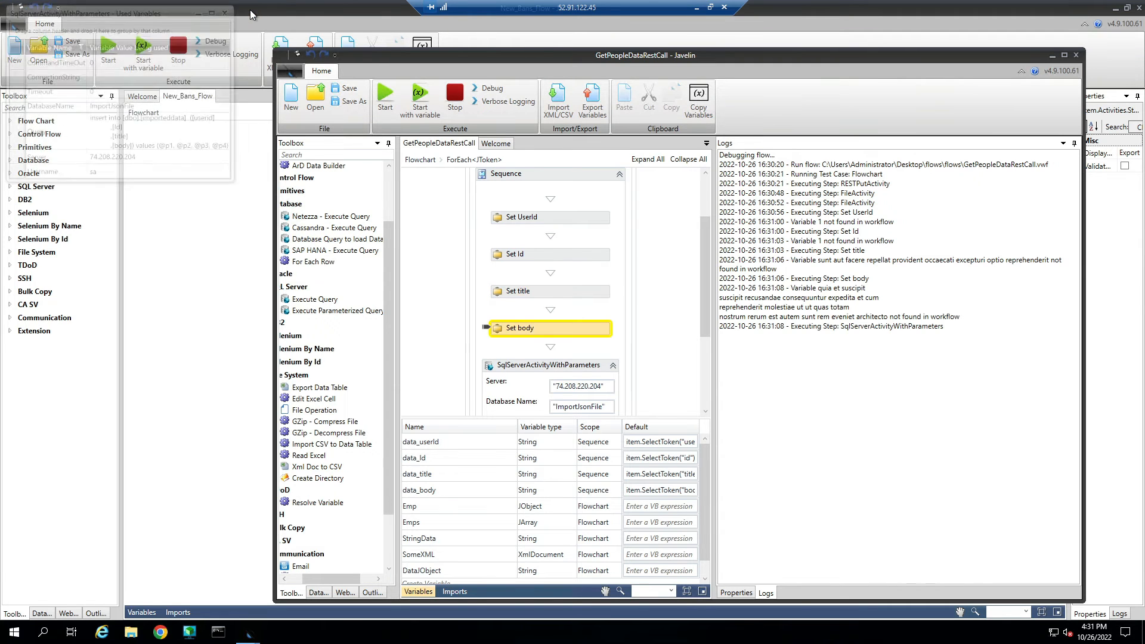
pyautogui.click(227, 14)
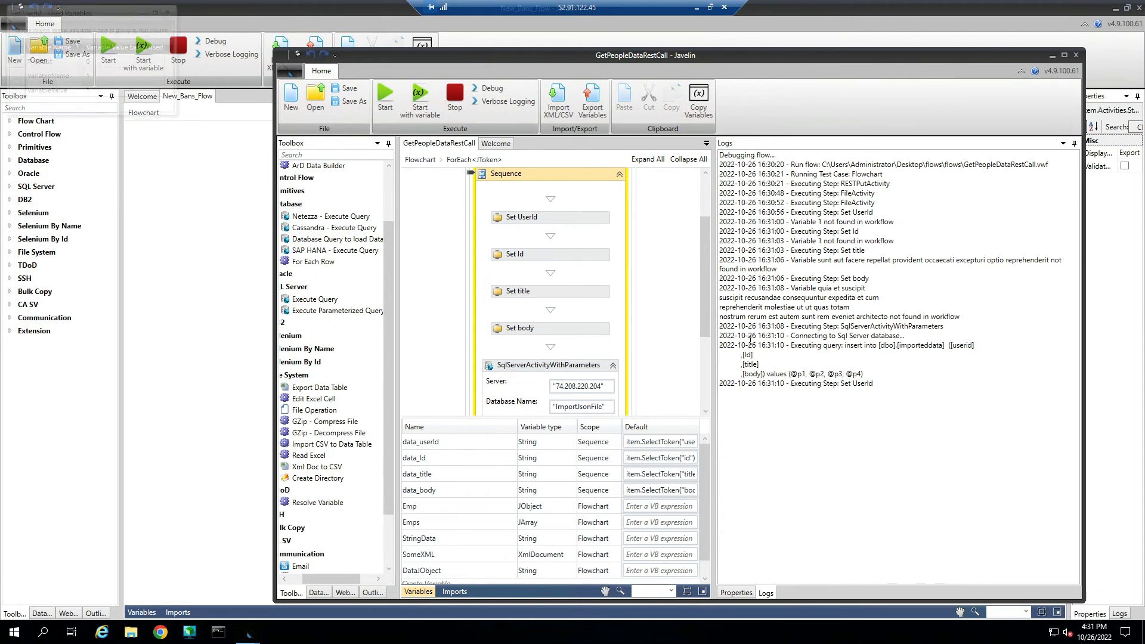
# - Stop the GetPeopleDataRestCall debug run and close the Set UserId Used Variables window
pyautogui.click(458, 96)
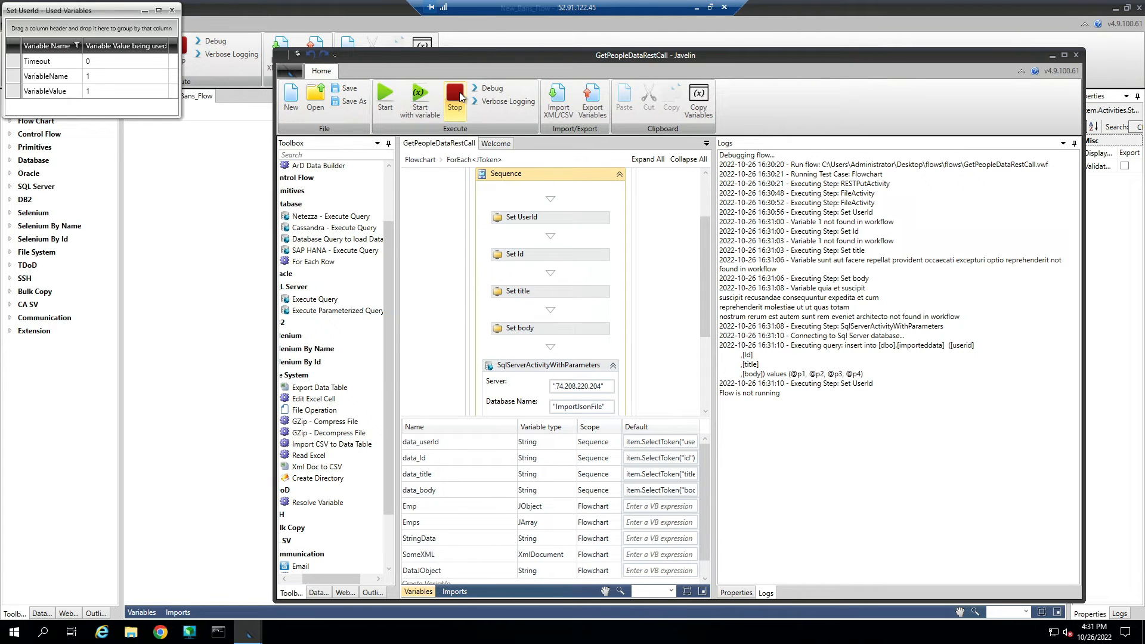
pyautogui.click(172, 10)
# - Maximize the GetPeopleDataRestCall window and run the flow with verbose logging
pyautogui.doubleClick(639, 58)
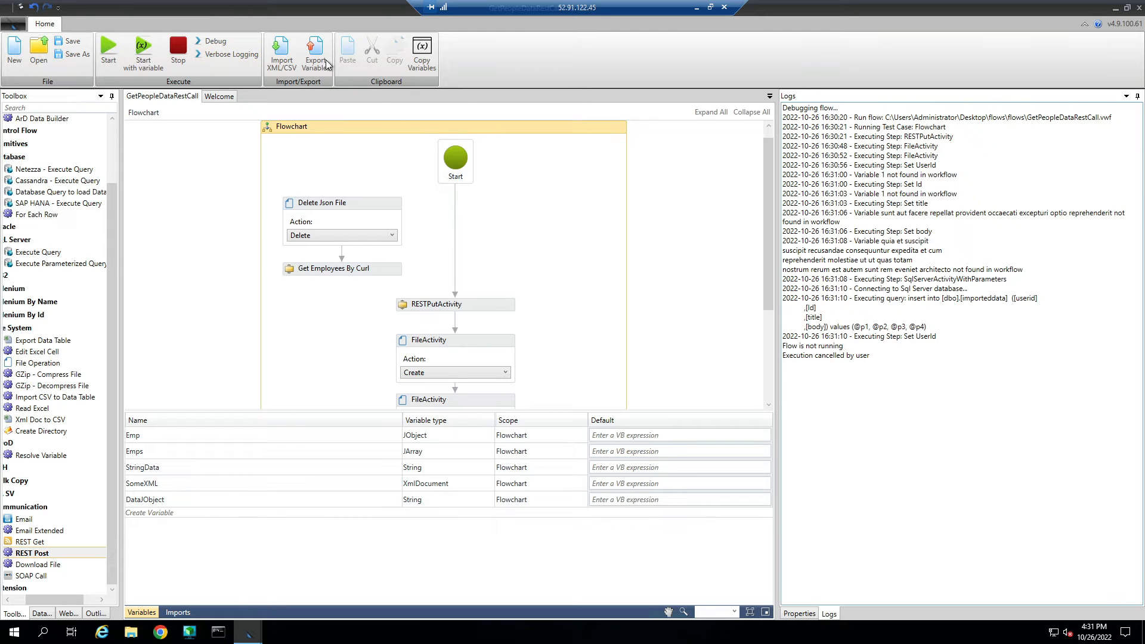
pyautogui.click(210, 48)
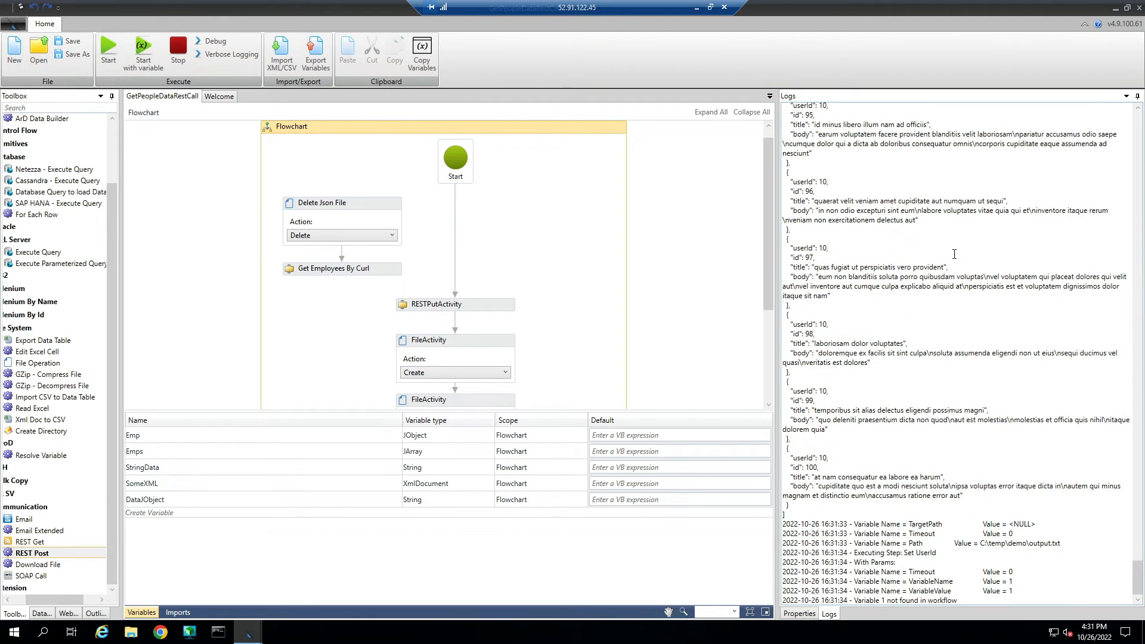
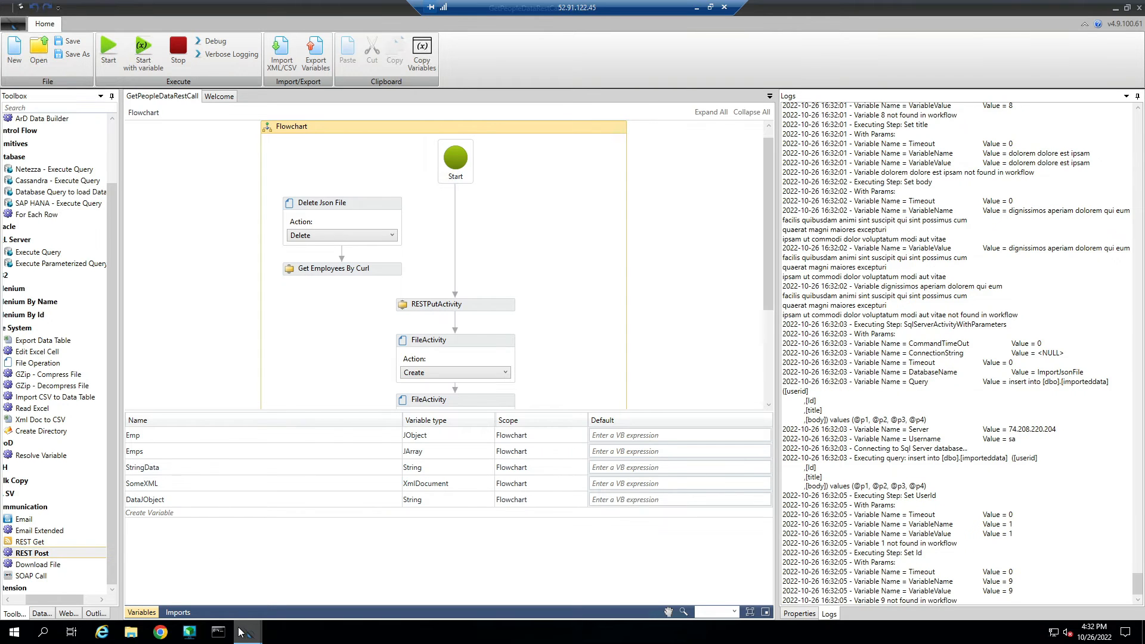
# - Start another Javelin instance and open the move_data.vwf flow from the Desktop\flows\flows folder
pyautogui.rightClick(255, 632)
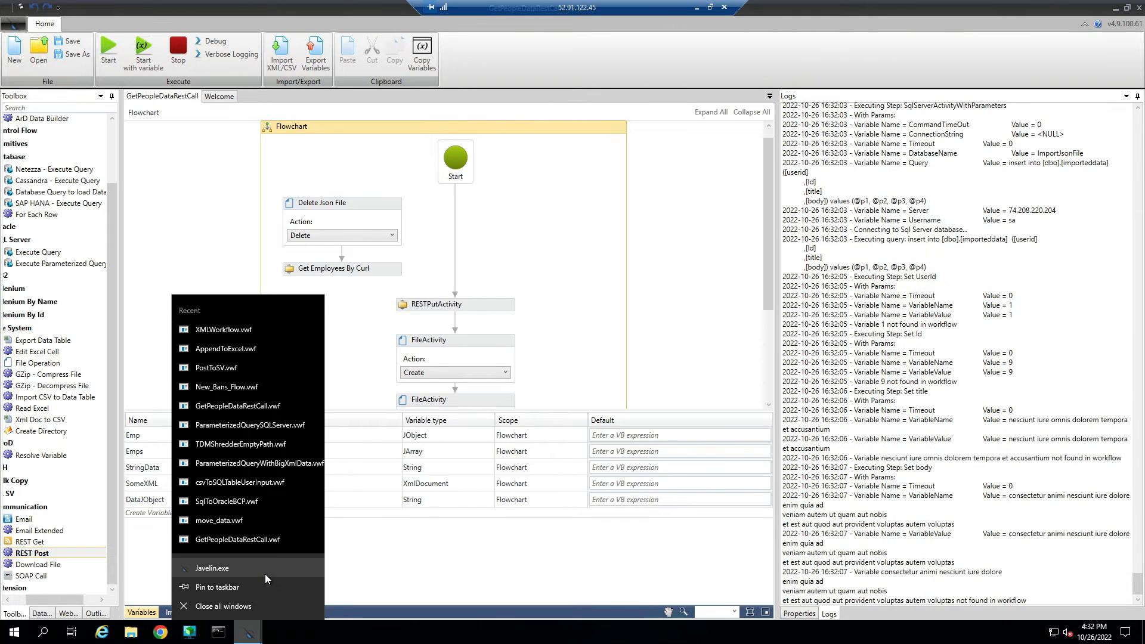
pyautogui.click(269, 570)
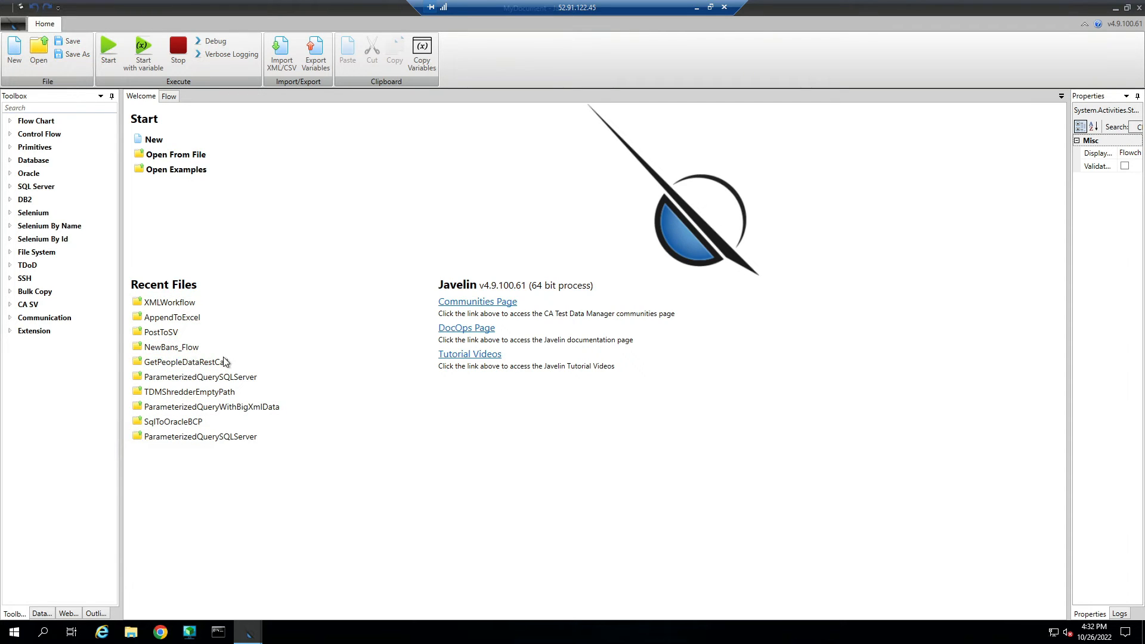
pyautogui.click(171, 157)
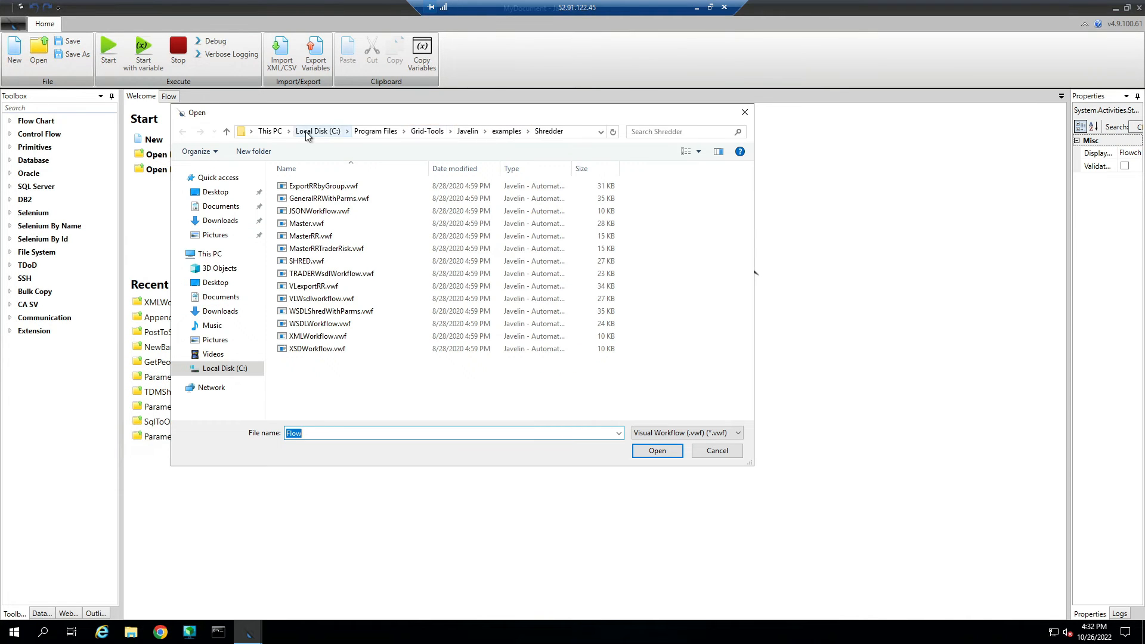
pyautogui.click(216, 192)
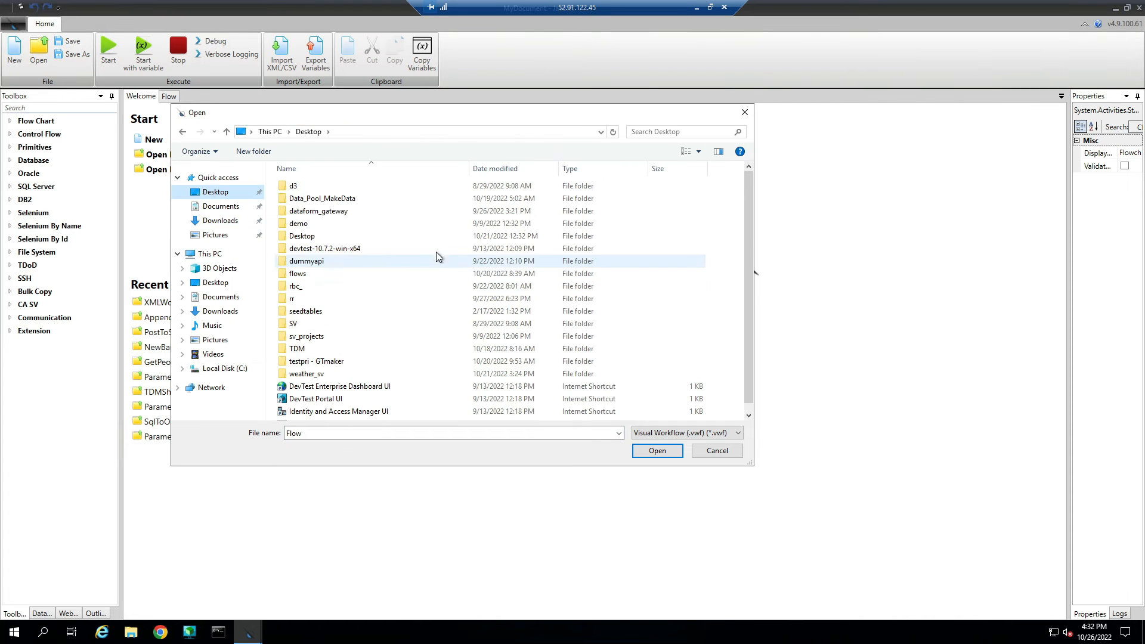
pyautogui.doubleClick(345, 272)
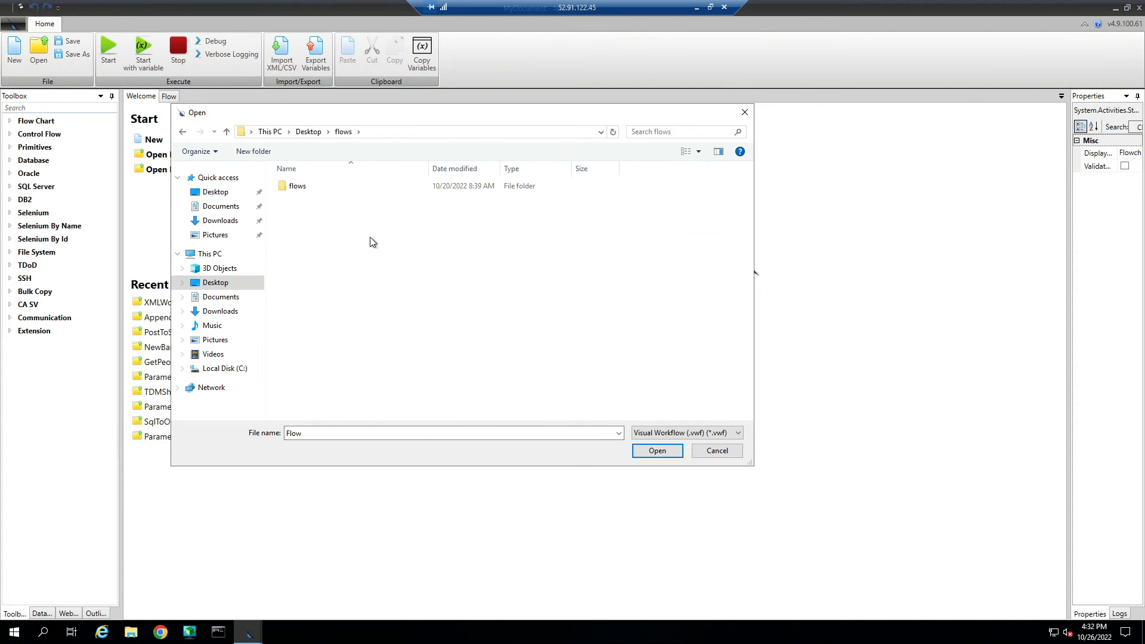
pyautogui.doubleClick(333, 184)
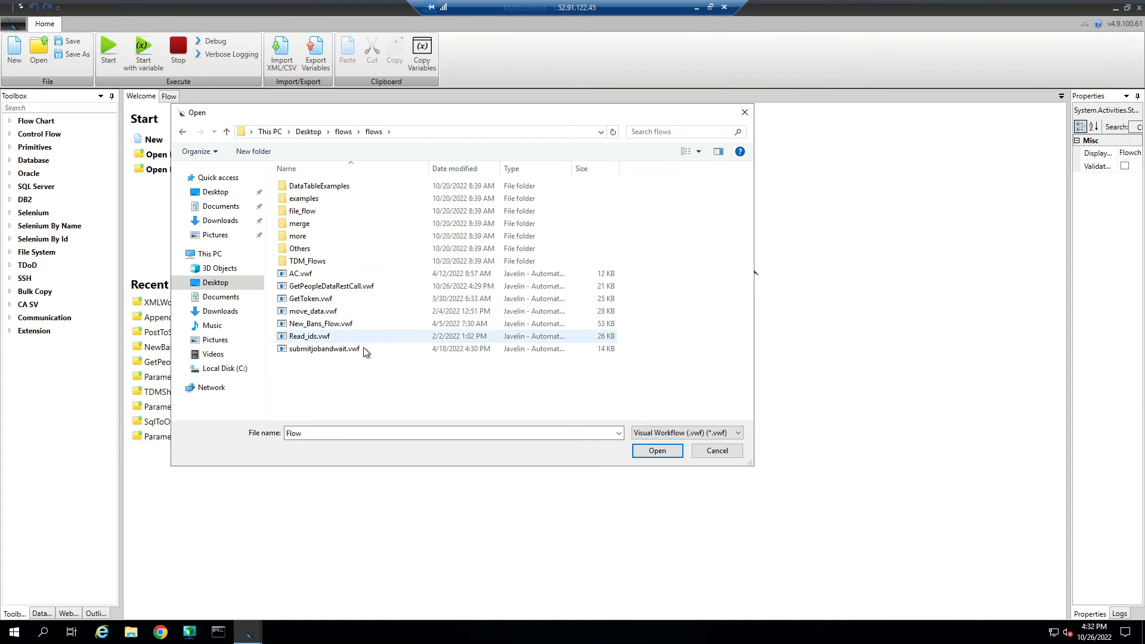
pyautogui.doubleClick(361, 311)
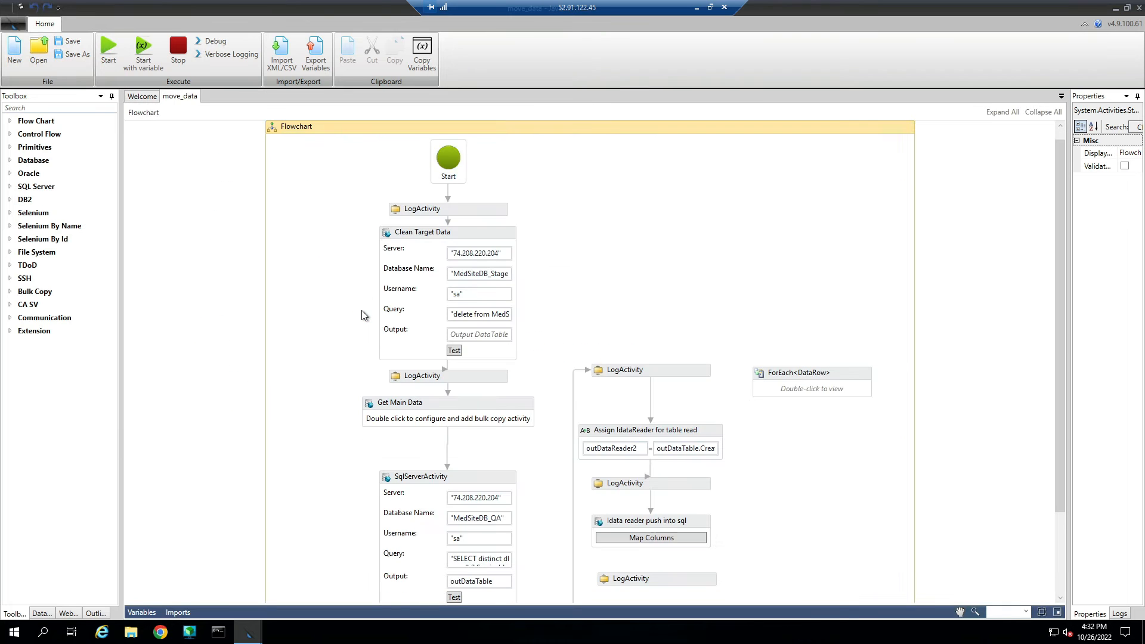
# - Inspect the Clean Target Data activity's delete query and the LogActivity below it in the flowchart
pyautogui.scroll(-2, 358, 315)
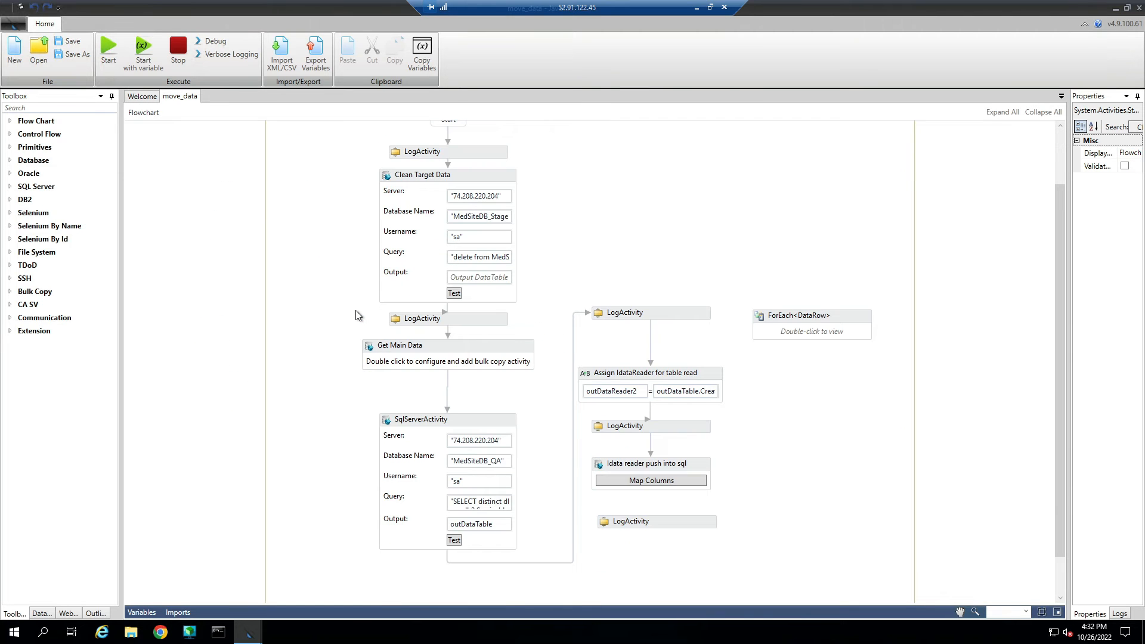
pyautogui.click(477, 177)
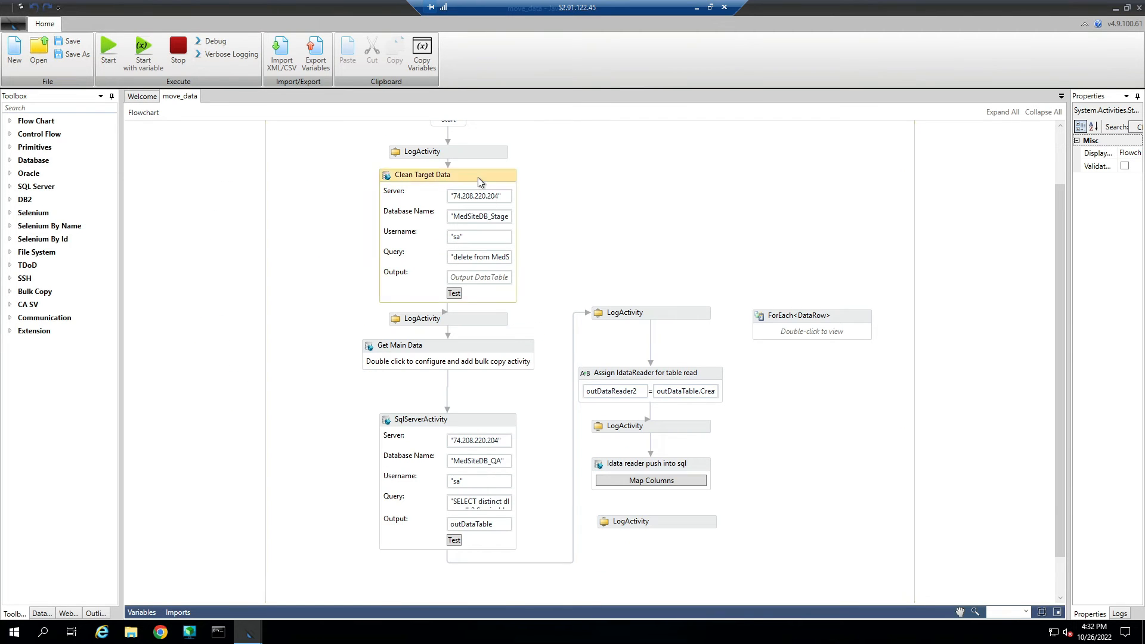
pyautogui.click(475, 261)
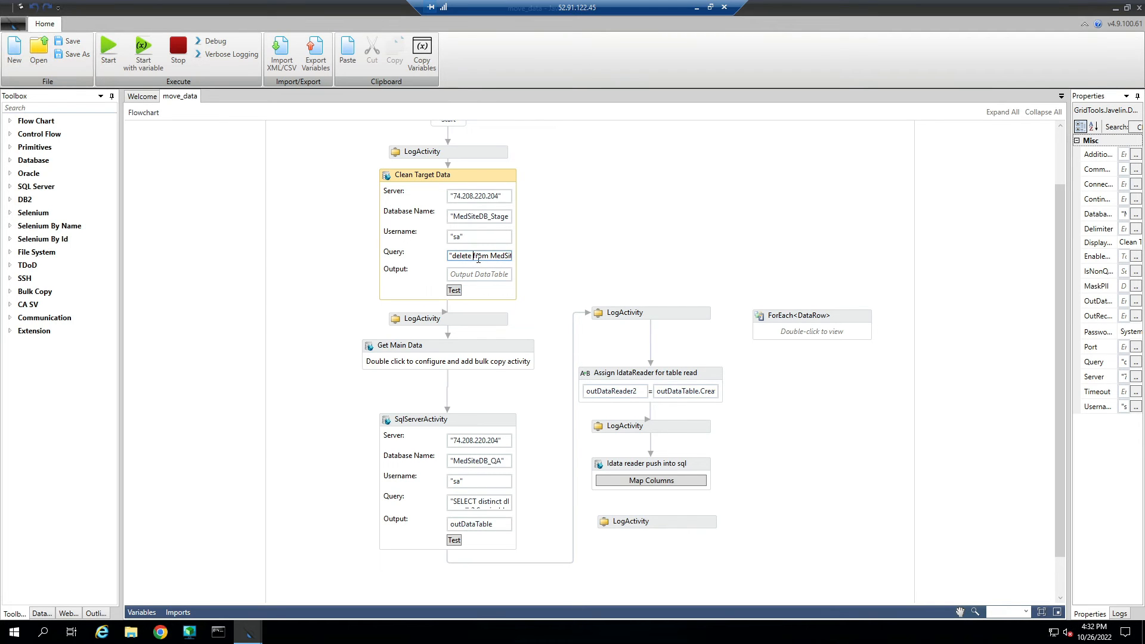
pyautogui.hotkey('ctrl', 'a')
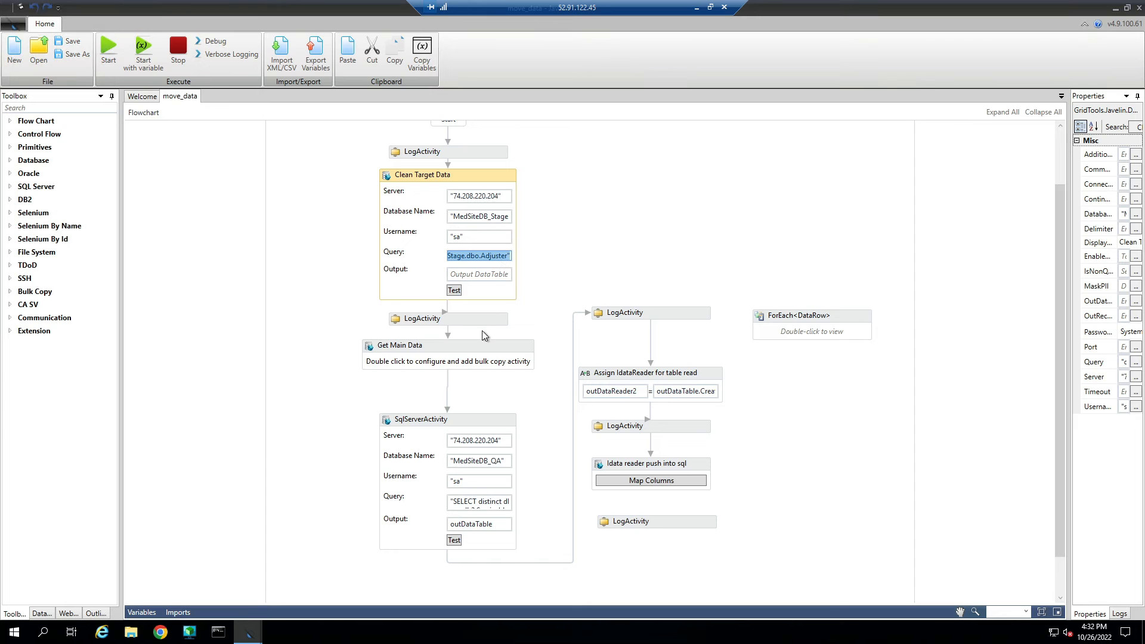
pyautogui.click(481, 320)
# - Open the Get Main Data activity and inspect its source query and Out DataReader variable
pyautogui.click(451, 364)
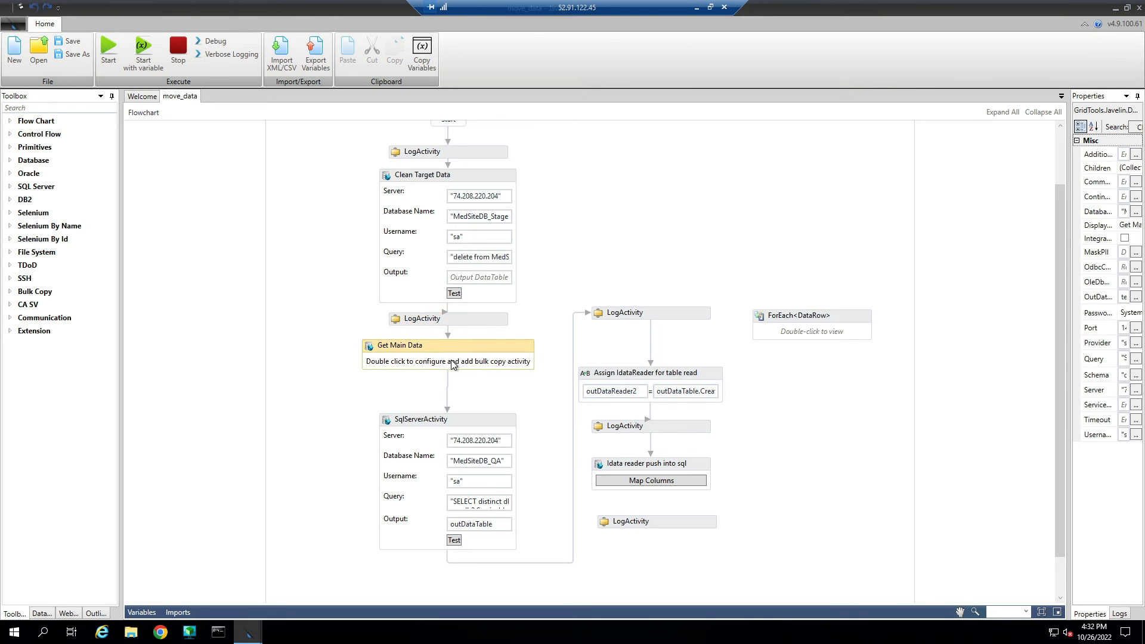
pyautogui.doubleClick(452, 362)
pyautogui.click(629, 387)
pyautogui.click(636, 400)
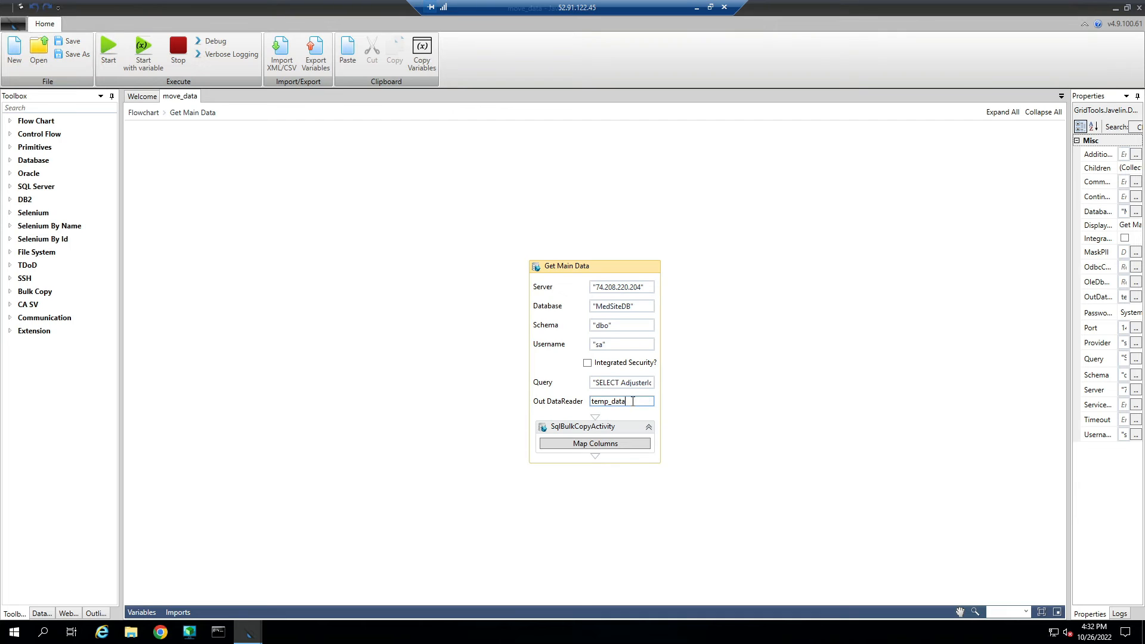
pyautogui.doubleClick(612, 402)
# - Widen the property view for SqlBulkCopyActivity and inspect its properties and source-to-destination column mapping
pyautogui.click(570, 428)
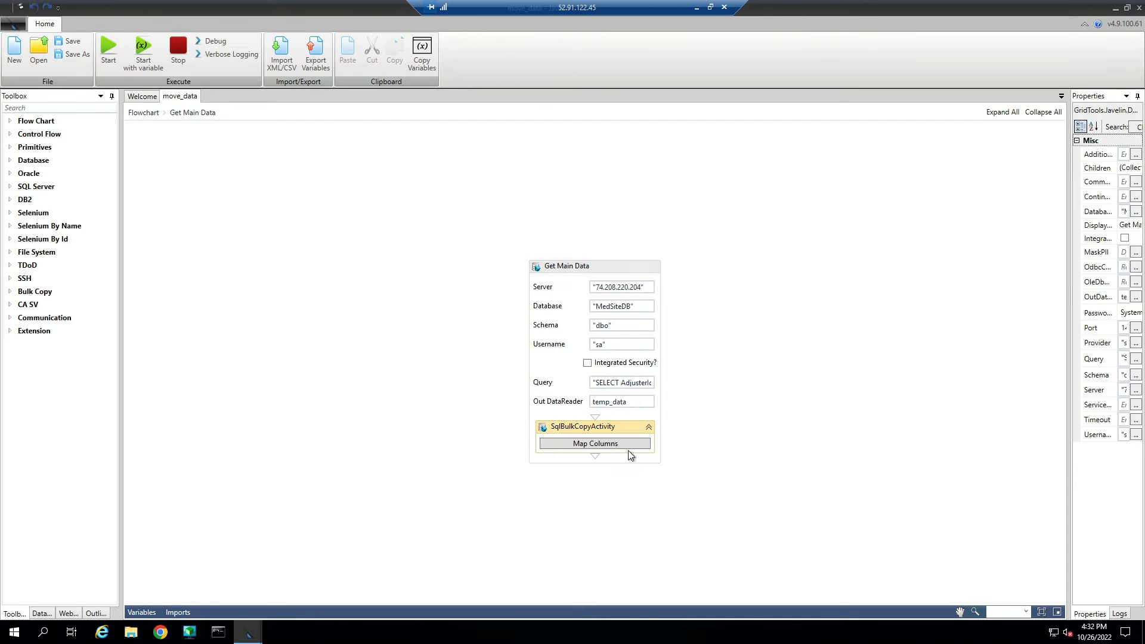
pyautogui.moveTo(1069, 463); pyautogui.dragTo(854, 469)
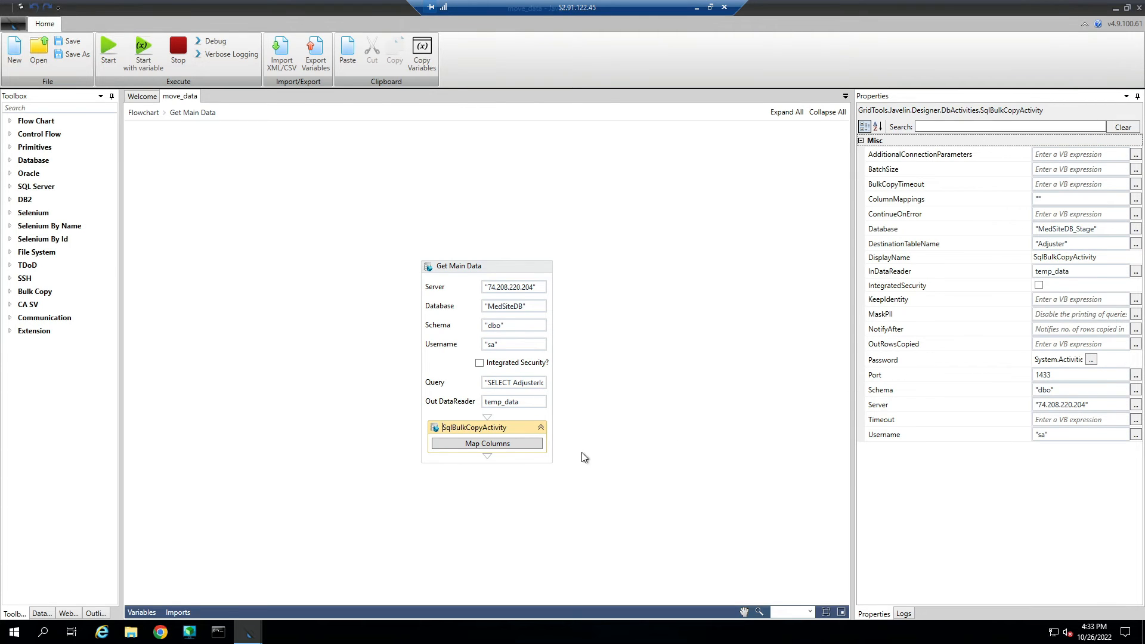
pyautogui.click(493, 450)
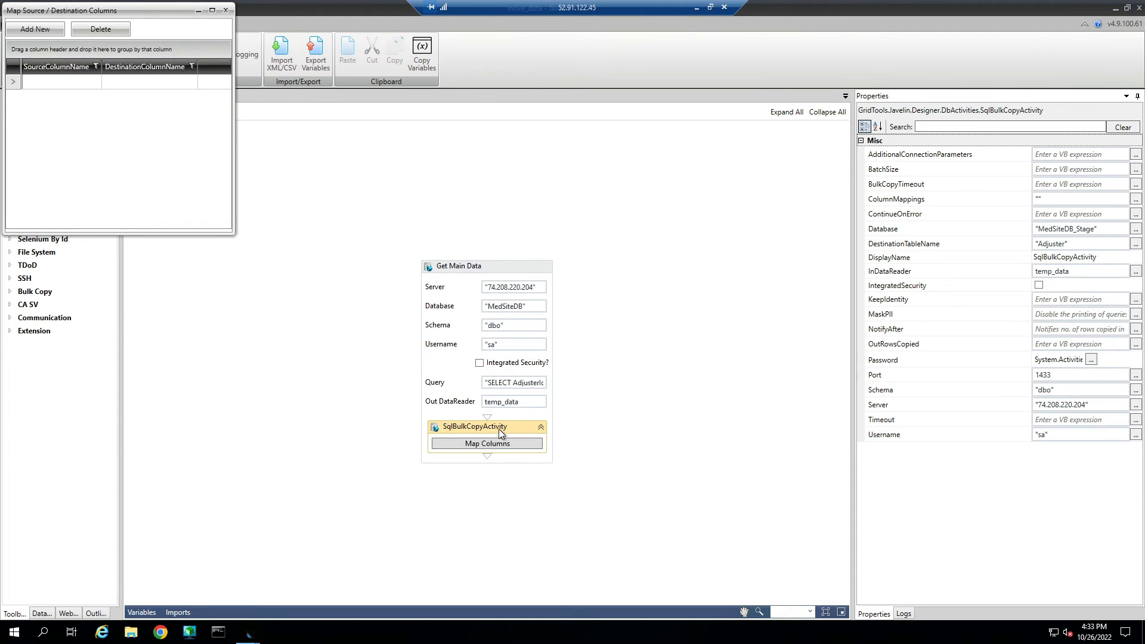
pyautogui.click(226, 10)
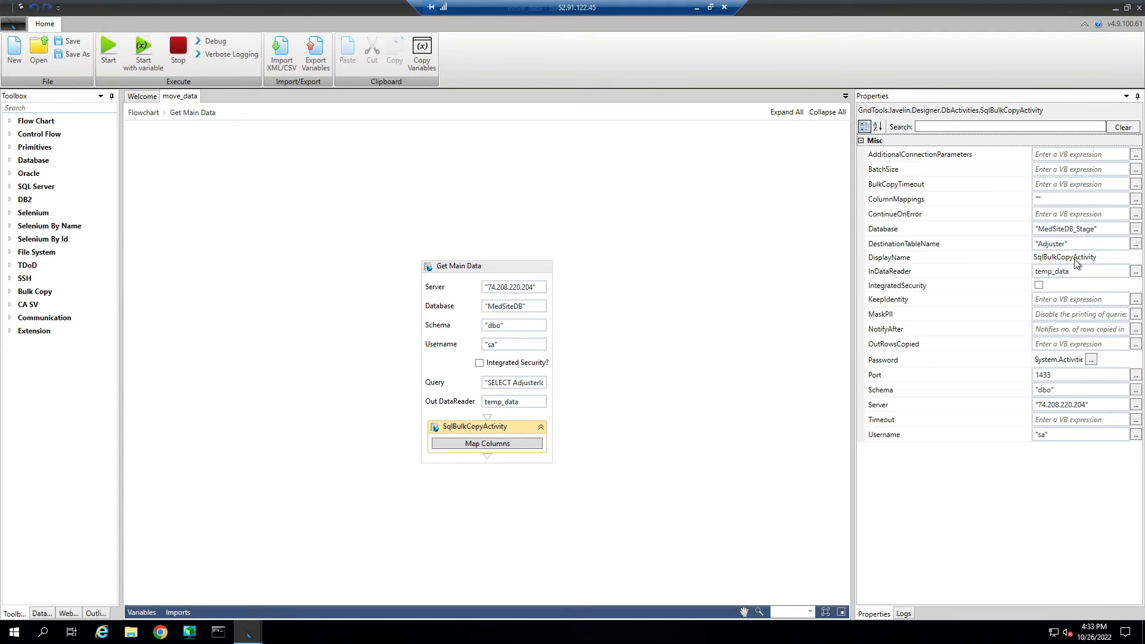
# - Compare the target database of SqlBulkCopyActivity with the source database of Get Main Data
pyautogui.click(1096, 230)
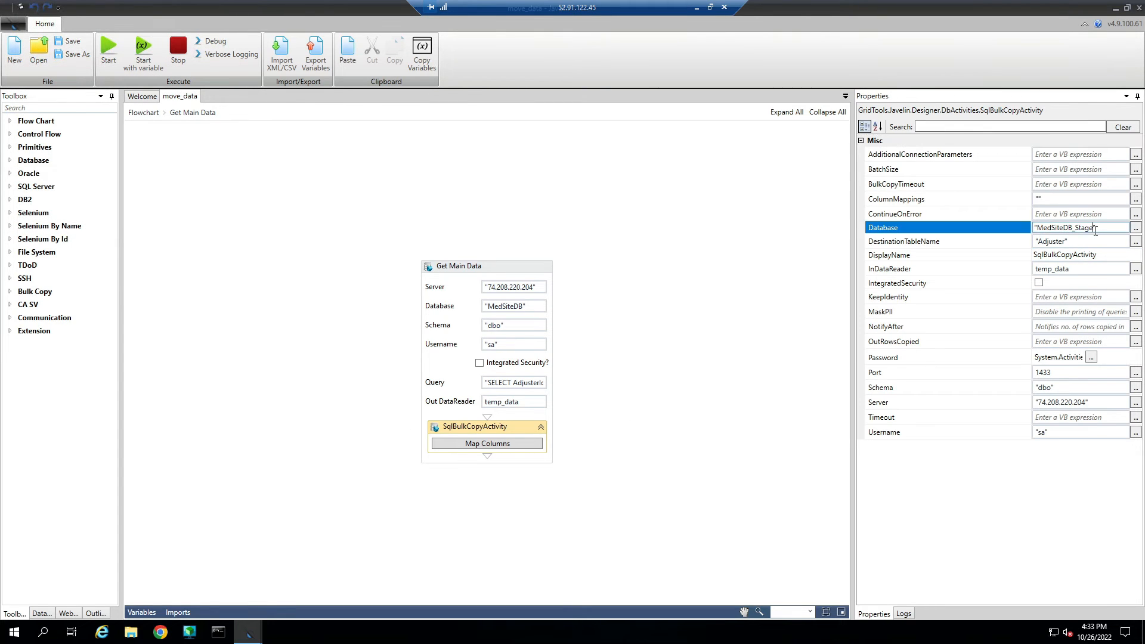
pyautogui.click(519, 308)
pyautogui.moveTo(527, 307); pyautogui.dragTo(459, 307)
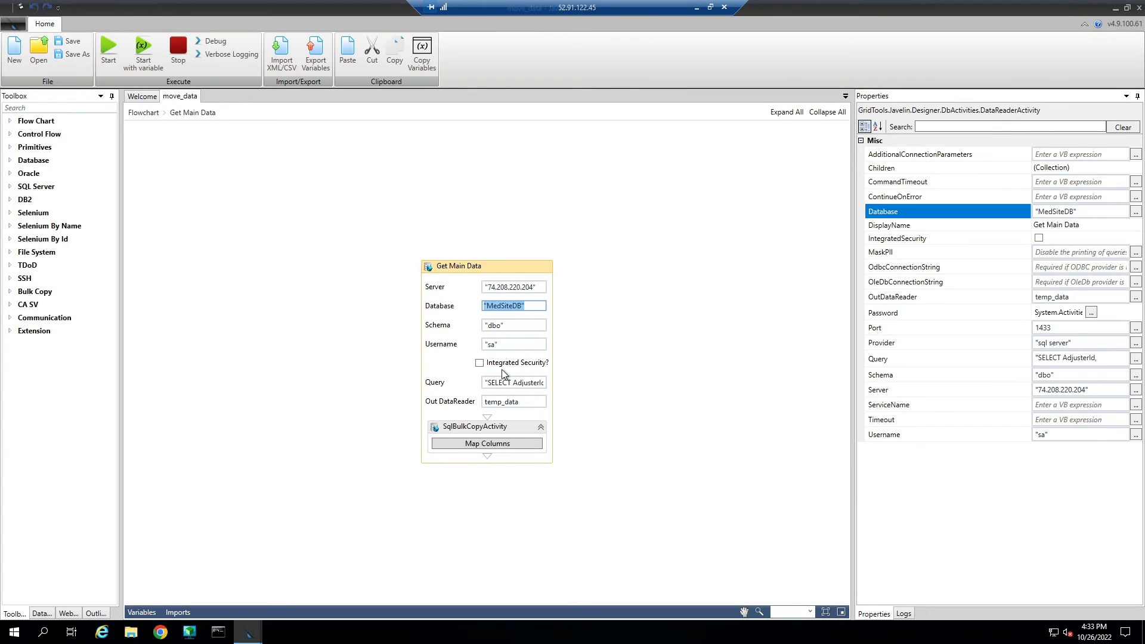
pyautogui.click(500, 427)
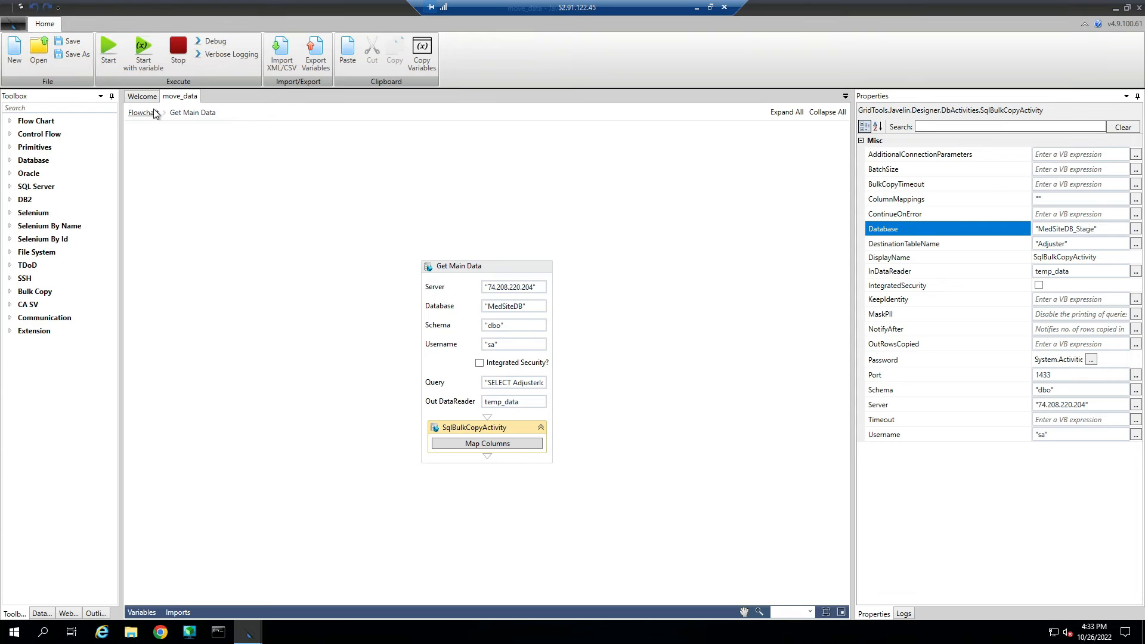
# - Return to the main flowchart and inspect SqlServerActivity's query and output table variable
pyautogui.click(144, 113)
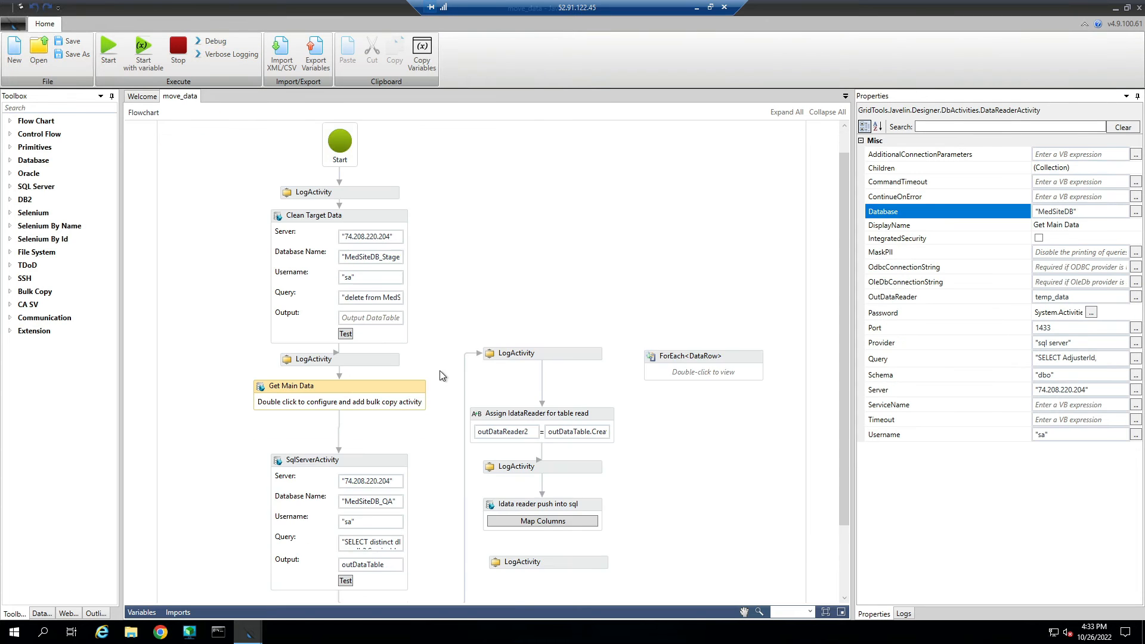
pyautogui.scroll(-2, 439, 371)
pyautogui.click(386, 372)
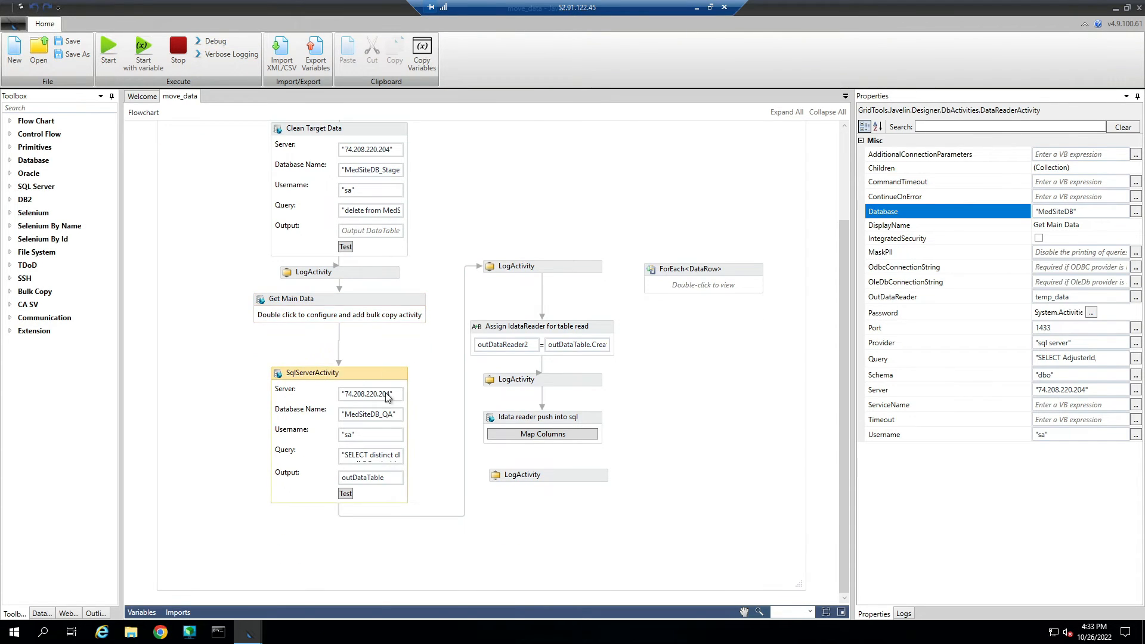
pyautogui.click(372, 455)
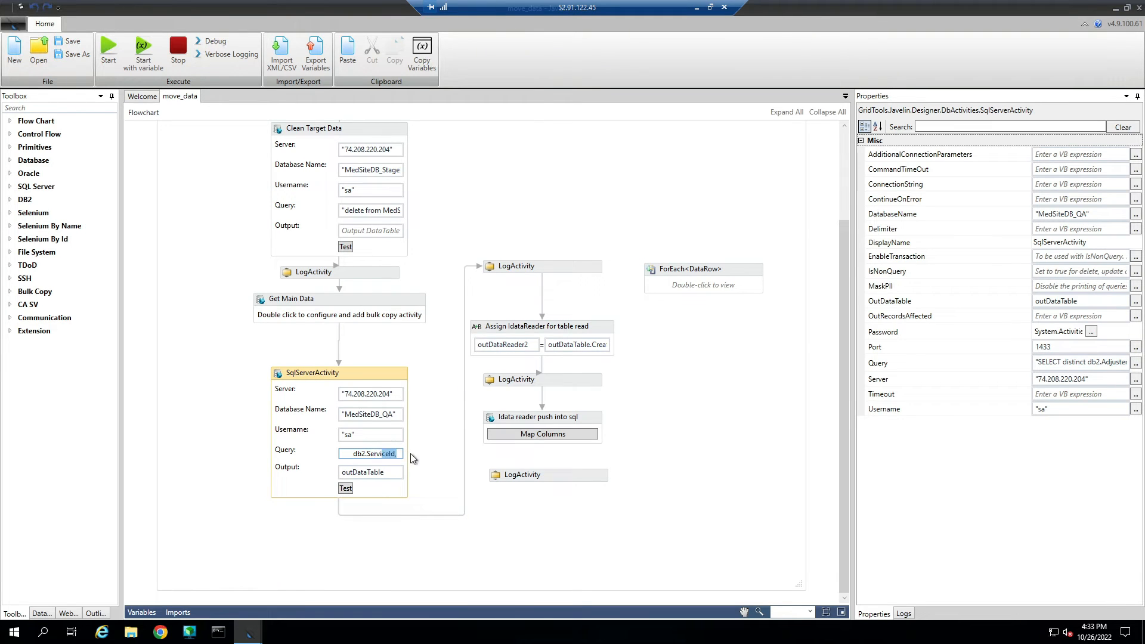
pyautogui.click(372, 476)
pyautogui.doubleClick(372, 476)
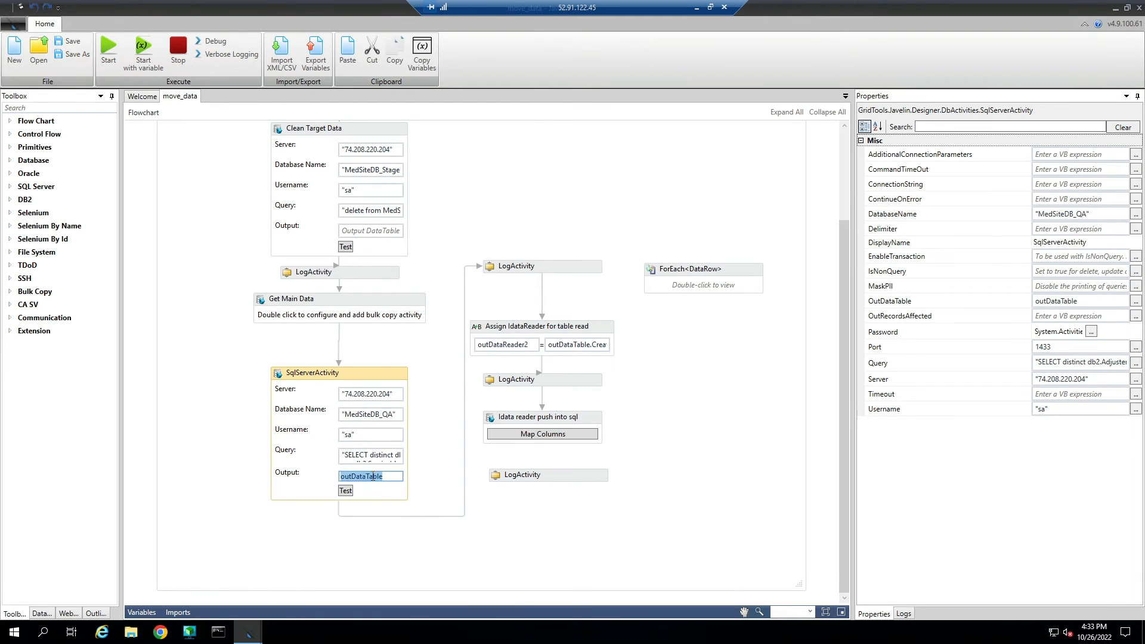
# - Examine the expression that converts the data table to a reader in Assign IdataReader for table read
pyautogui.click(567, 344)
pyautogui.doubleClick(568, 344)
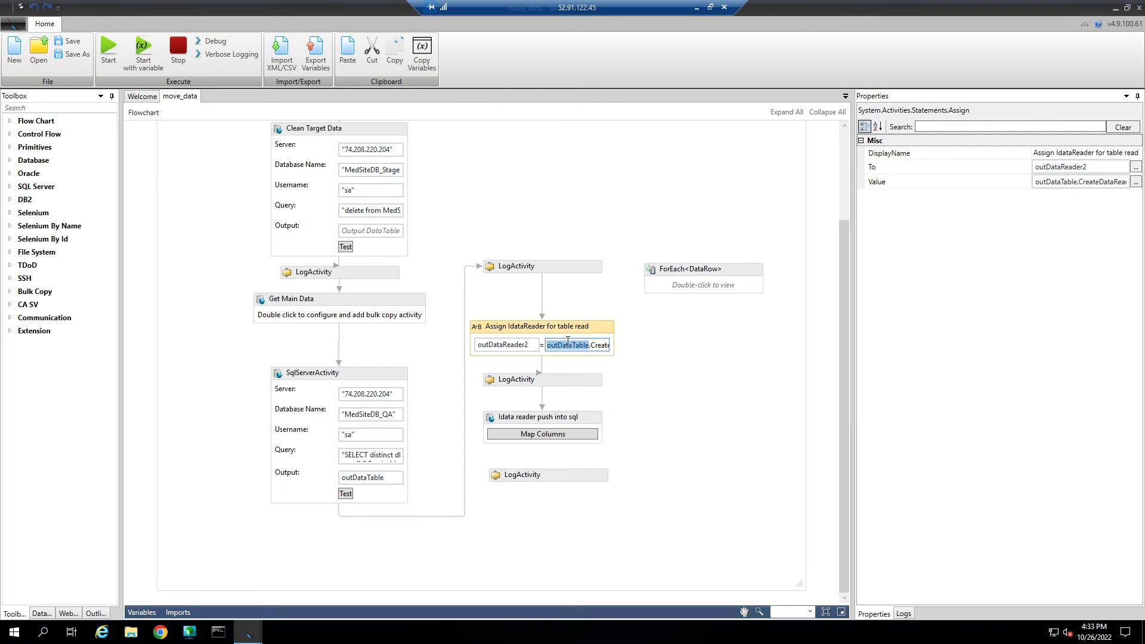
pyautogui.doubleClick(592, 346)
# - Inspect the target database and column mapping of the Idata reader push into sql activity
pyautogui.click(561, 417)
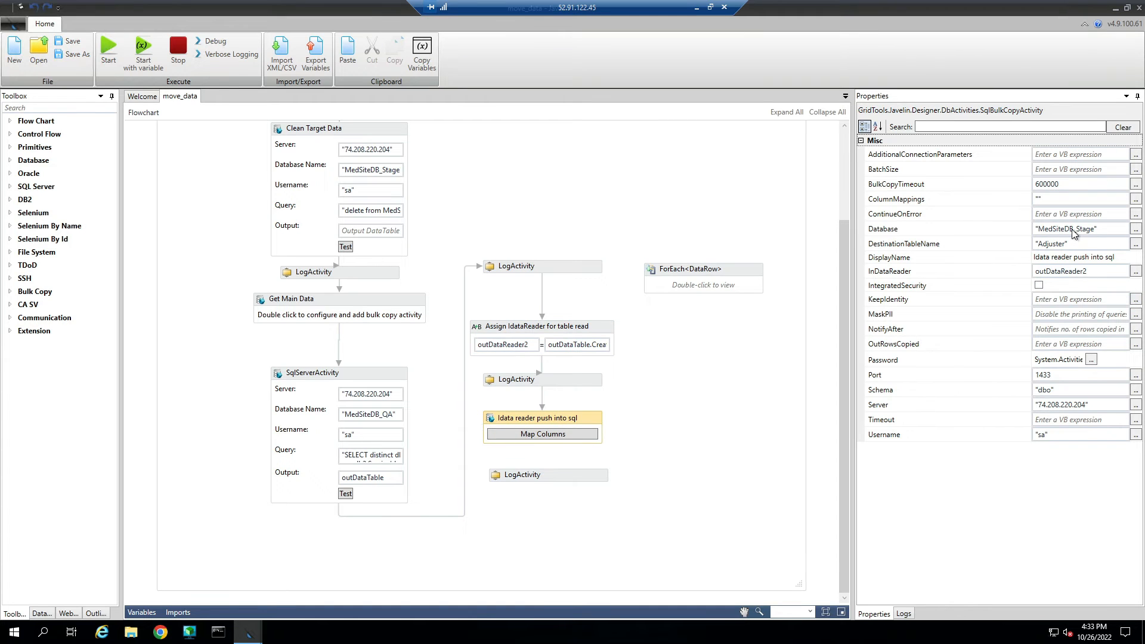
pyautogui.doubleClick(1078, 231)
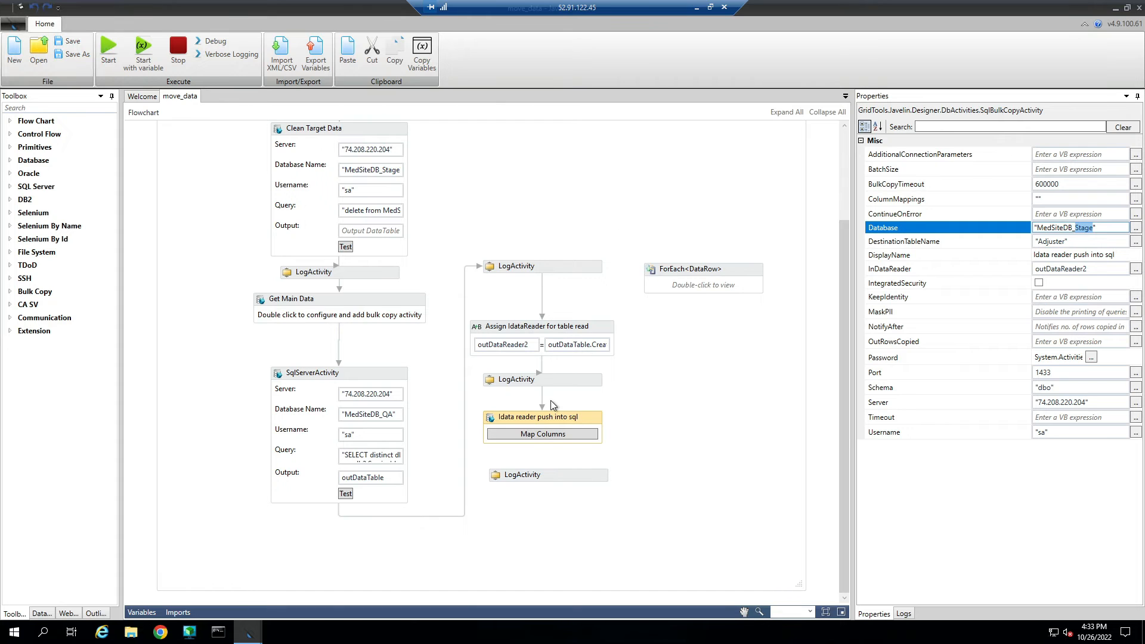
pyautogui.click(559, 436)
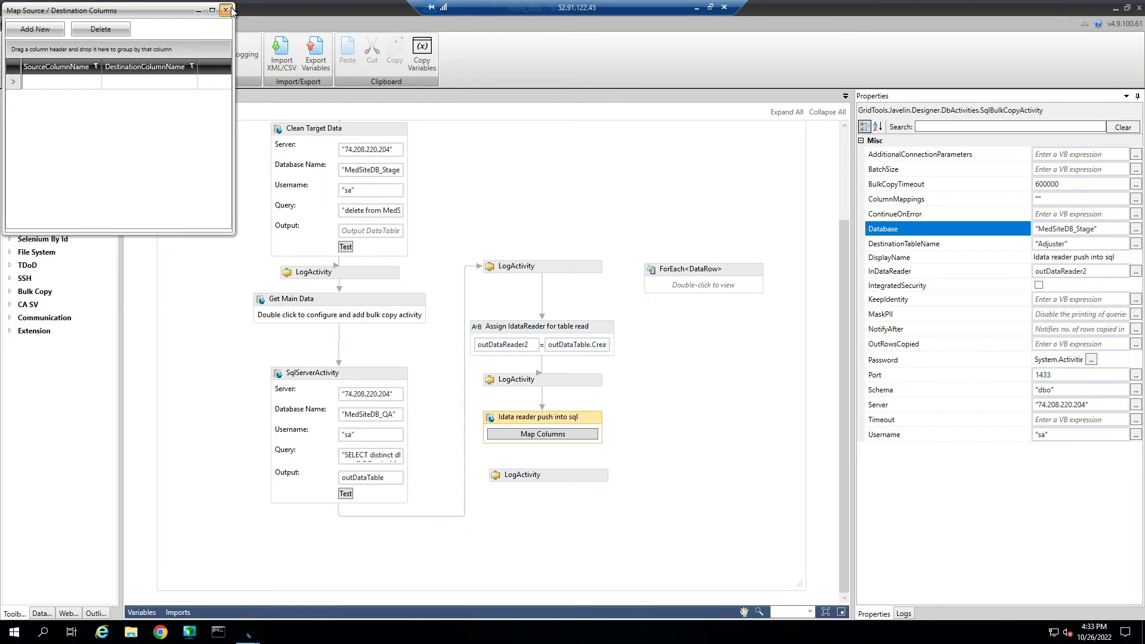
pyautogui.click(225, 11)
# - Run the move_data flow with verbose logging and dismiss the SqlBulkCopyActivity exception dialog
pyautogui.click(259, 57)
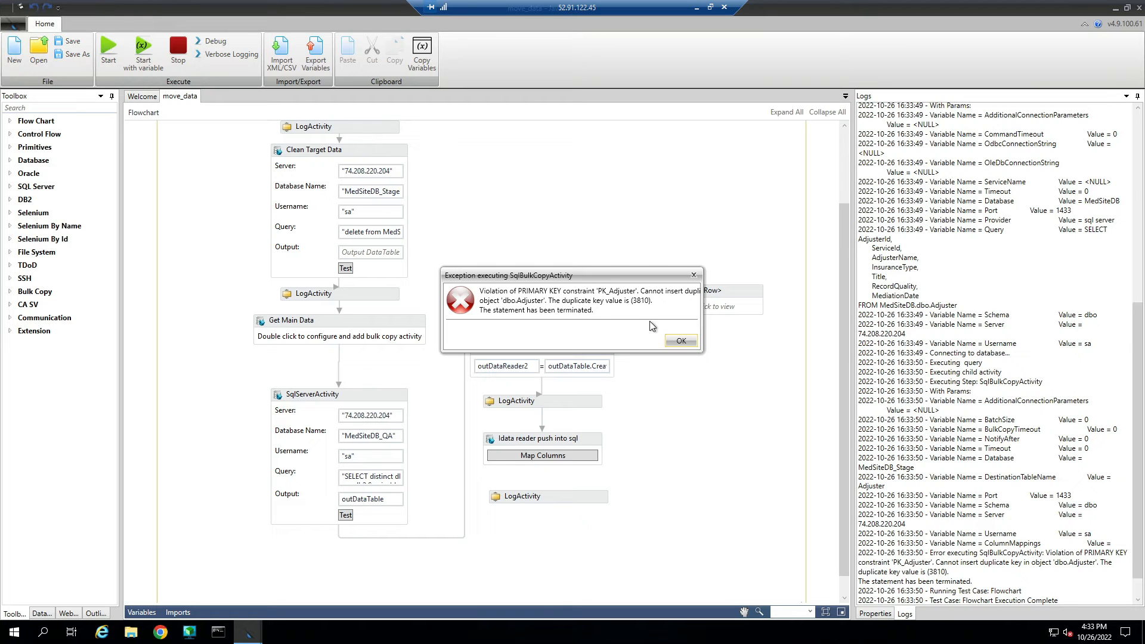
pyautogui.click(689, 343)
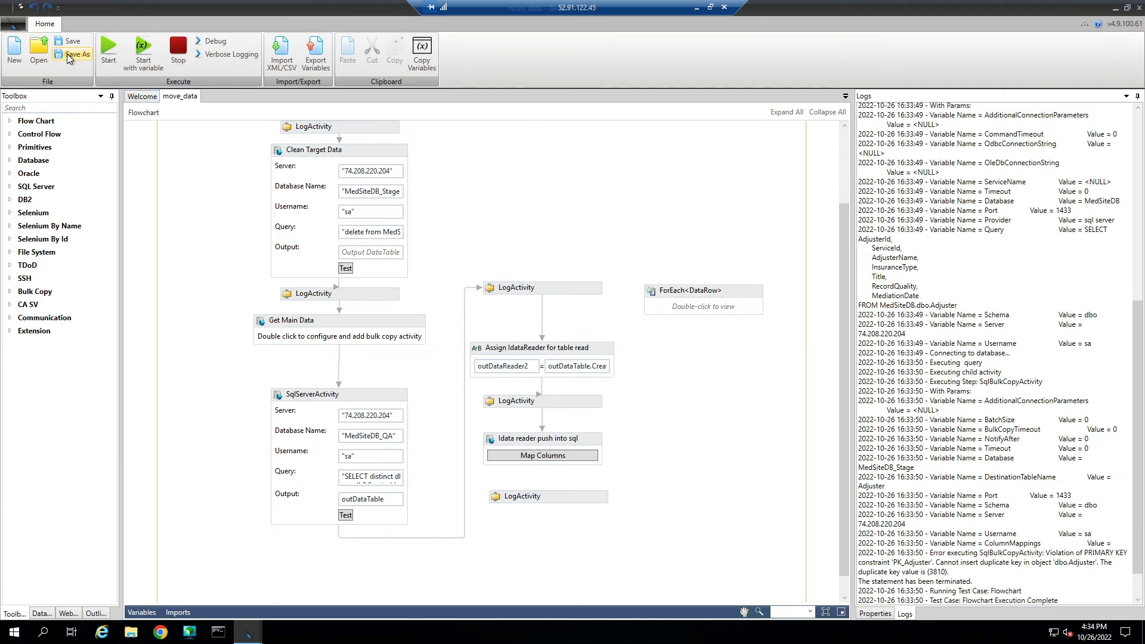
# - Browse the examples, more and Others folders inside flows for another example flow to open
pyautogui.click(39, 49)
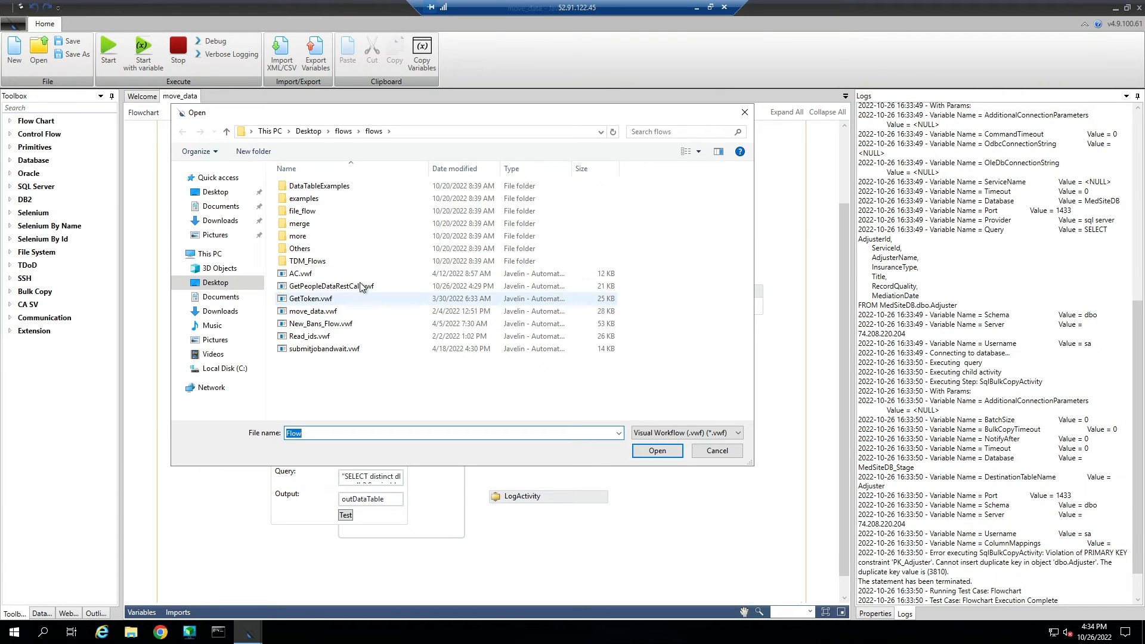
pyautogui.click(359, 393)
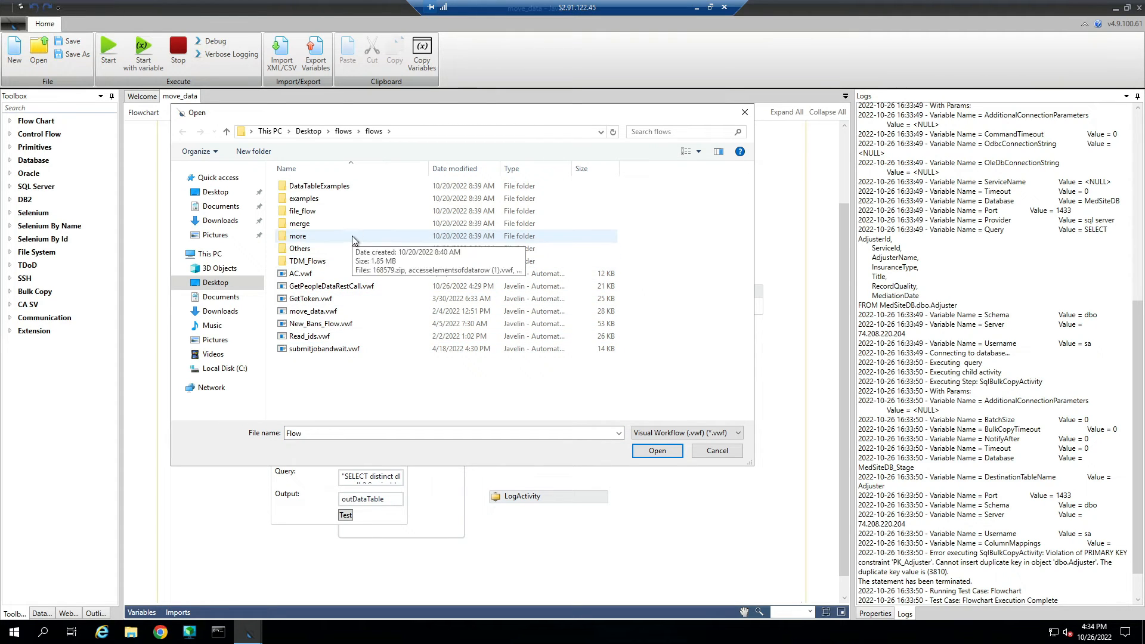
pyautogui.click(353, 203)
pyautogui.doubleClick(353, 203)
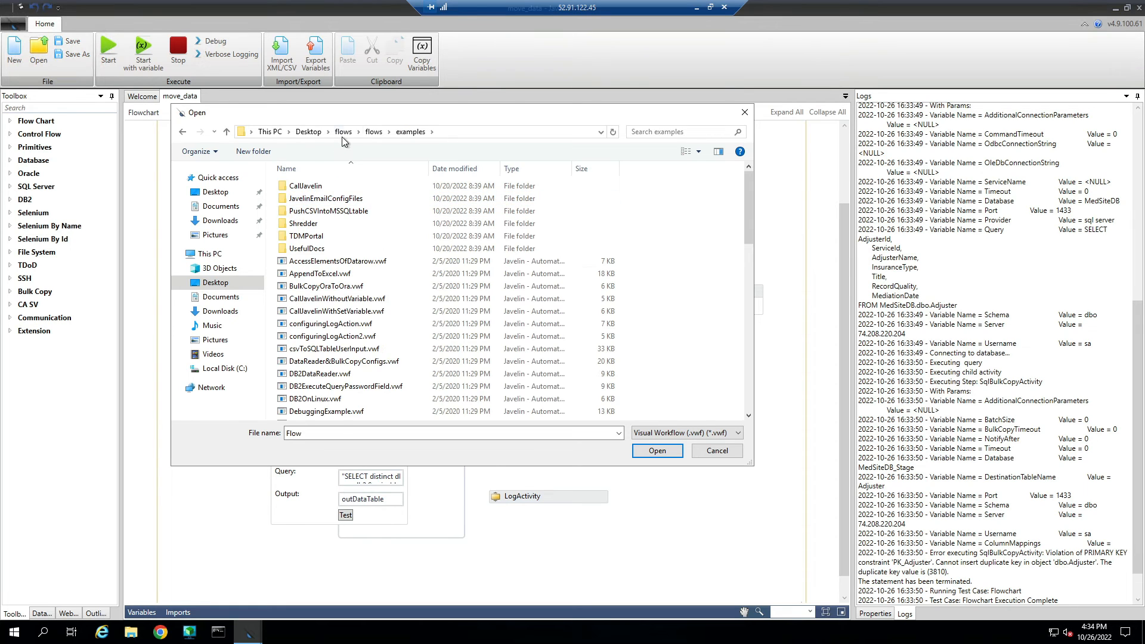
pyautogui.click(374, 131)
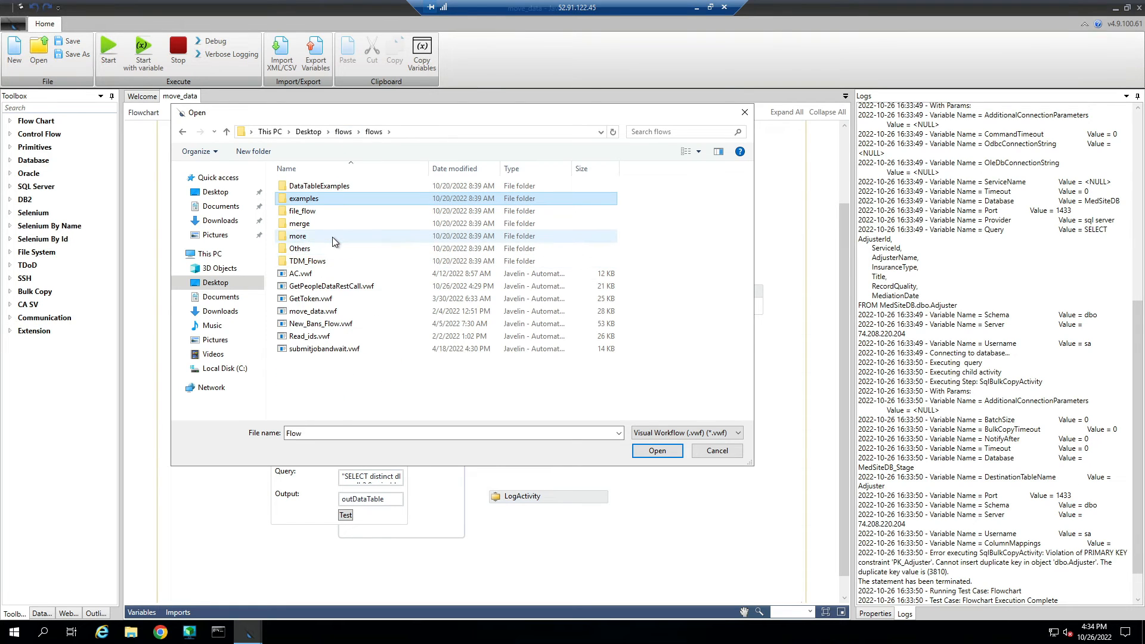
pyautogui.doubleClick(332, 238)
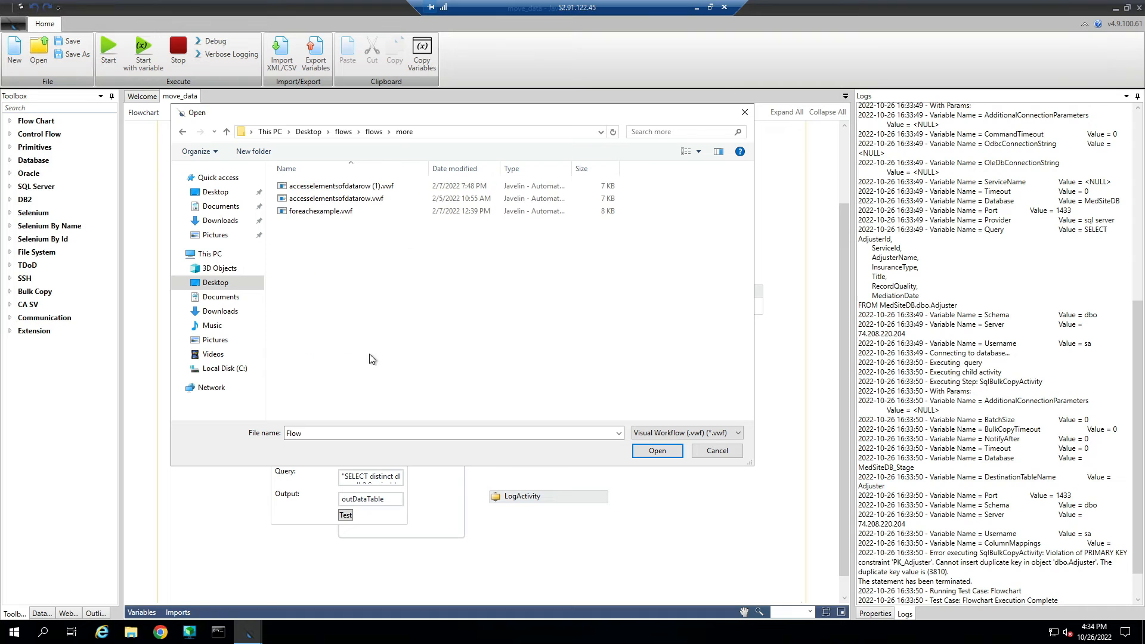
pyautogui.click(372, 132)
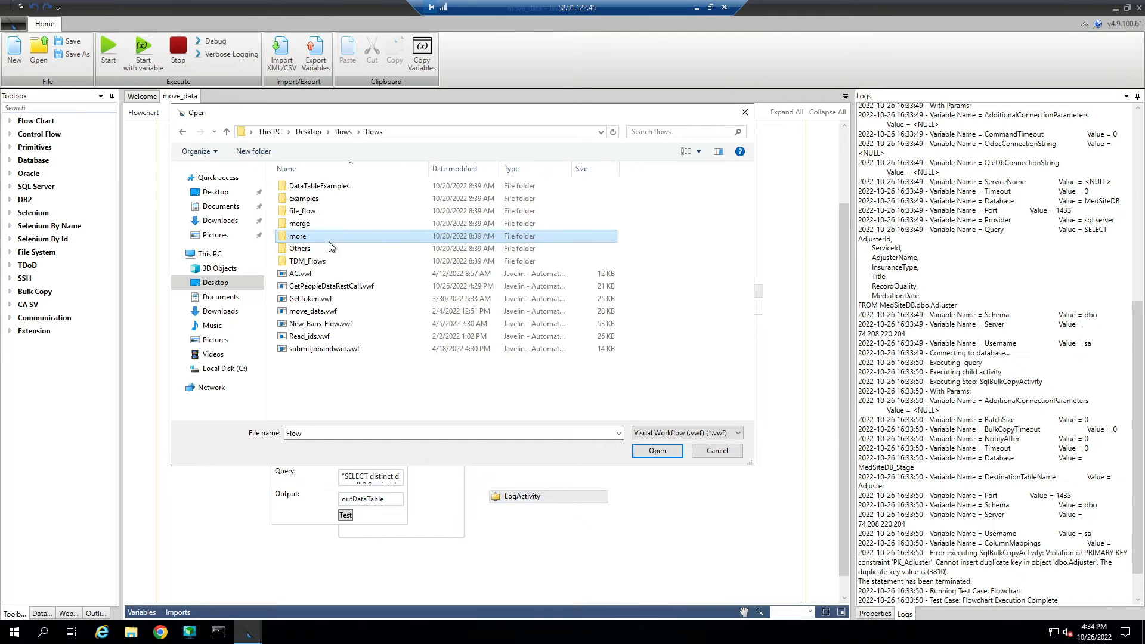
pyautogui.doubleClick(322, 246)
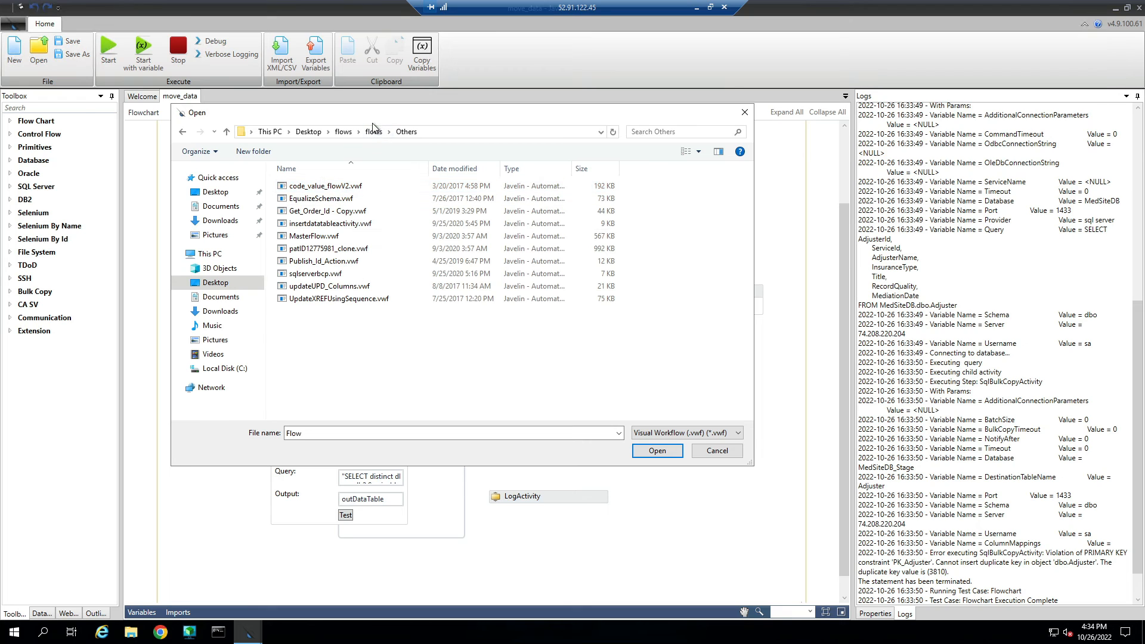
pyautogui.click(372, 131)
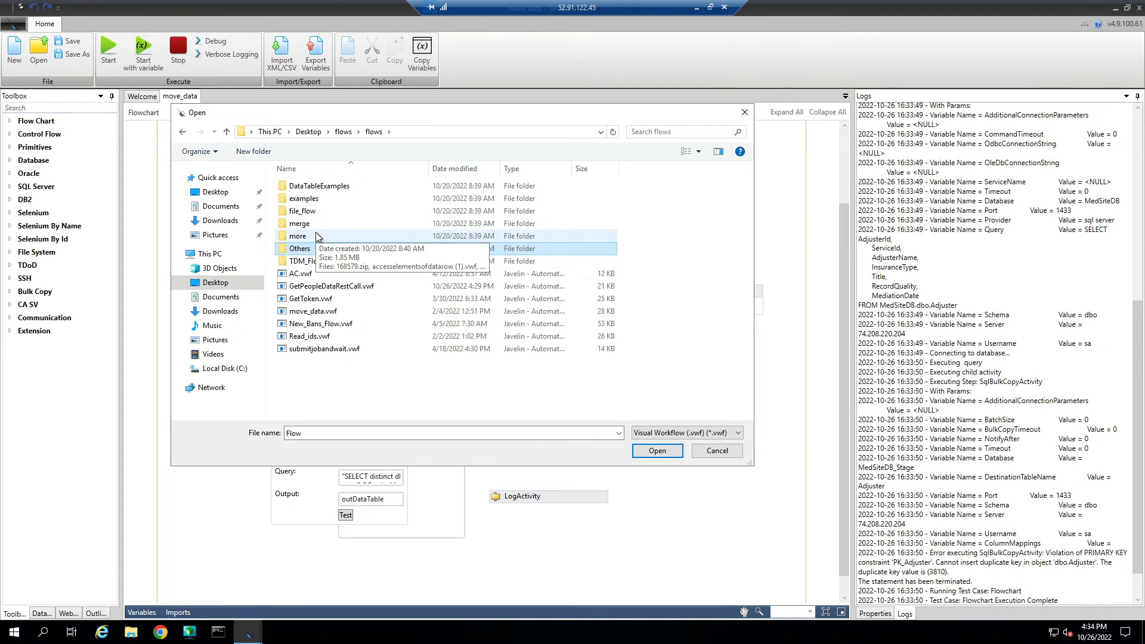
pyautogui.doubleClick(316, 234)
pyautogui.click(374, 132)
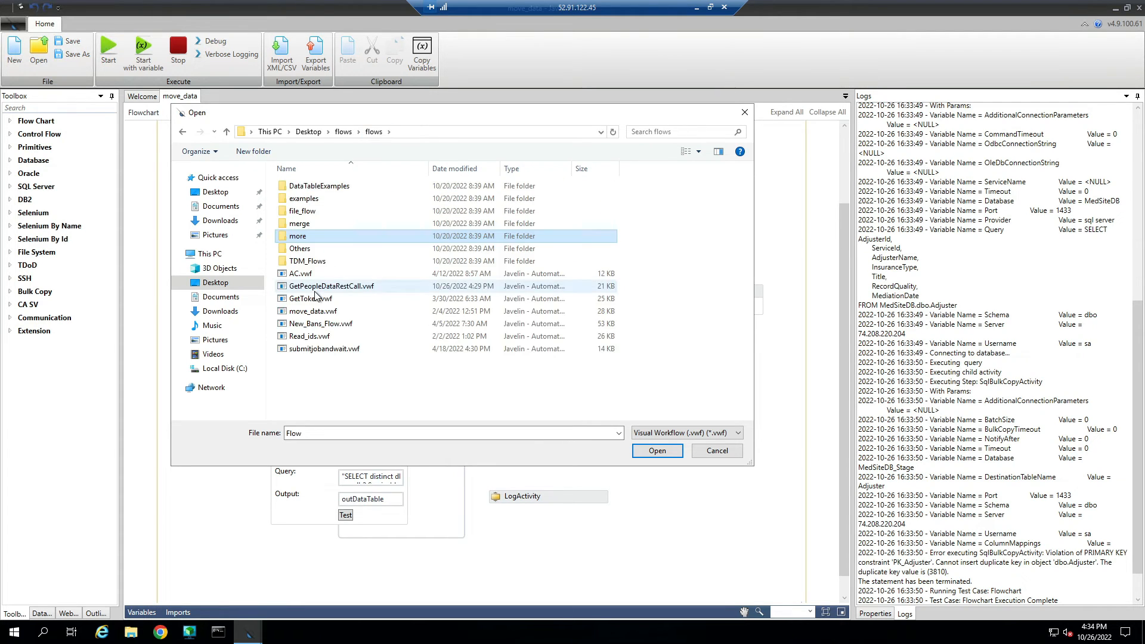
# - Open the publishjob.vwf flow from the publish folder inside TDM_Flows
pyautogui.click(328, 261)
pyautogui.doubleClick(328, 260)
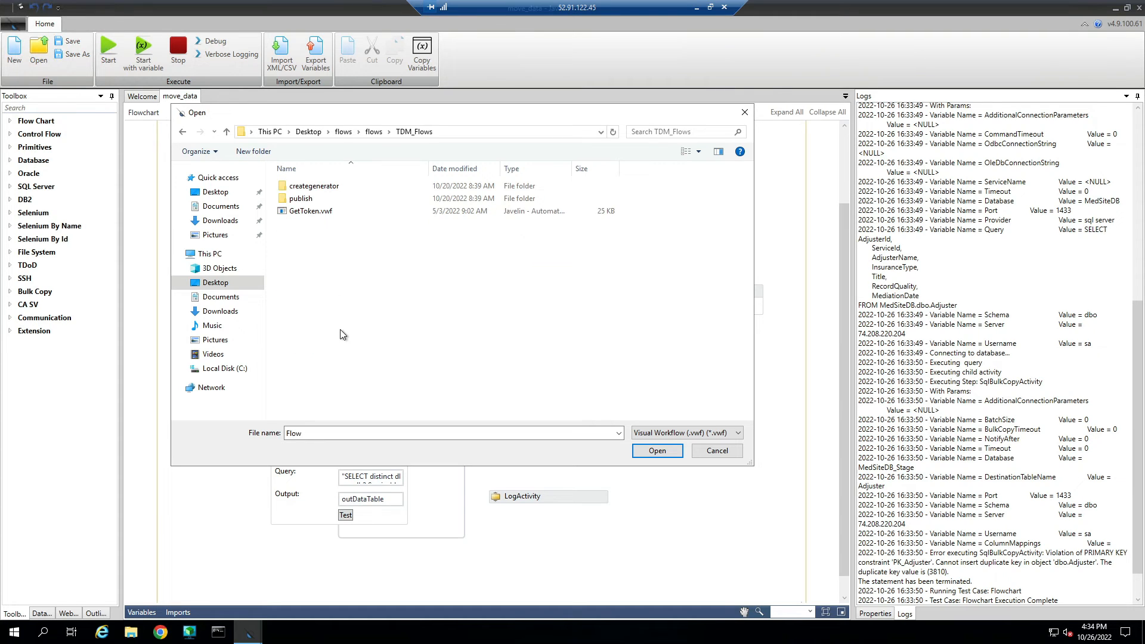
pyautogui.doubleClick(341, 199)
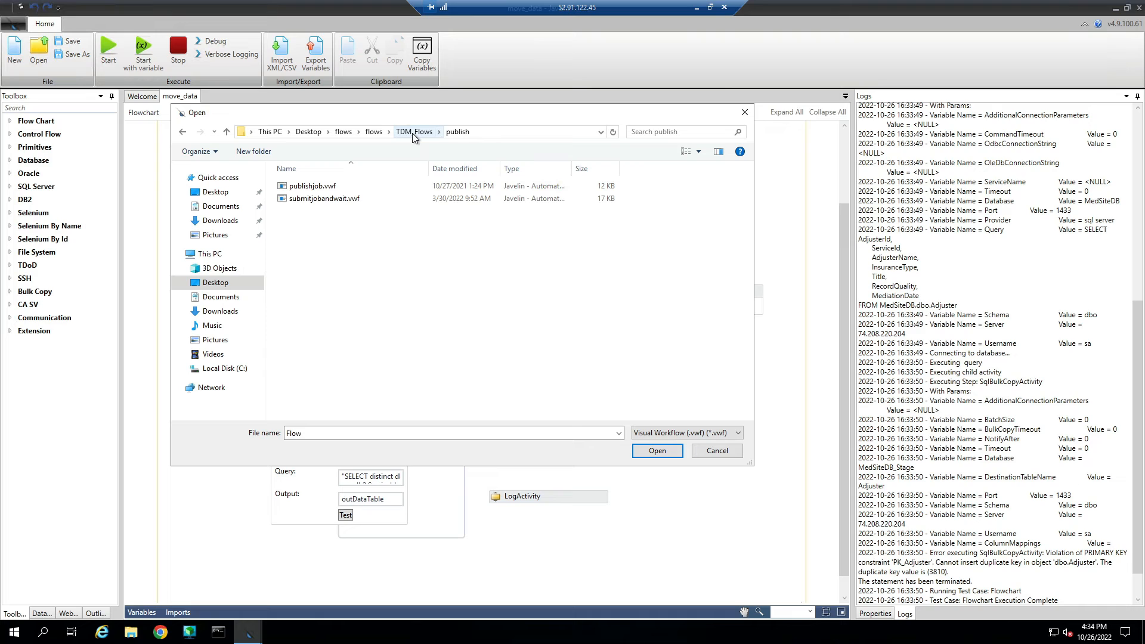
pyautogui.click(342, 186)
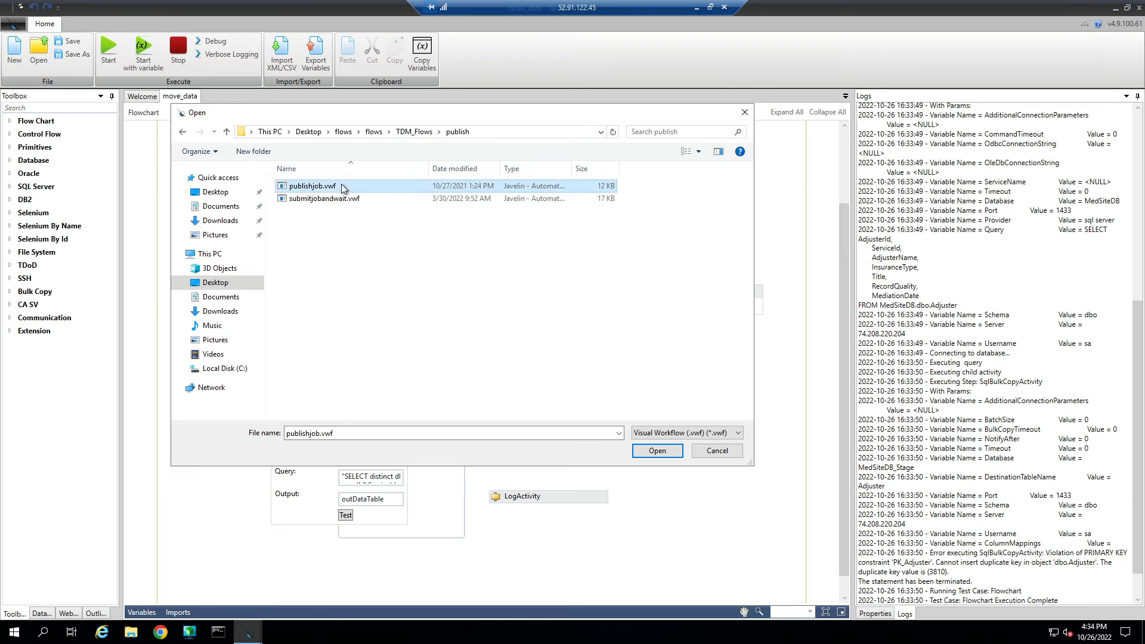
pyautogui.doubleClick(341, 185)
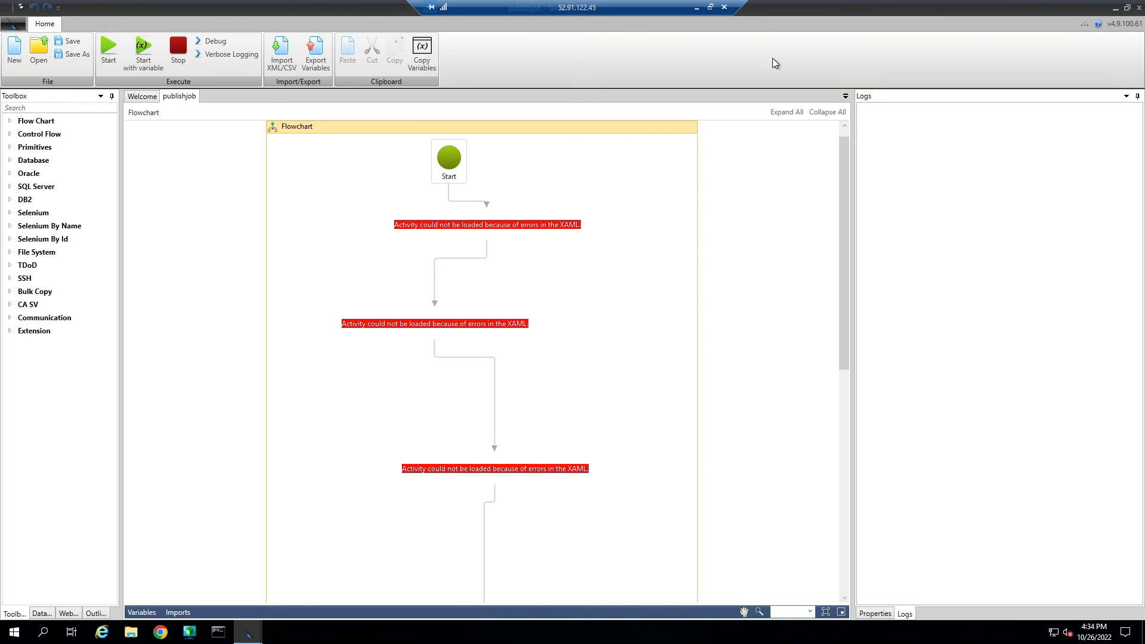
pyautogui.click(38, 51)
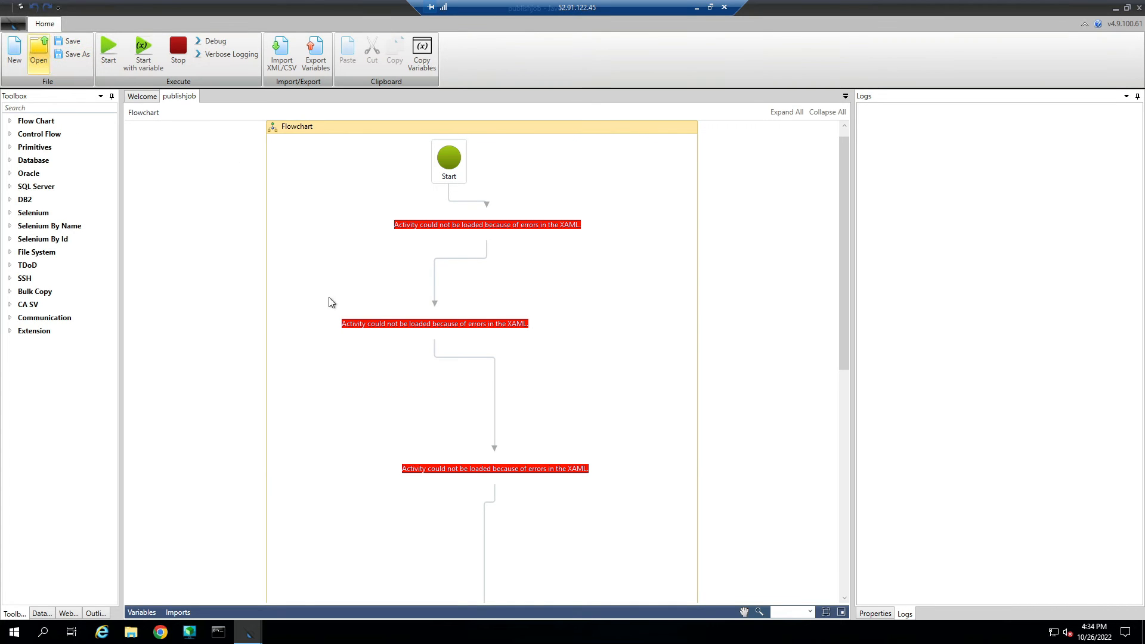
pyautogui.doubleClick(334, 186)
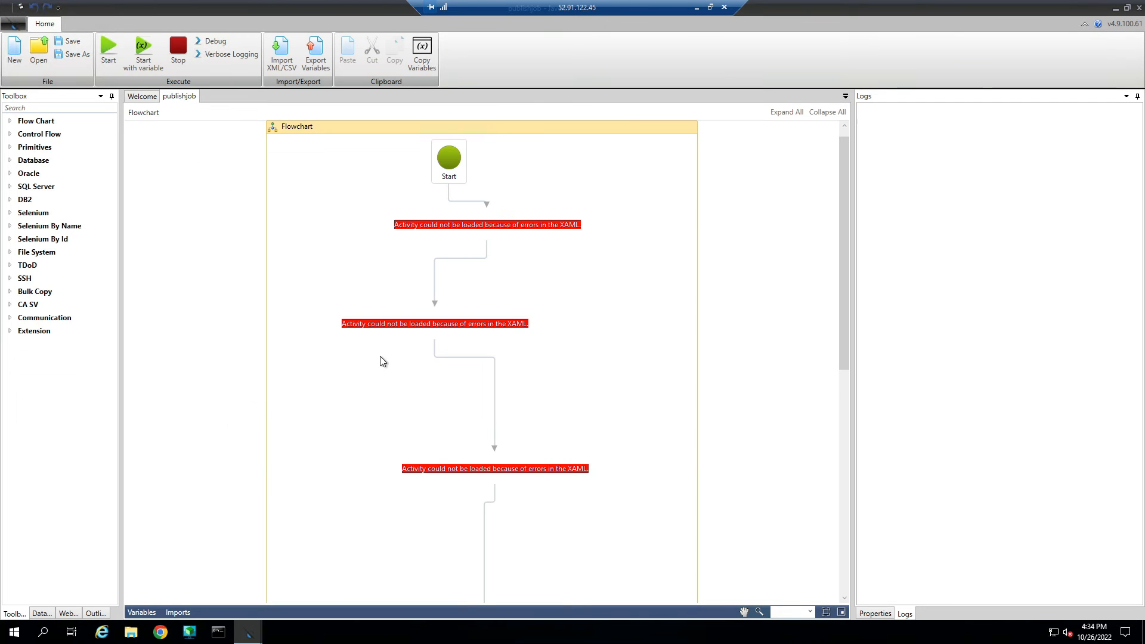
pyautogui.click(38, 49)
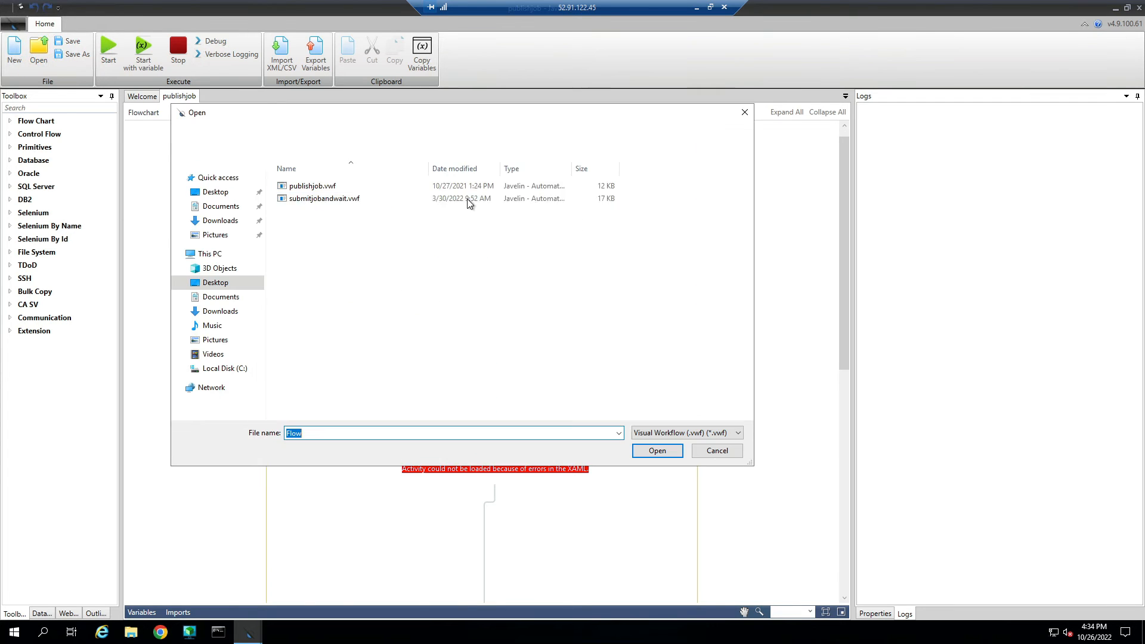
pyautogui.click(428, 134)
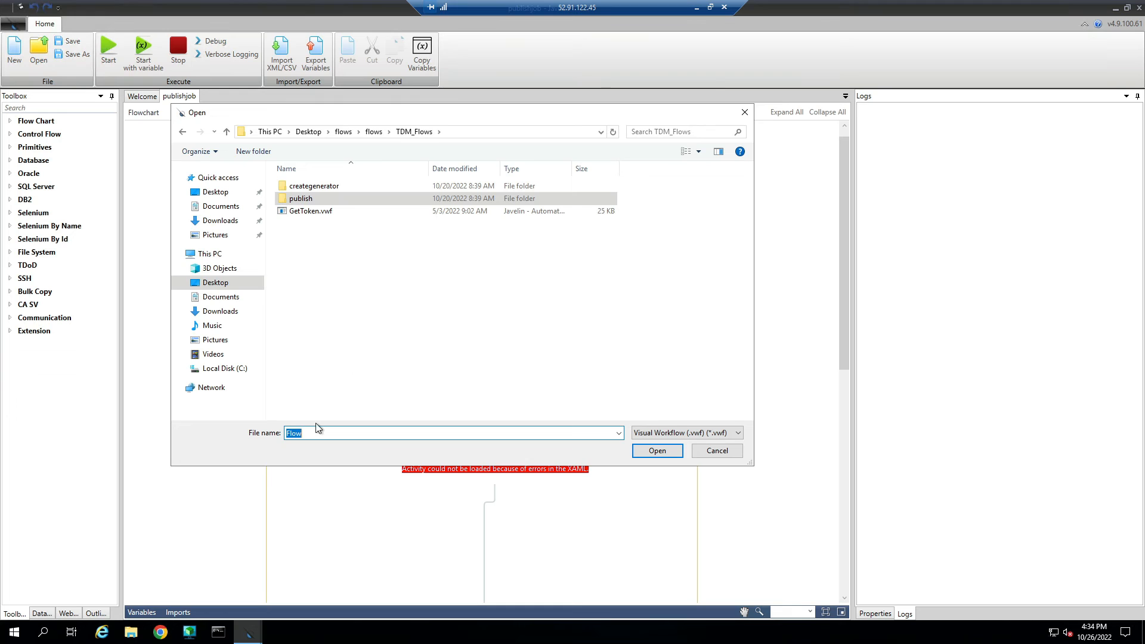
pyautogui.click(727, 455)
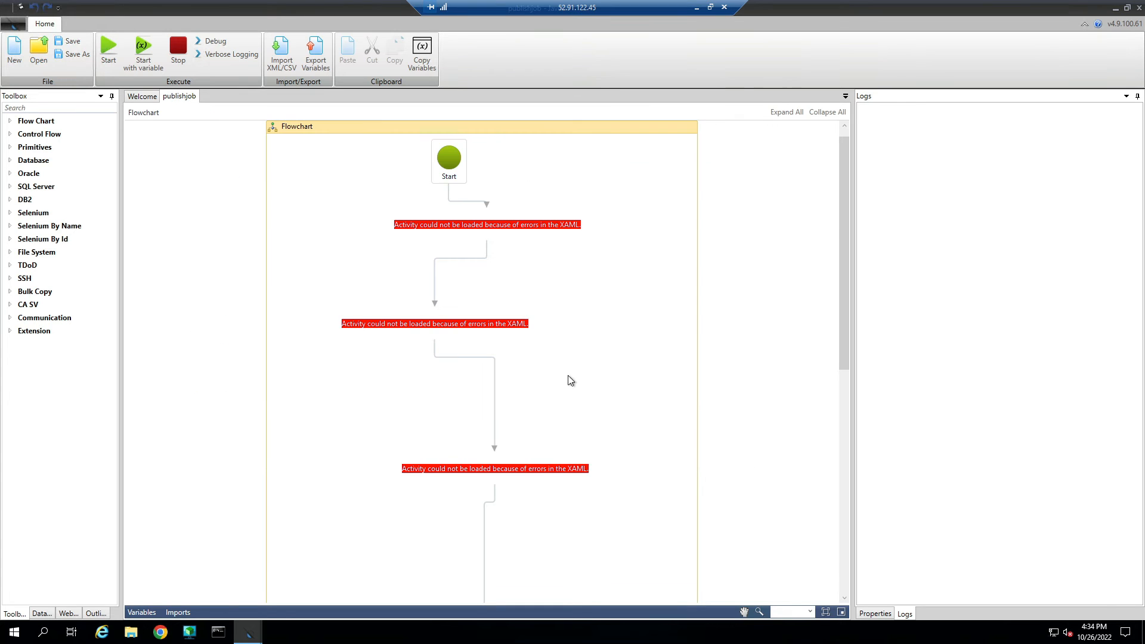
# - Reopen the move_data flow from the recent files on the welcome page
pyautogui.click(143, 96)
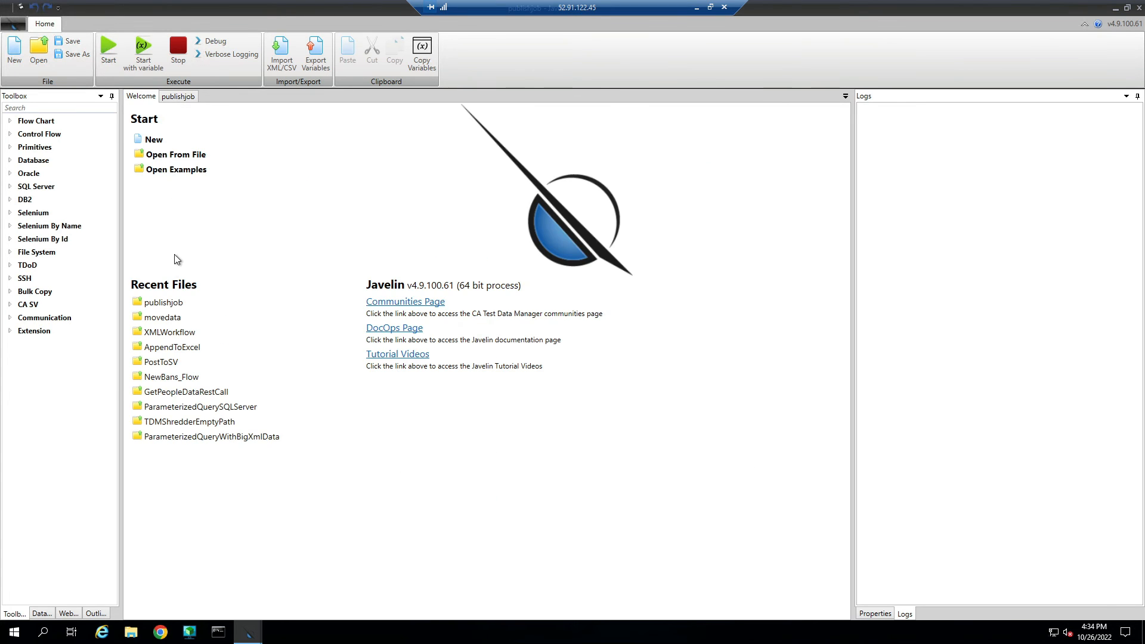
pyautogui.click(173, 320)
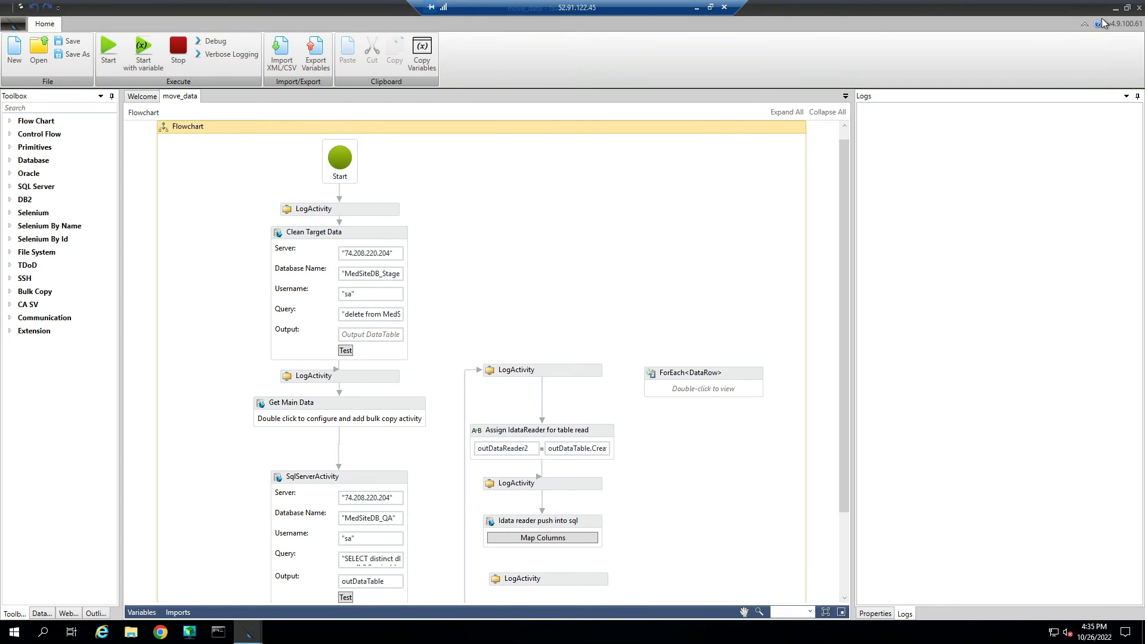
# - Switch to File Explorer and look through the flow files in the Desktop's nested flows folder
pyautogui.click(130, 631)
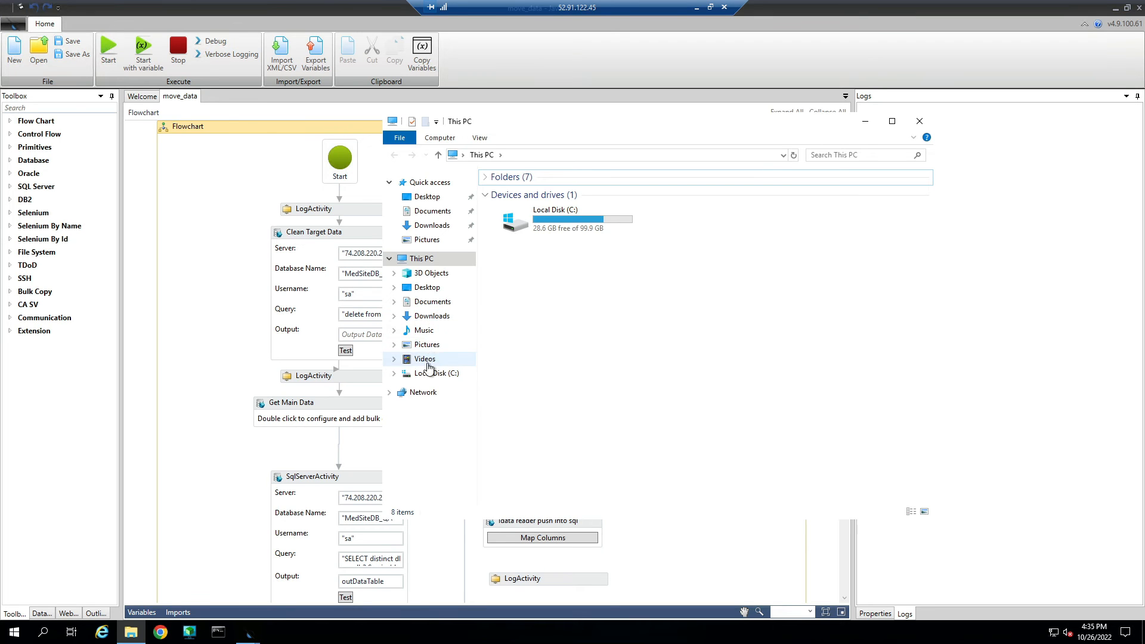
pyautogui.click(434, 288)
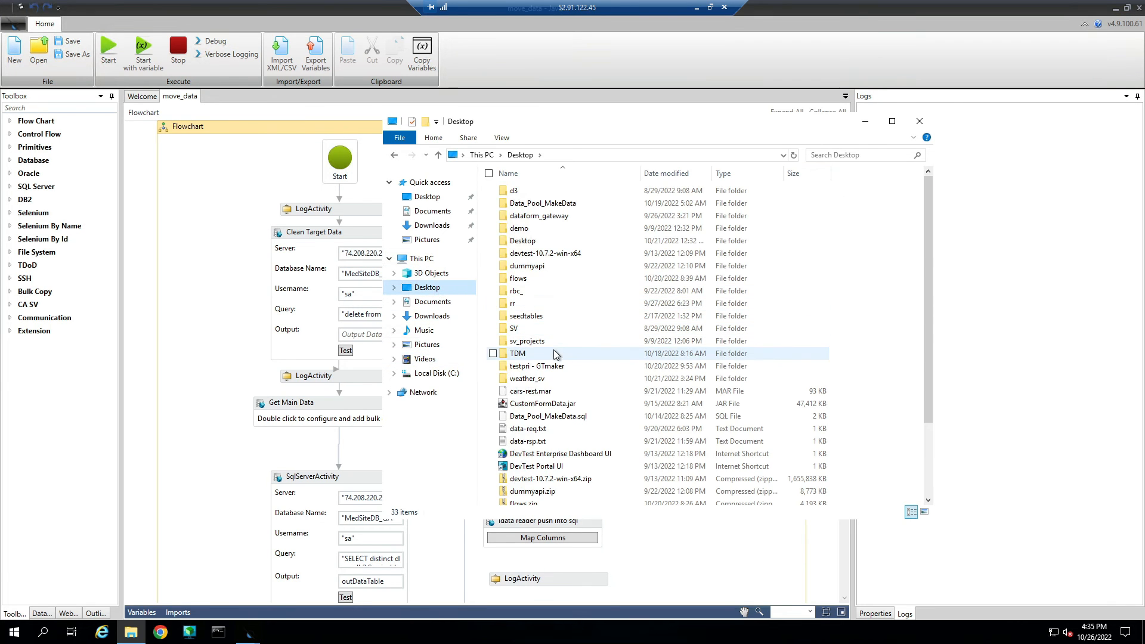
pyautogui.doubleClick(560, 279)
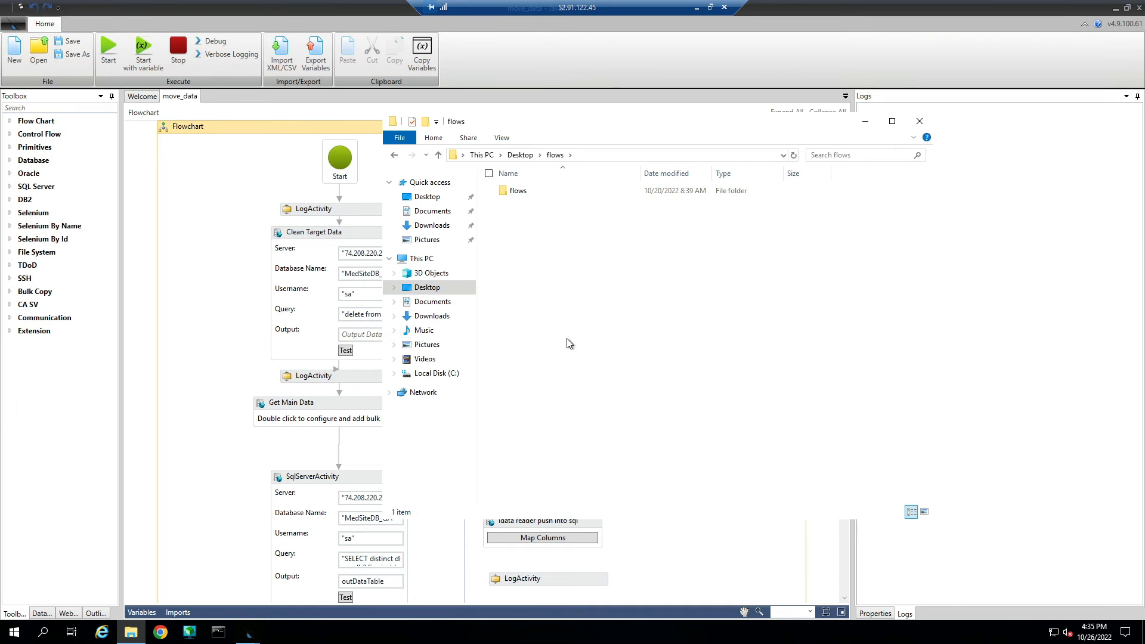
pyautogui.doubleClick(517, 192)
pyautogui.click(555, 303)
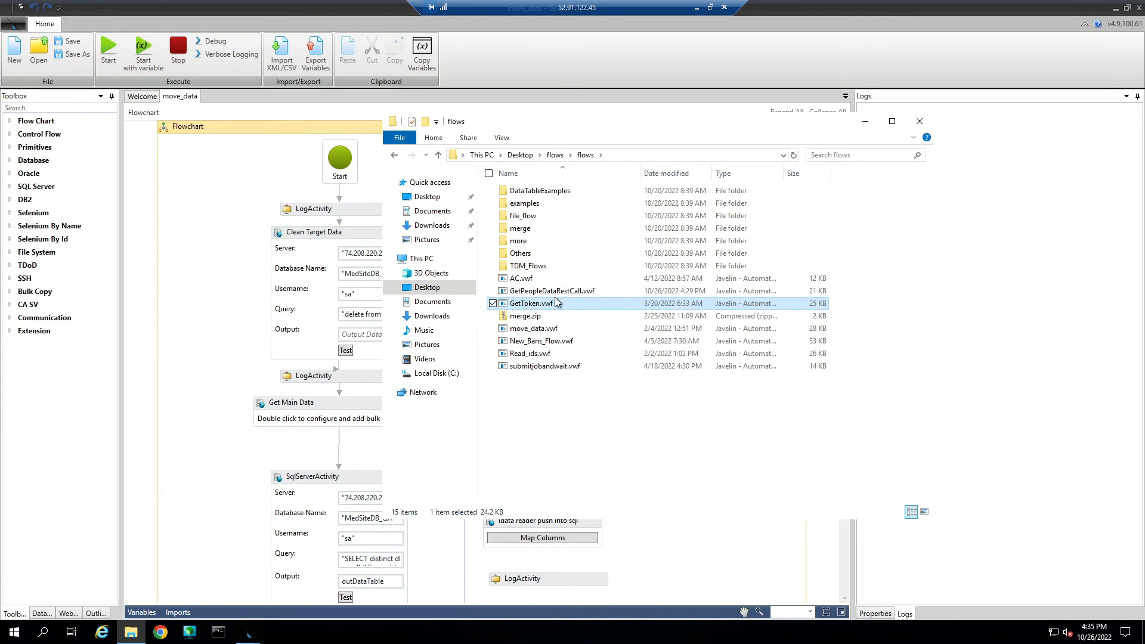
pyautogui.click(556, 366)
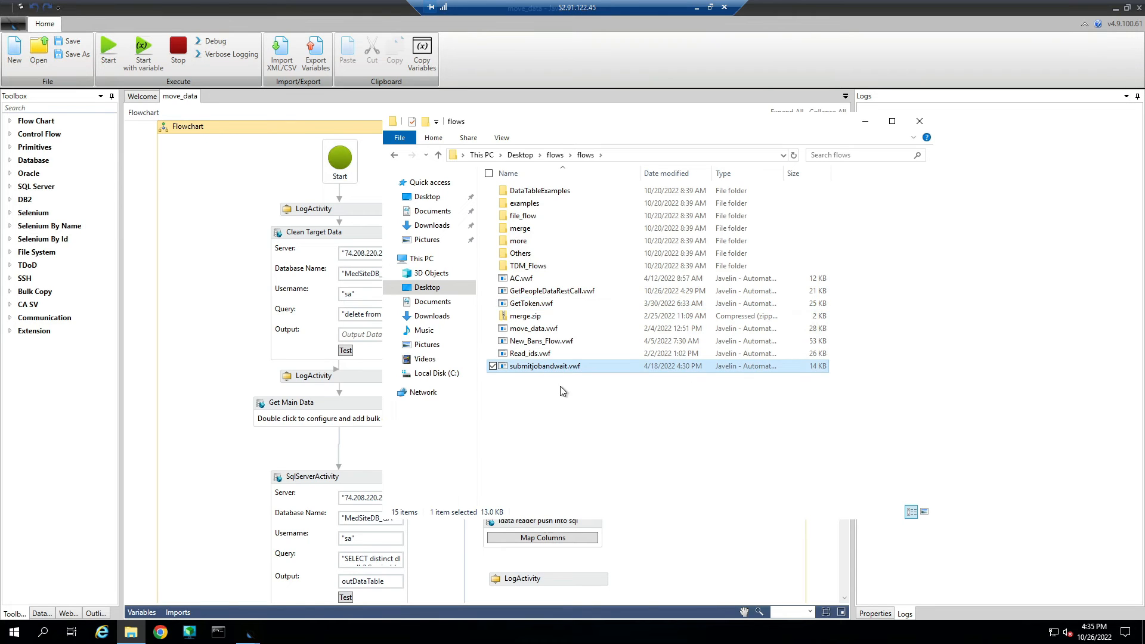
pyautogui.click(577, 354)
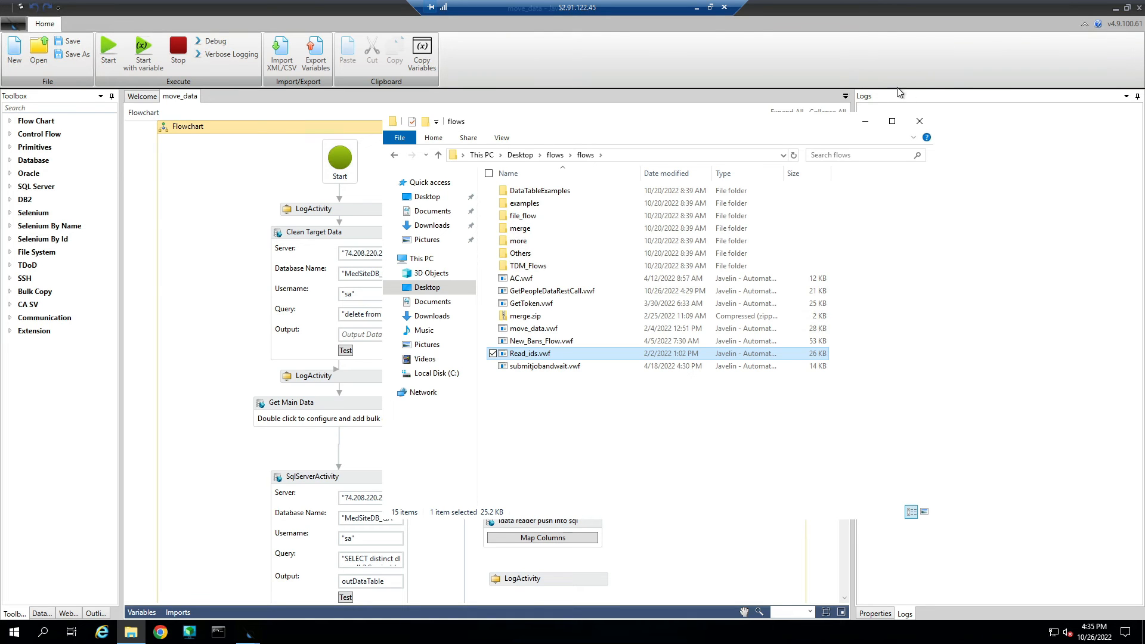
# - Restore the full-screen remote session to a window and launch Chrome on the local machine
pyautogui.click(711, 7)
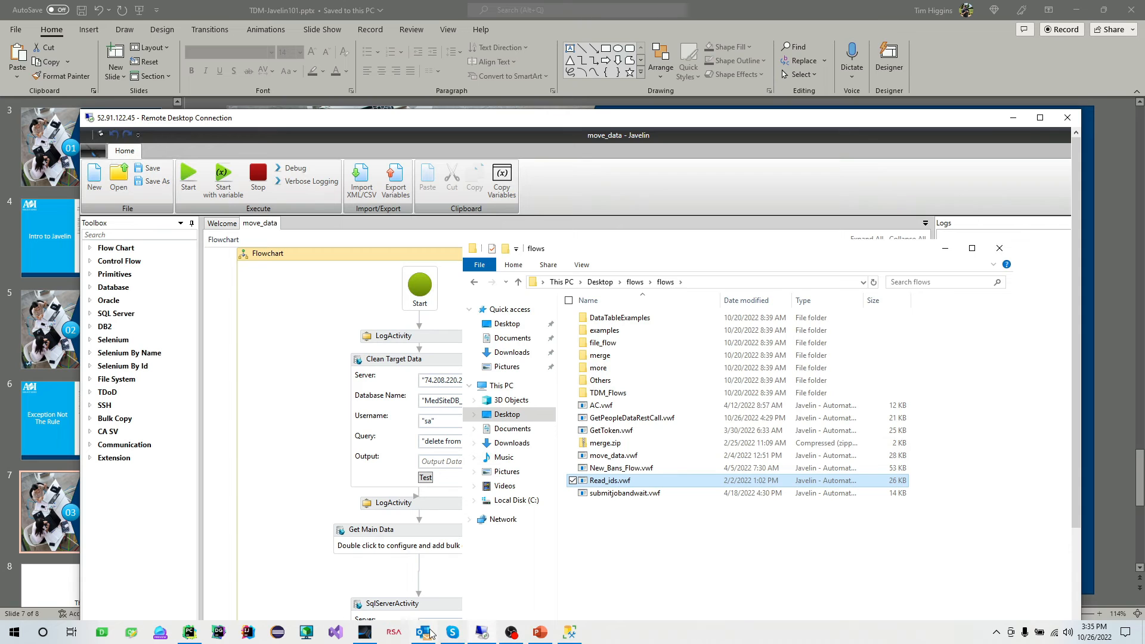
pyautogui.press('super')
pyautogui.write('ch')
pyautogui.press('Return')
pyautogui.write('tdma')
pyautogui.press('Down')
pyautogui.press('Down')
pyautogui.press('Down')
pyautogui.press('BackSpace')
pyautogui.press('BackSpace')
pyautogui.press('BackSpace')
pyautogui.press('BackSpace')
pyautogui.press('BackSpace')
pyautogui.press('BackSpace')
pyautogui.press('BackSpace')
pyautogui.press('BackSpace')
pyautogui.press('BackSpace')
pyautogui.press('BackSpace')
pyautogui.press('BackSpace')
pyautogui.press('BackSpace')
pyautogui.press('BackSpace')
pyautogui.press('BackSpace')
pyautogui.press('BackSpace')
pyautogui.press('BackSpace')
pyautogui.press('BackSpace')
pyautogui.press('BackSpace')
pyautogui.press('BackSpace')
pyautogui.press('BackSpace')
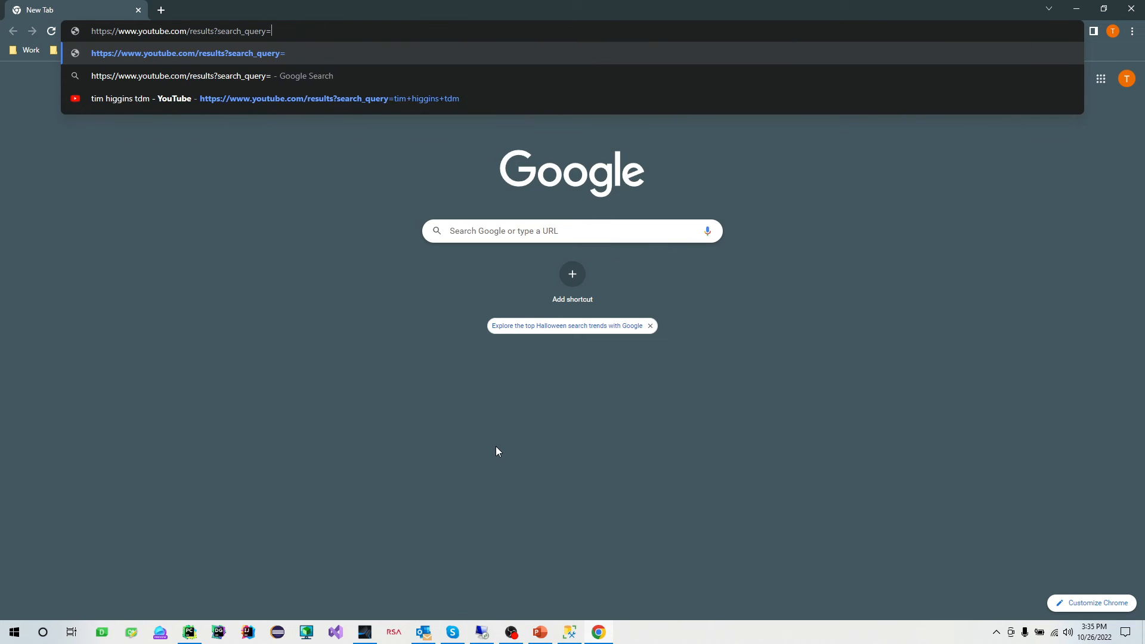
pyautogui.press('BackSpace')
pyautogui.press('BackSpace')
pyautogui.press('BackSpace')
pyautogui.press('BackSpace')
pyautogui.press('BackSpace')
pyautogui.press('BackSpace')
pyautogui.press('BackSpace')
pyautogui.press('BackSpace')
pyautogui.press('BackSpace')
pyautogui.press('BackSpace')
pyautogui.press('BackSpace')
pyautogui.press('BackSpace')
pyautogui.press('BackSpace')
pyautogui.press('BackSpace')
pyautogui.press('BackSpace')
pyautogui.press('BackSpace')
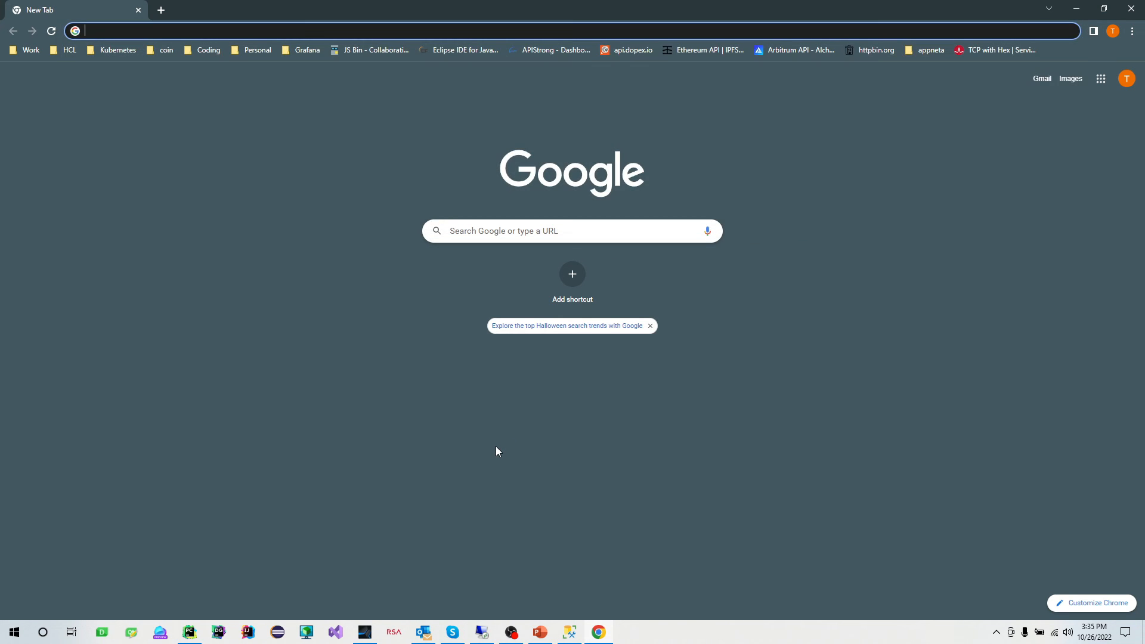
# - Try to load the local DevTest Portal at localhost:1507/devtest
pyautogui.write('localhost')
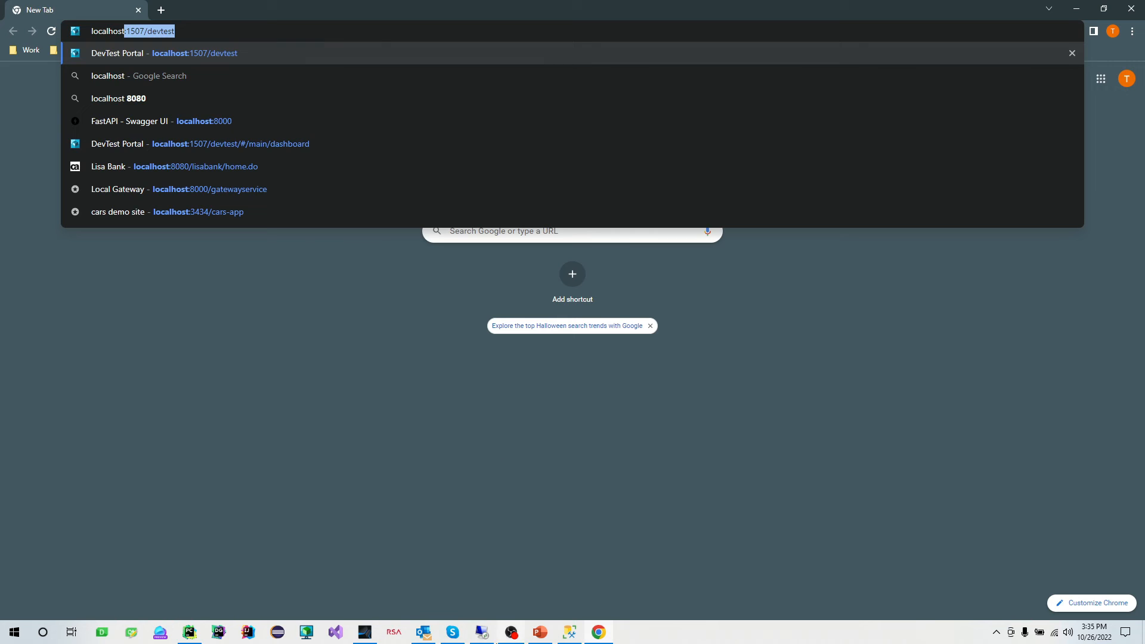
pyautogui.press('Return')
# - Load the Test Data Manager generators page from the TDM folder in the Work bookmarks
pyautogui.click(30, 53)
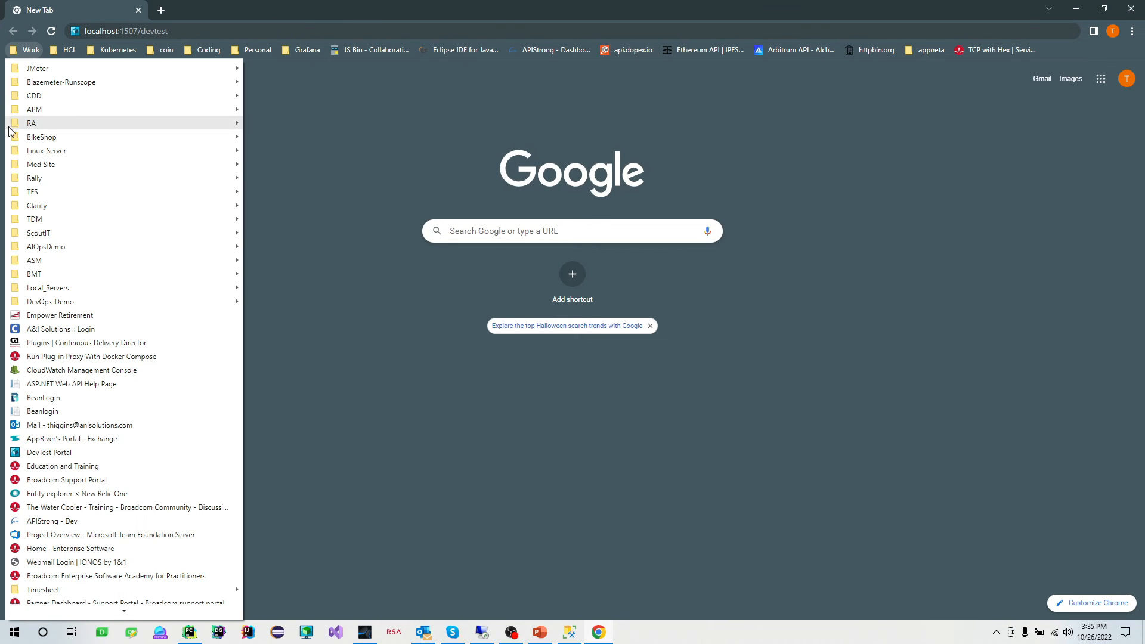
pyautogui.scroll(-1, 153, 385)
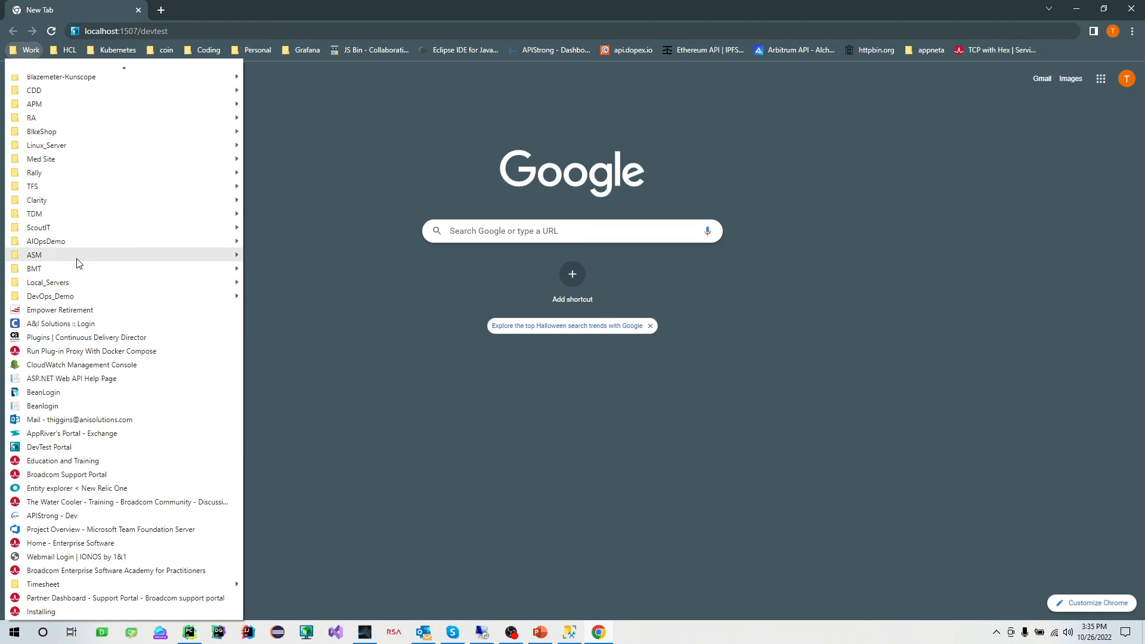
pyautogui.moveTo(109, 216)
pyautogui.click(287, 215)
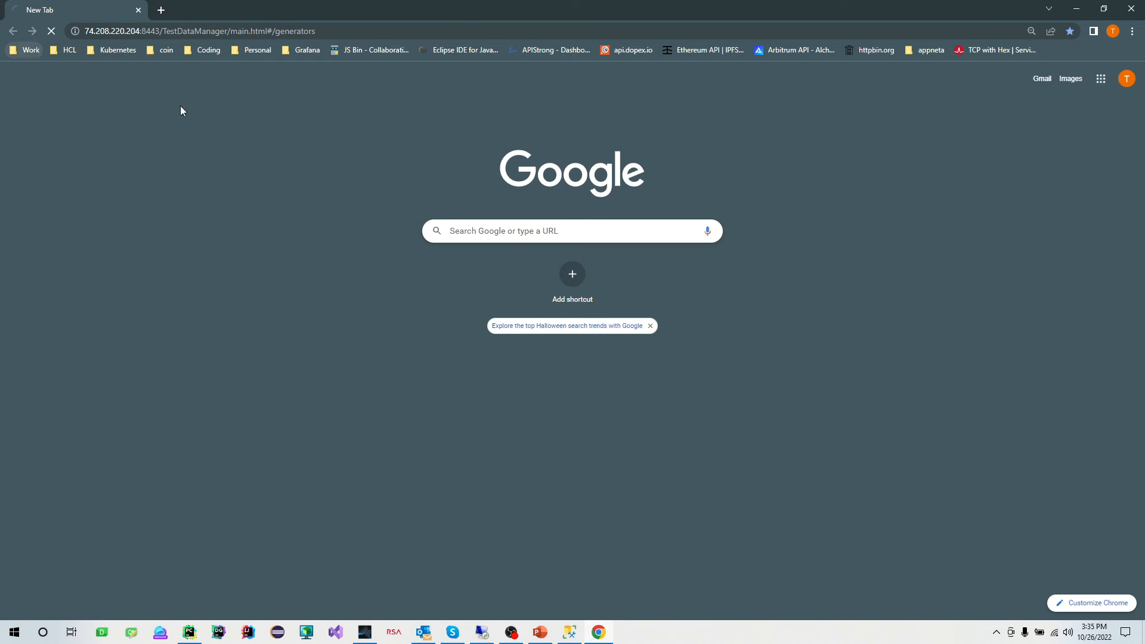
# - Load the Test Data Manager generators page from host 52.91.122.45 instead and proceed past the certificate warning
pyautogui.click(142, 31)
pyautogui.click(143, 31)
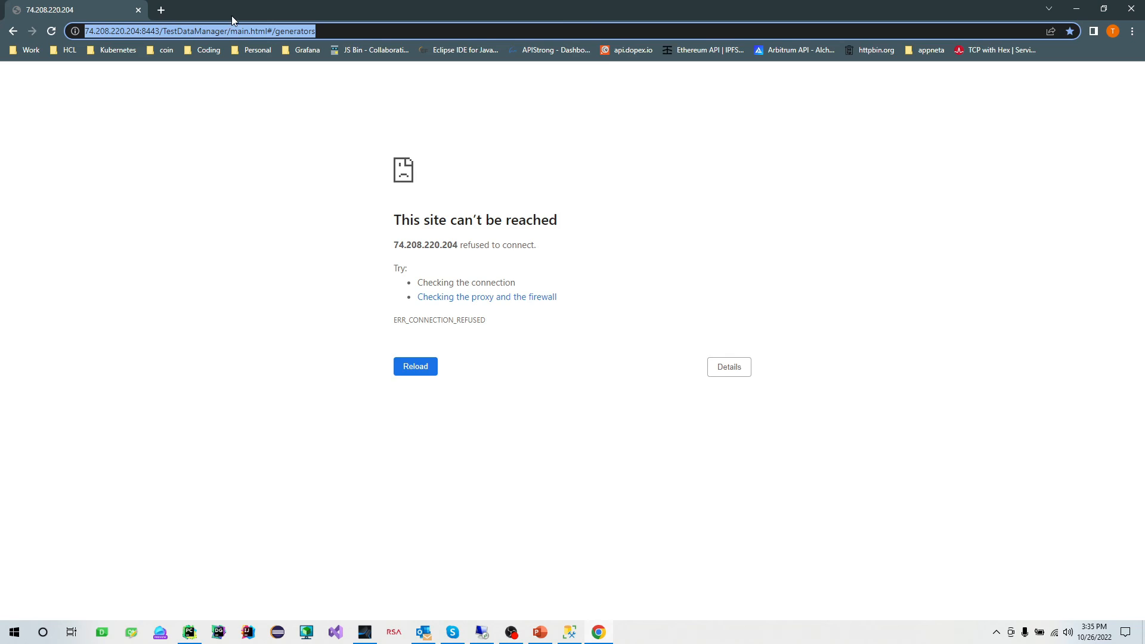
pyautogui.moveTo(231, 15); pyautogui.dragTo(315, 240)
pyautogui.click(232, 256)
pyautogui.click(231, 257)
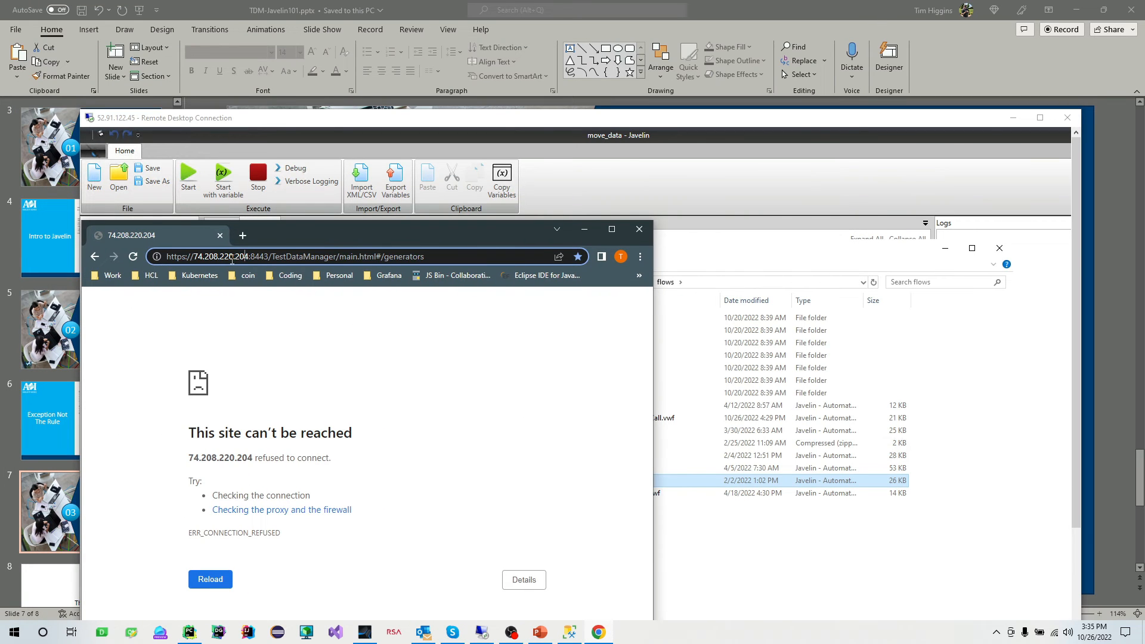
pyautogui.moveTo(251, 257)
pyautogui.mouseDown()
pyautogui.moveTo(195, 256)
pyautogui.moveTo(250, 261)
pyautogui.mouseUp()
pyautogui.write('52')
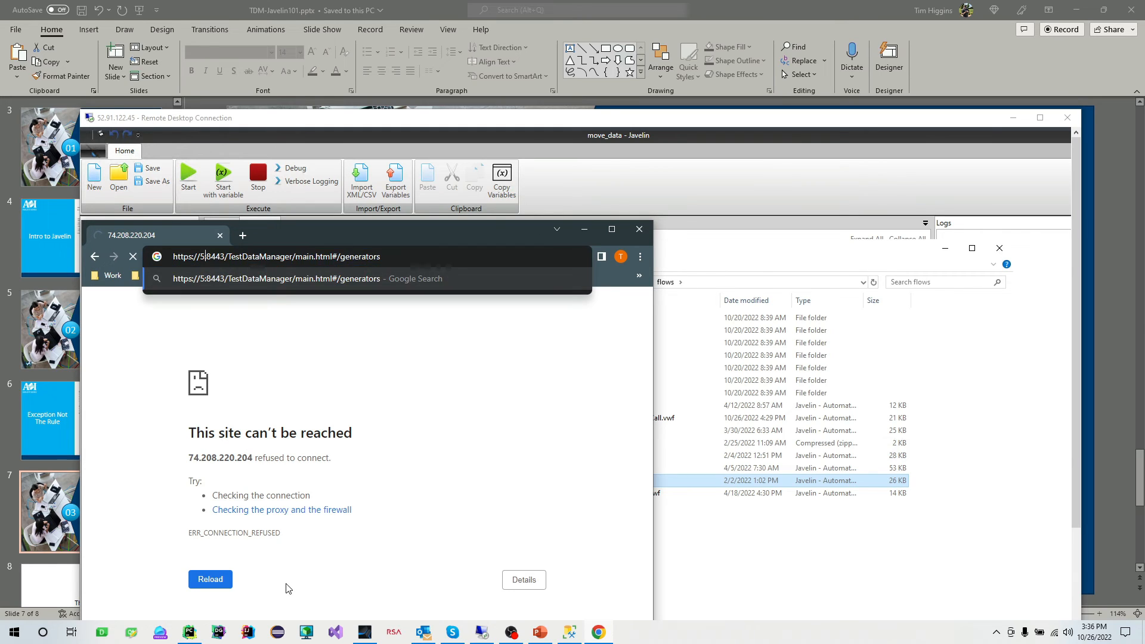
pyautogui.write('.91.')
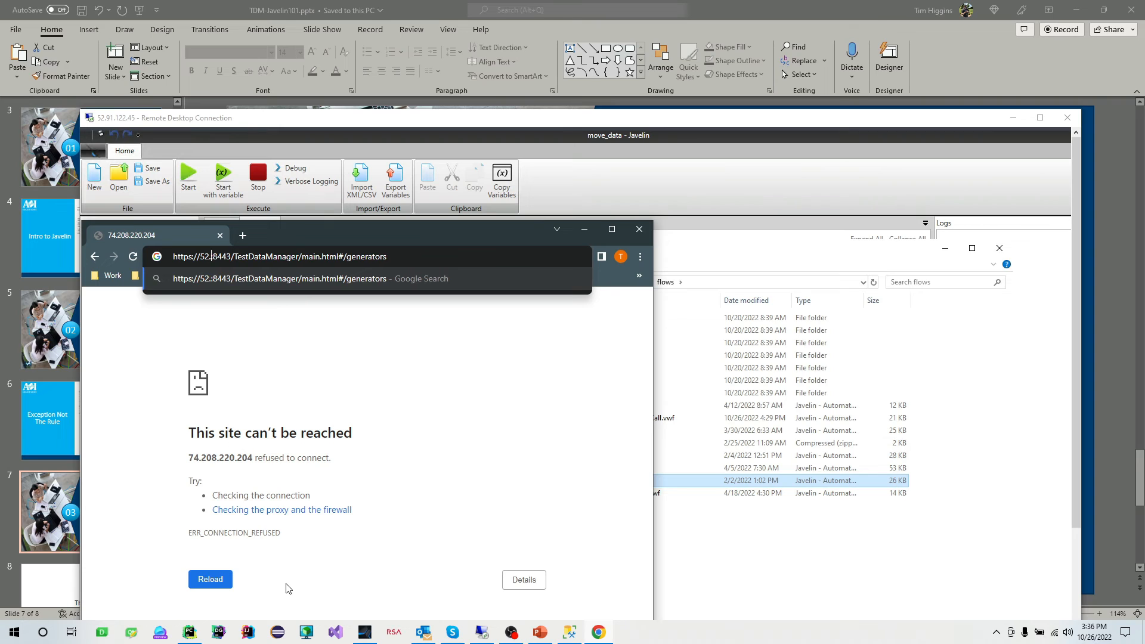
pyautogui.write('122.45')
pyautogui.press('Return')
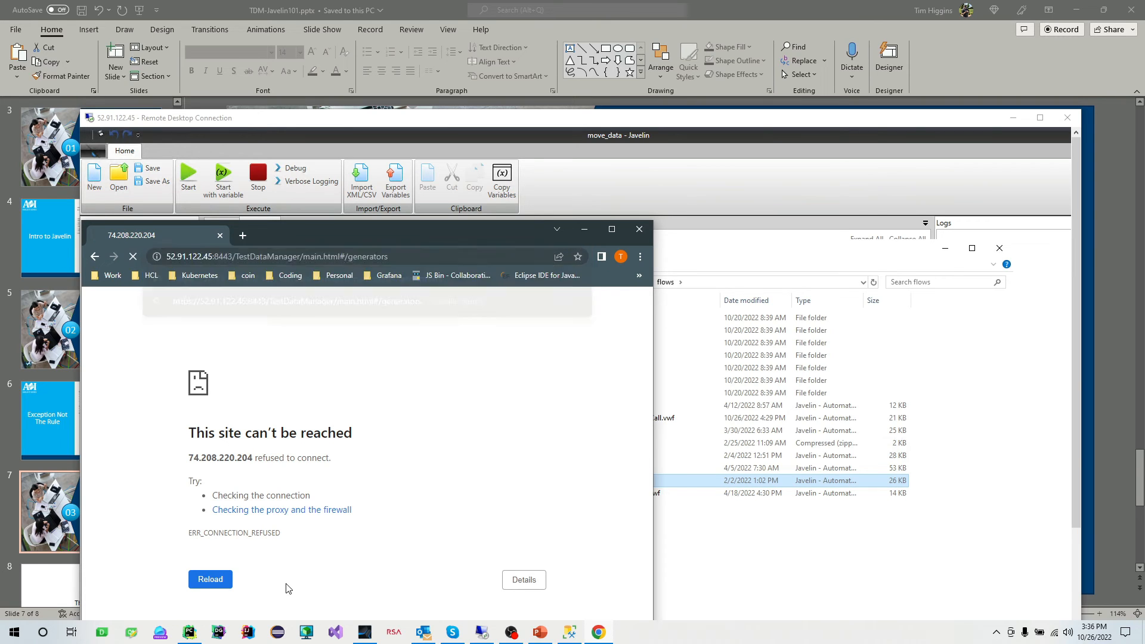
pyautogui.doubleClick(509, 225)
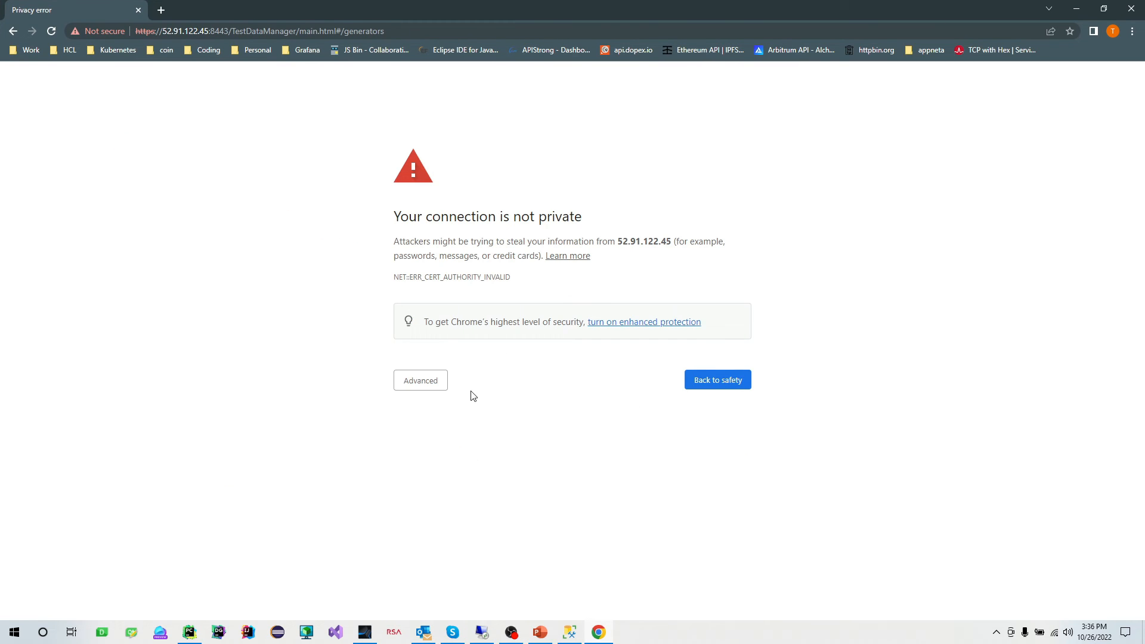
pyautogui.click(421, 380)
pyautogui.click(443, 472)
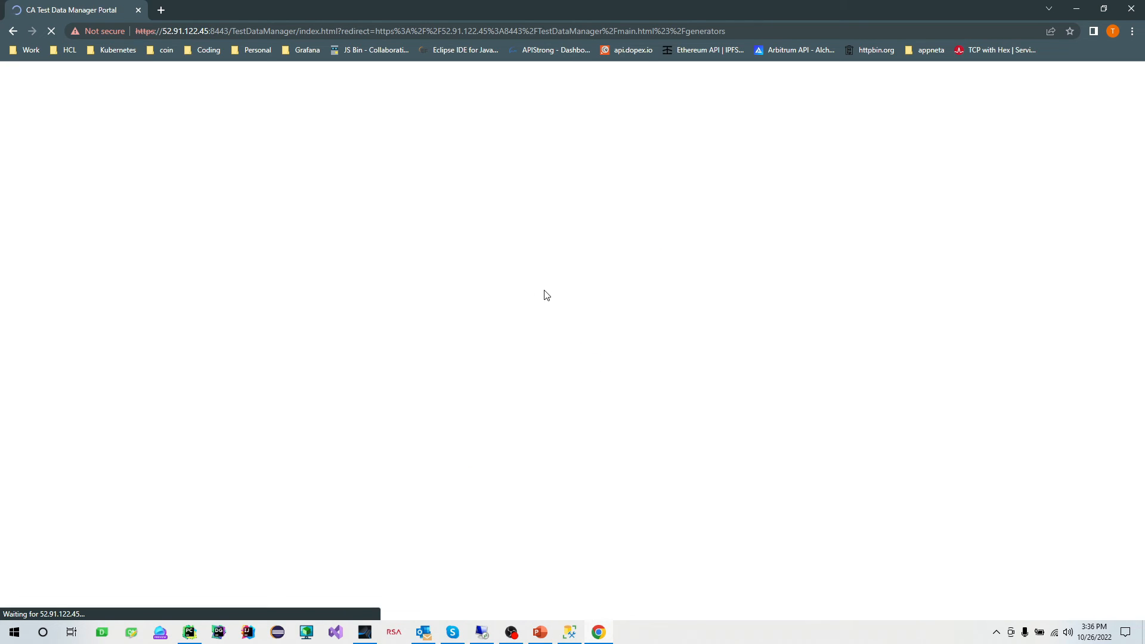
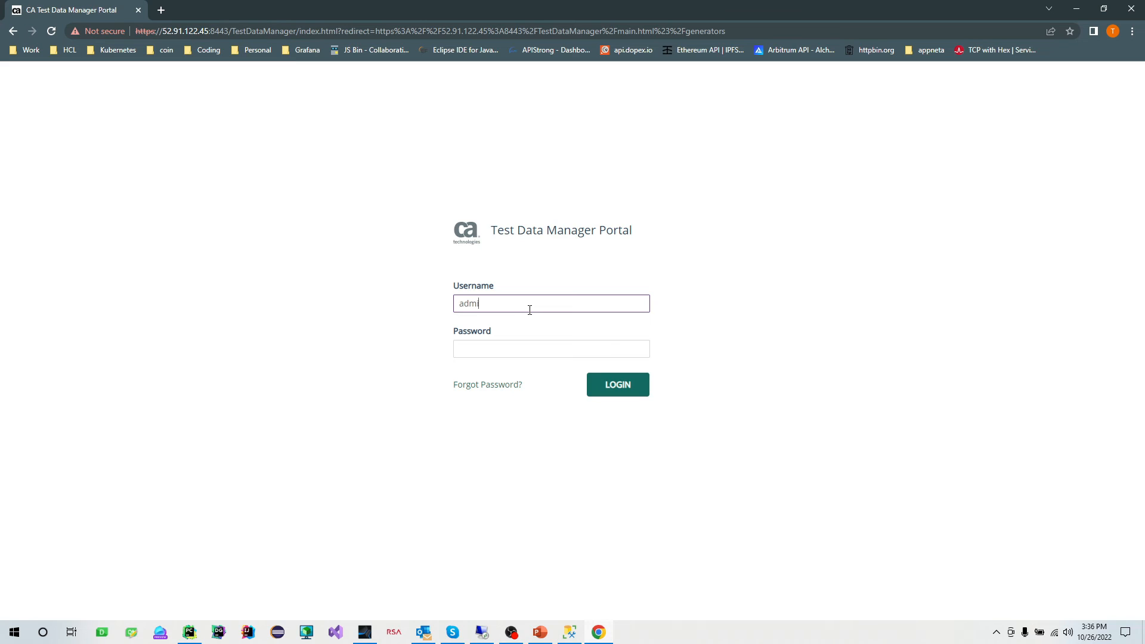
# - Log in to the Test Data Manager Portal as administrator, entering the account password
pyautogui.press('Tab')
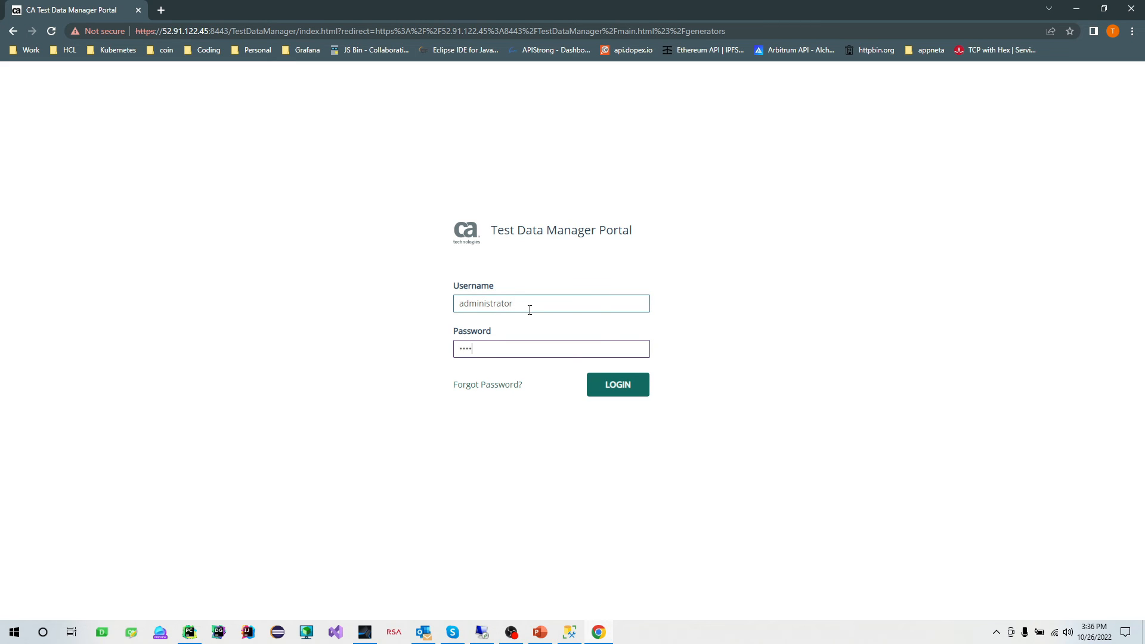
pyautogui.press('BackSpace')
pyautogui.press('Return')
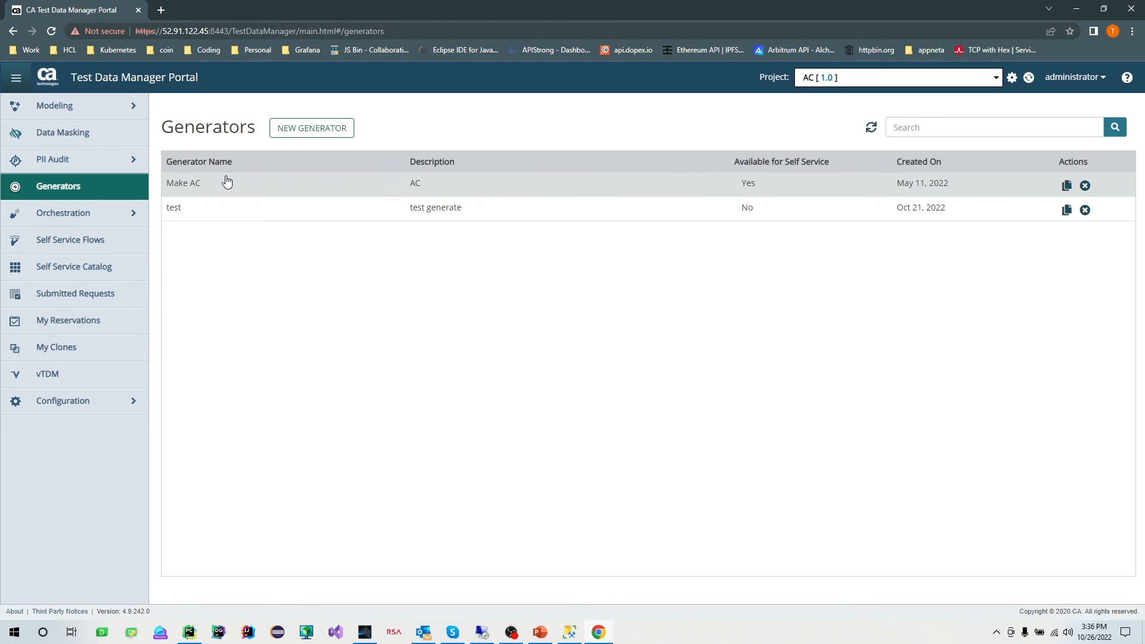
# - Open the Make AC generator and try to view its TestAccounts table, reloading the page
pyautogui.click(195, 190)
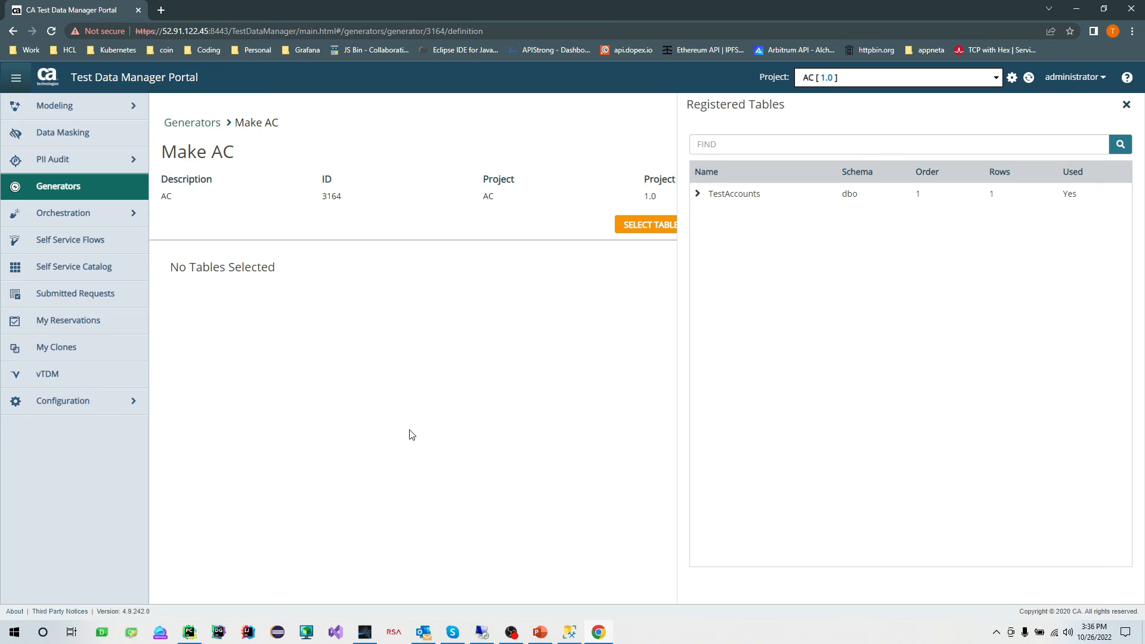
pyautogui.click(758, 194)
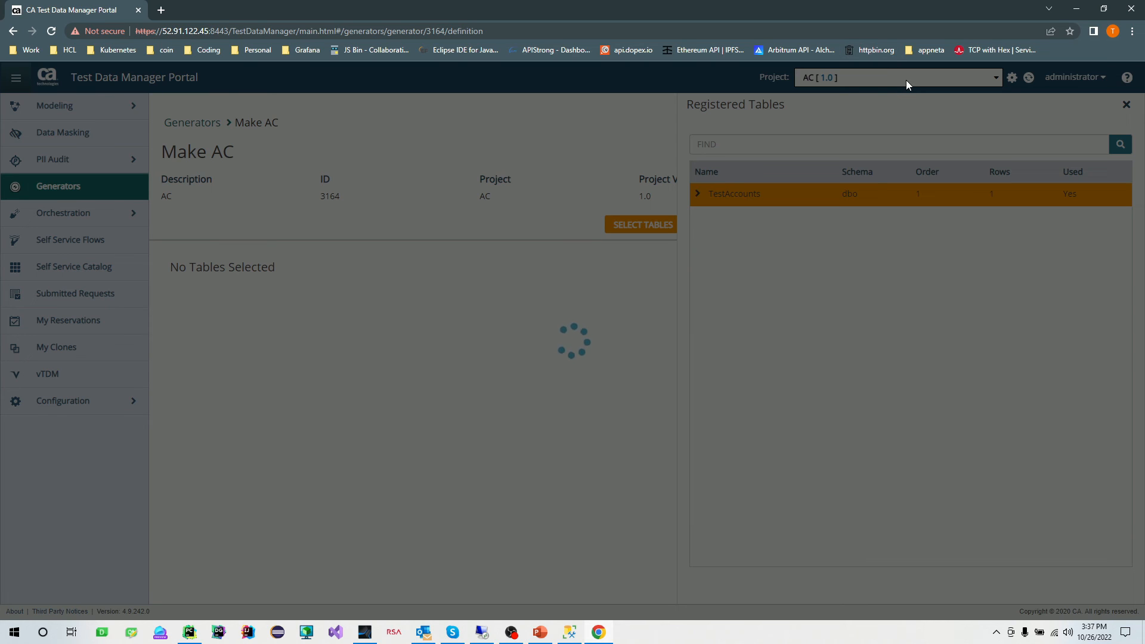
pyautogui.click(51, 31)
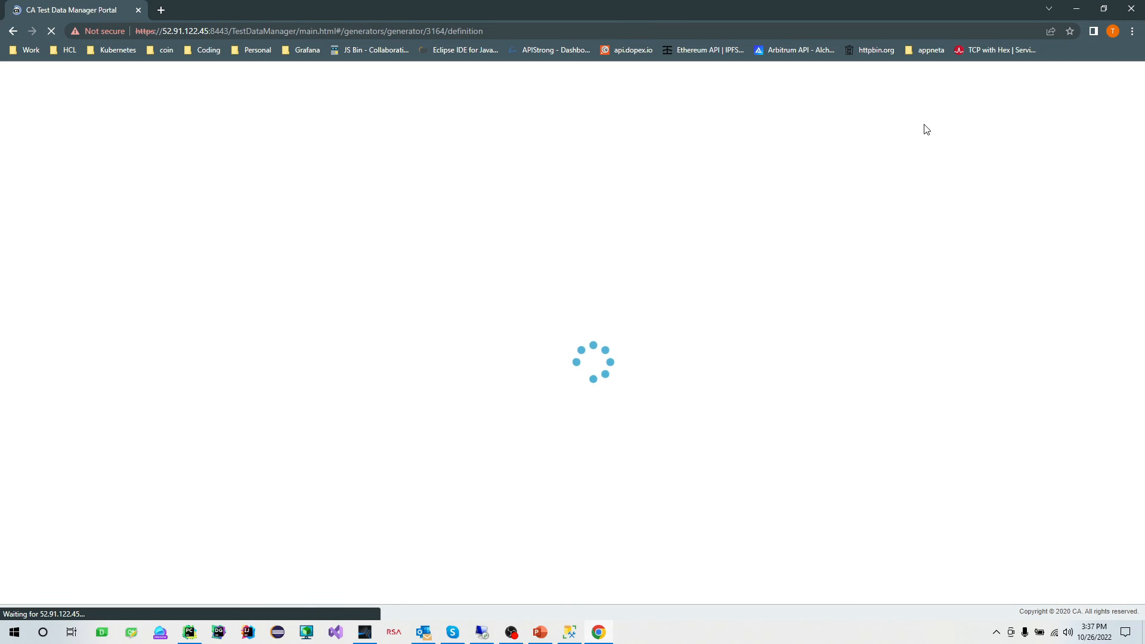
# - Switch the portal's active project to coolProject, version v1
pyautogui.click(200, 31)
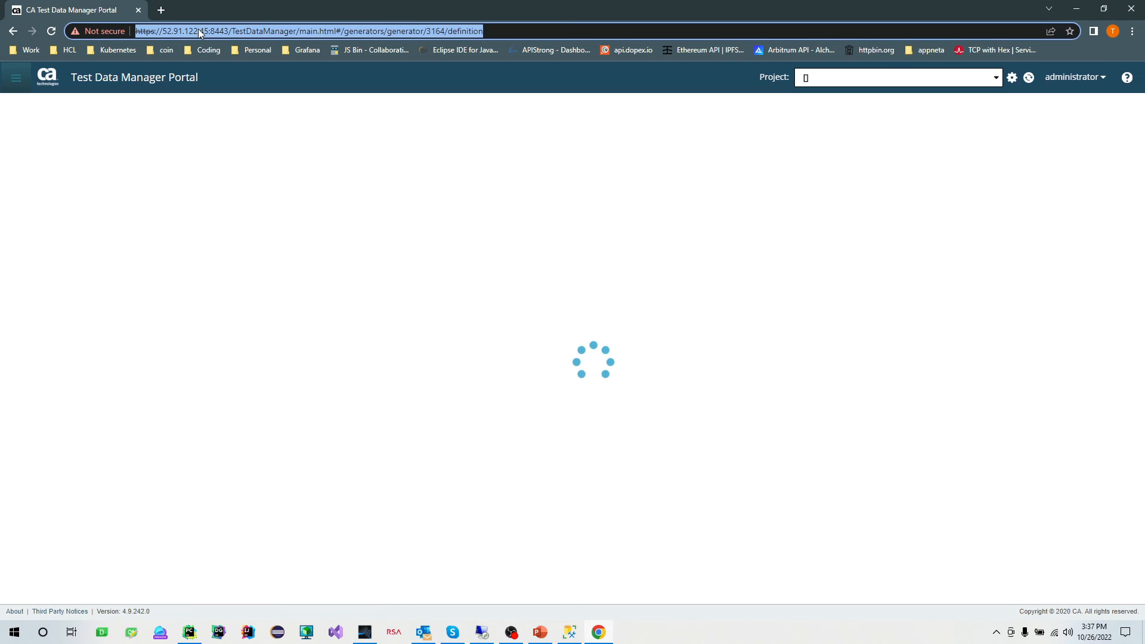
pyautogui.click(993, 81)
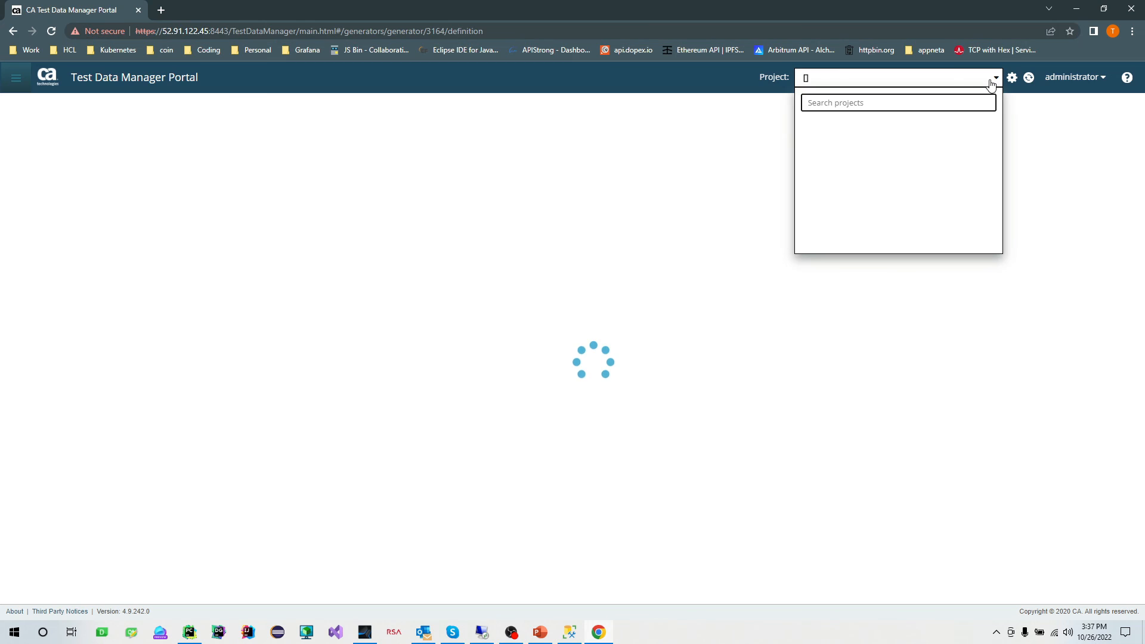
pyautogui.click(991, 85)
pyautogui.click(1033, 80)
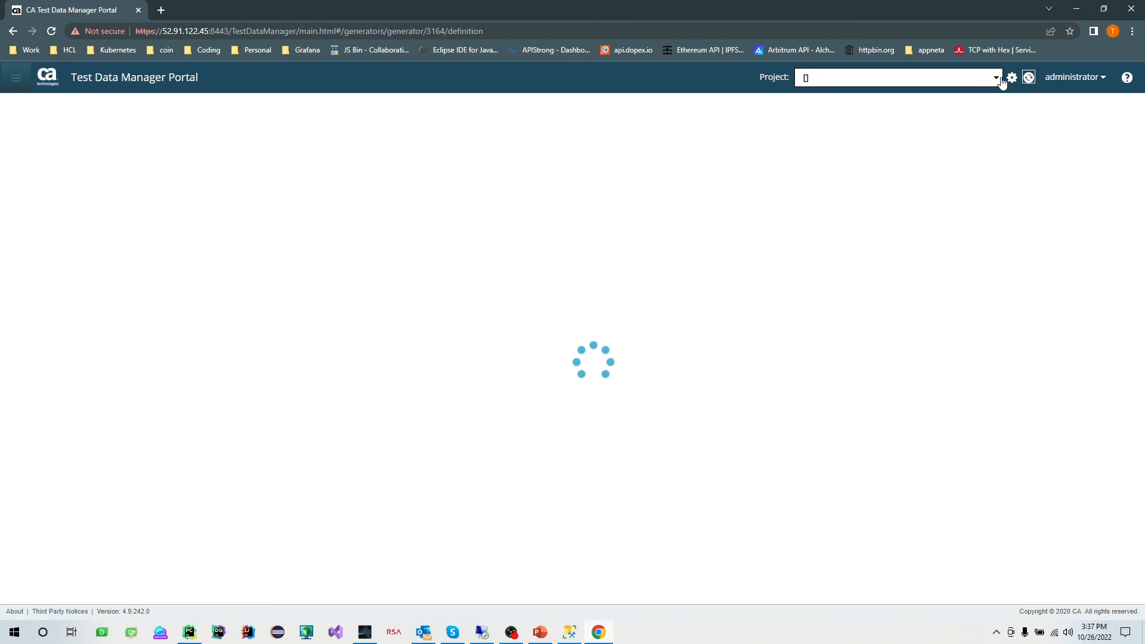
pyautogui.click(993, 78)
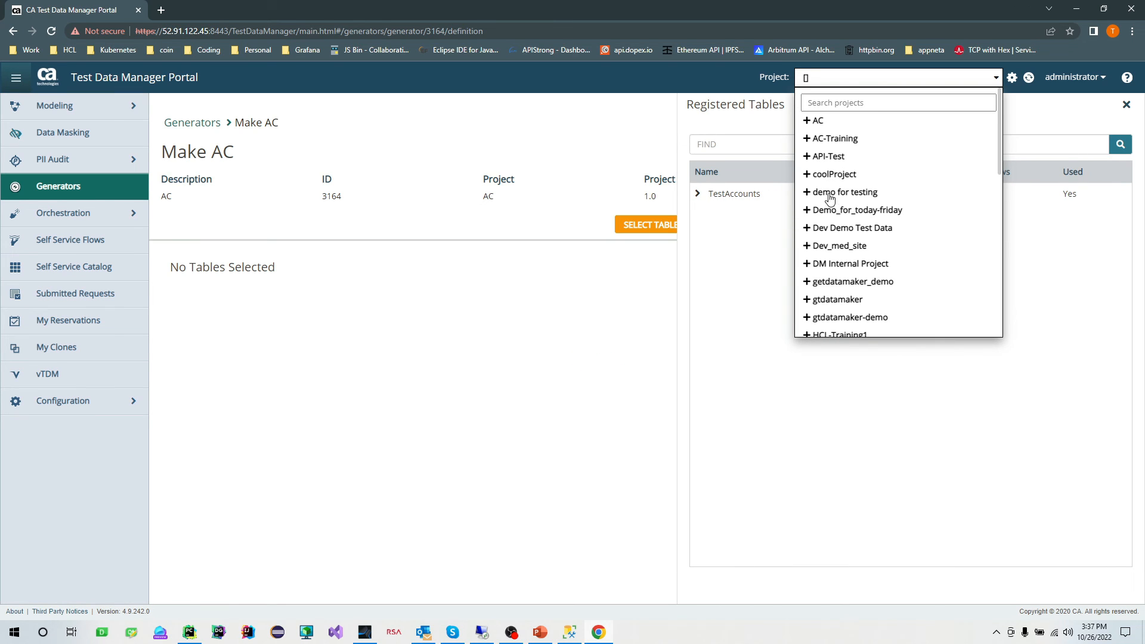
pyautogui.click(806, 175)
pyautogui.click(849, 198)
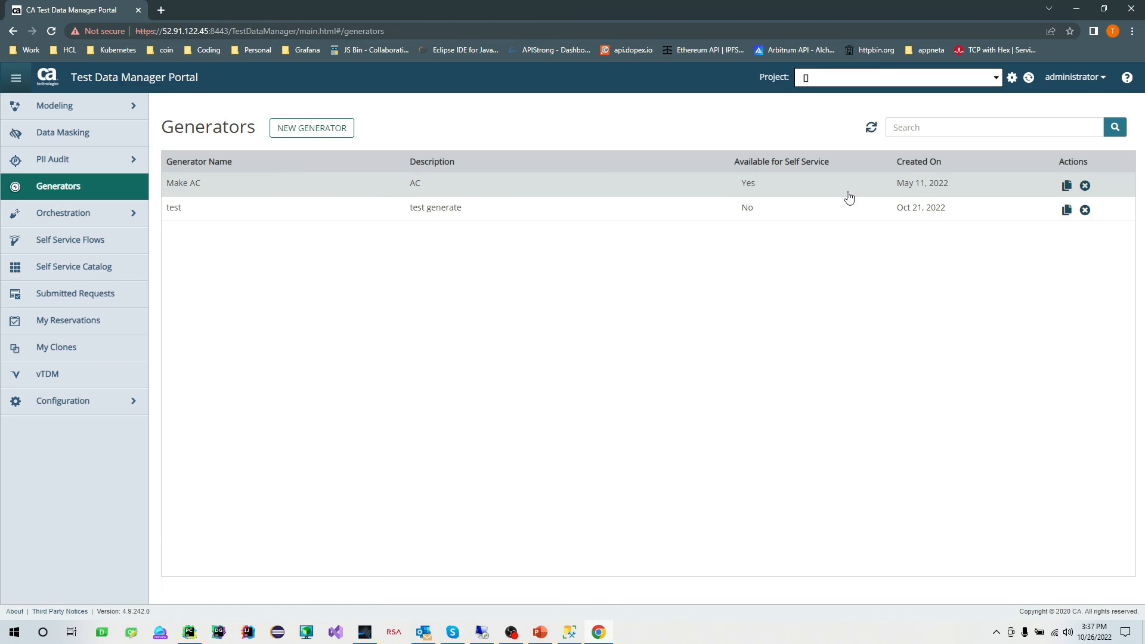
pyautogui.click(917, 81)
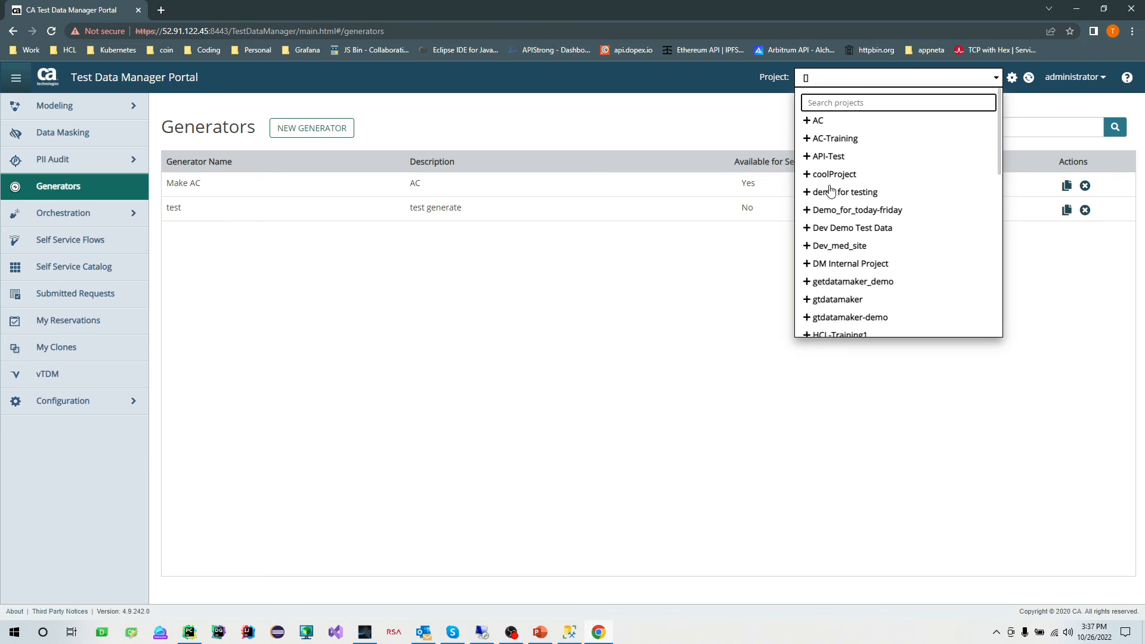
pyautogui.click(807, 174)
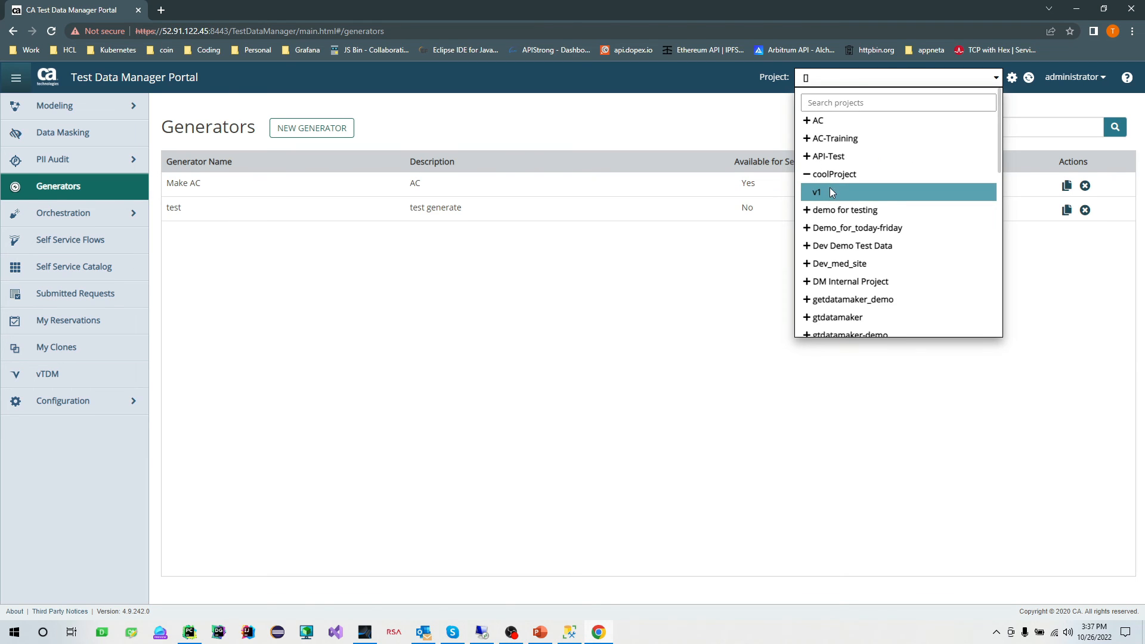
pyautogui.click(833, 192)
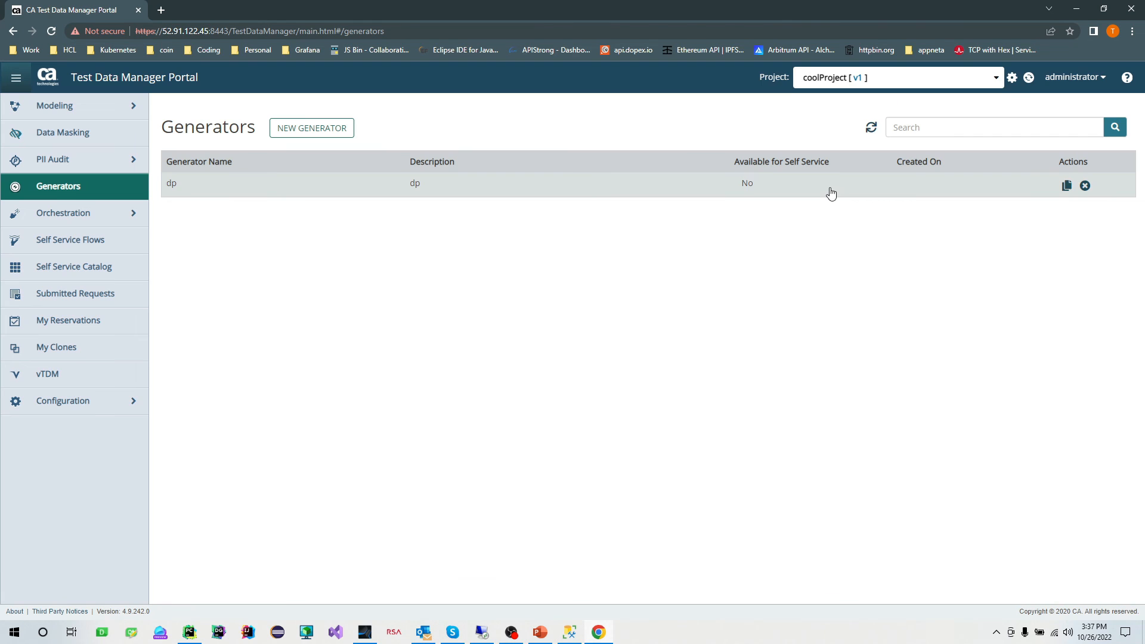
# - Open the dp generator and display its Adjuster table across the full page
pyautogui.click(476, 192)
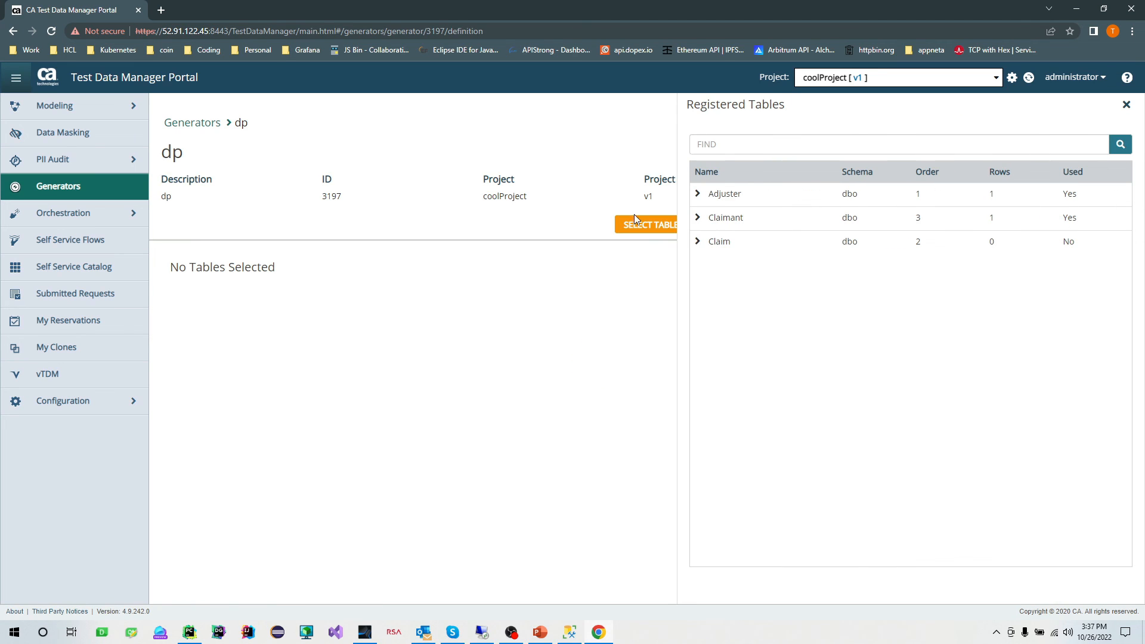
pyautogui.click(727, 194)
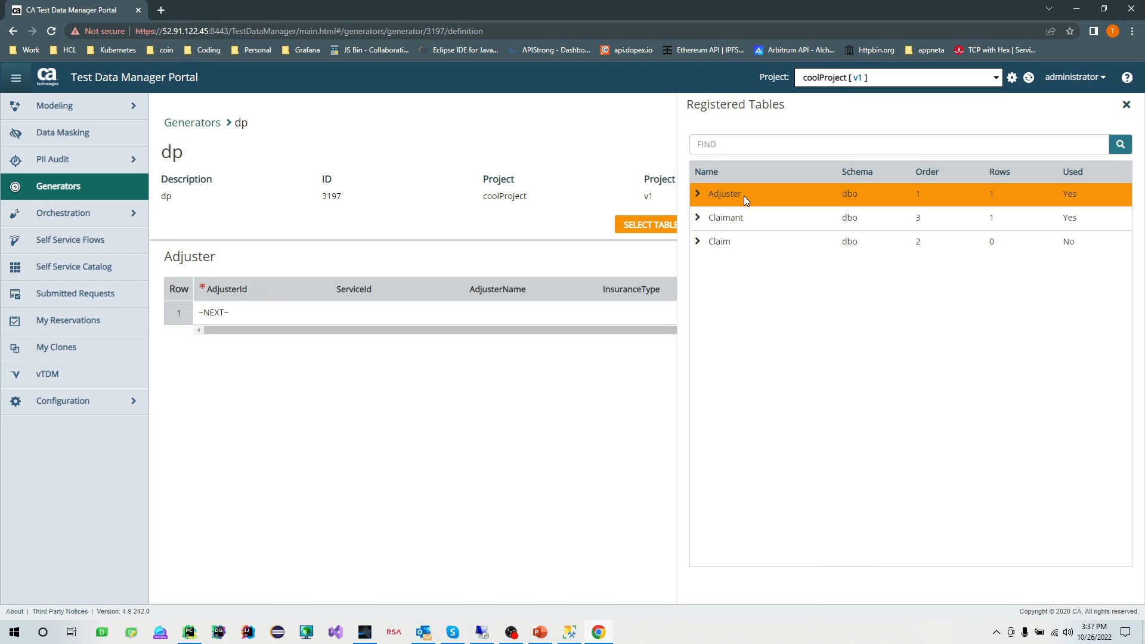
pyautogui.click(511, 386)
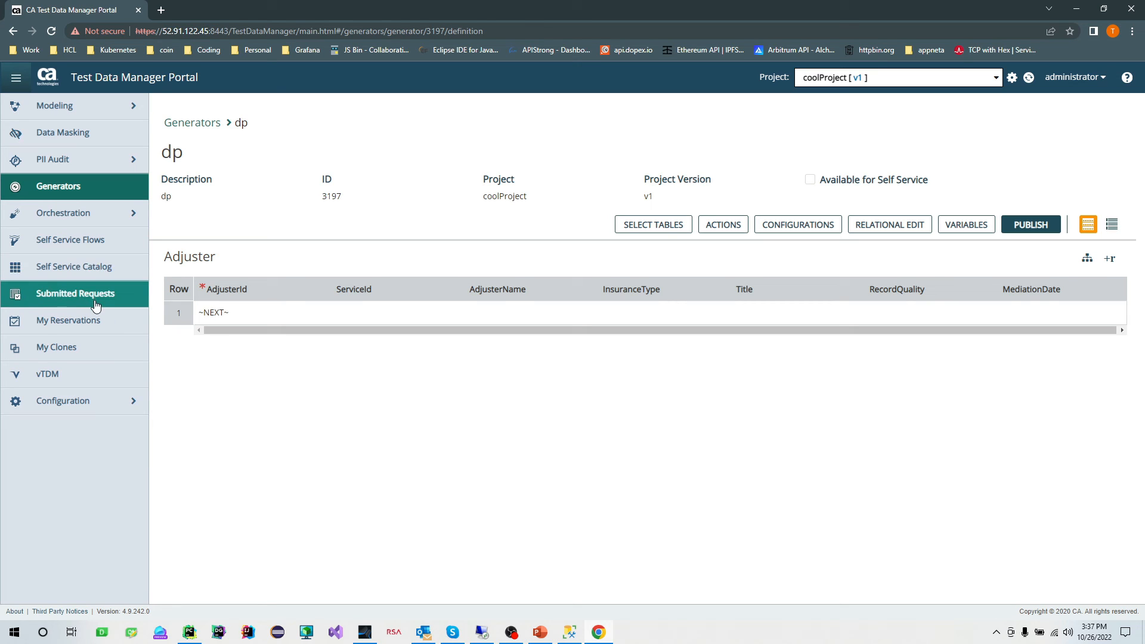
# - View the Self Service Flows page and open the list of Orchestration workflows
pyautogui.click(70, 242)
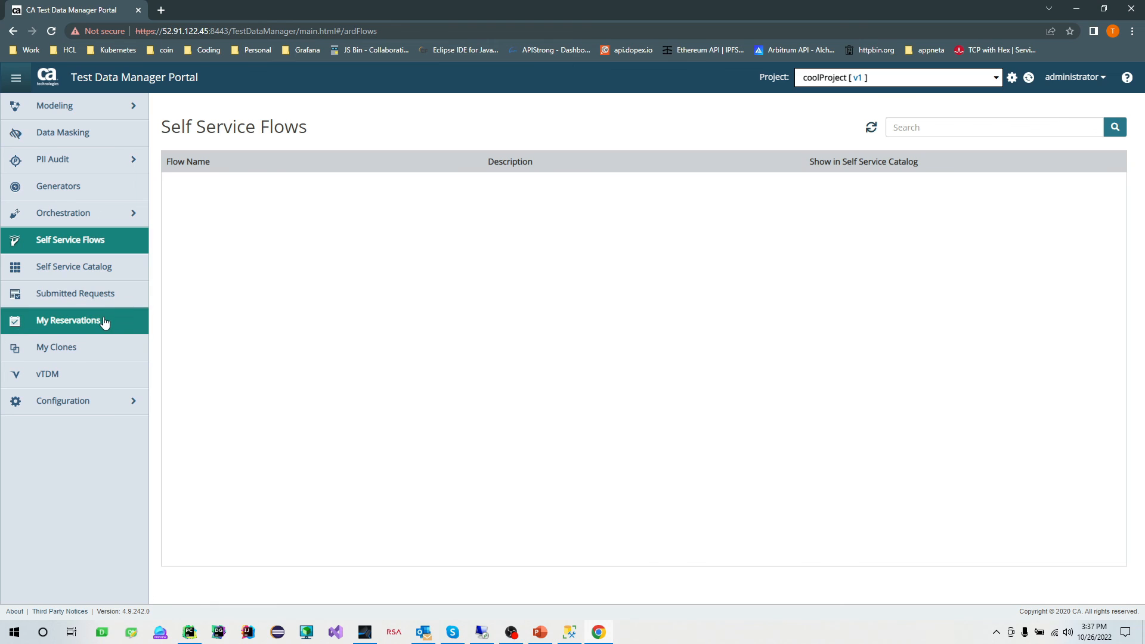
pyautogui.click(84, 216)
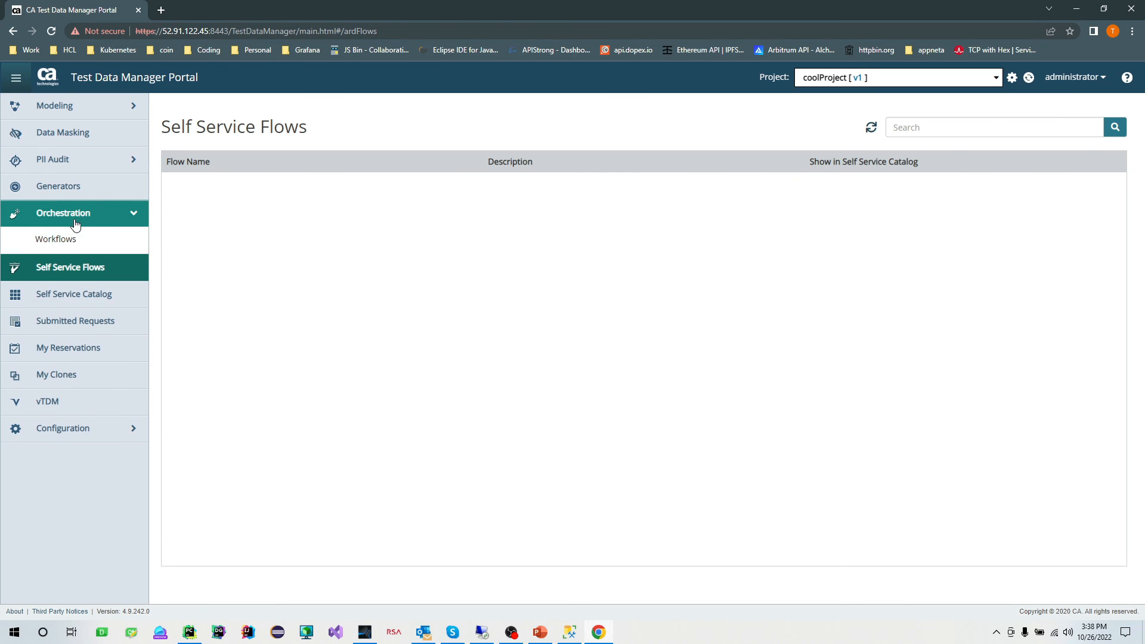
pyautogui.click(63, 240)
# - Start adding a workflow named test to show the upload form and cancel it
pyautogui.click(349, 129)
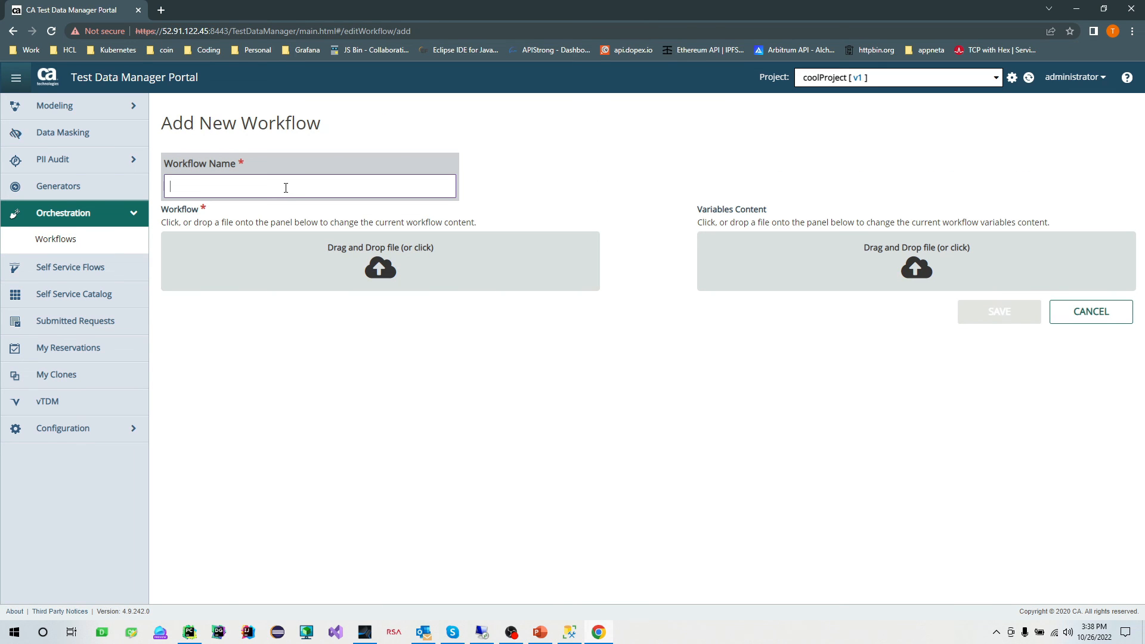
pyautogui.write('test')
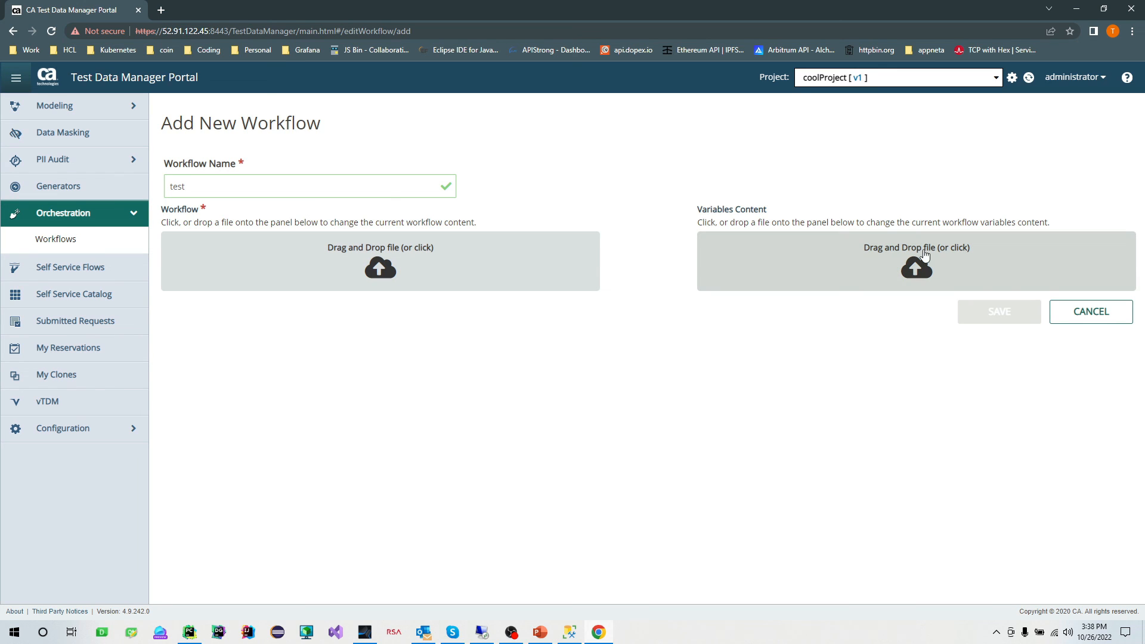
pyautogui.click(1092, 312)
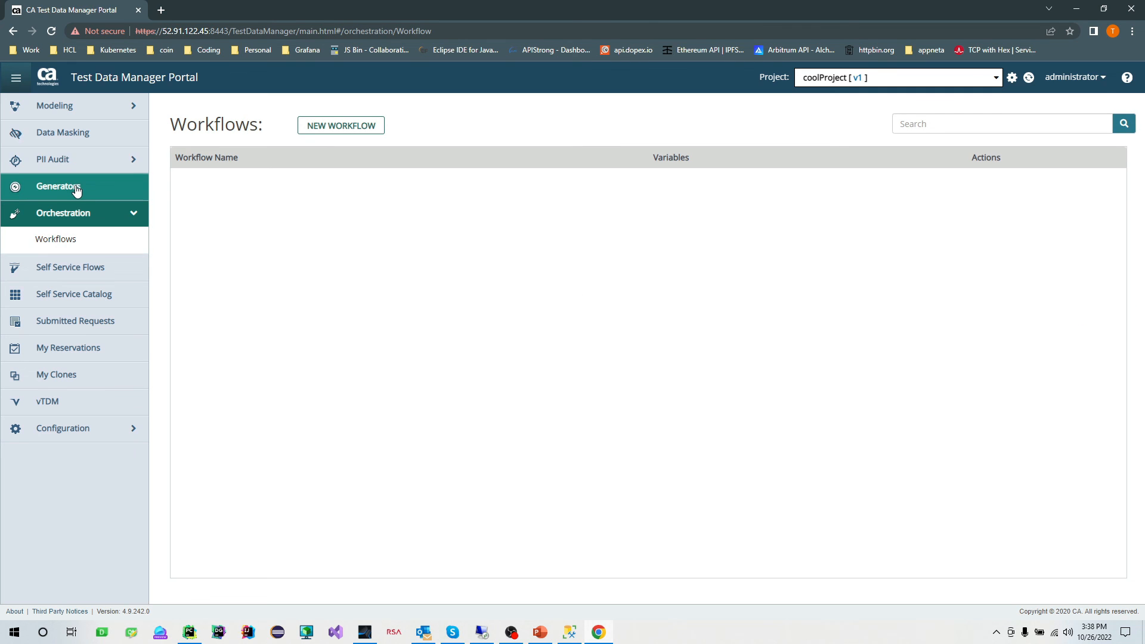
# - Return to the dp generator and open its publish actions
pyautogui.click(77, 188)
pyautogui.click(686, 192)
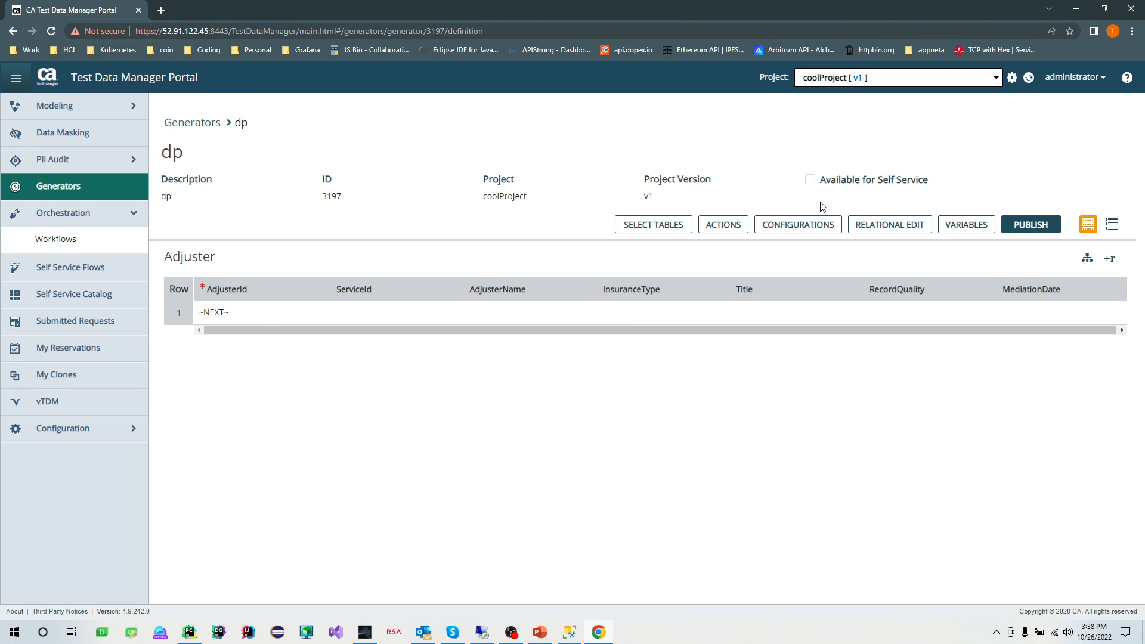
pyautogui.click(730, 228)
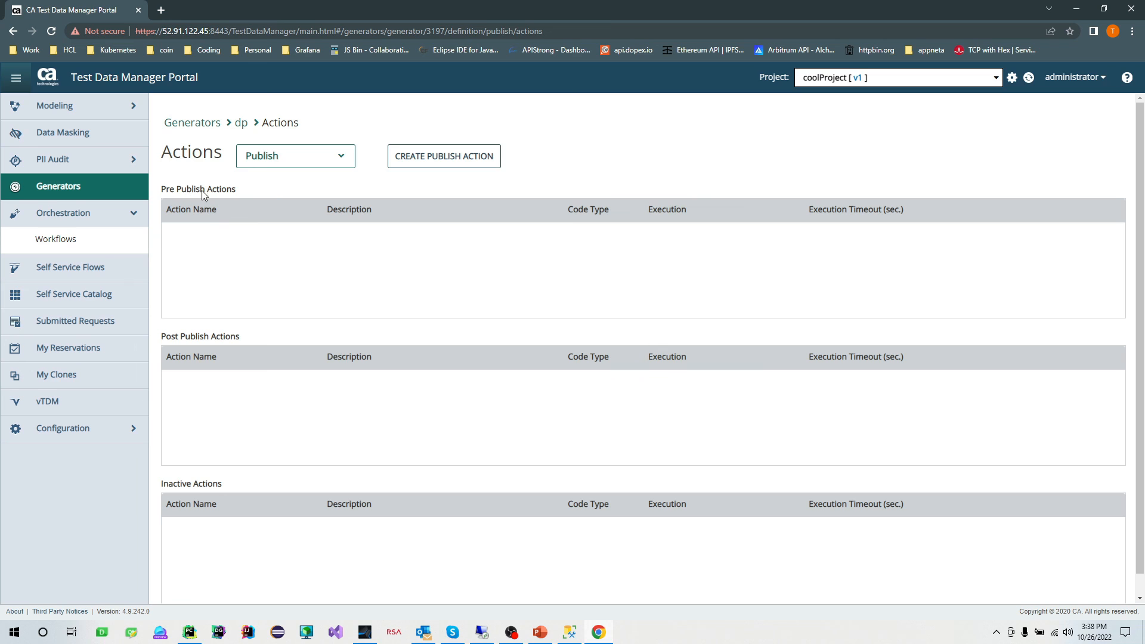
# - Start a publish action named test with the WORKFLOW action type, check its workflow choices, and discard it
pyautogui.click(407, 160)
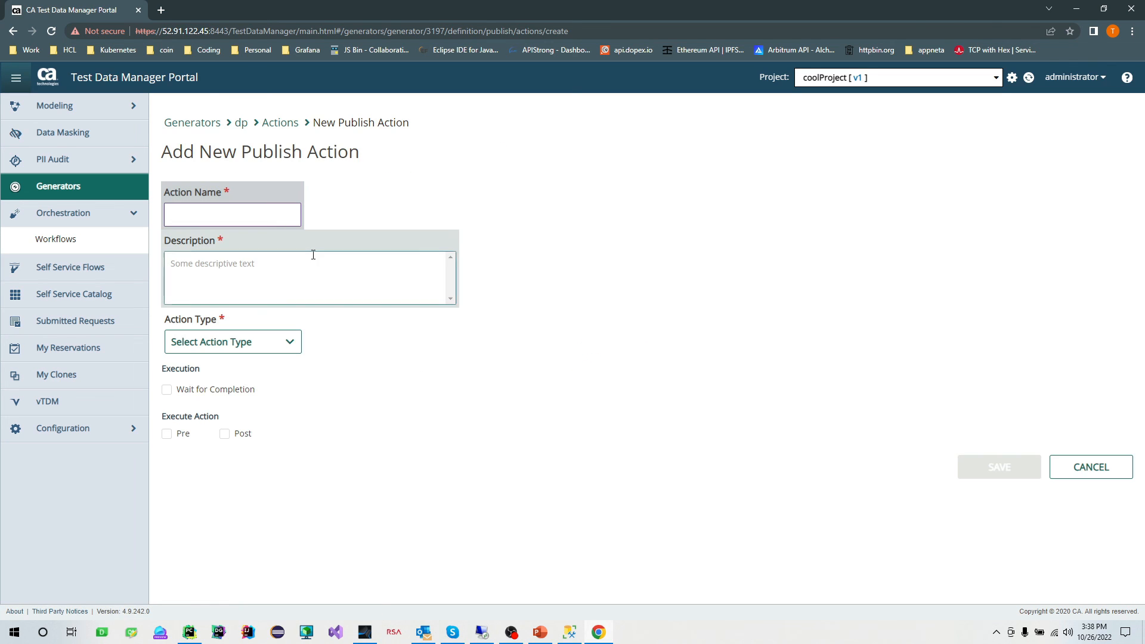
pyautogui.write('test')
pyautogui.click(283, 342)
pyautogui.click(270, 378)
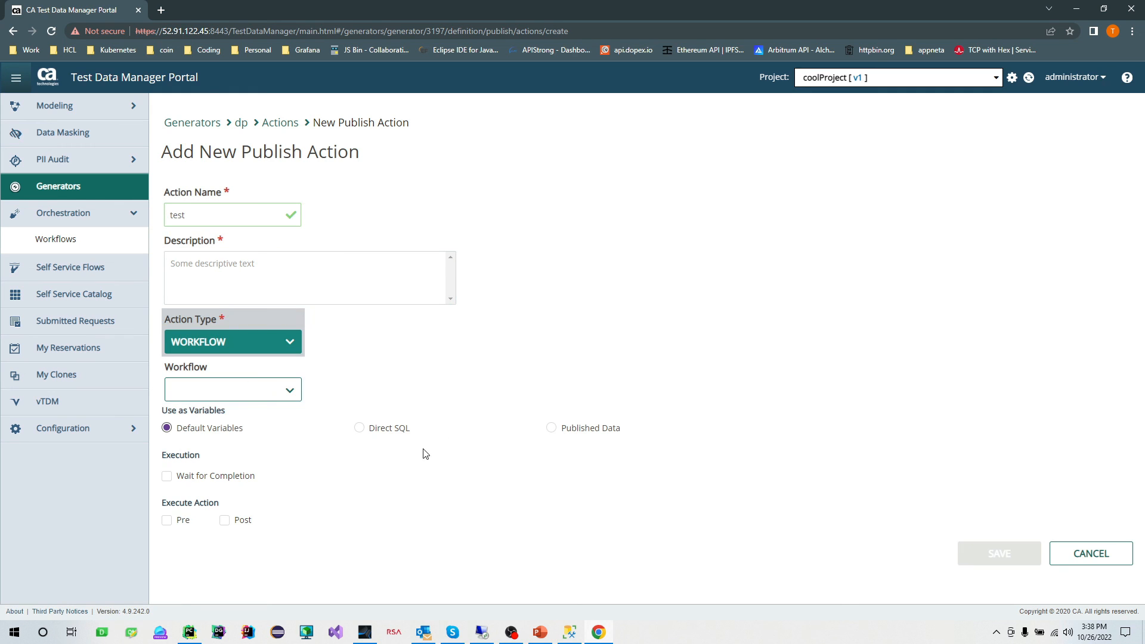
pyautogui.click(250, 397)
pyautogui.click(243, 413)
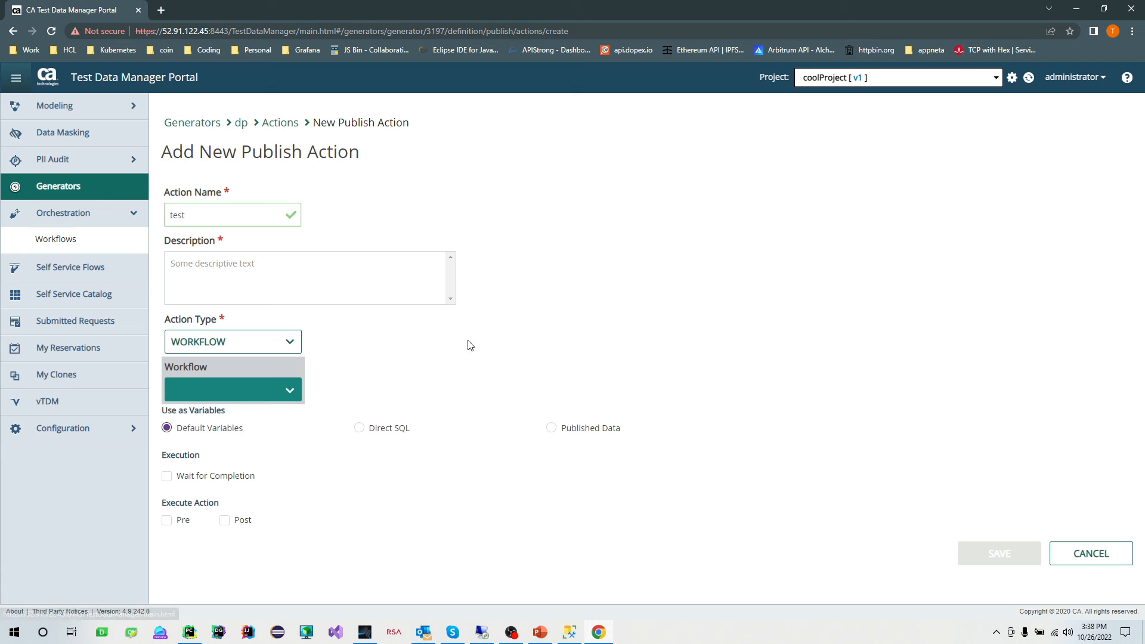
pyautogui.click(1068, 551)
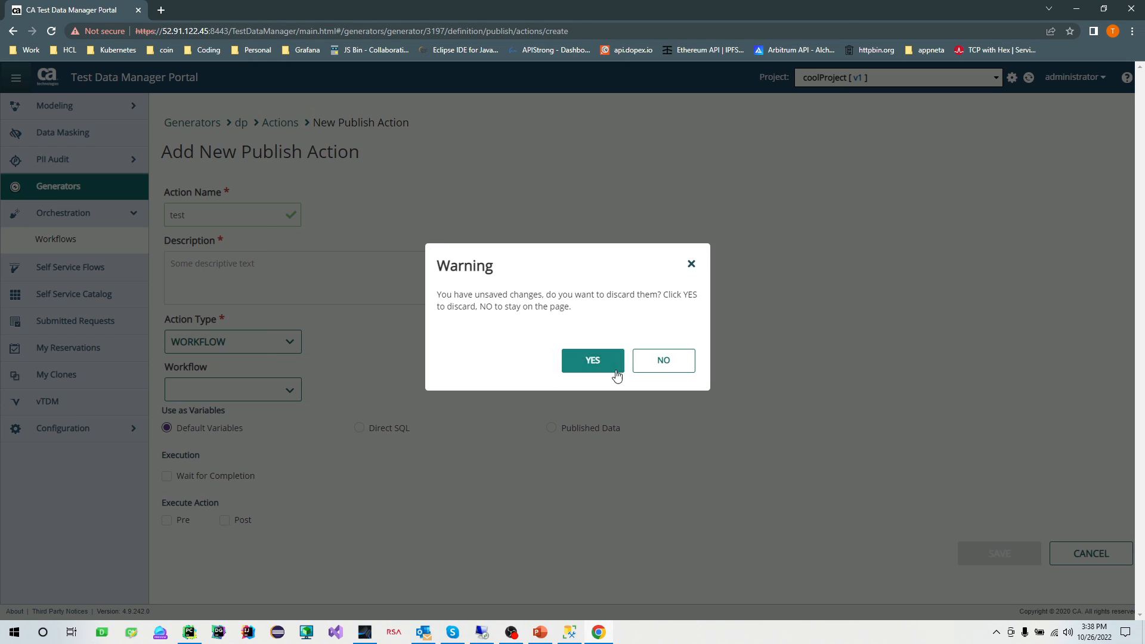
pyautogui.click(598, 365)
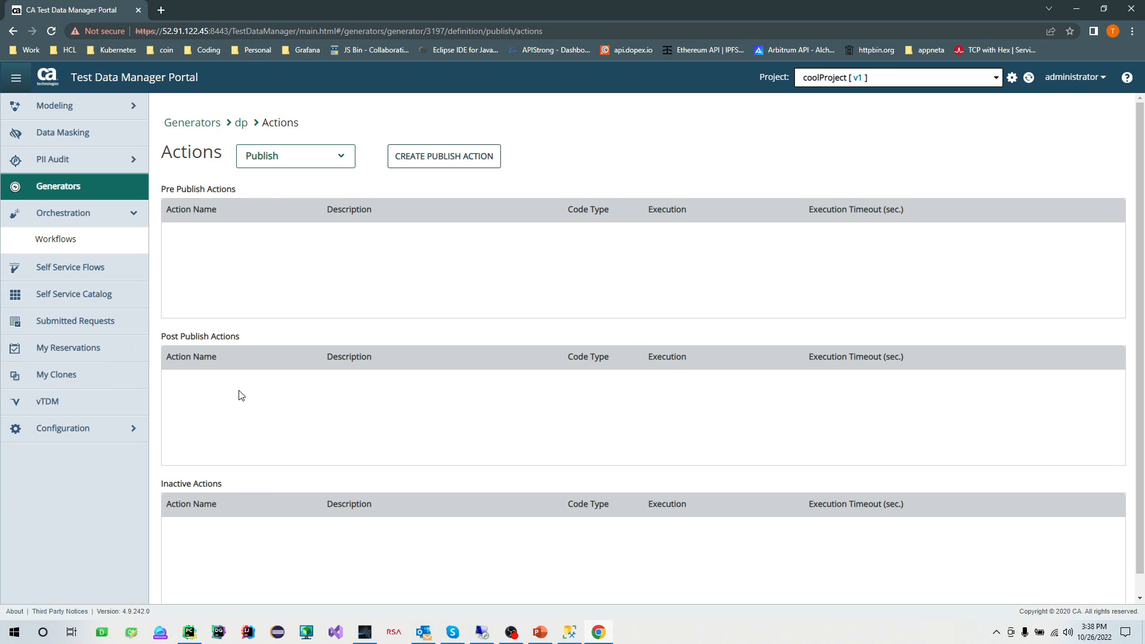
pyautogui.scroll(-1, 325, 495)
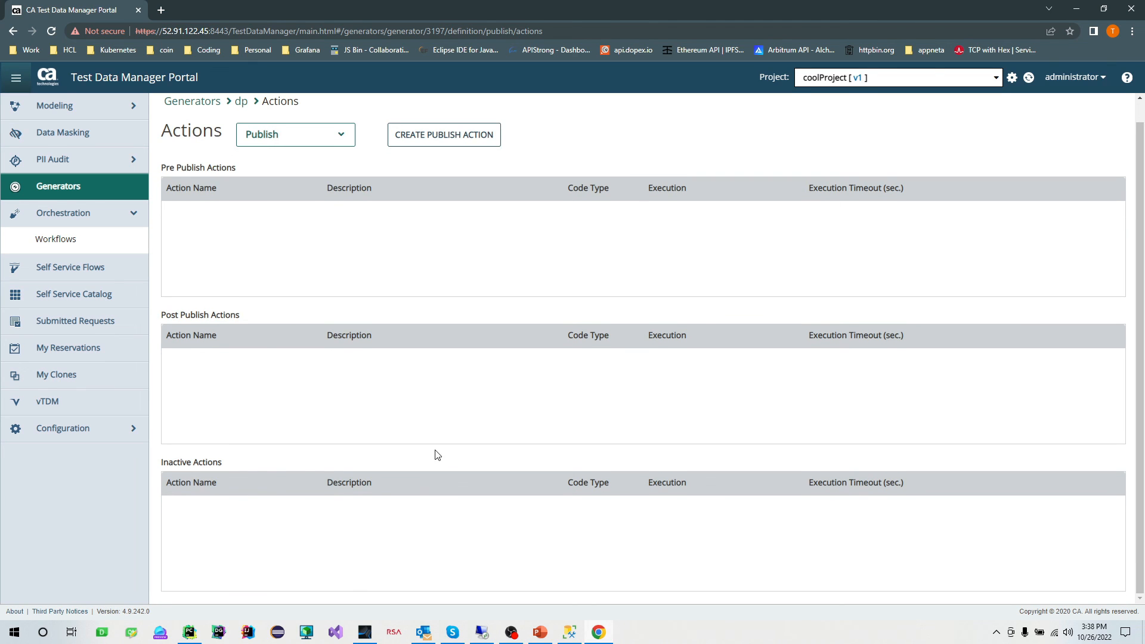
pyautogui.scroll(1, 288, 355)
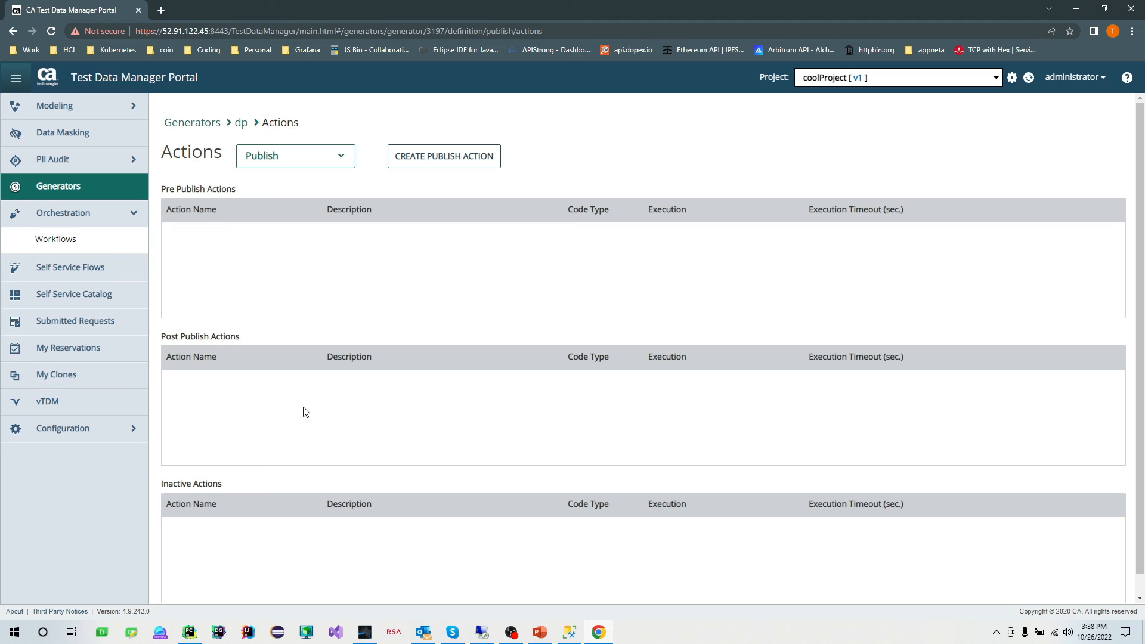
pyautogui.click(481, 633)
pyautogui.doubleClick(664, 138)
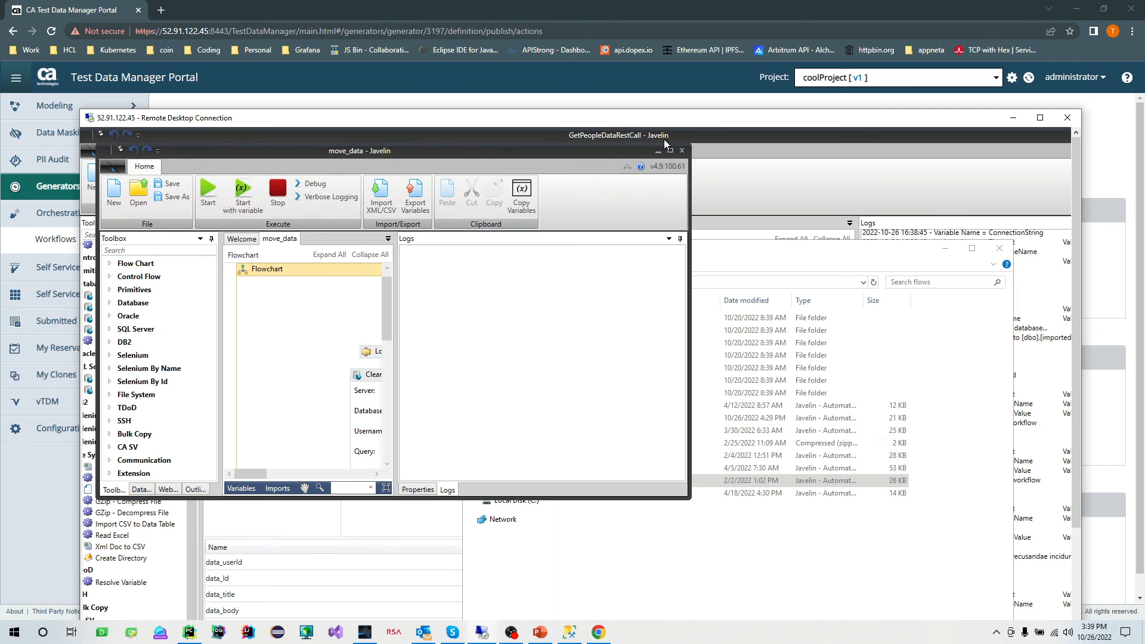
pyautogui.click(417, 10)
# - Open YouTube in a new browser tab and search for the channel owner's name followed by tdm
pyautogui.click(161, 15)
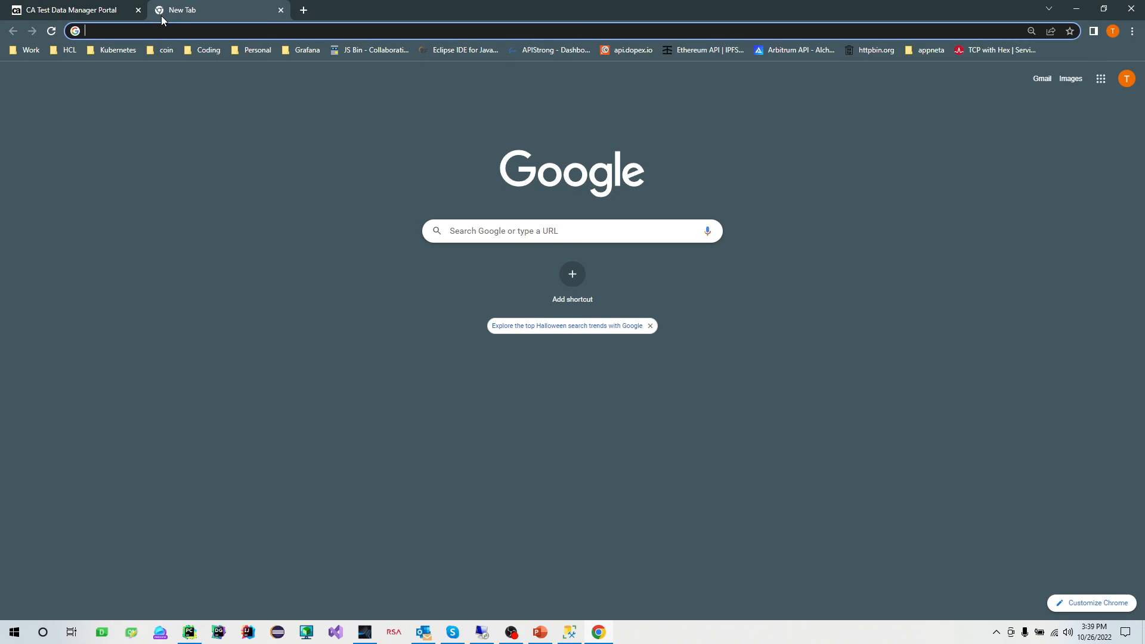
pyautogui.write('you')
pyautogui.press('Return')
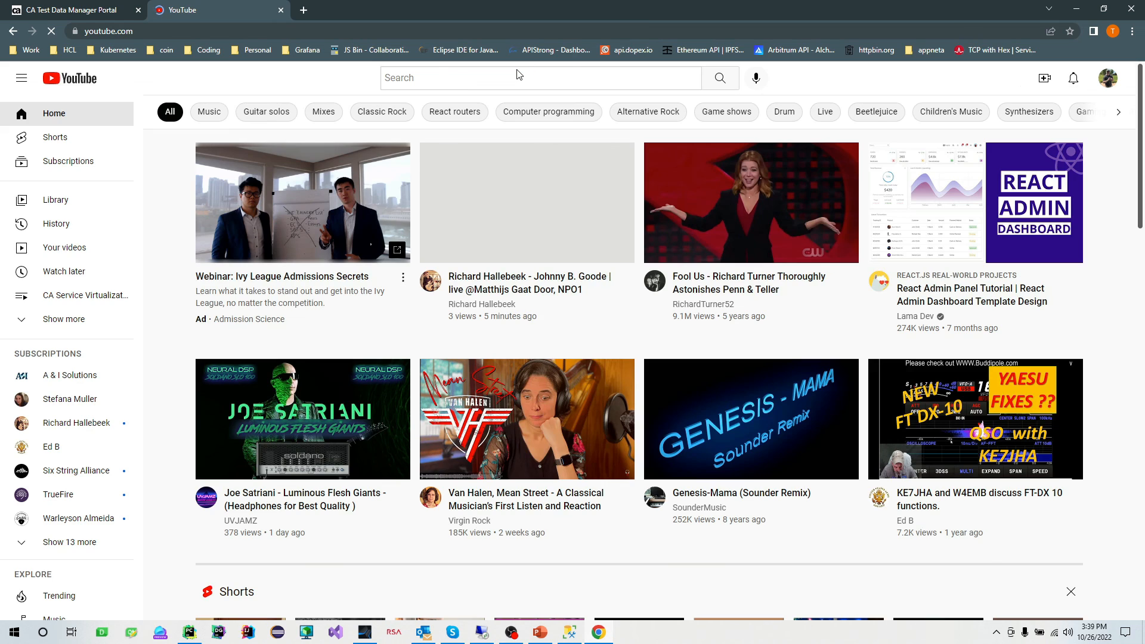
pyautogui.click(512, 74)
pyautogui.write('t')
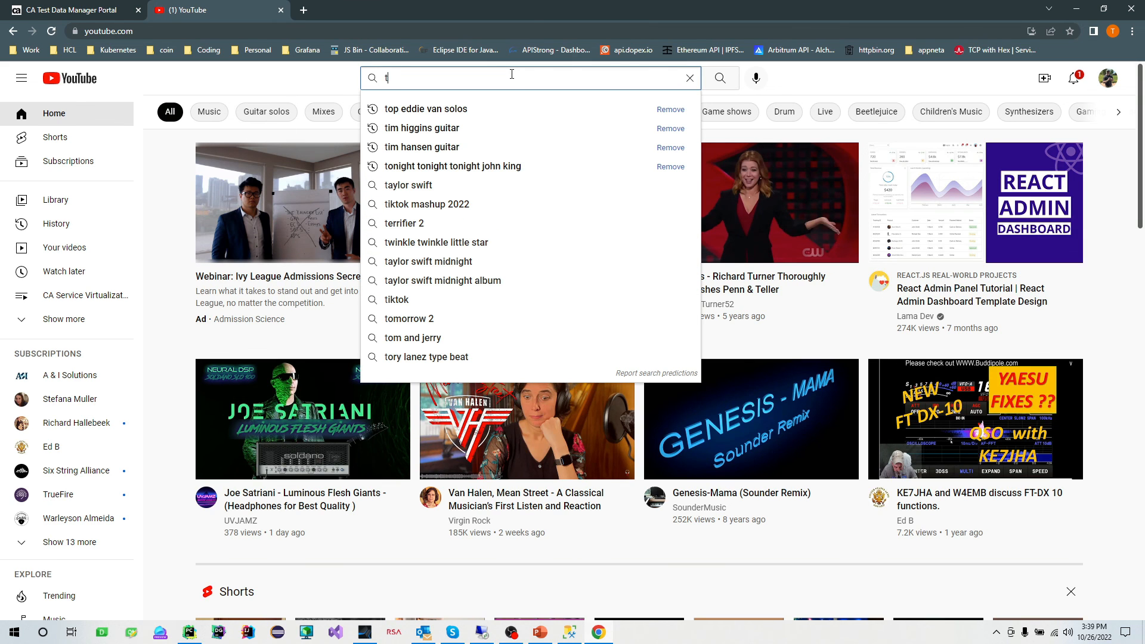
pyautogui.write('im higgins')
pyautogui.press('Down')
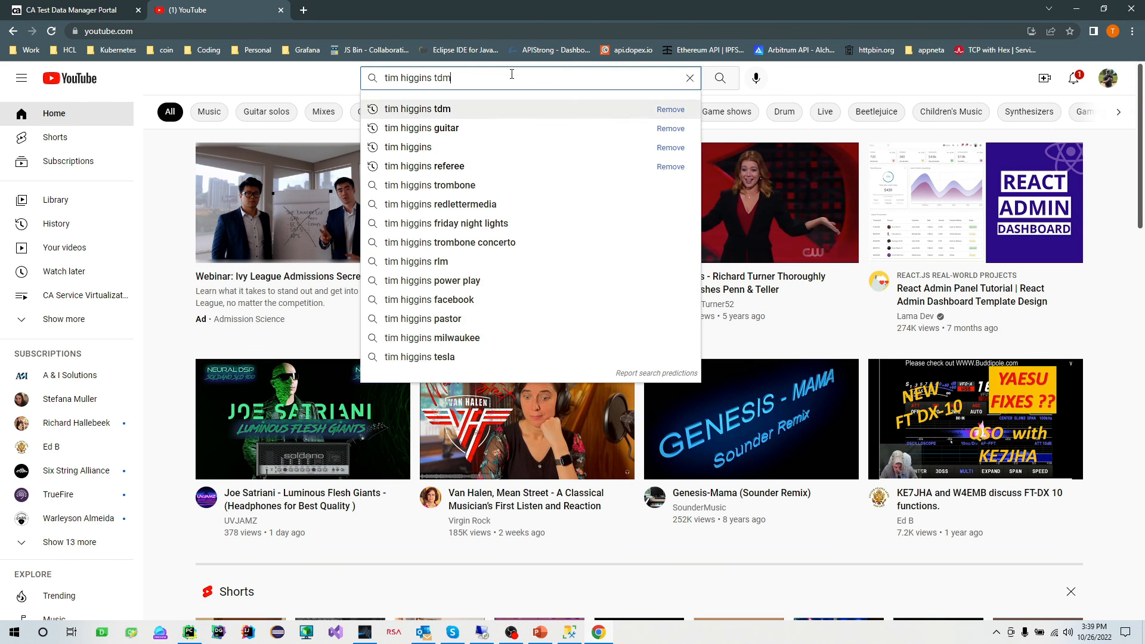
pyautogui.press('Return')
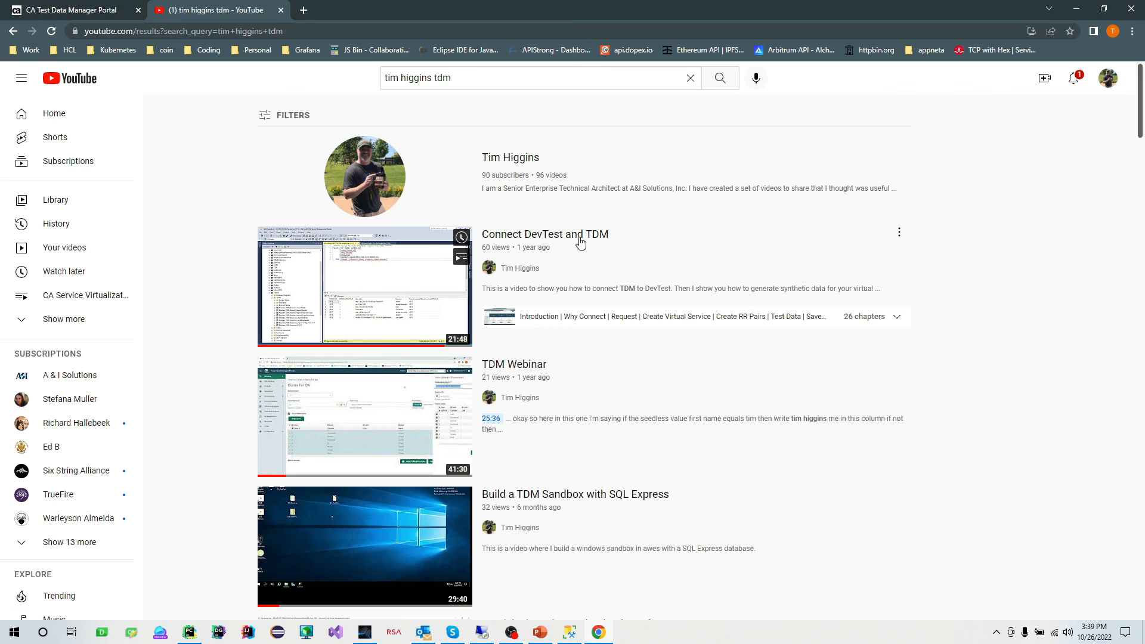
# - Open the channel owner's page and its Broadcom Test Data Management playlist, and look through the Javelin videos
pyautogui.click(524, 170)
pyautogui.scroll(-7, 390, 388)
pyautogui.scroll(-8, 391, 387)
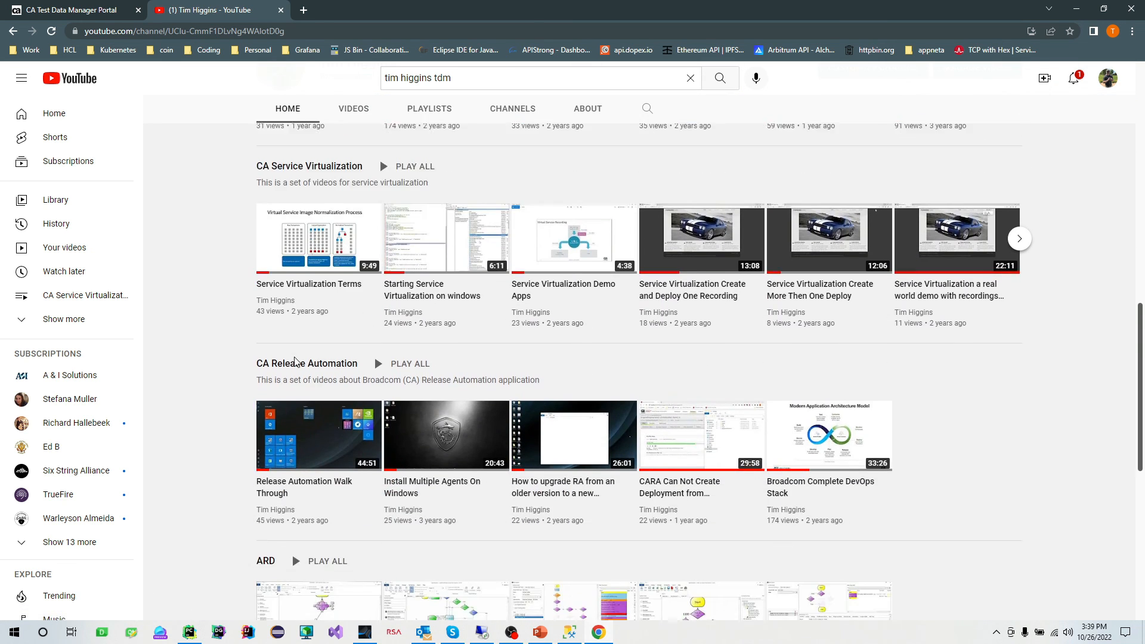
pyautogui.scroll(-5, 322, 411)
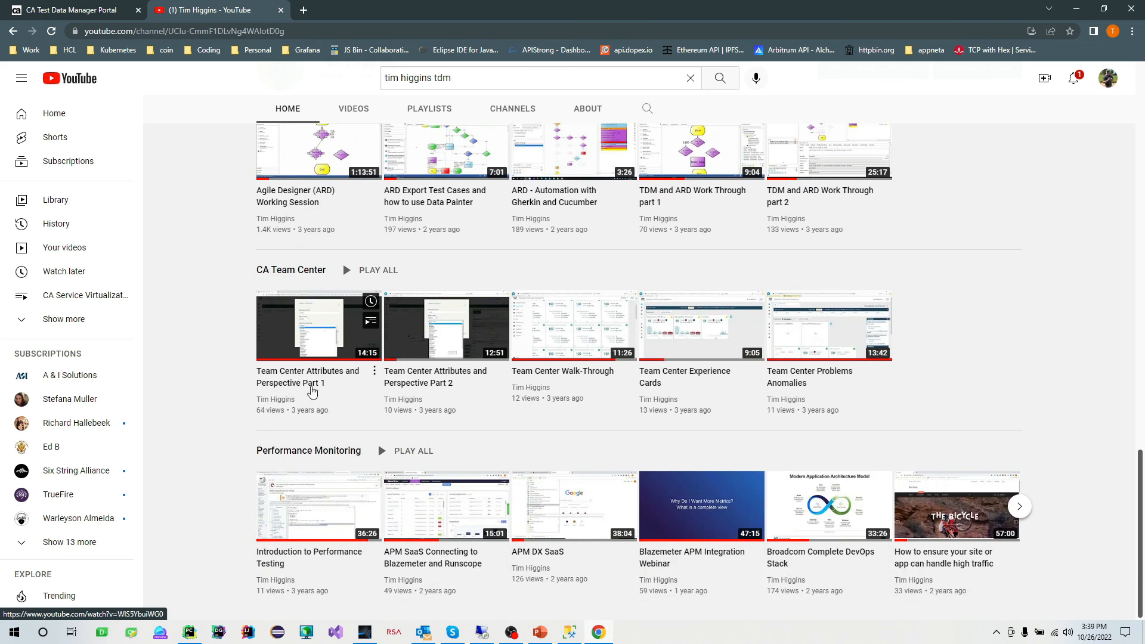
pyautogui.scroll(8, 325, 384)
pyautogui.scroll(6, 328, 381)
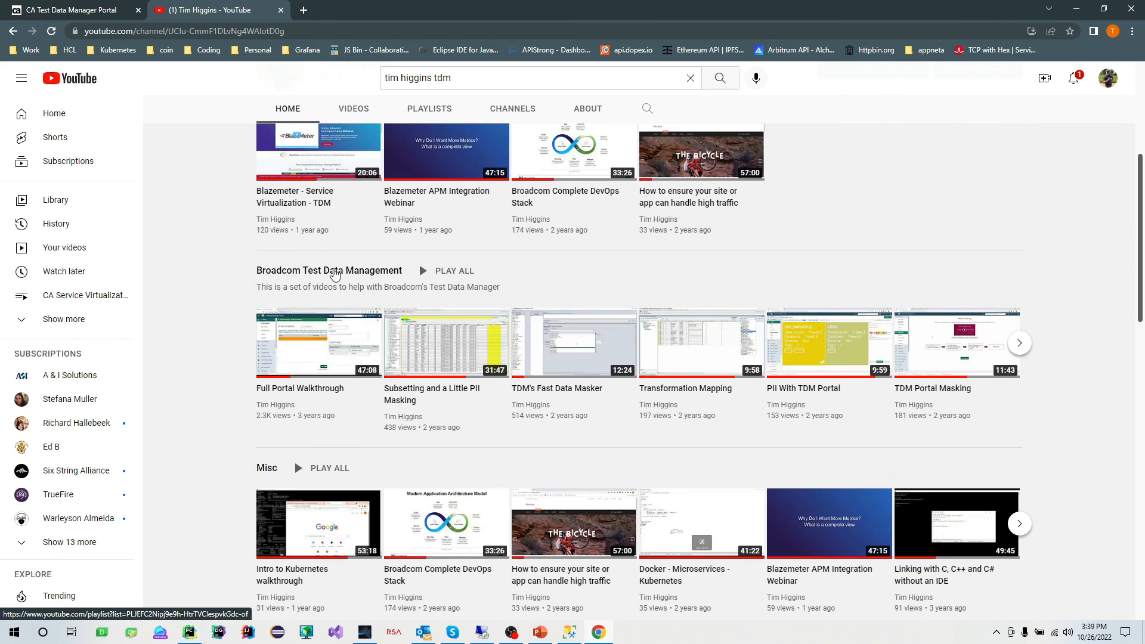
pyautogui.click(331, 272)
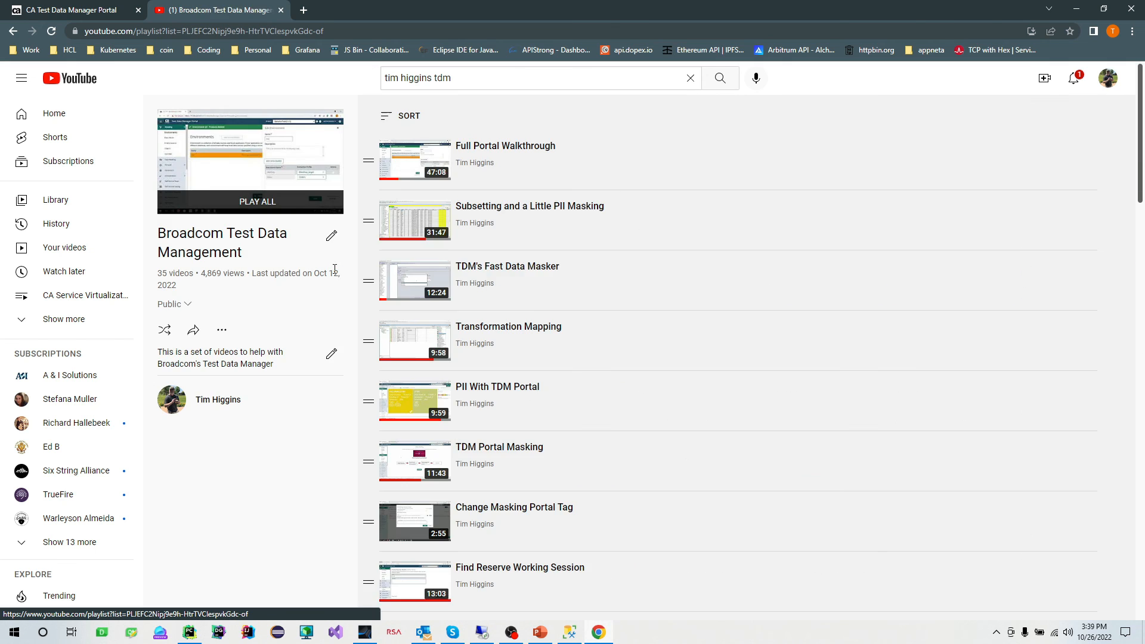
pyautogui.scroll(-8, 619, 278)
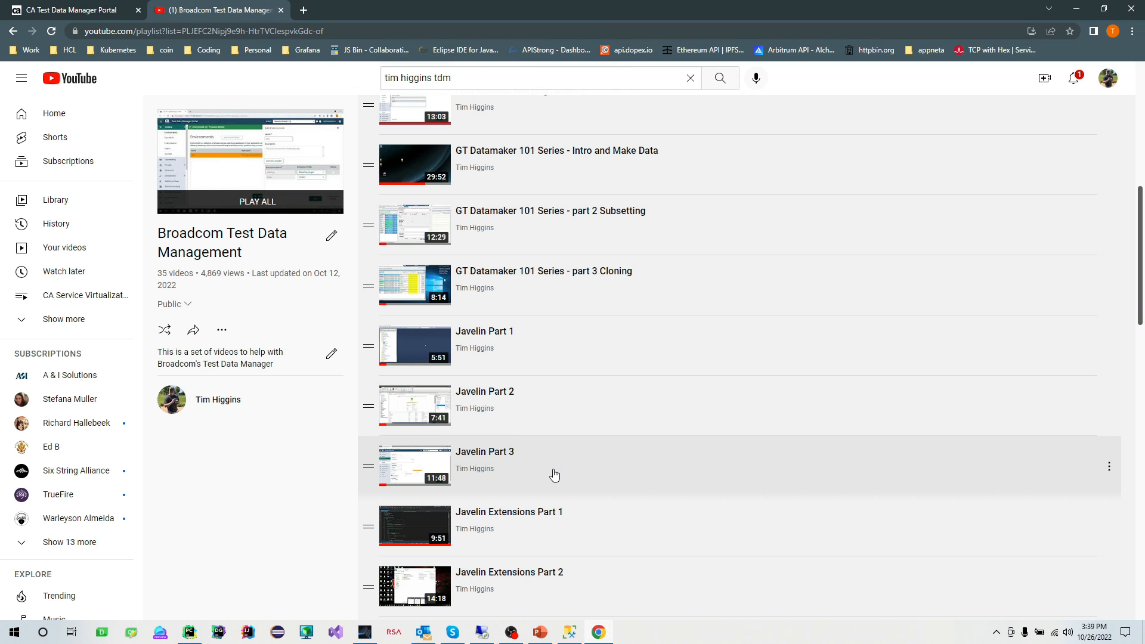
pyautogui.scroll(-3, 547, 510)
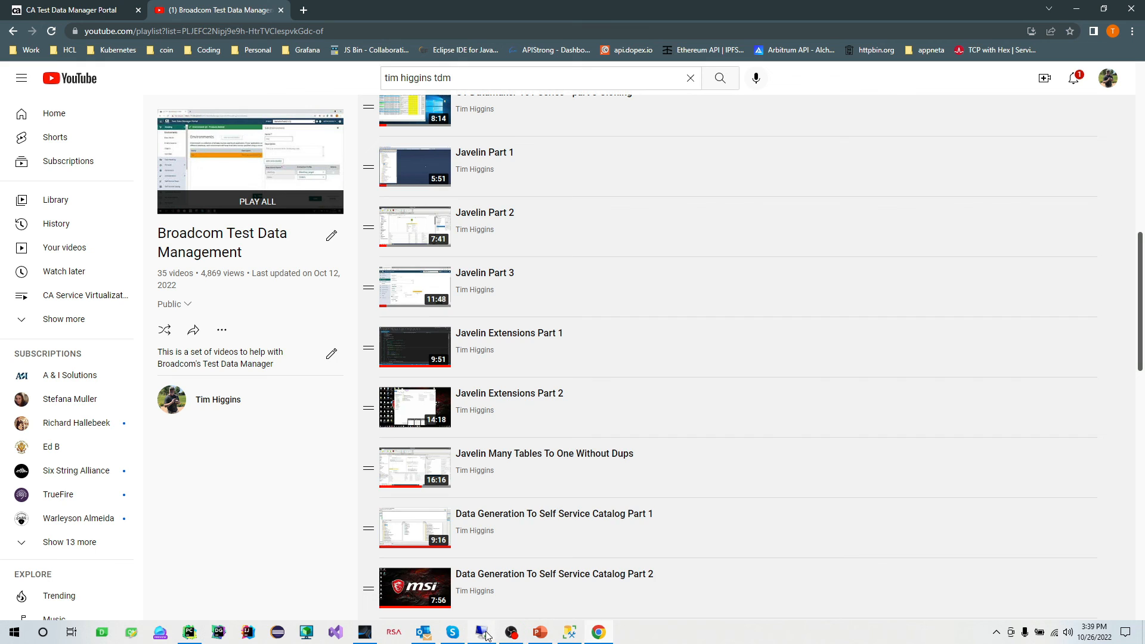
# - Switch to the Remote Desktop session, maximize the move_data Javelin window and expand the Extension activities in the toolbox
pyautogui.click(488, 636)
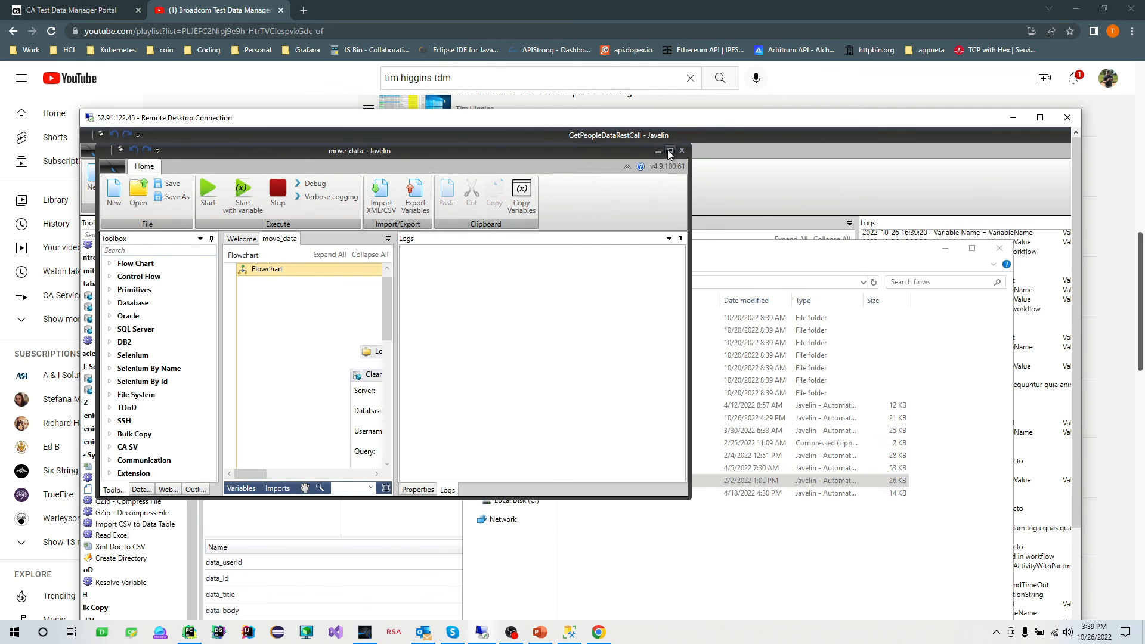
pyautogui.click(670, 151)
pyautogui.click(123, 463)
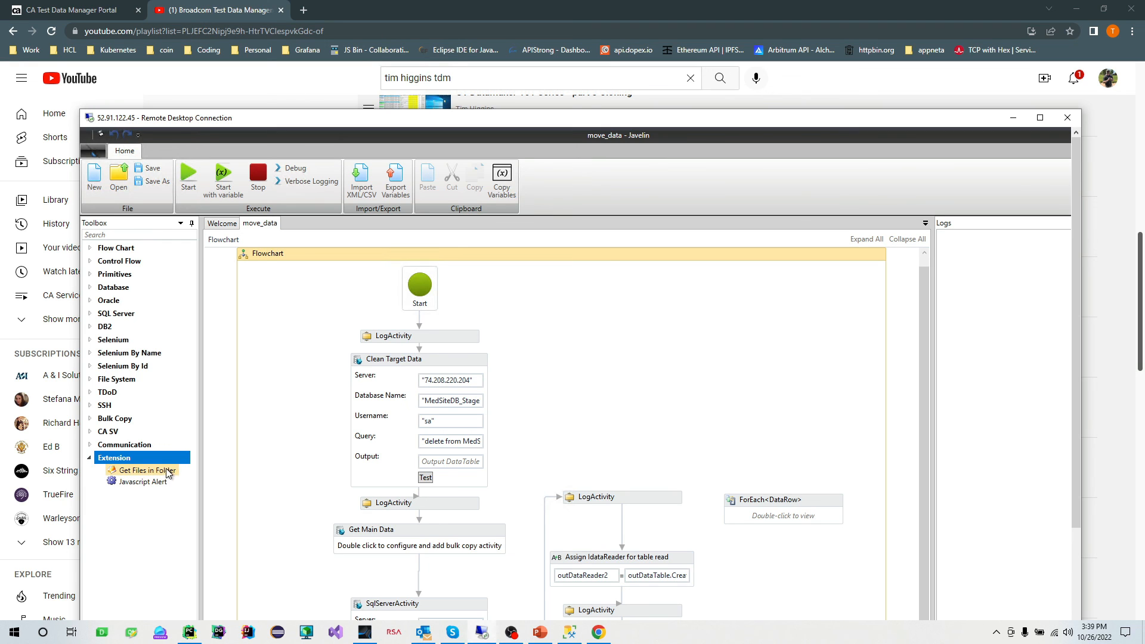
# - Return to the YouTube playlist in the browser and look through its remaining videos down to the end
pyautogui.click(703, 6)
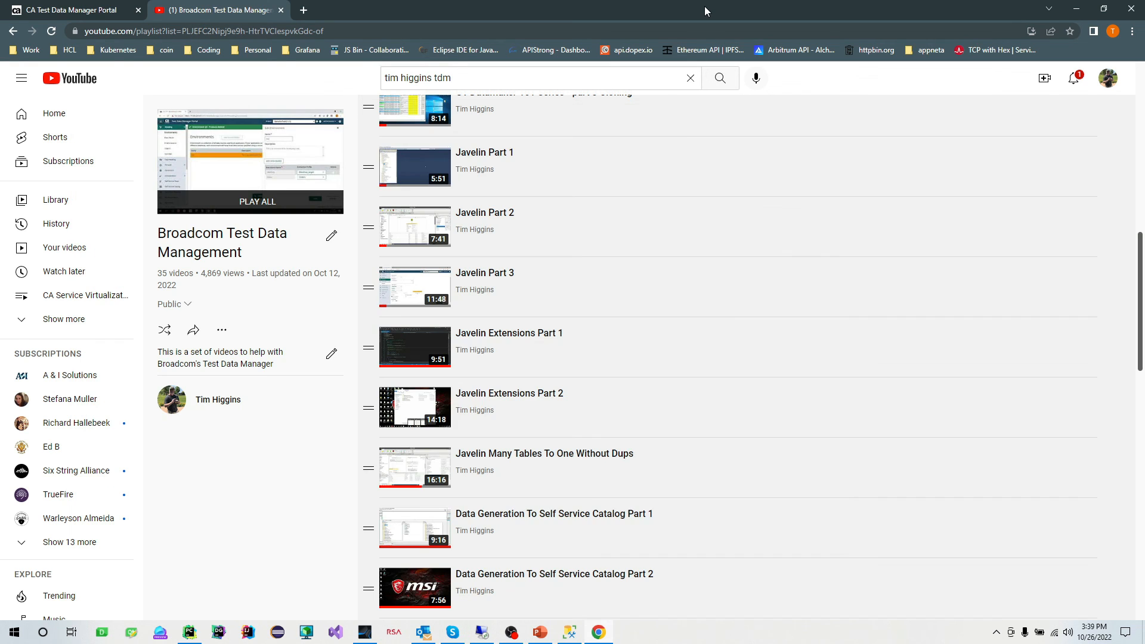
pyautogui.scroll(-2, 671, 429)
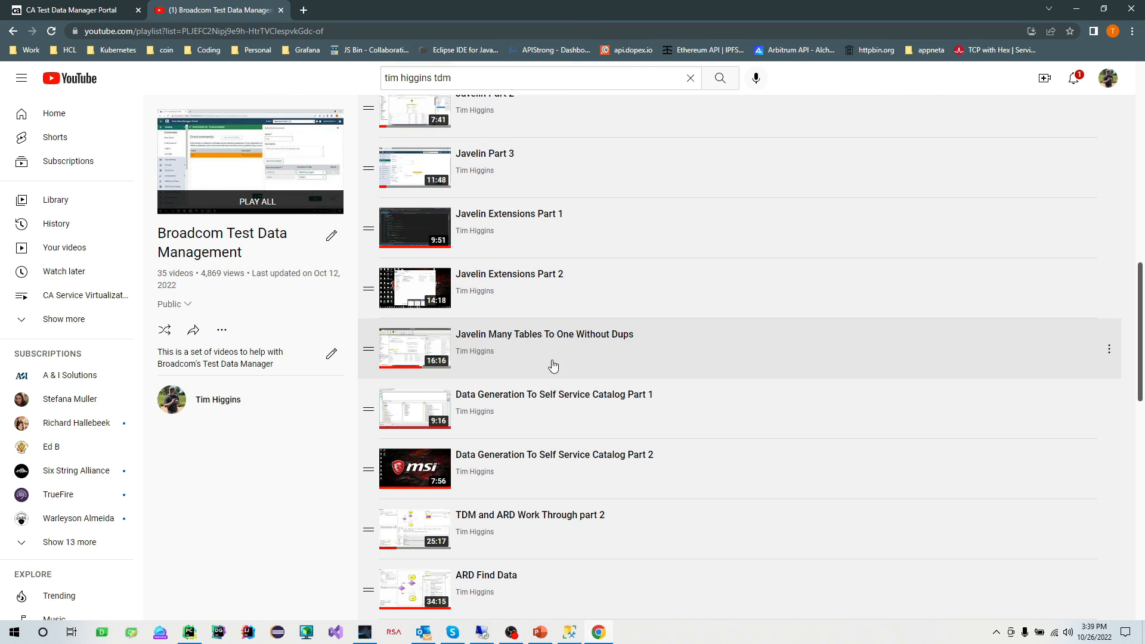
pyautogui.scroll(-6, 635, 442)
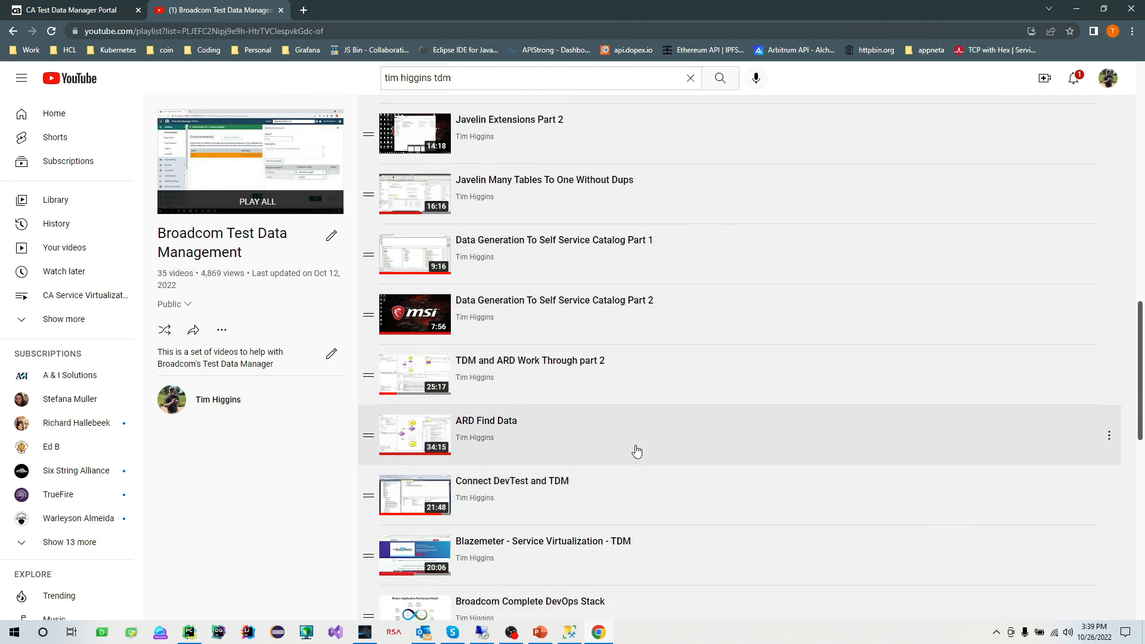
pyautogui.scroll(-4, 644, 358)
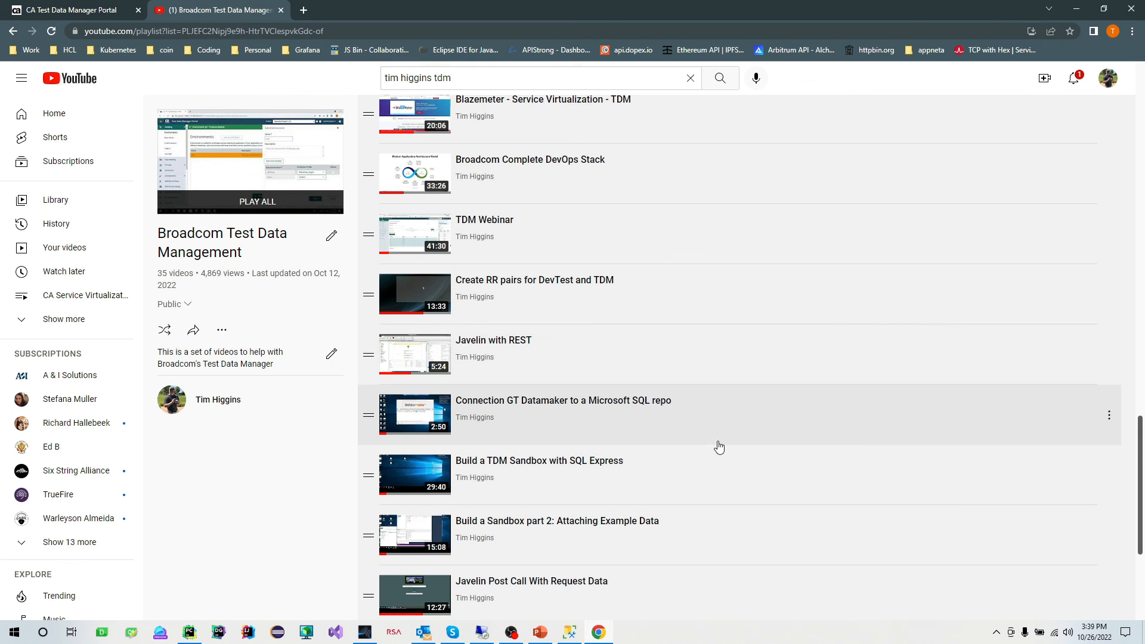
pyautogui.scroll(-4, 565, 381)
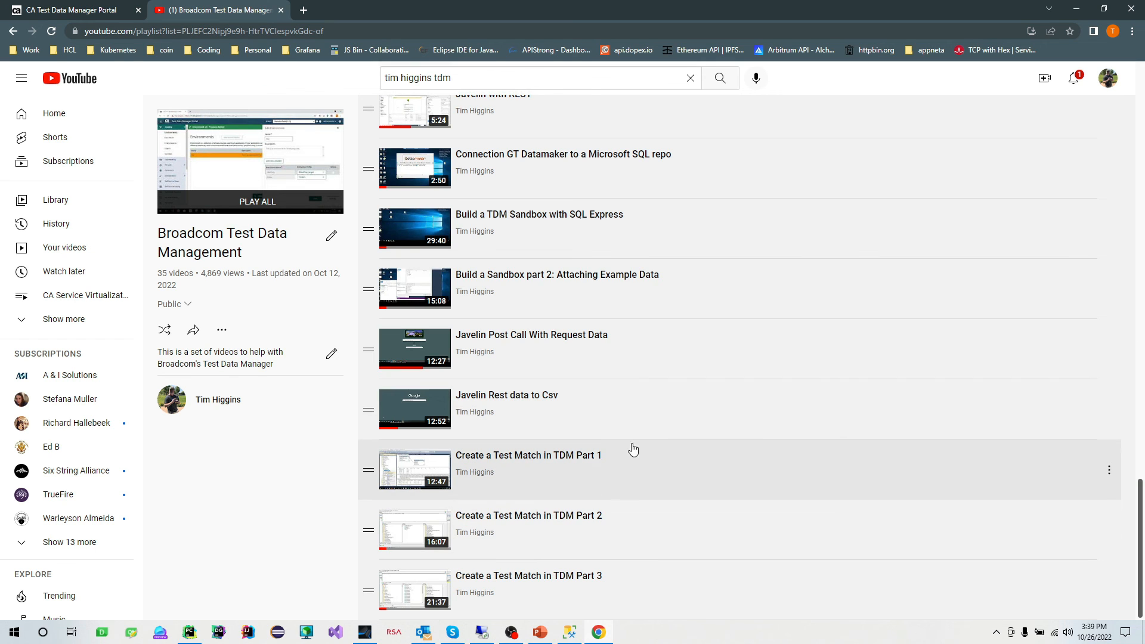
# - Switch back to the Remote Desktop session in full screen and examine the move_data flowchart
pyautogui.click(484, 634)
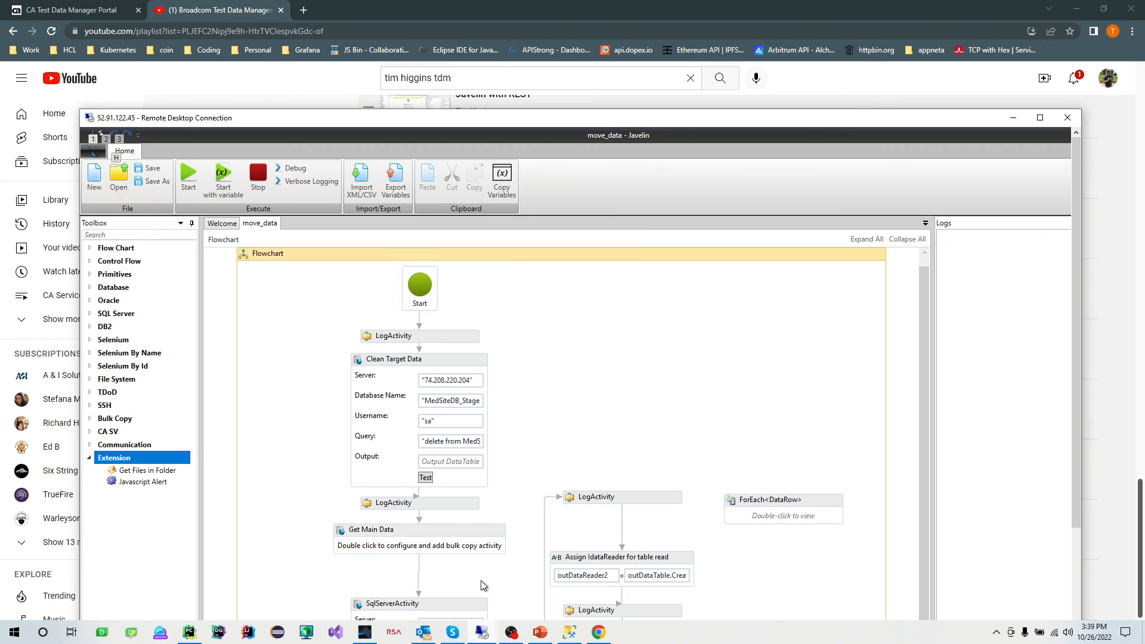
pyautogui.doubleClick(817, 120)
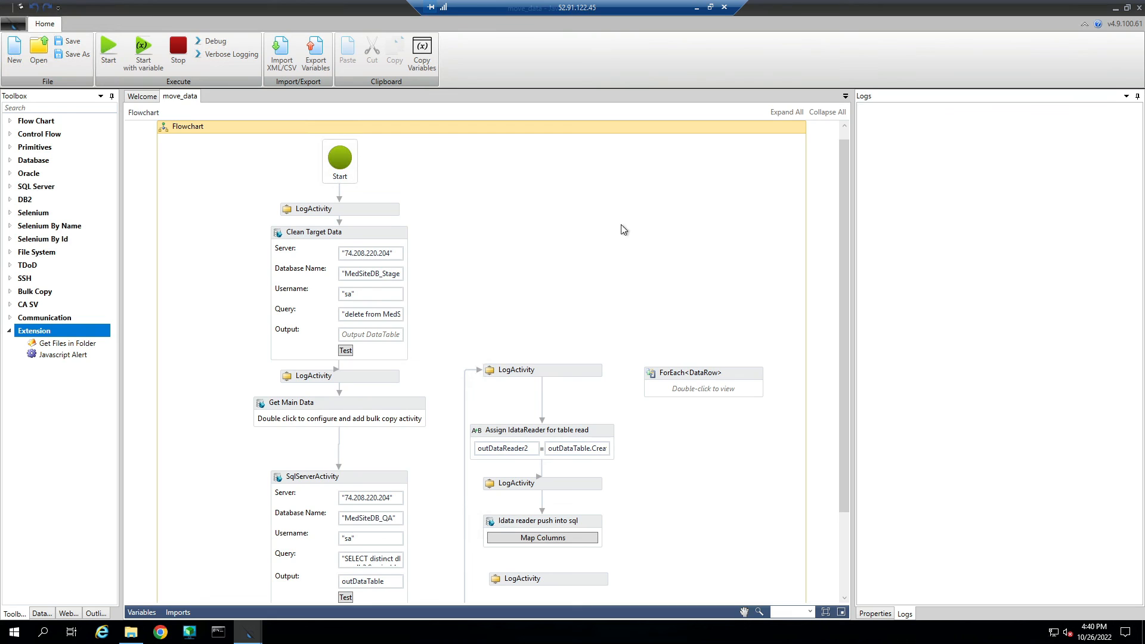
pyautogui.scroll(-1, 631, 225)
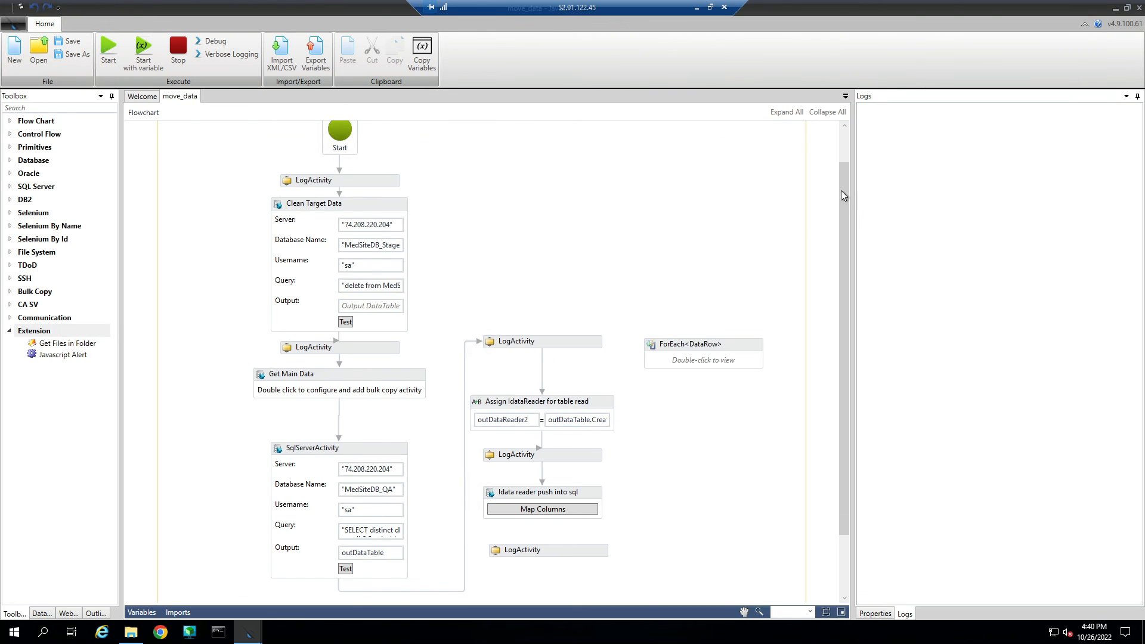
pyautogui.scroll(1, 839, 193)
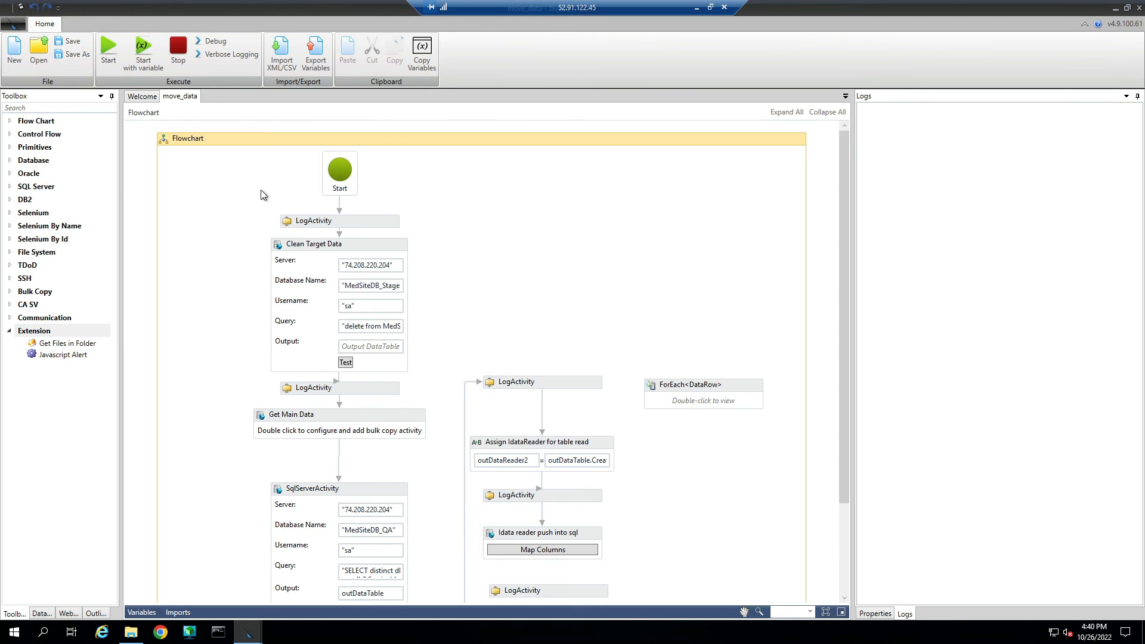